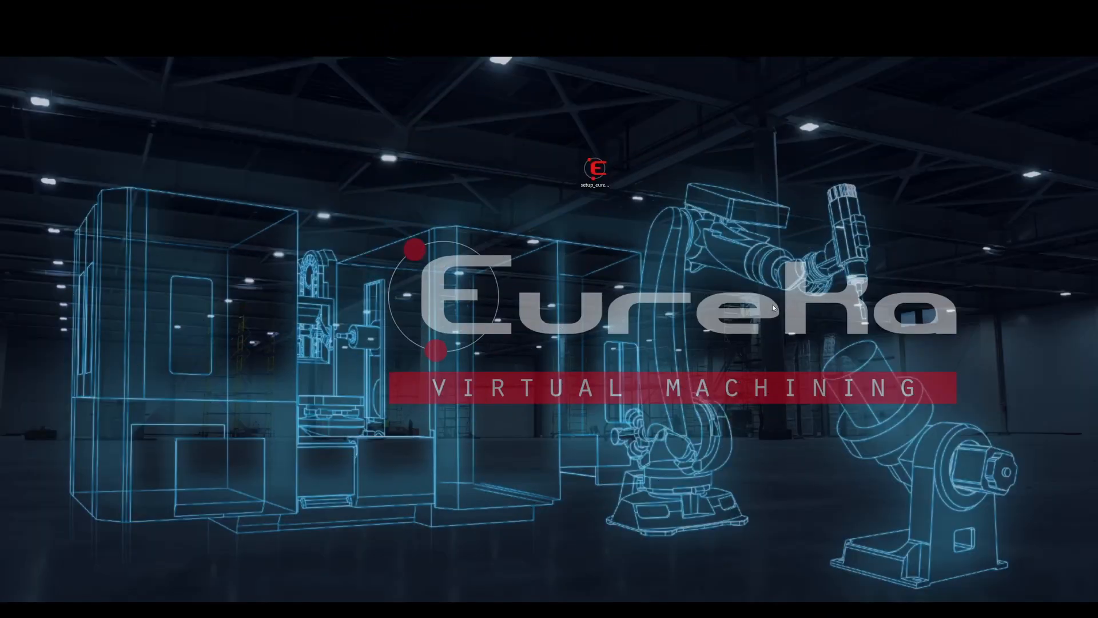
# - Run the Eureka 3X installer from the desktop, allow it to make changes, and choose English as the setup language
pyautogui.click(600, 163)
pyautogui.doubleClick(601, 162)
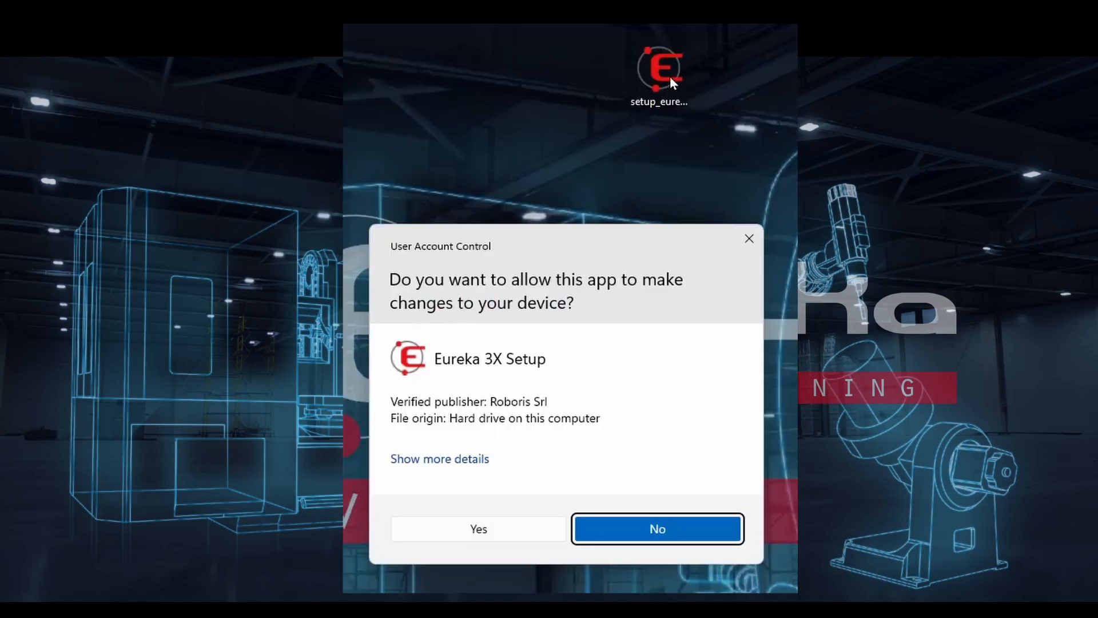
pyautogui.click(525, 530)
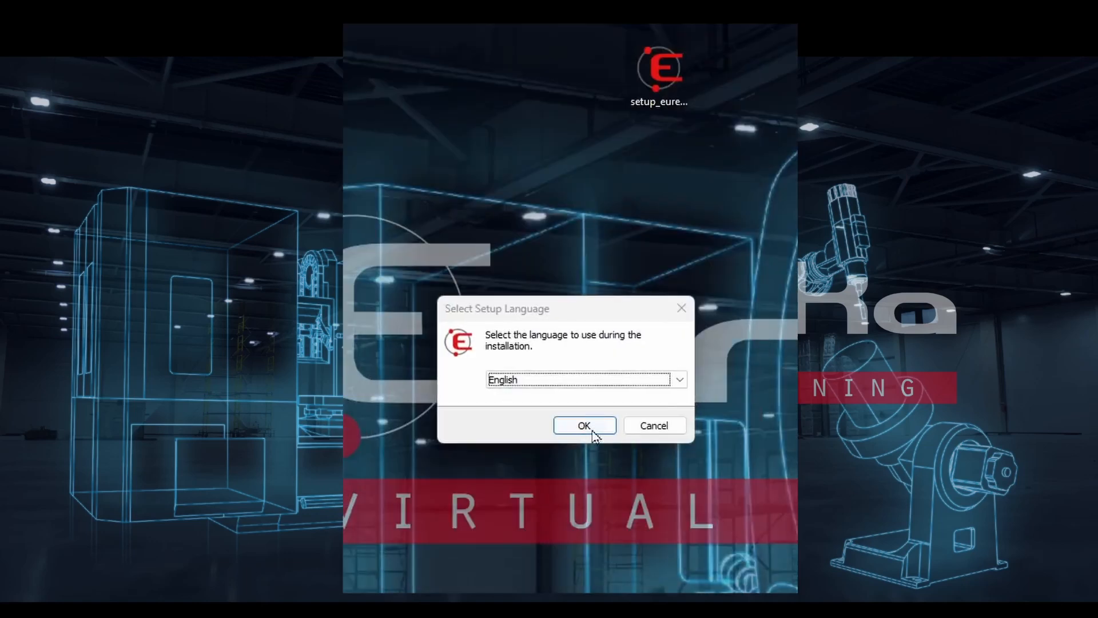
pyautogui.click(679, 380)
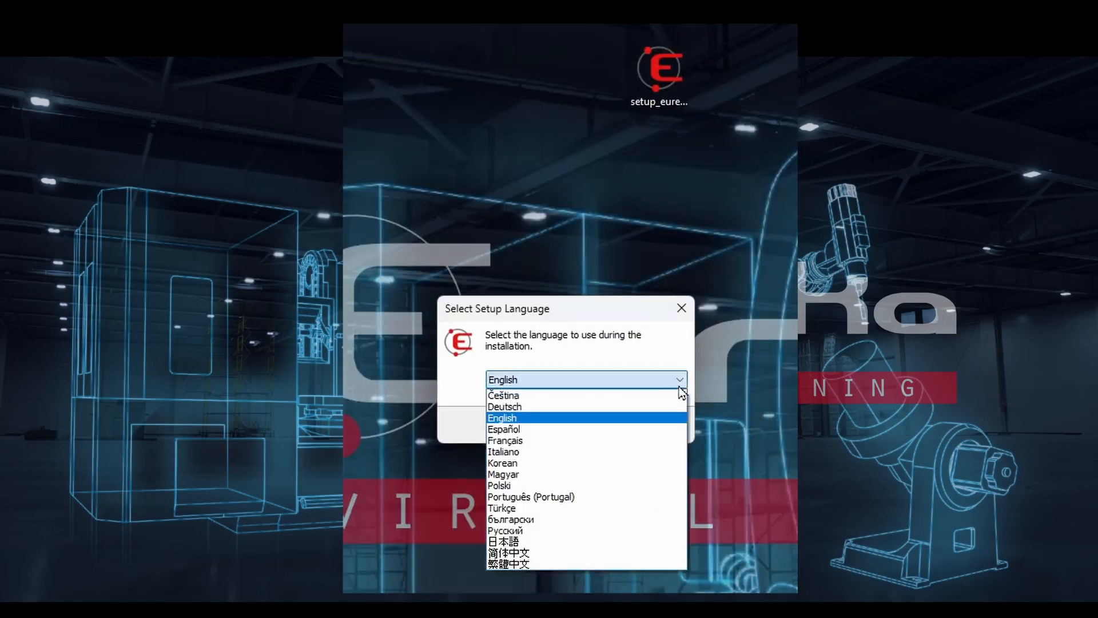
pyautogui.click(634, 419)
pyautogui.click(597, 433)
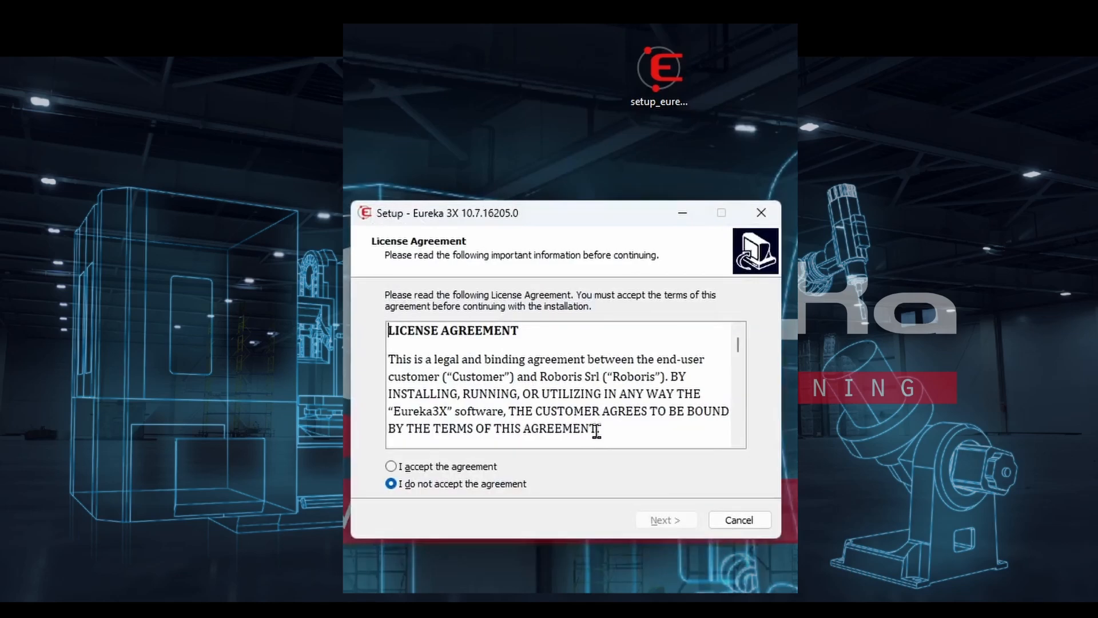
# - Accept the license agreement and install Eureka 3X with the default destination and Start Menu folder
pyautogui.moveTo(737, 360); pyautogui.dragTo(750, 441)
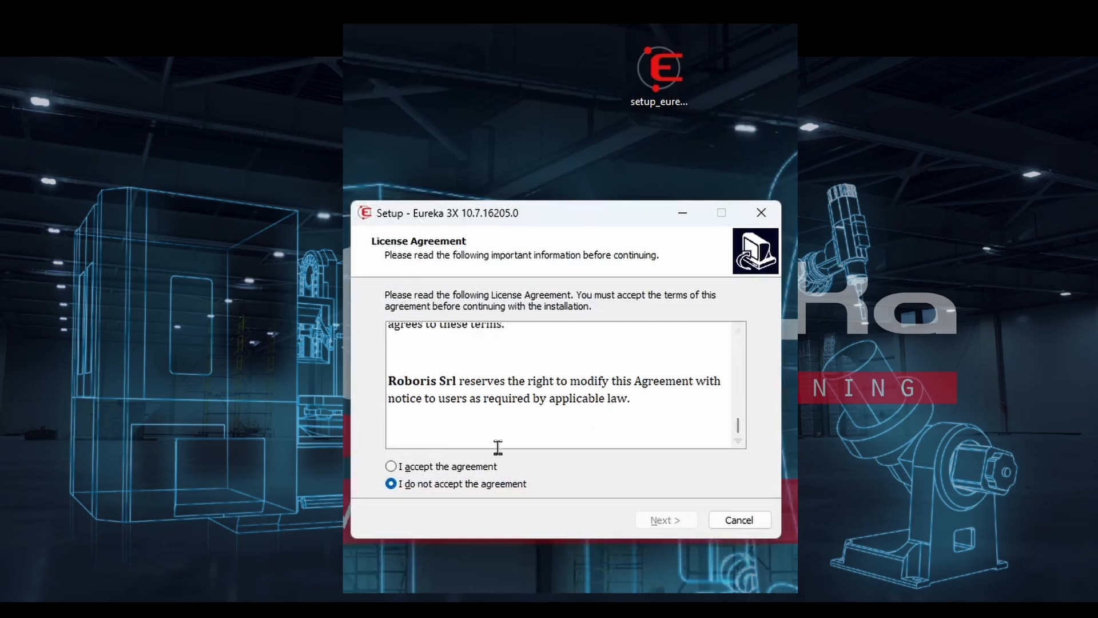
pyautogui.click(397, 469)
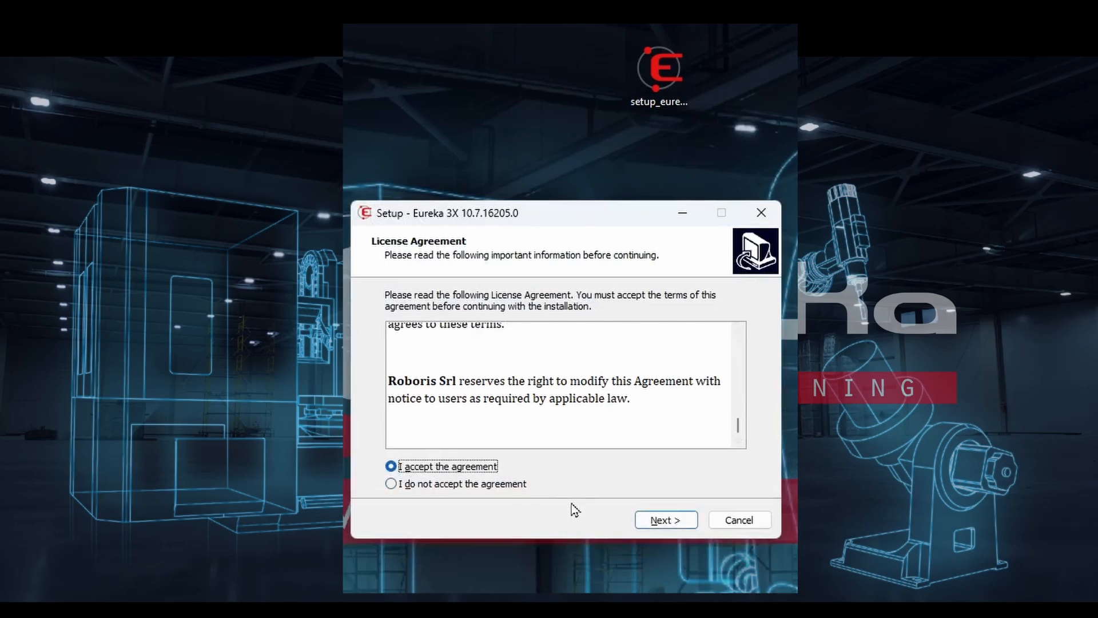
pyautogui.click(660, 520)
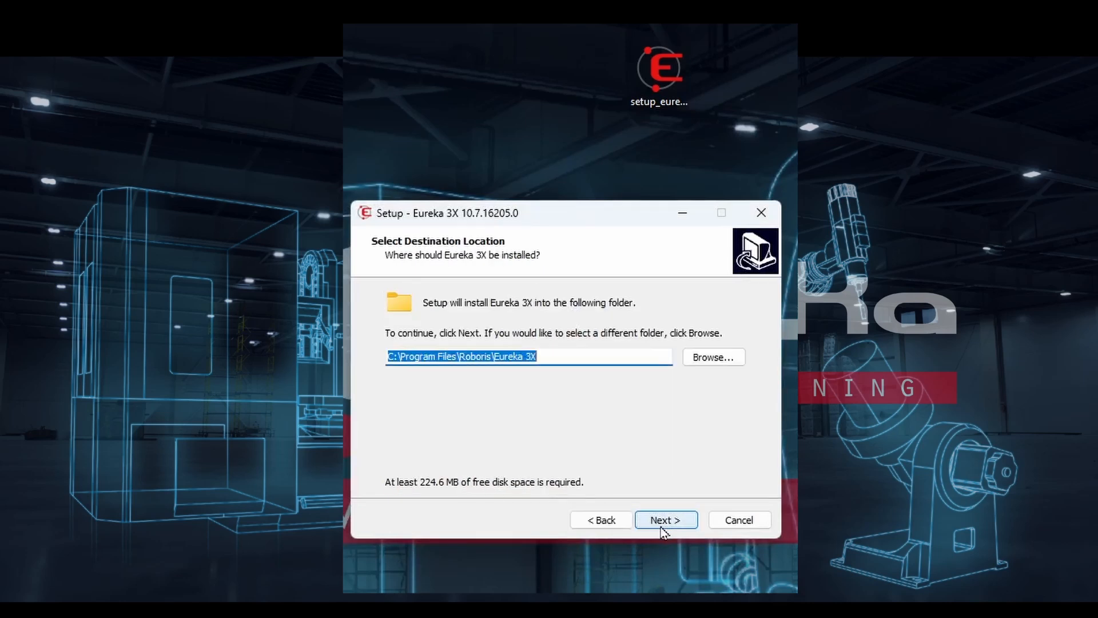
pyautogui.click(661, 526)
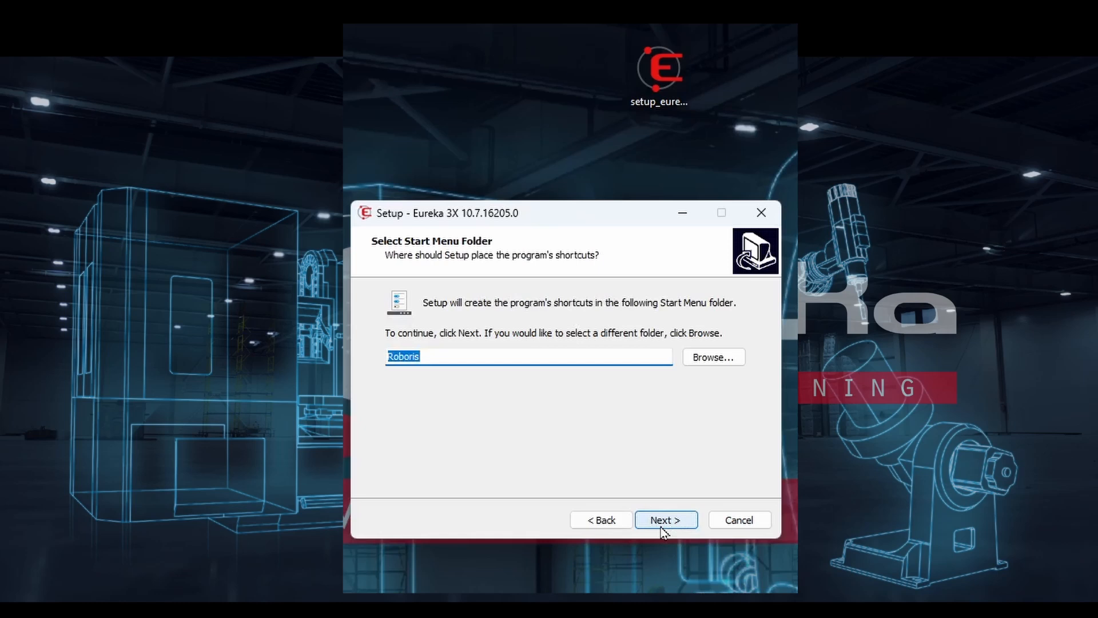
pyautogui.click(660, 527)
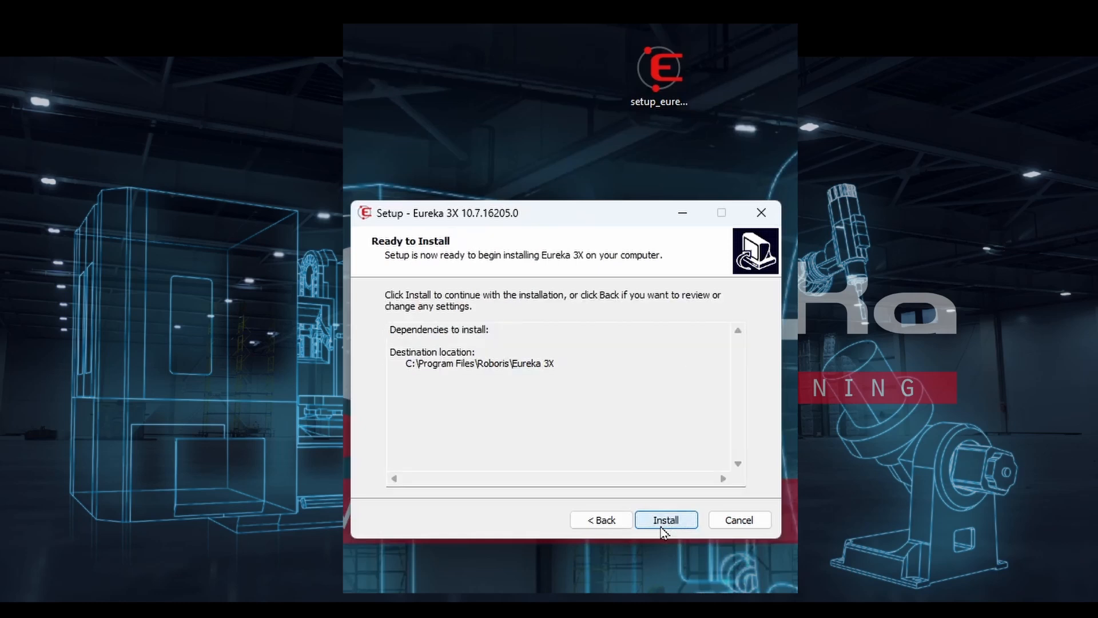
pyautogui.click(660, 527)
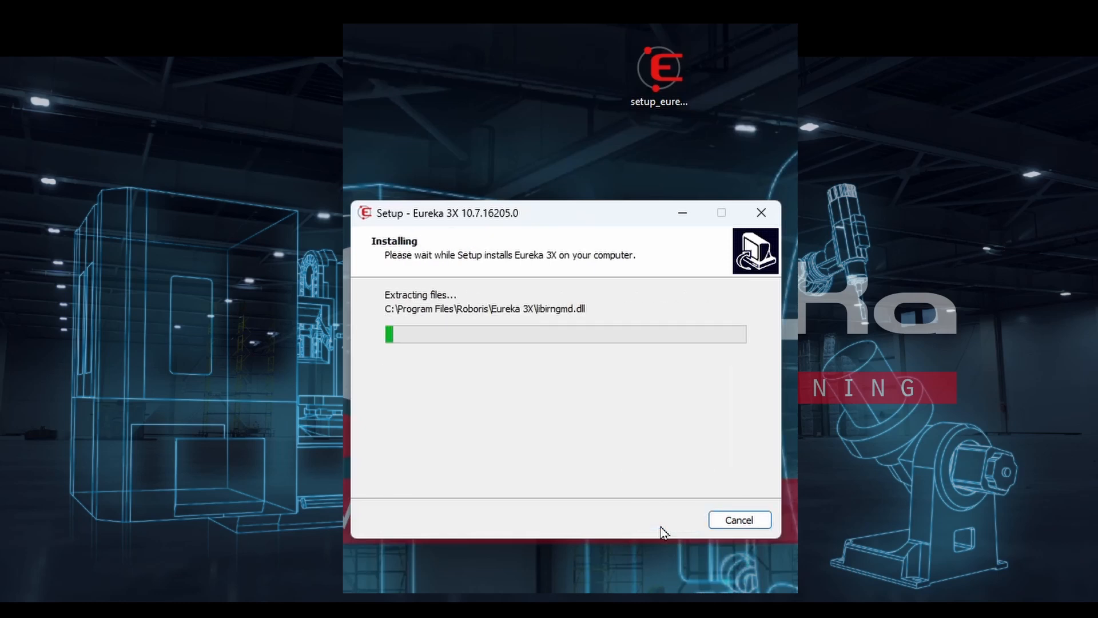
pyautogui.click(666, 520)
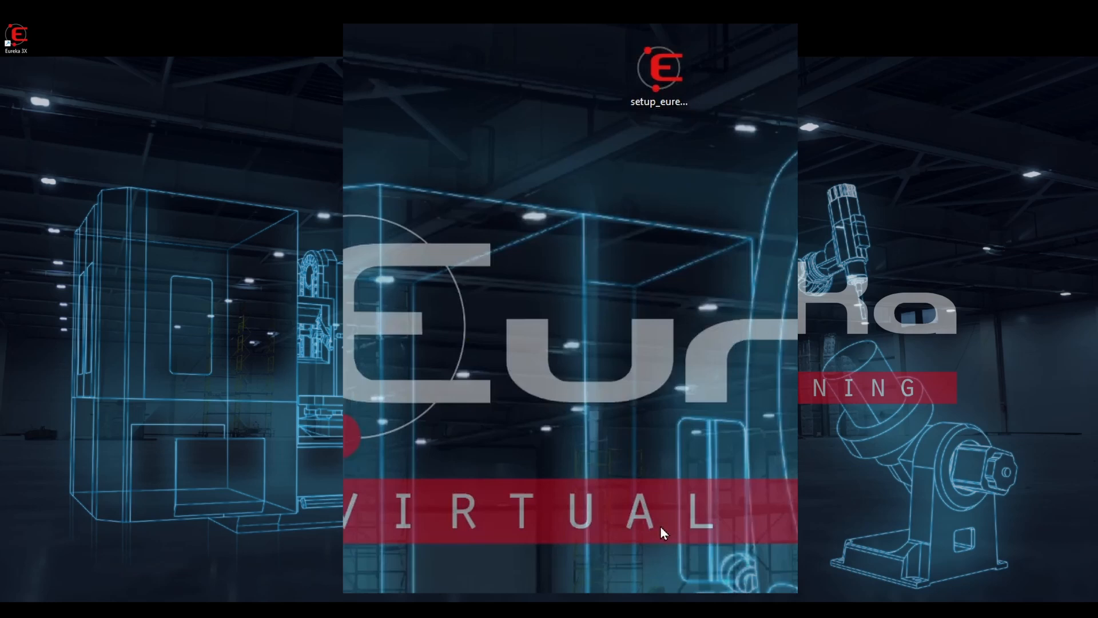
# - Launch Eureka 3X and create a new project named project-1 from the HAAS_VF2_Empty Table Template
pyautogui.doubleClick(17, 36)
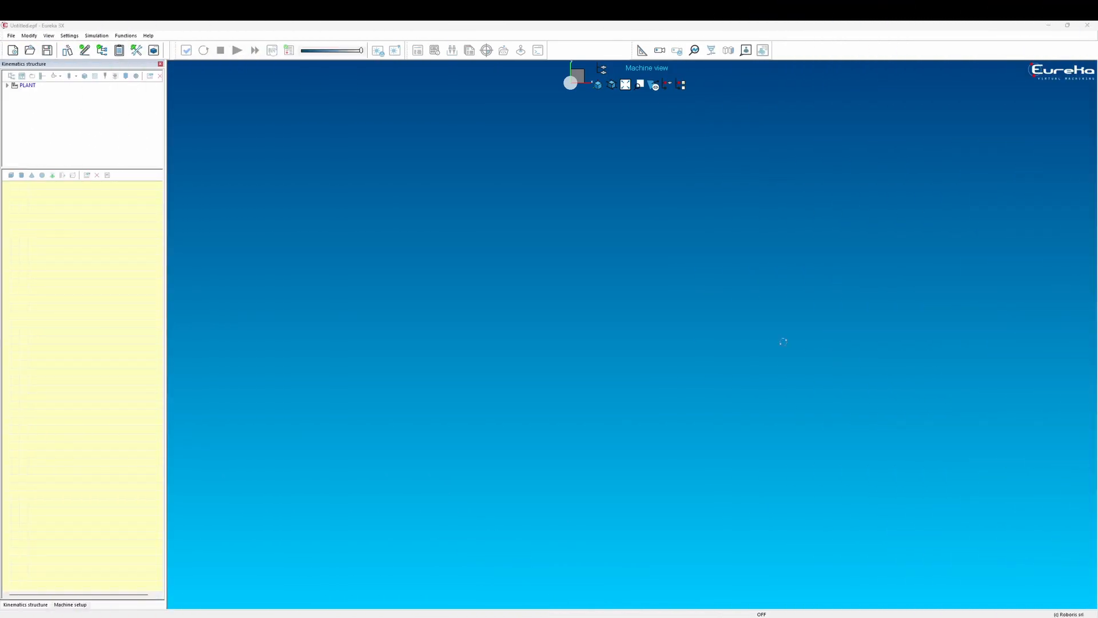
pyautogui.click(11, 36)
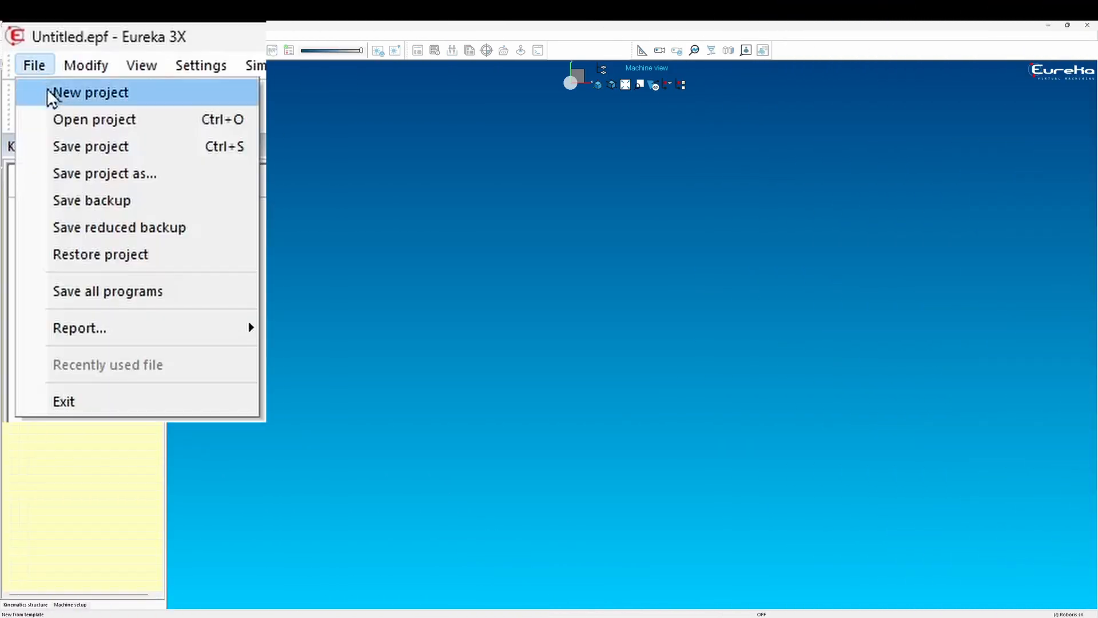
pyautogui.click(48, 92)
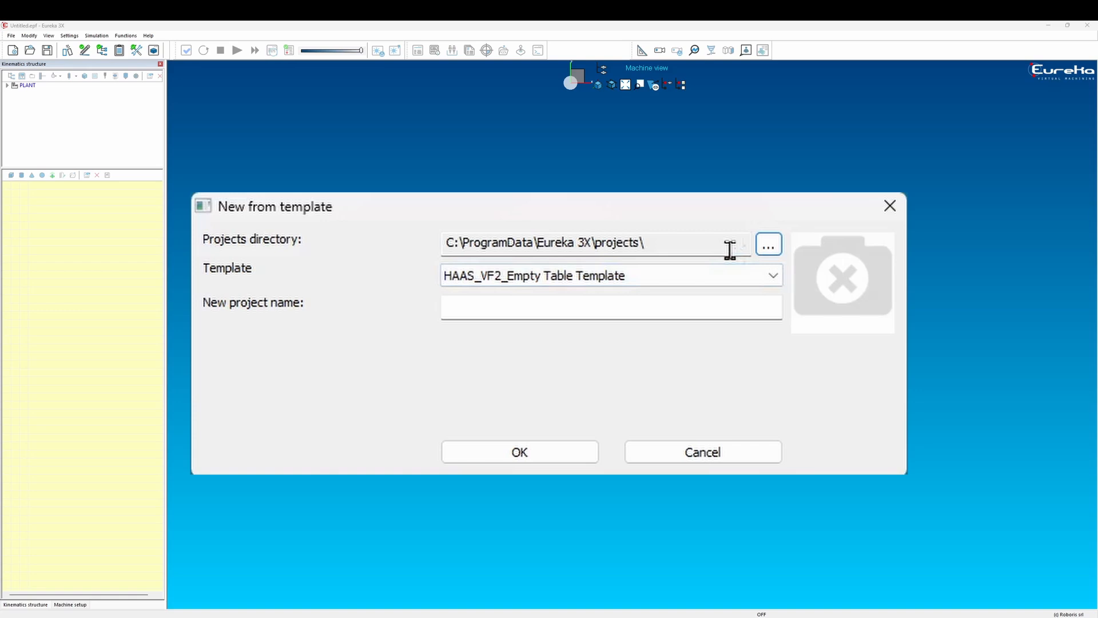
pyautogui.click(772, 277)
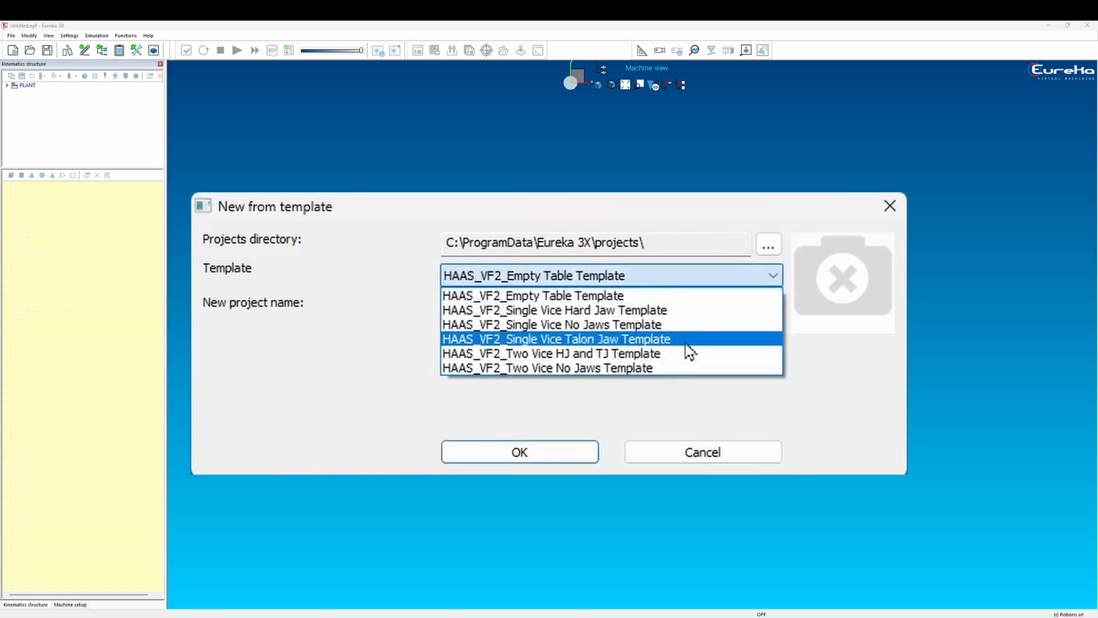
pyautogui.click(620, 300)
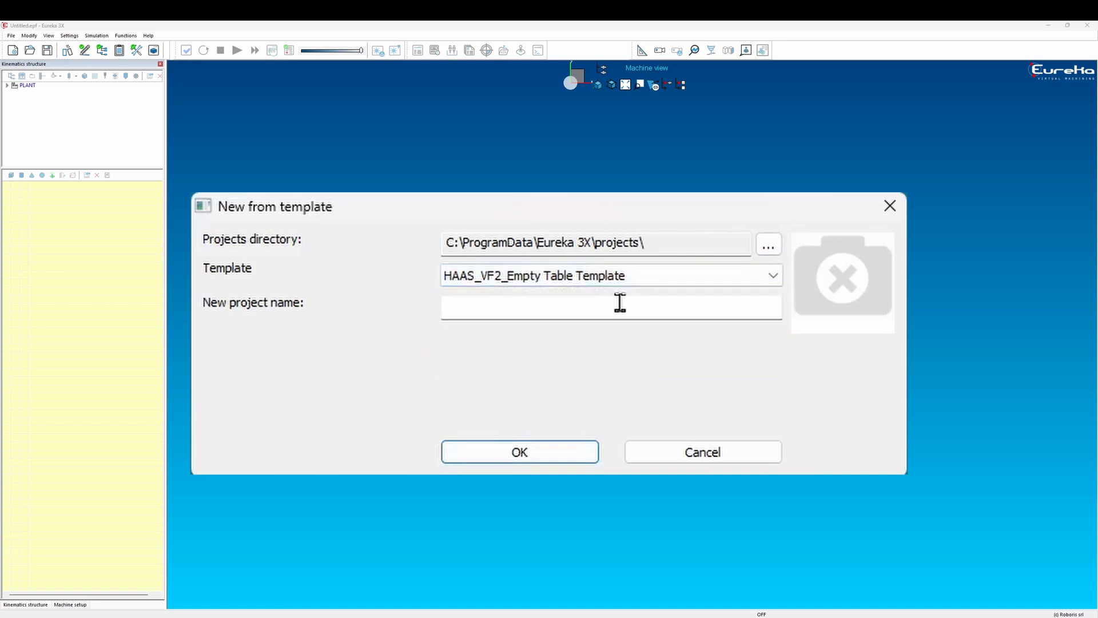
pyautogui.click(659, 307)
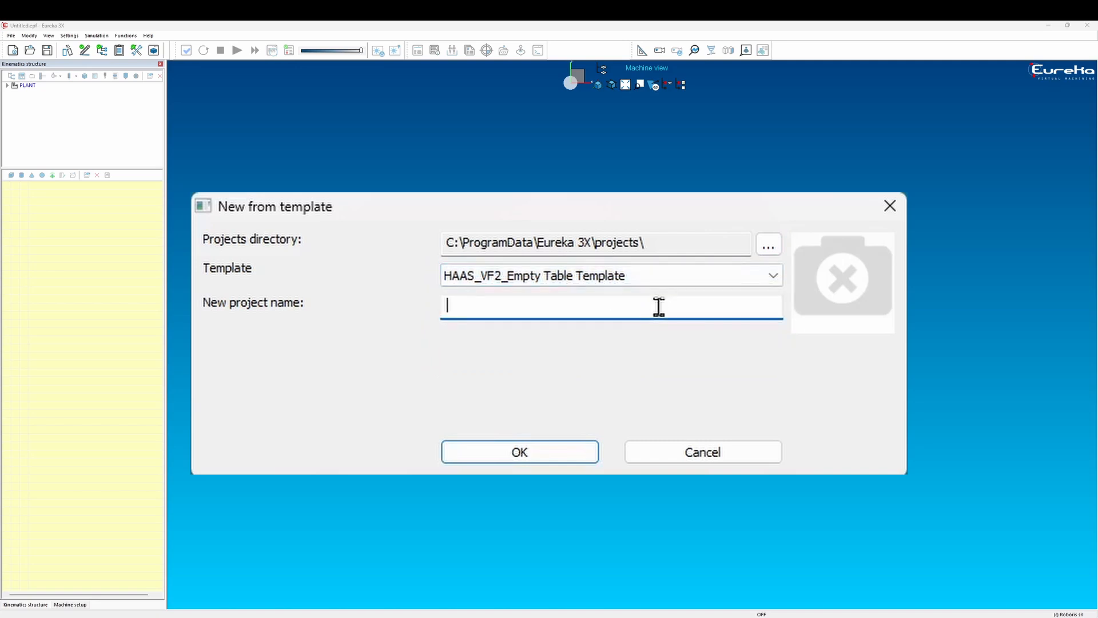
pyautogui.write('project-1')
pyautogui.click(565, 452)
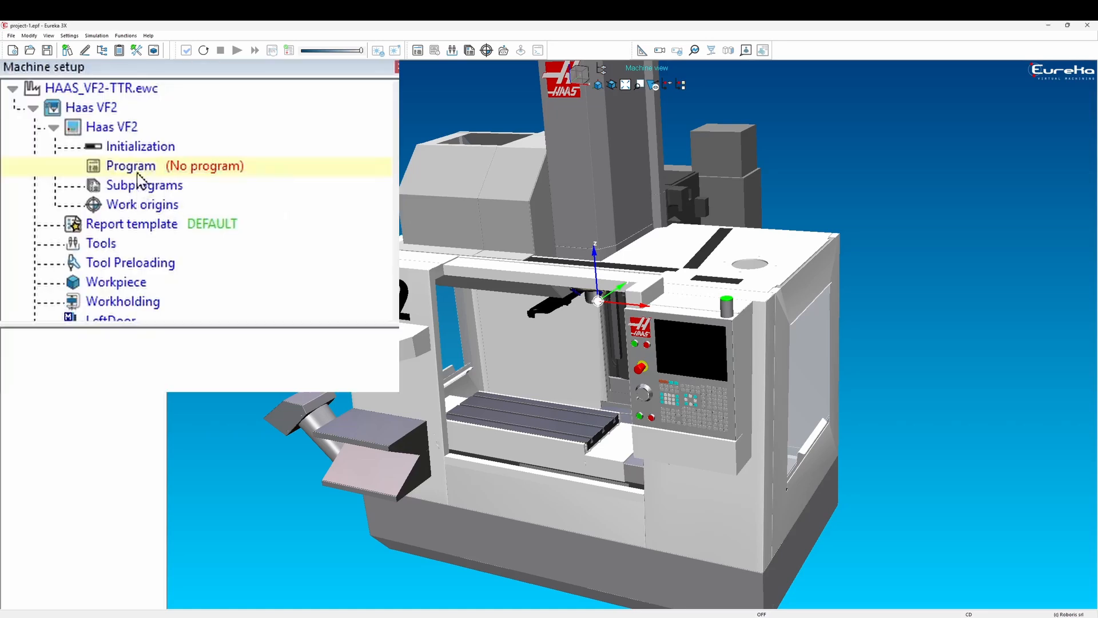
# - Load O5000.NC from C:\ProgramData\Eureka 3X\projects\HAAS_VF2\Tutorial Content\DEMO-1\PROGRAM as the Haas VF2 main program and dock its window beside the machine view
pyautogui.rightClick(56, 107)
pyautogui.click(192, 184)
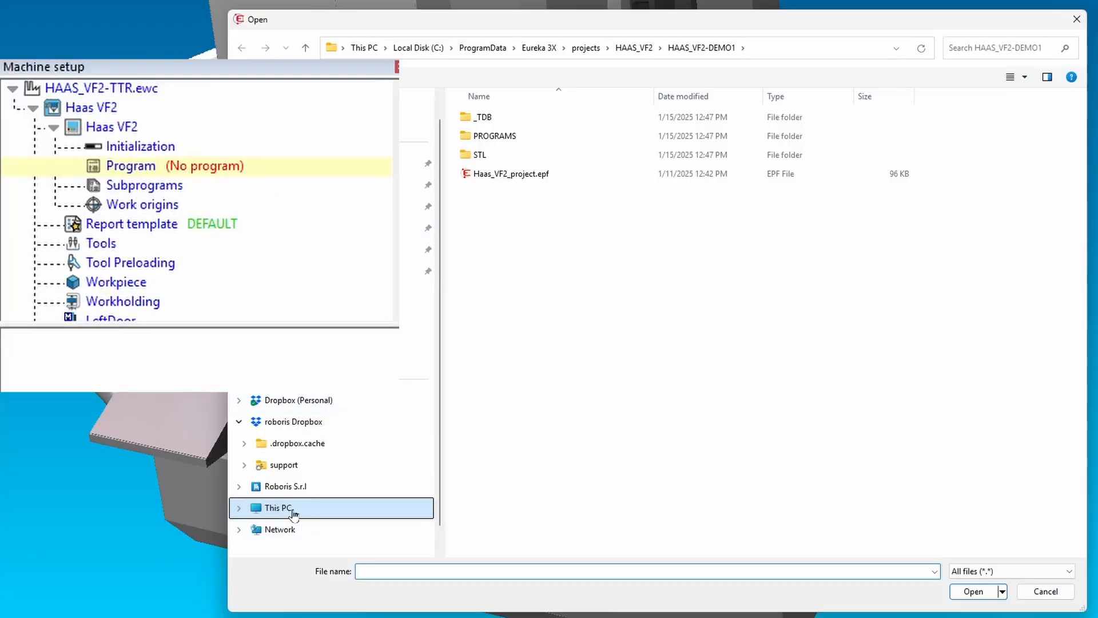
pyautogui.click(280, 508)
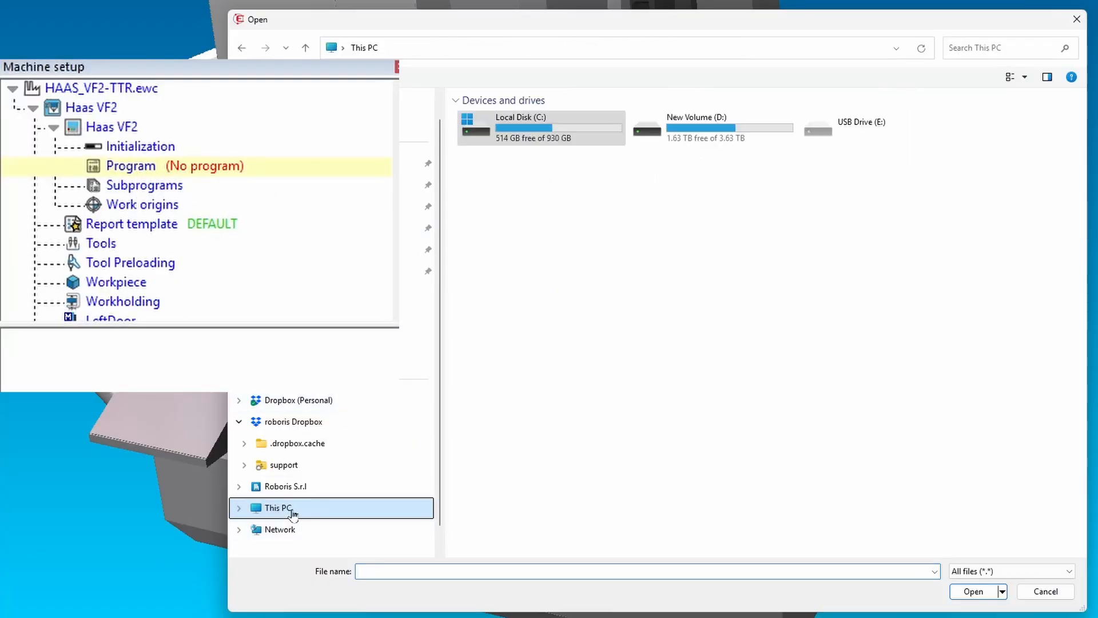
pyautogui.doubleClick(524, 131)
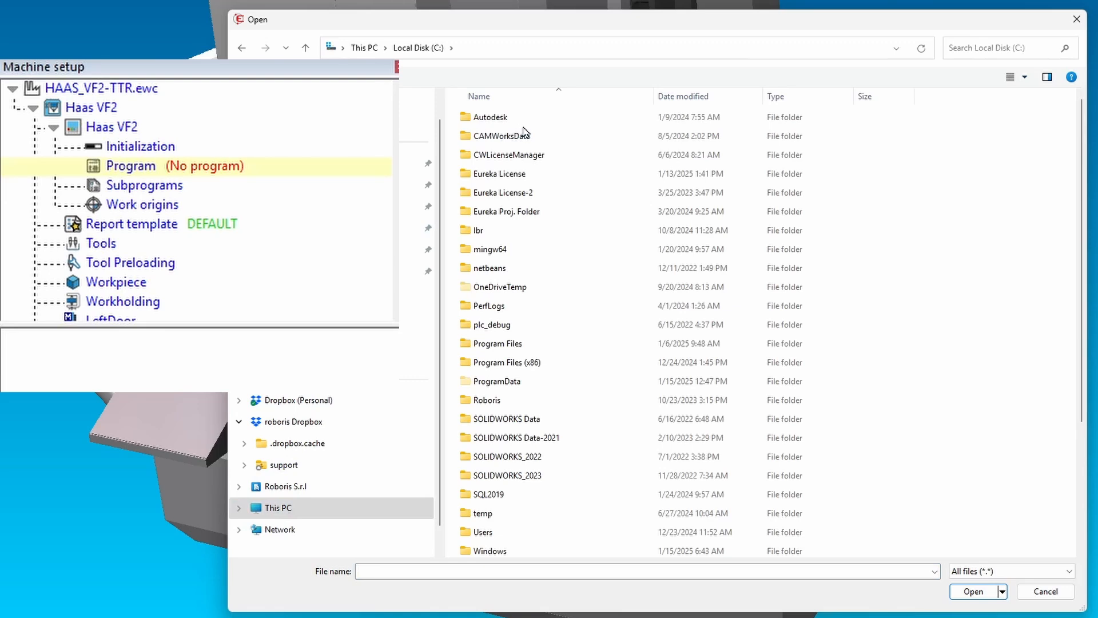
pyautogui.doubleClick(509, 382)
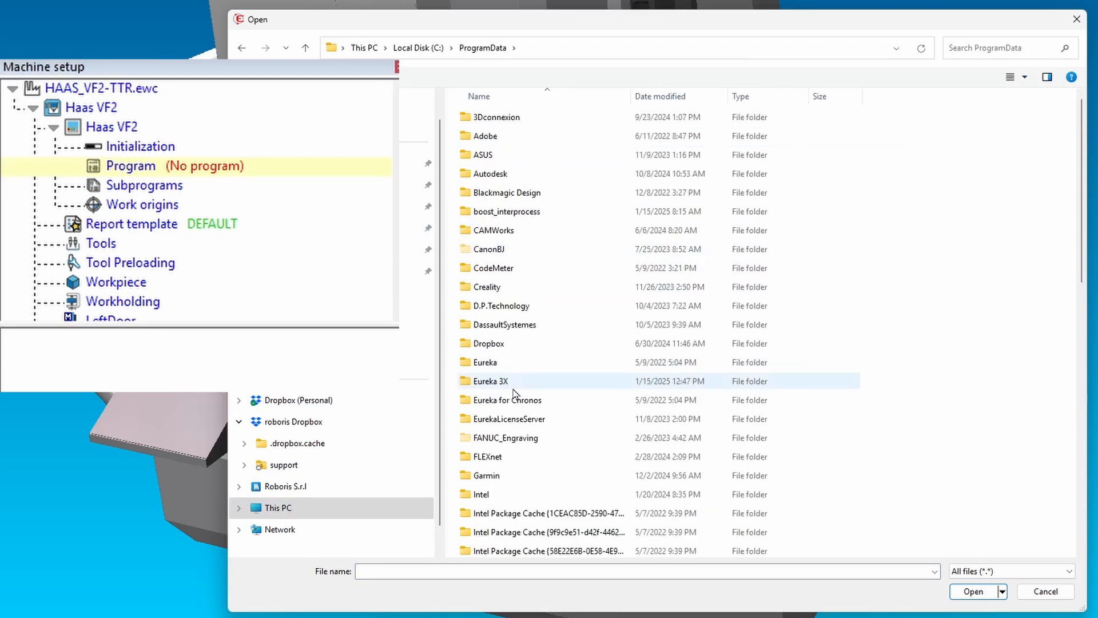
pyautogui.doubleClick(522, 382)
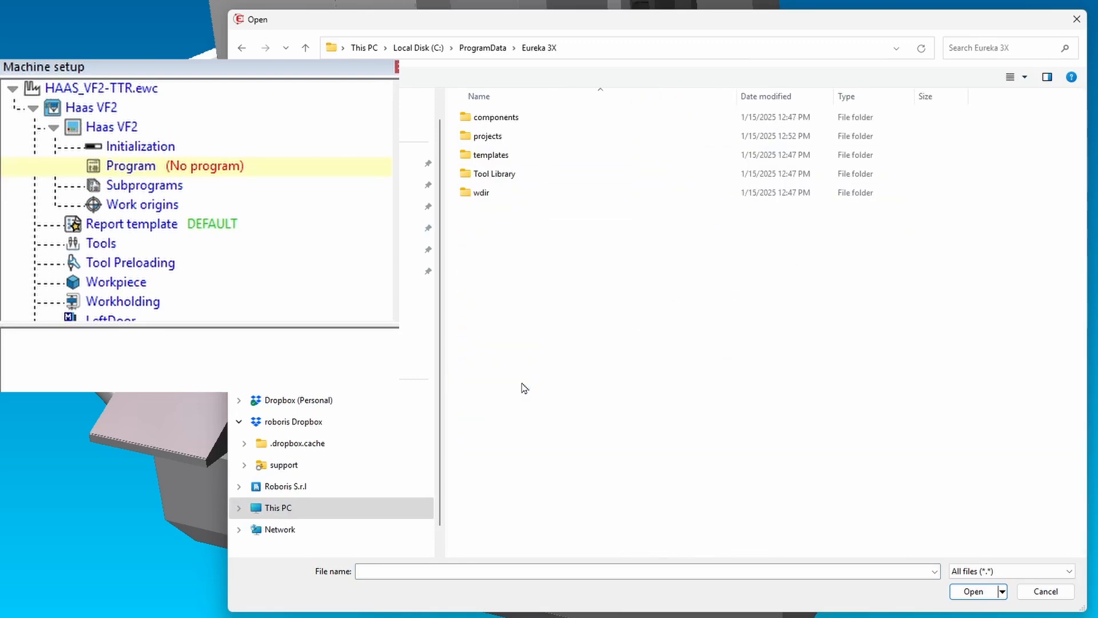
pyautogui.doubleClick(488, 136)
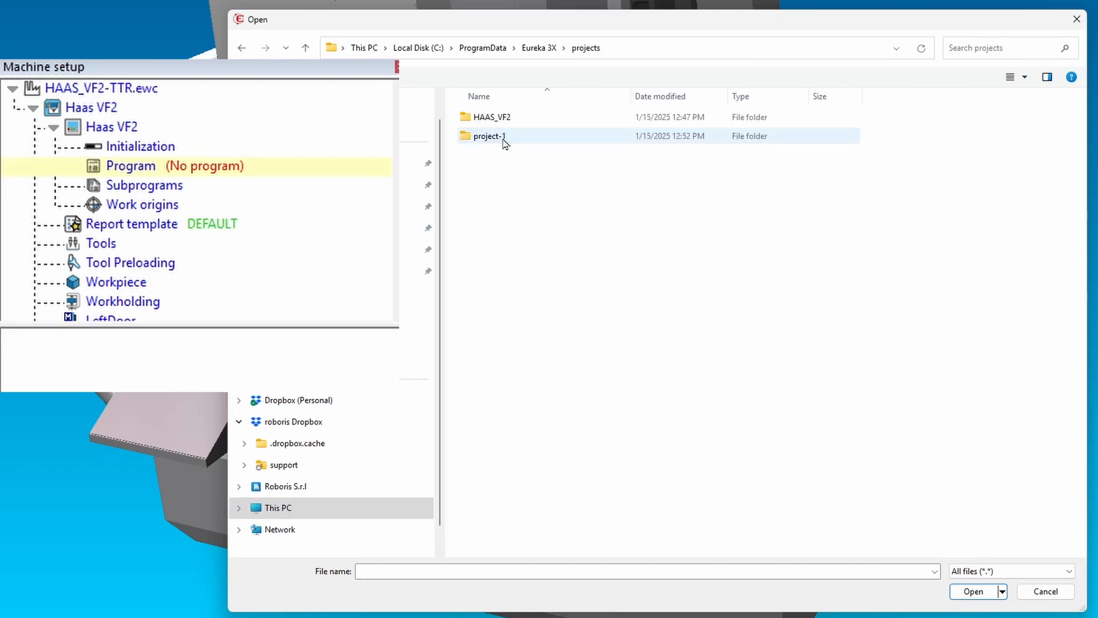
pyautogui.doubleClick(493, 118)
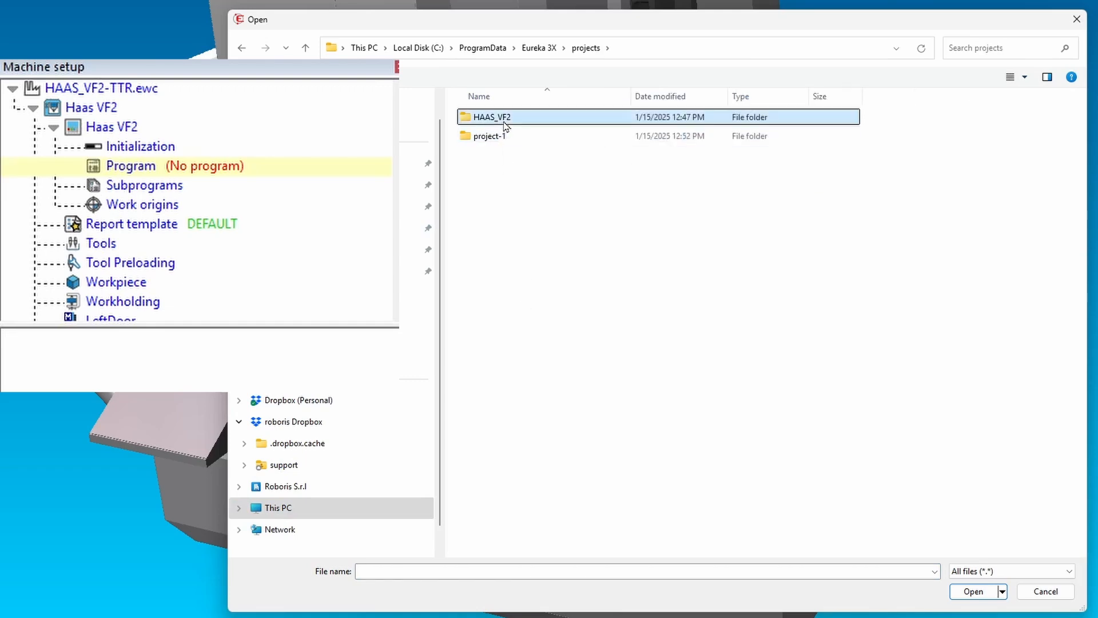
pyautogui.doubleClick(508, 138)
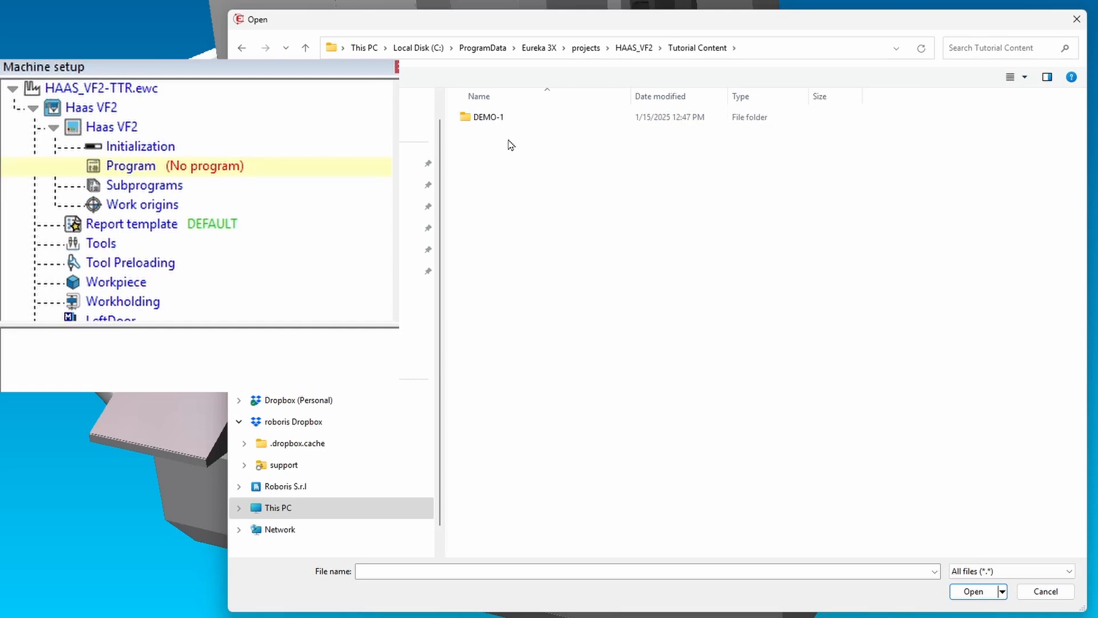
pyautogui.doubleClick(501, 120)
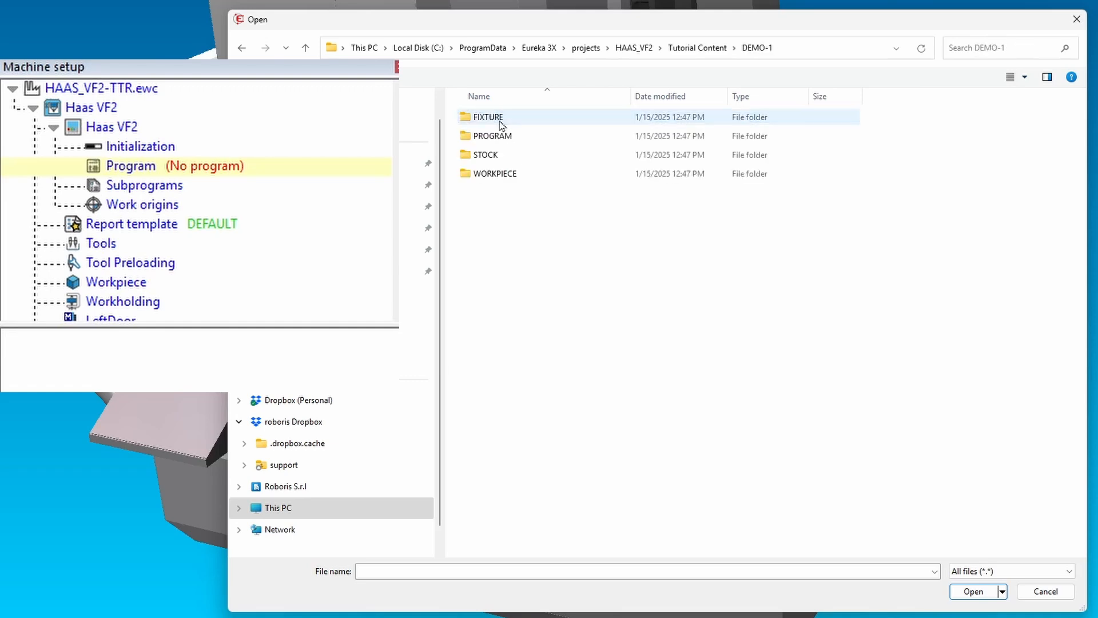
pyautogui.doubleClick(493, 136)
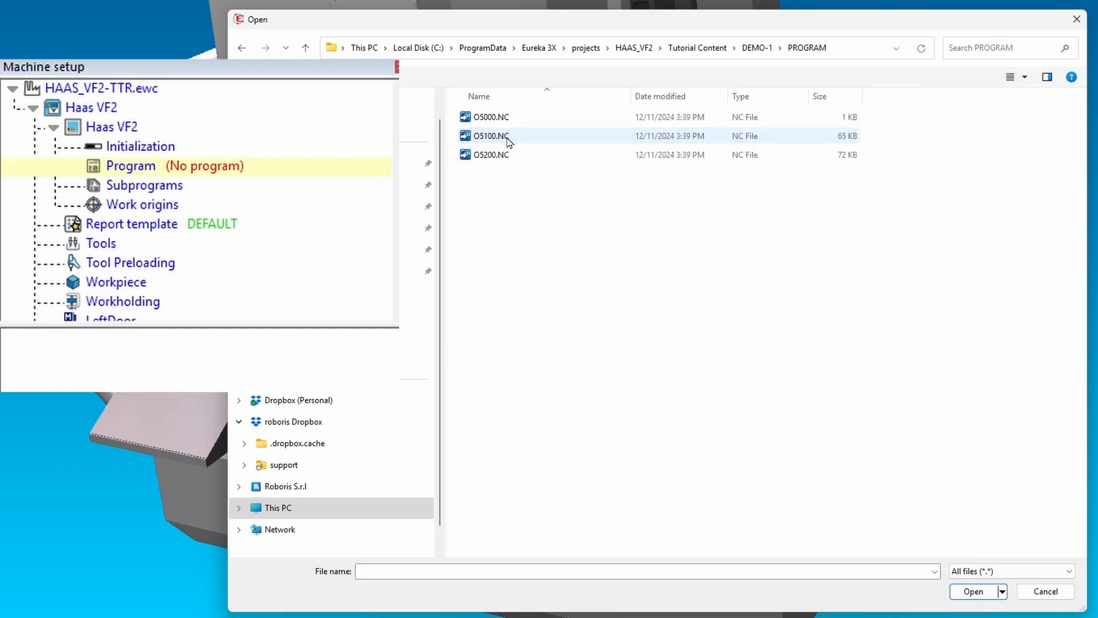
pyautogui.click(497, 117)
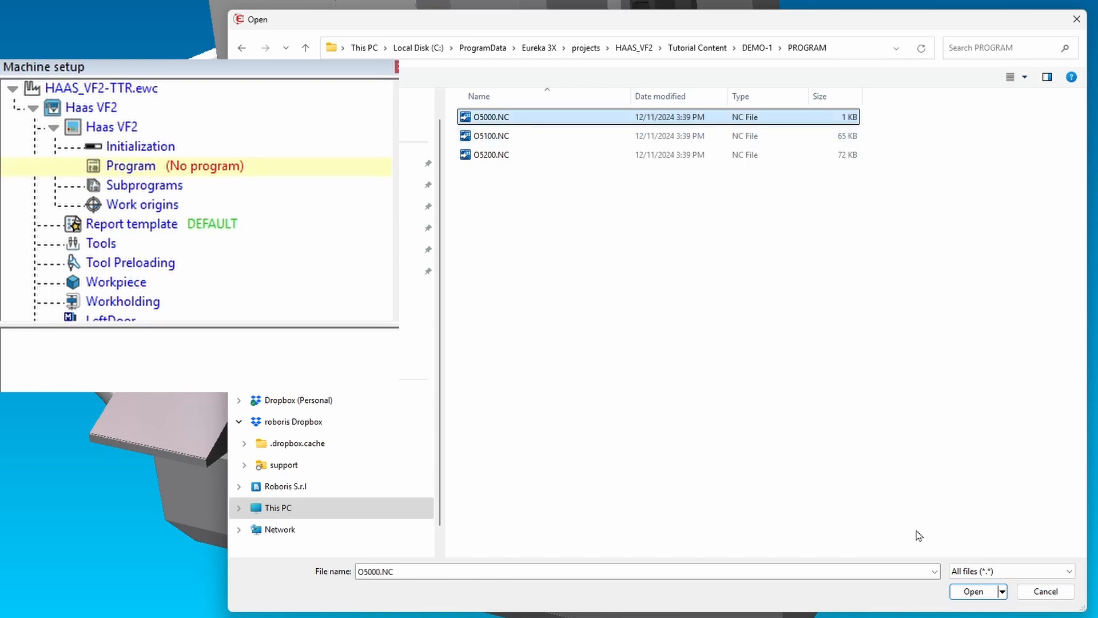
pyautogui.click(974, 592)
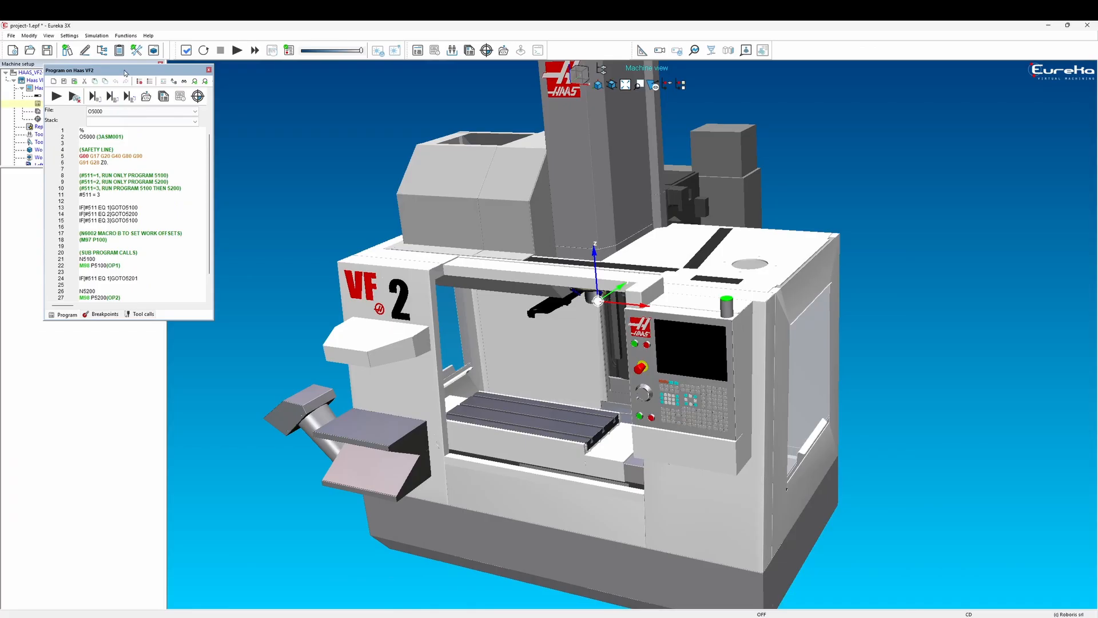
pyautogui.moveTo(615, 193); pyautogui.dragTo(1086, 338)
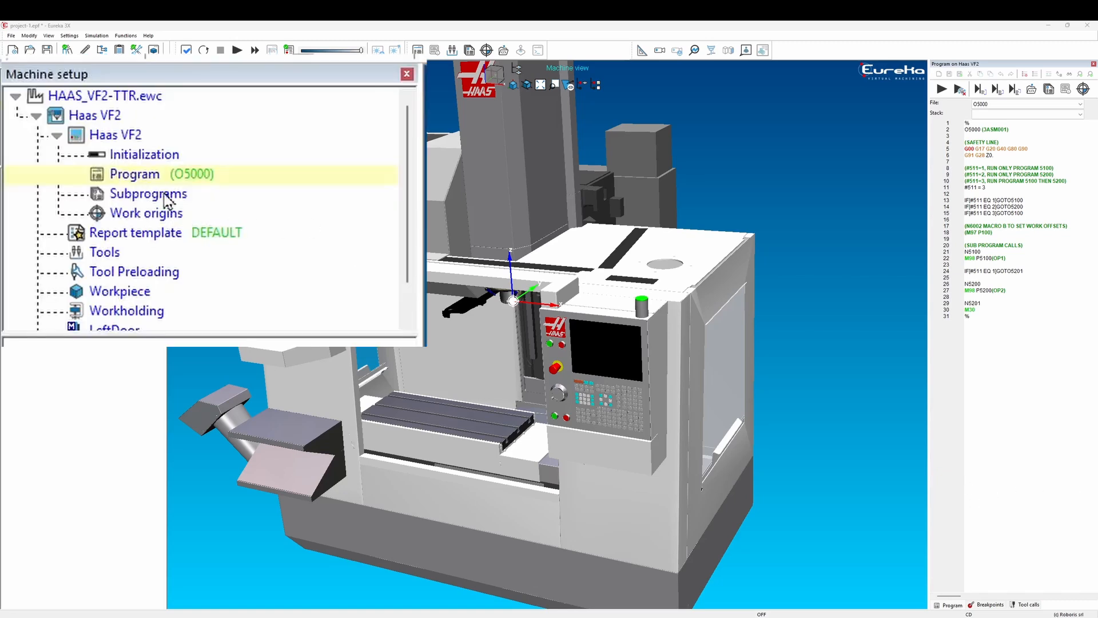
# - Add O5100.NC and O5200.NC from the DEMO-1 PROGRAM folder as user subprograms of the Haas VF2
pyautogui.rightClick(64, 112)
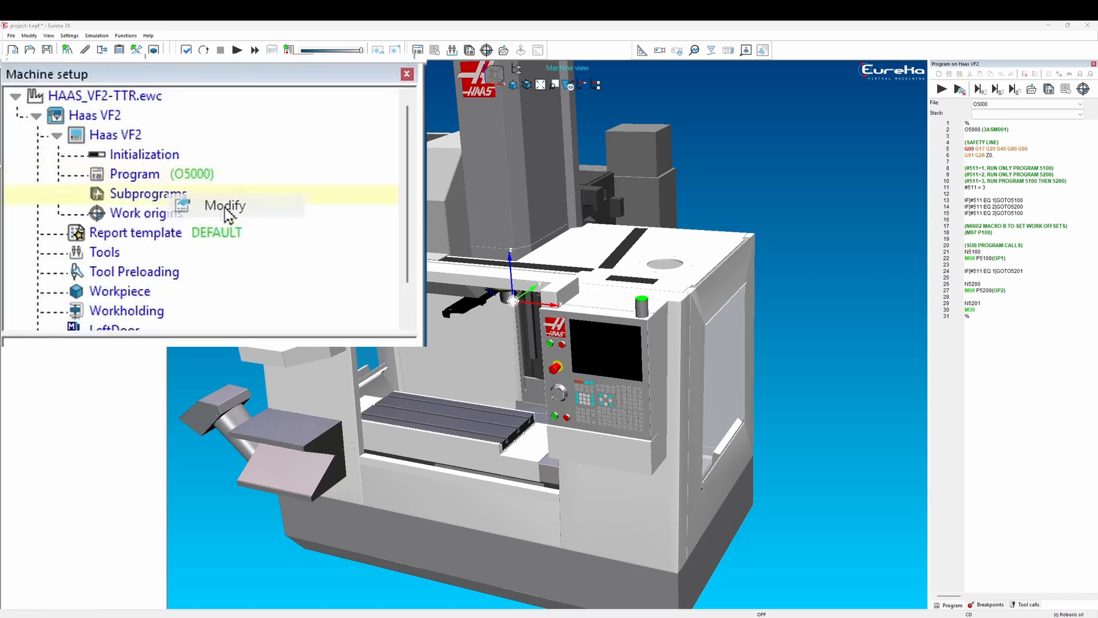
pyautogui.click(223, 206)
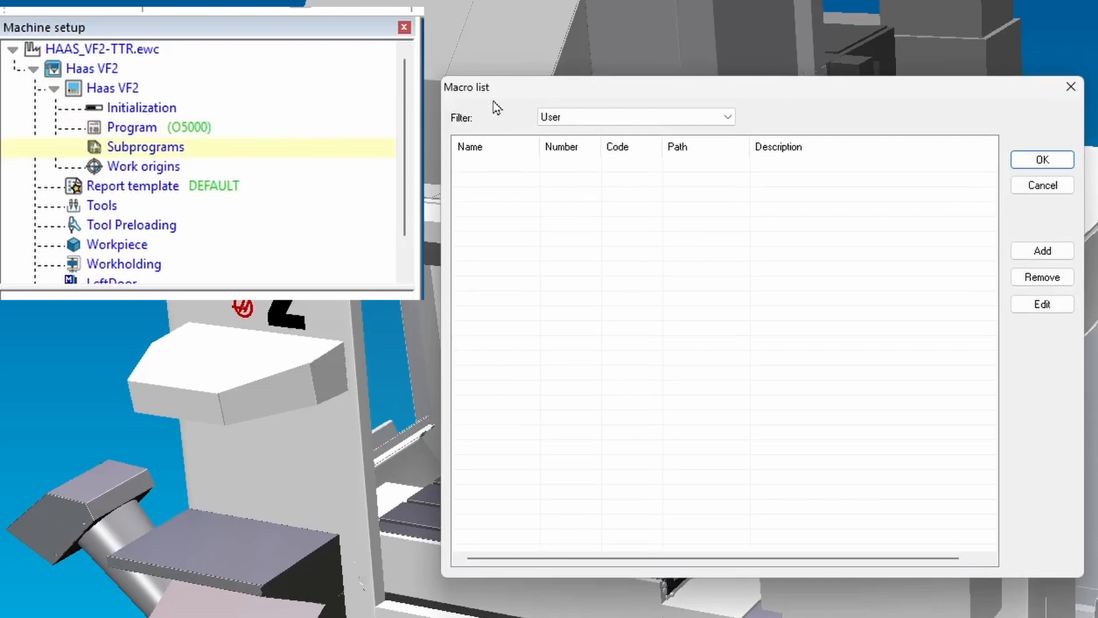
pyautogui.click(1064, 252)
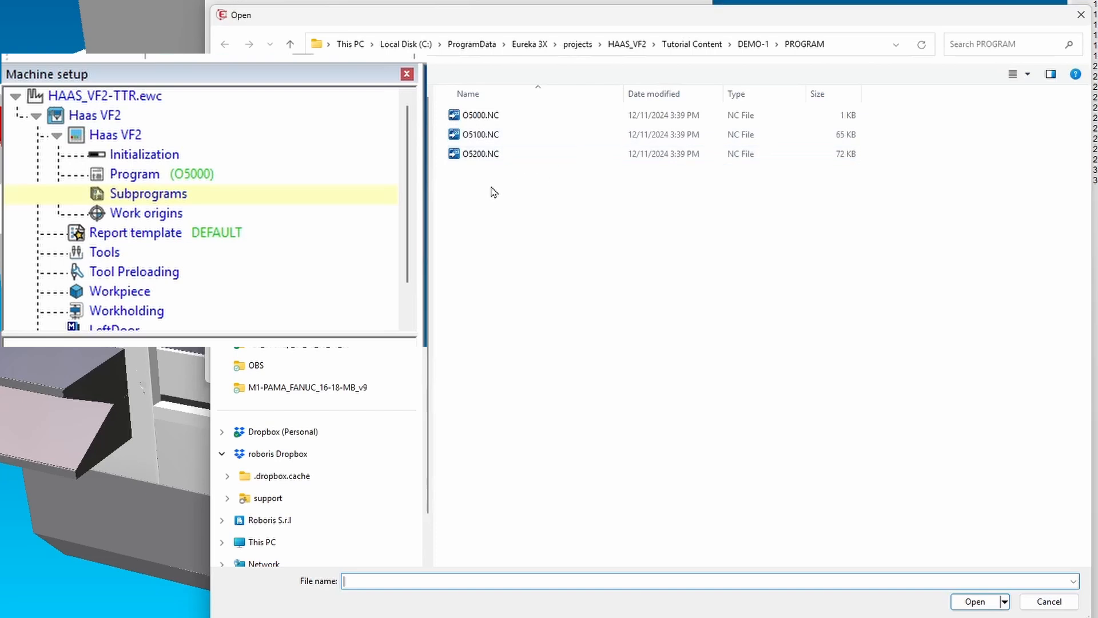
pyautogui.moveTo(492, 191); pyautogui.dragTo(479, 143)
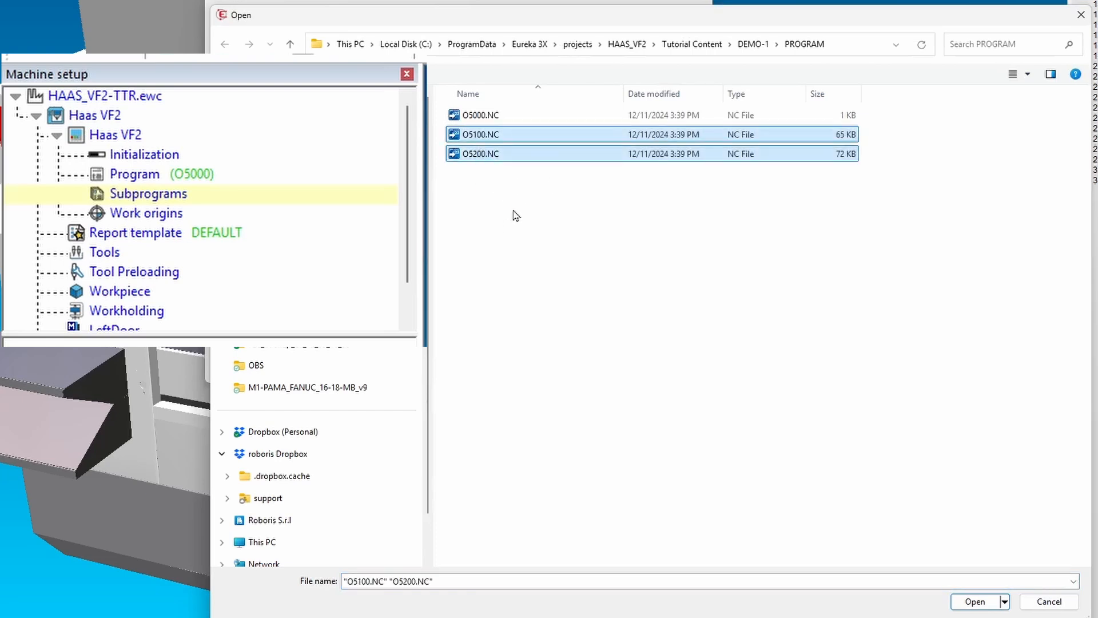
pyautogui.click(975, 601)
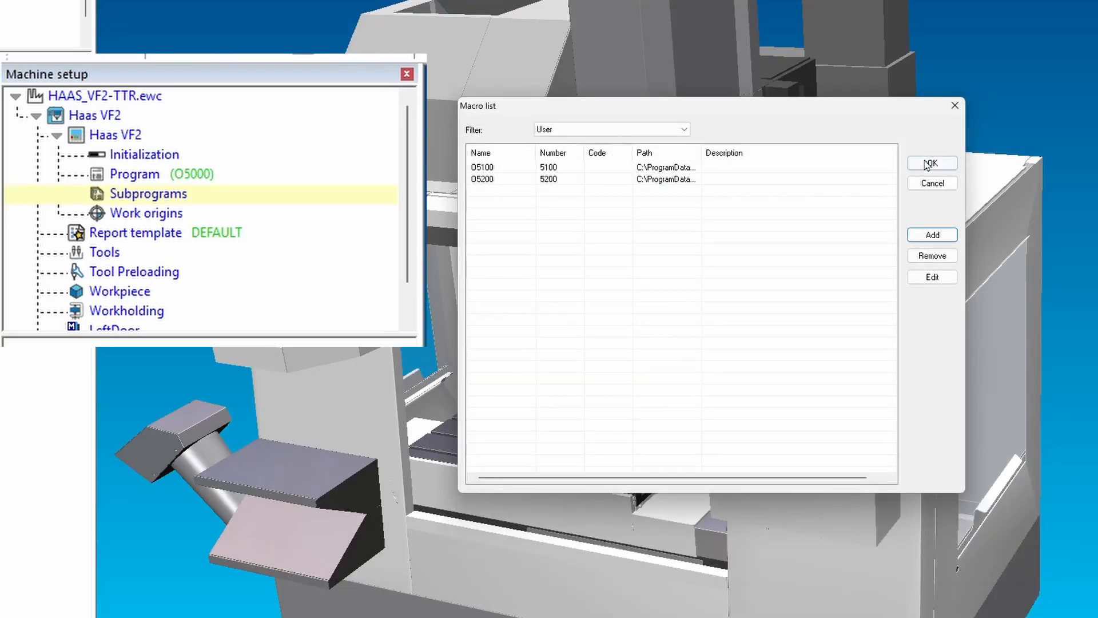
pyautogui.click(940, 170)
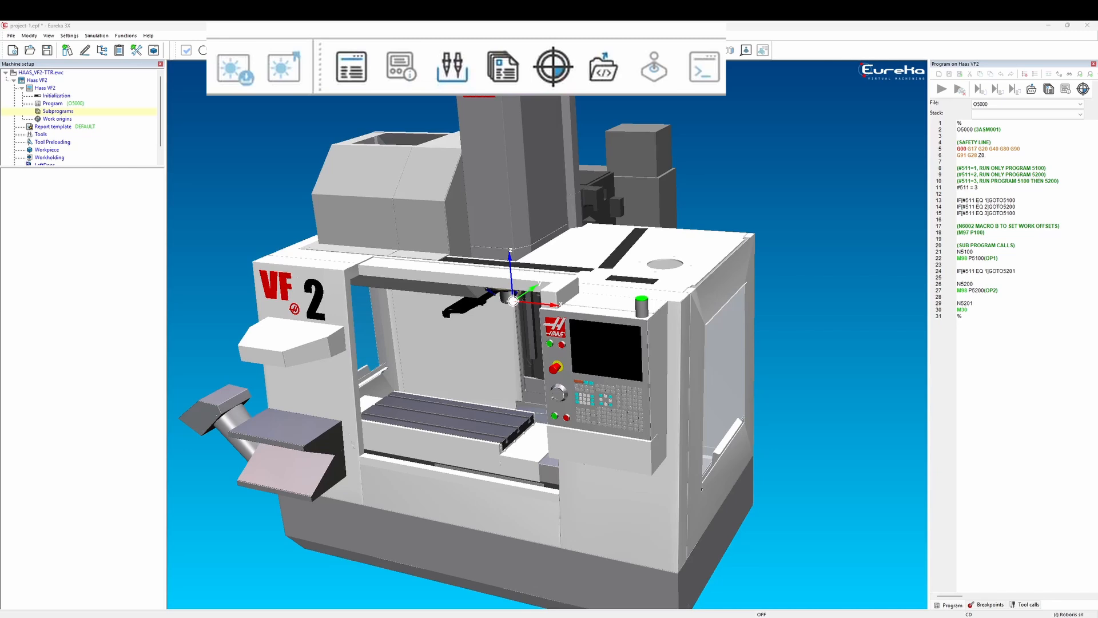
# - Open the project's tool library and choose C:\ProgramData\Eureka 3X\projects\HAAS_VF2\HAAS_VF2-DEMO1\_TDB as the folder to import tools from
pyautogui.click(452, 67)
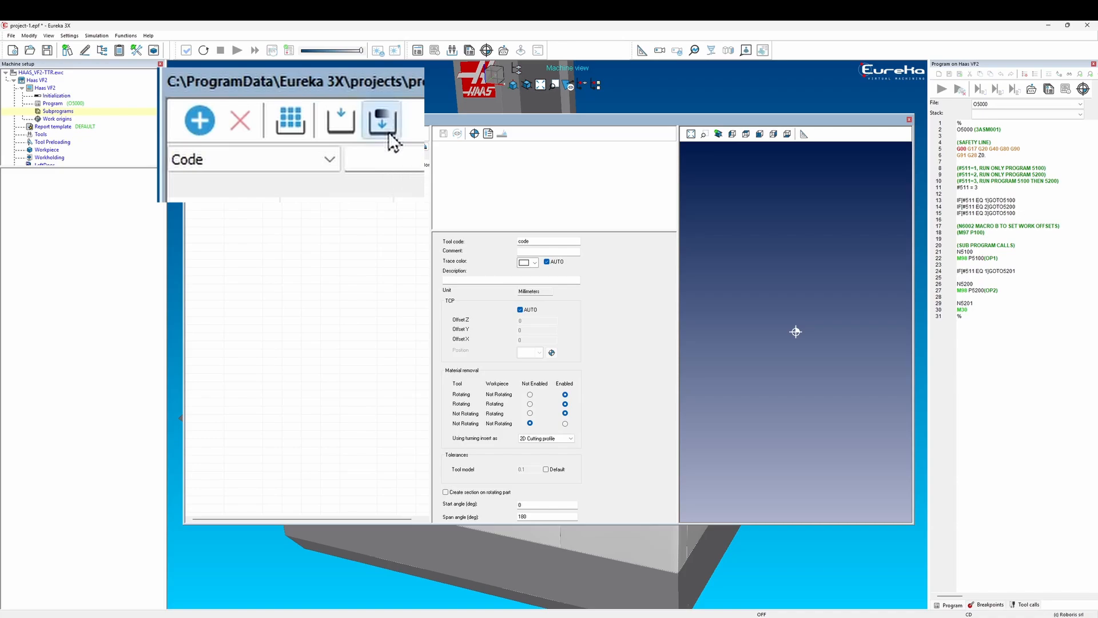
pyautogui.click(389, 132)
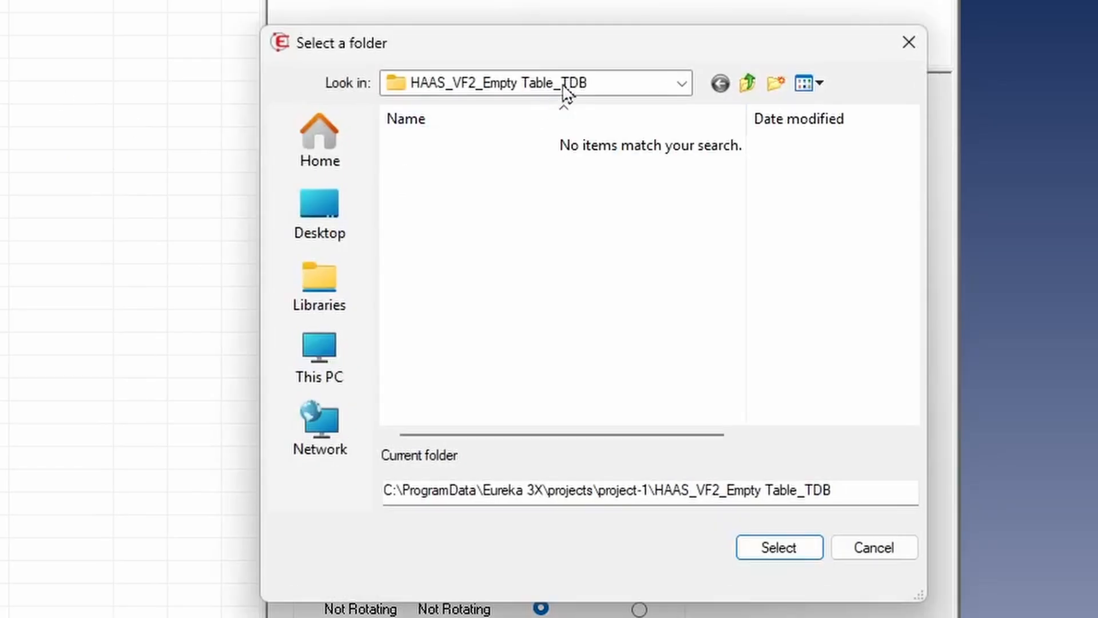
pyautogui.click(566, 92)
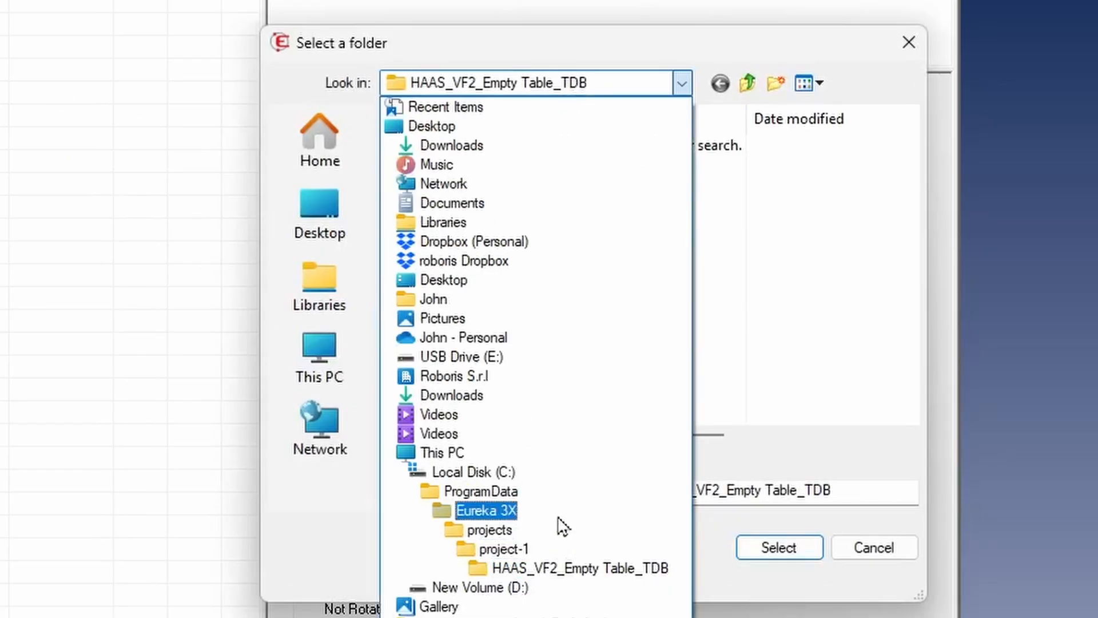
pyautogui.click(561, 512)
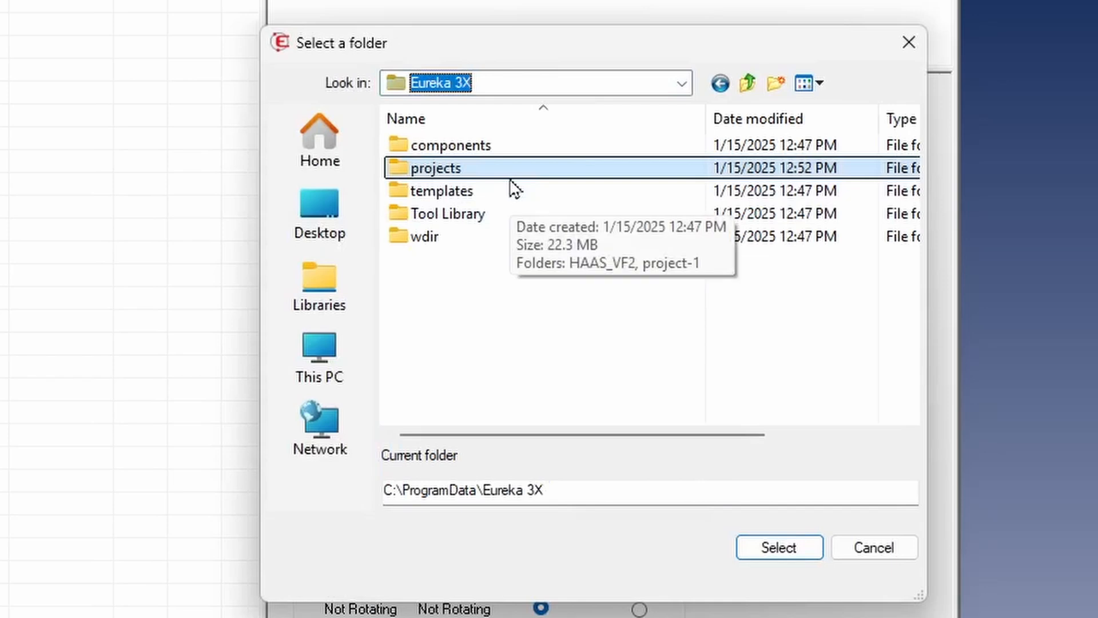
pyautogui.doubleClick(509, 175)
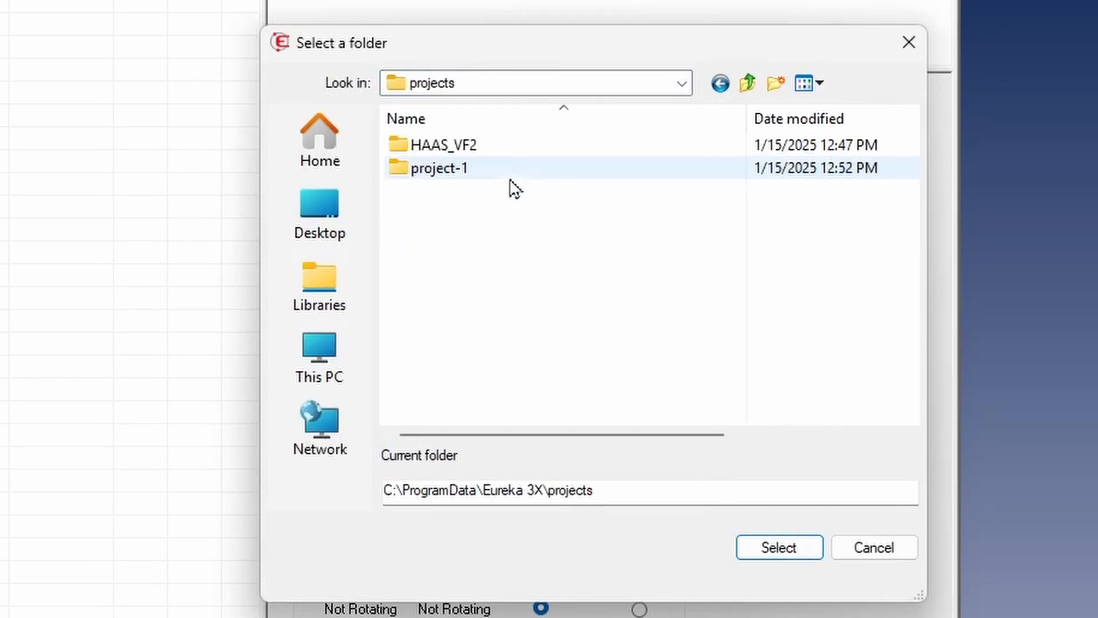
pyautogui.doubleClick(501, 156)
pyautogui.doubleClick(502, 154)
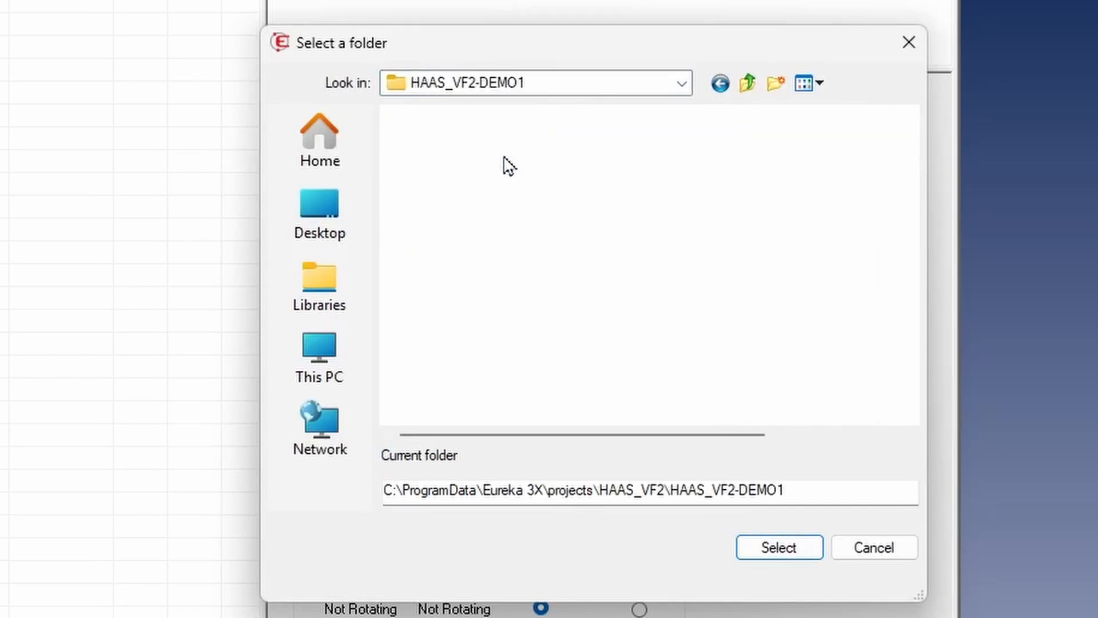
pyautogui.doubleClick(504, 154)
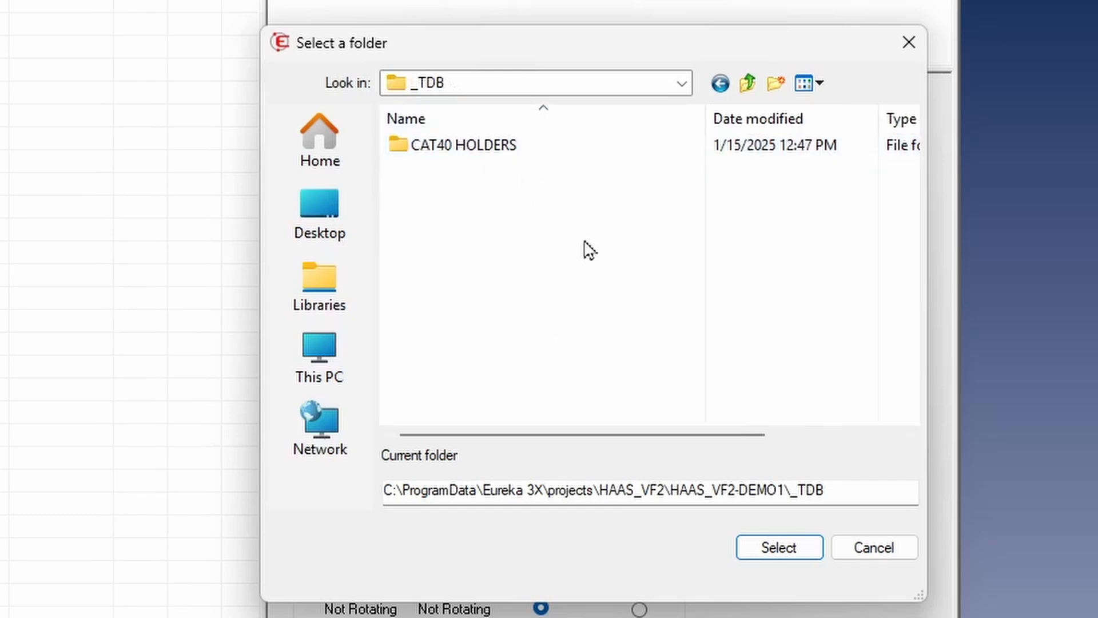
pyautogui.click(767, 549)
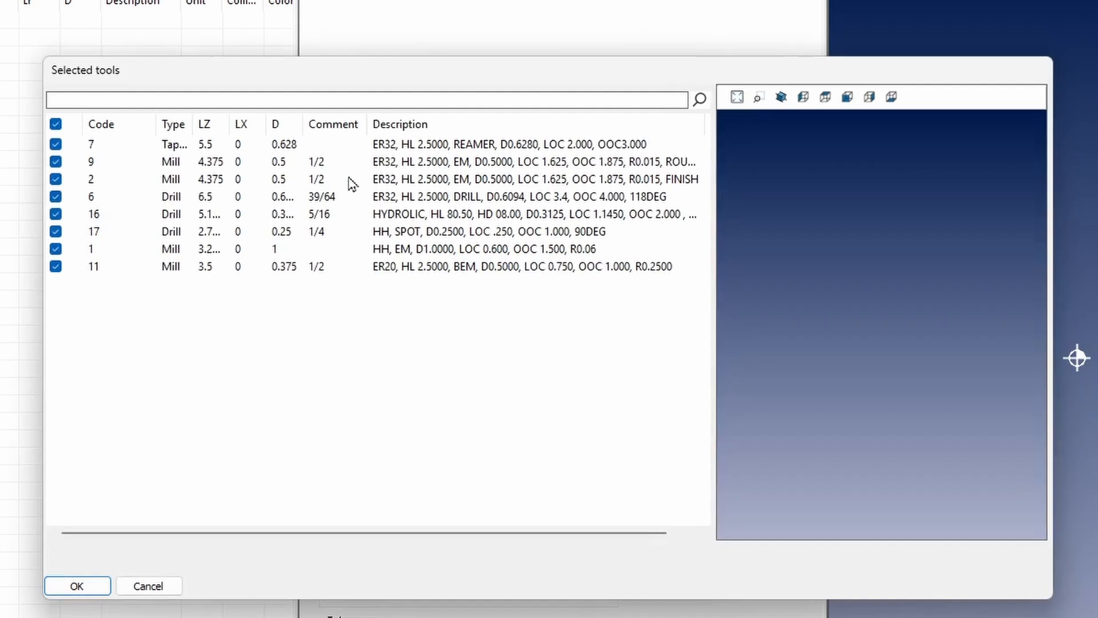
# - Preview reamer 7 and end mill 9 from the import list, rotating the tool model
pyautogui.click(382, 149)
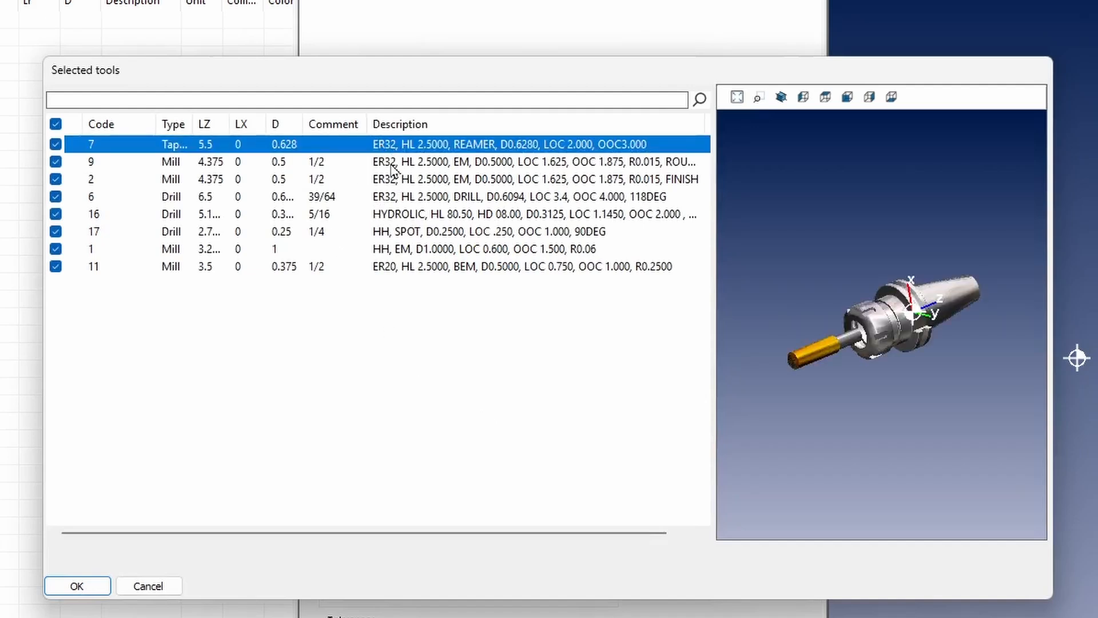
pyautogui.click(393, 167)
pyautogui.moveTo(891, 332); pyautogui.dragTo(900, 368)
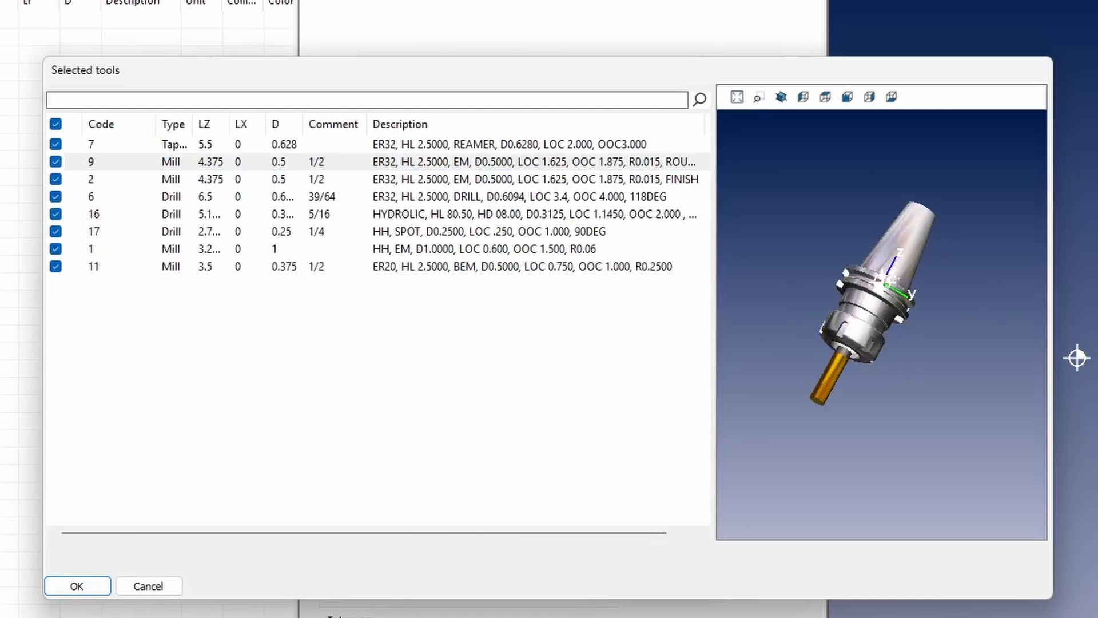
# - Clear the tool selection and mark only tools 9, 2 and 6 for import
pyautogui.click(56, 125)
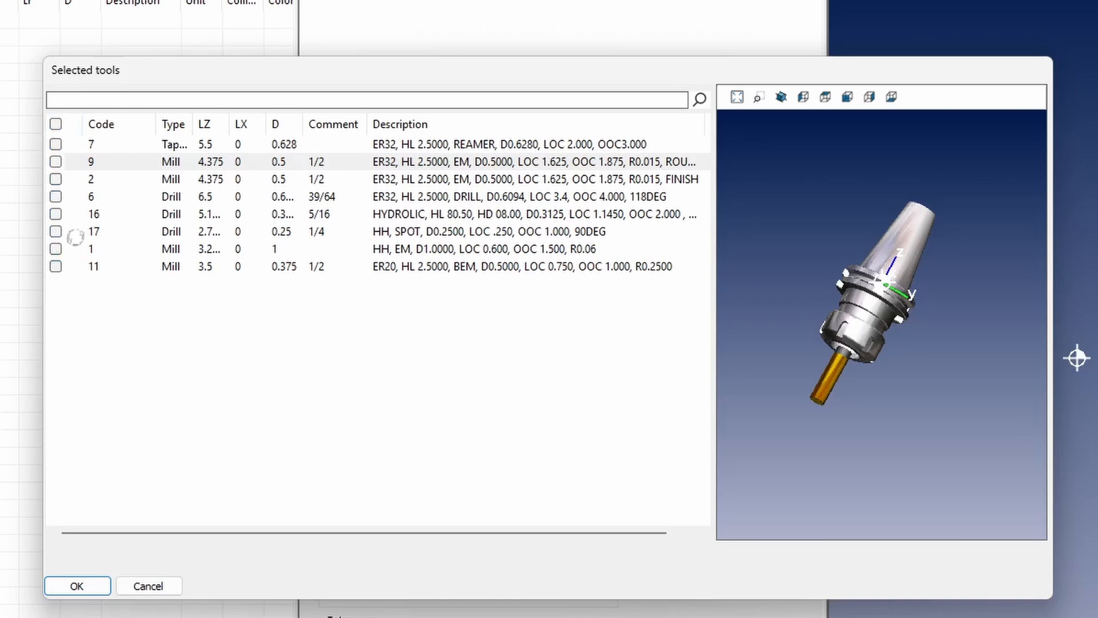
pyautogui.click(55, 162)
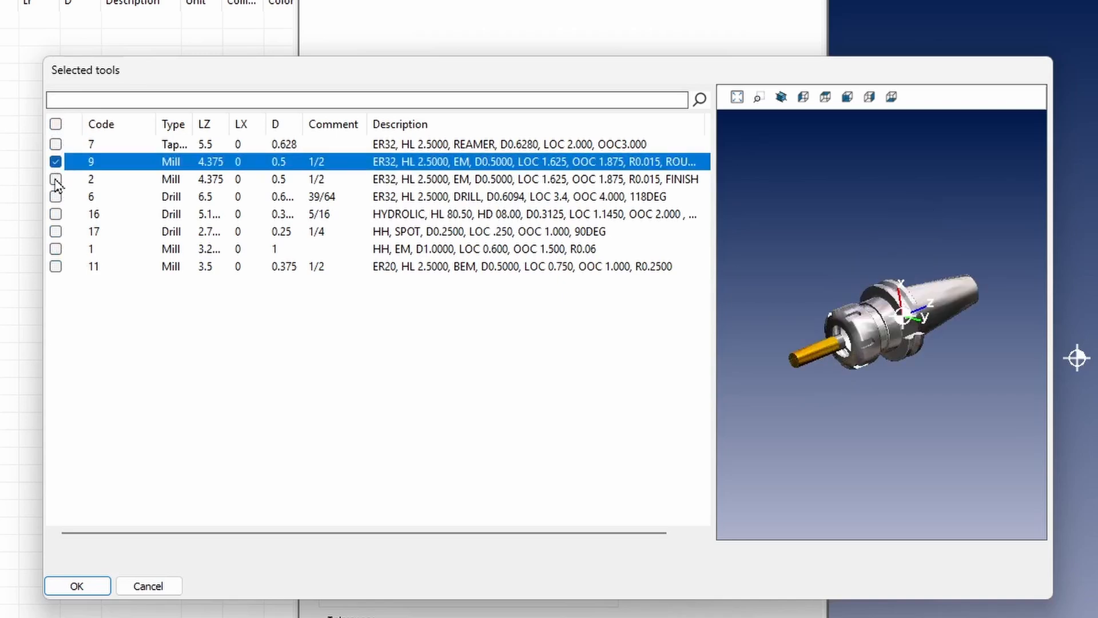
pyautogui.click(56, 180)
pyautogui.click(55, 197)
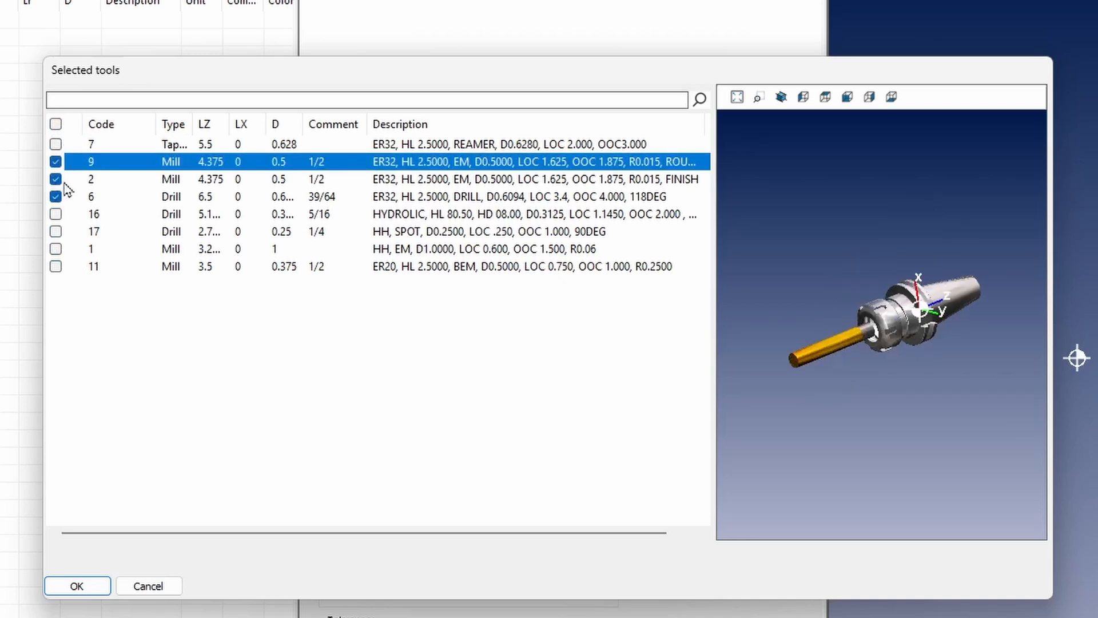
# - Mark all the listed tools and import them into the project's tool library
pyautogui.click(55, 124)
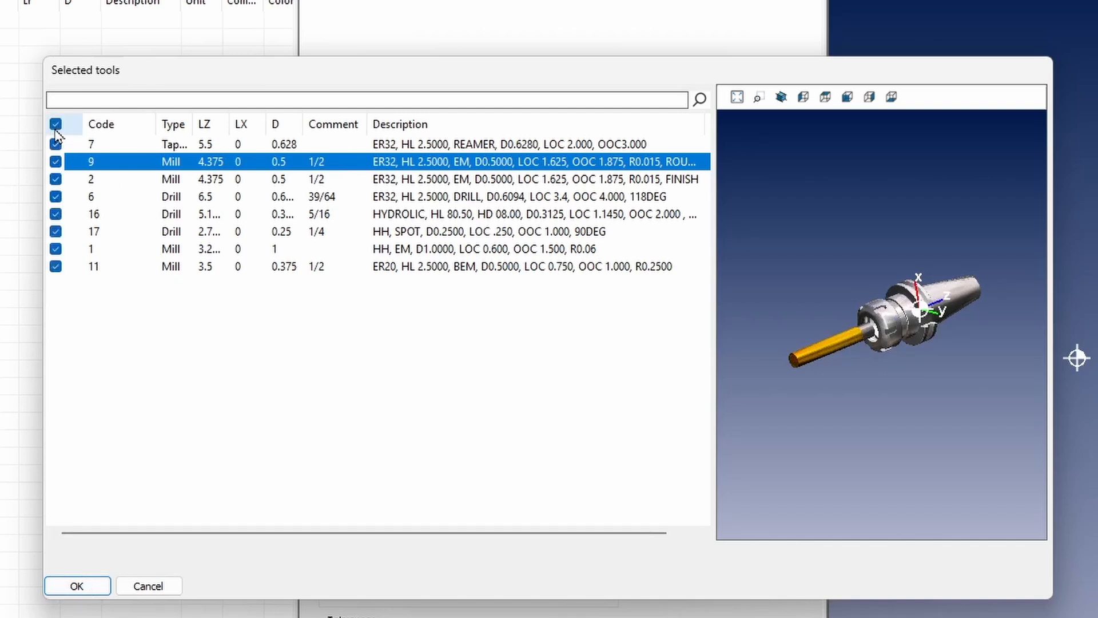
pyautogui.click(72, 587)
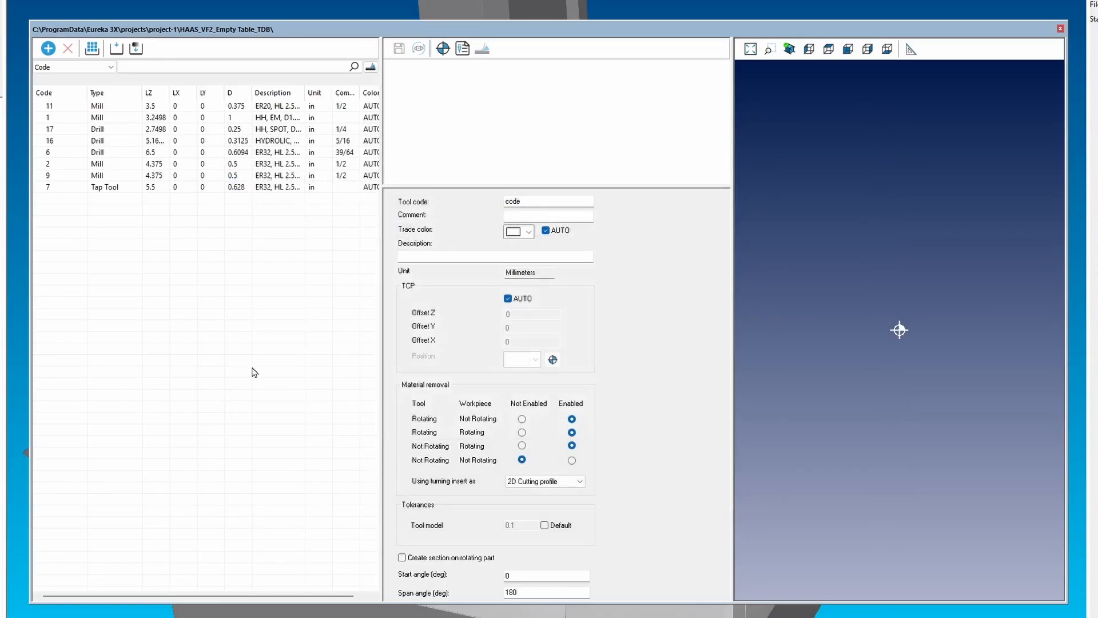
# - Examine the holder and cutter of mill tool 1 in the 3D preview from an angled side view
pyautogui.click(79, 118)
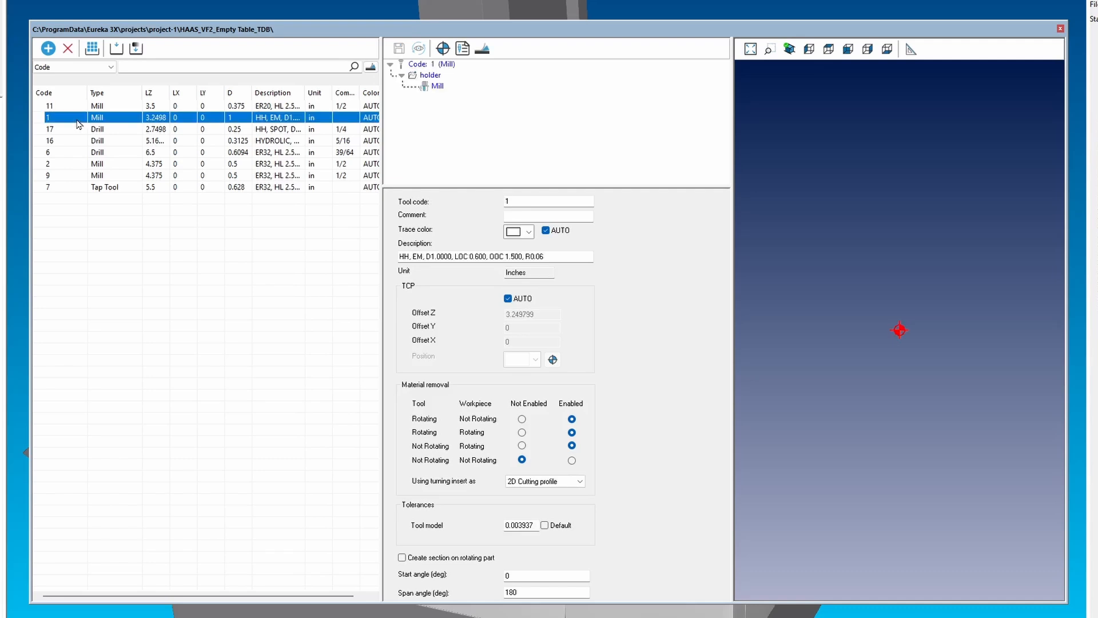
pyautogui.click(790, 50)
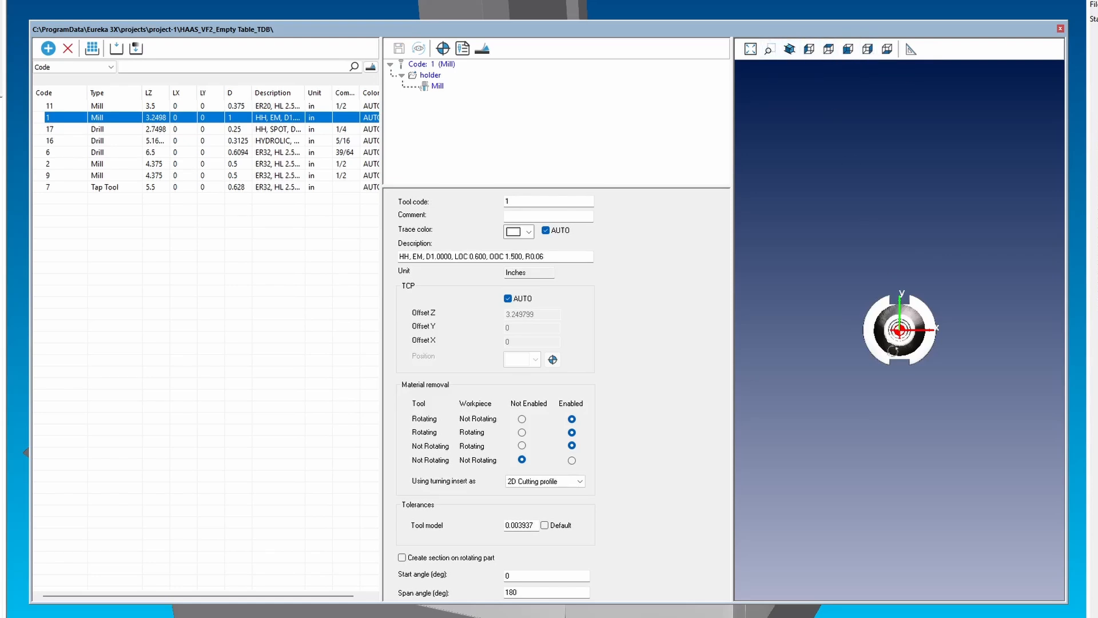
pyautogui.moveTo(879, 350); pyautogui.dragTo(905, 242)
pyautogui.scroll(3, 906, 243)
pyautogui.scroll(-3, 909, 257)
pyautogui.scroll(5, 891, 381)
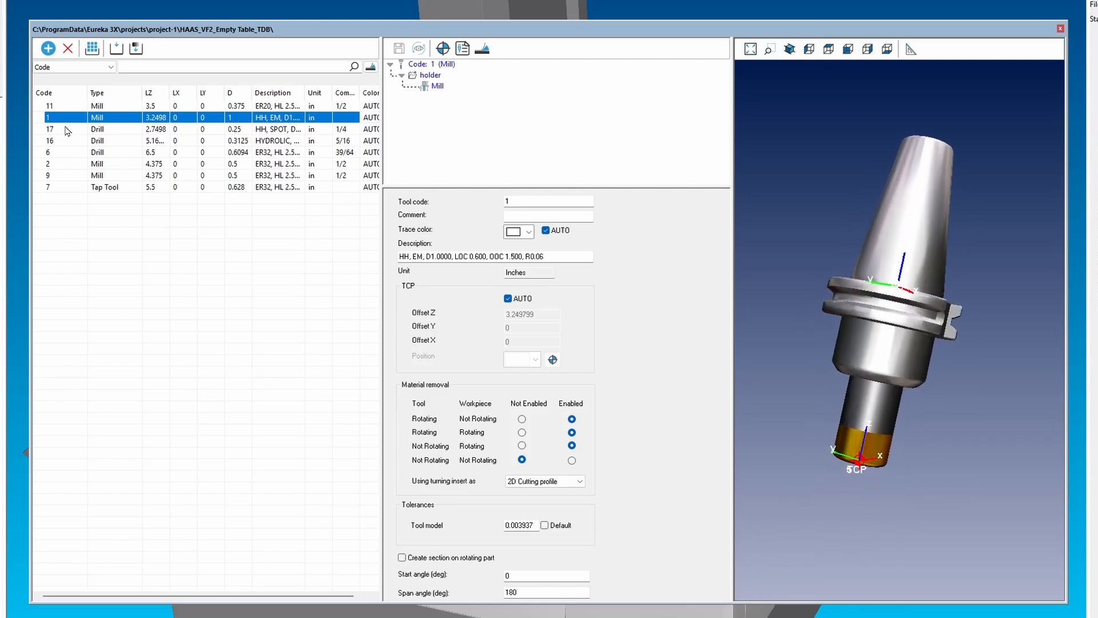
# - Sort the tool list by code in ascending order and close the tool library
pyautogui.click(68, 95)
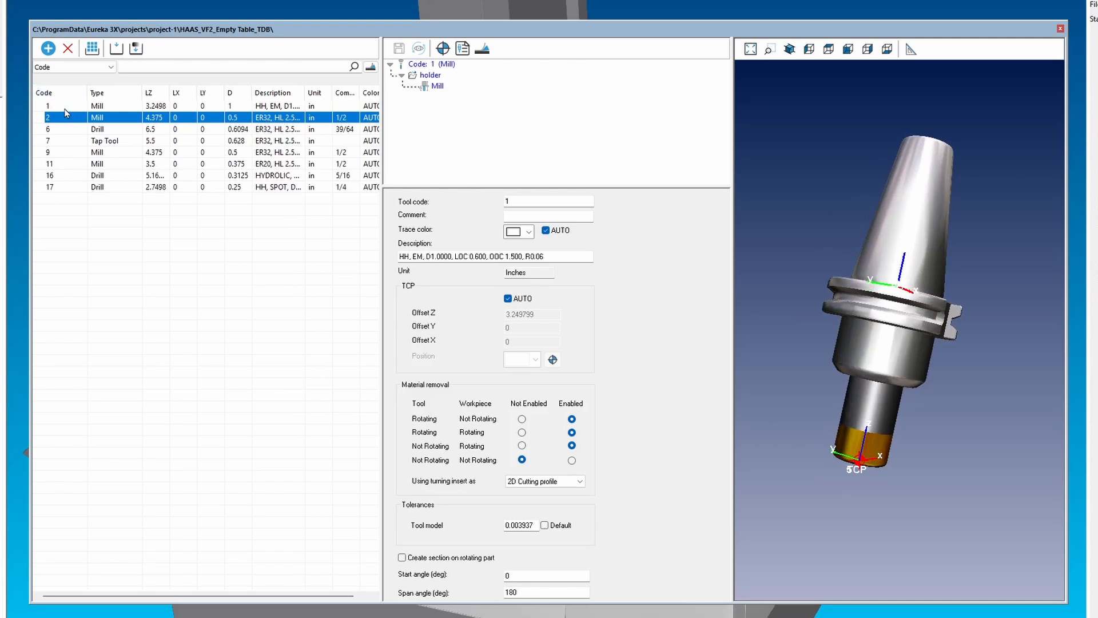
pyautogui.click(70, 95)
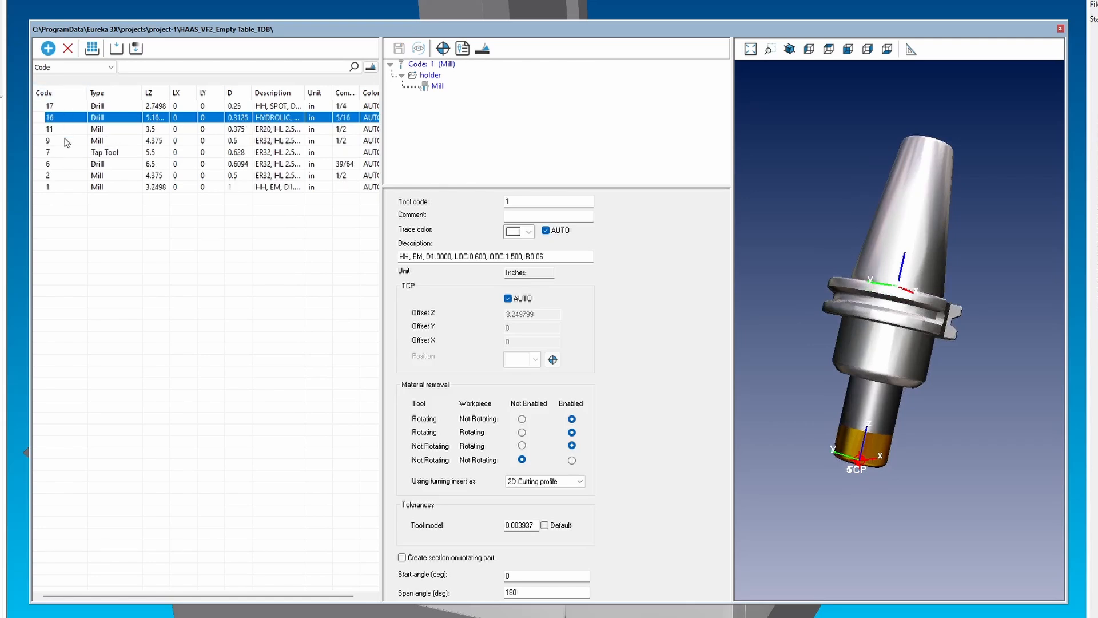
pyautogui.click(67, 94)
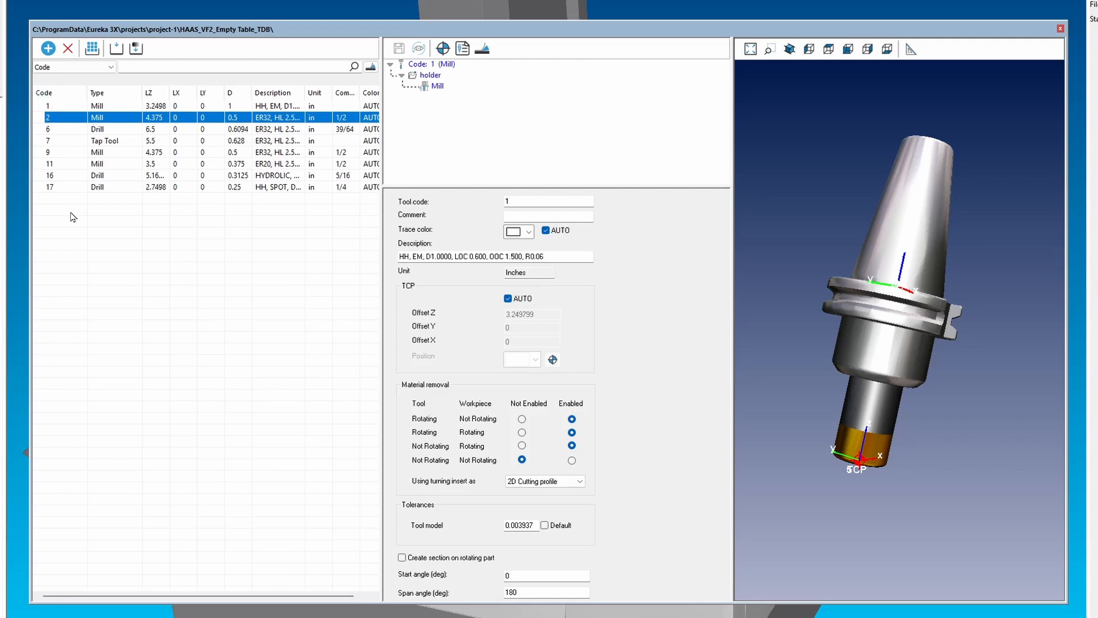
pyautogui.click(1061, 29)
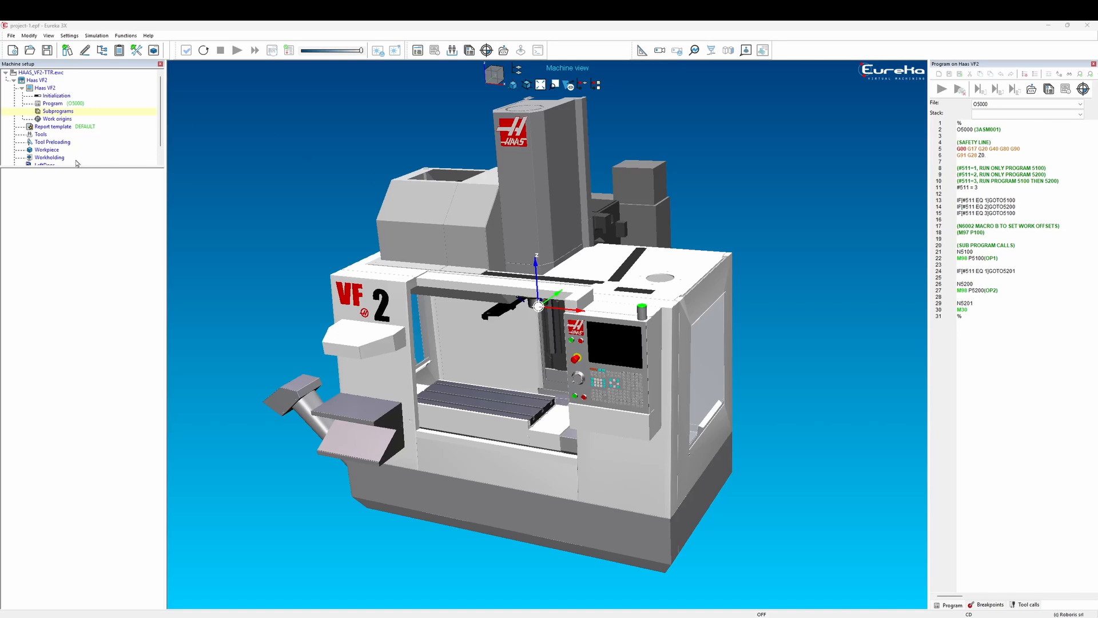
# - Load OP1 STKMDL.stl and OP2 STKMDL.stl from the DEMO-1 STOCK folder as workpiece models
pyautogui.click(63, 151)
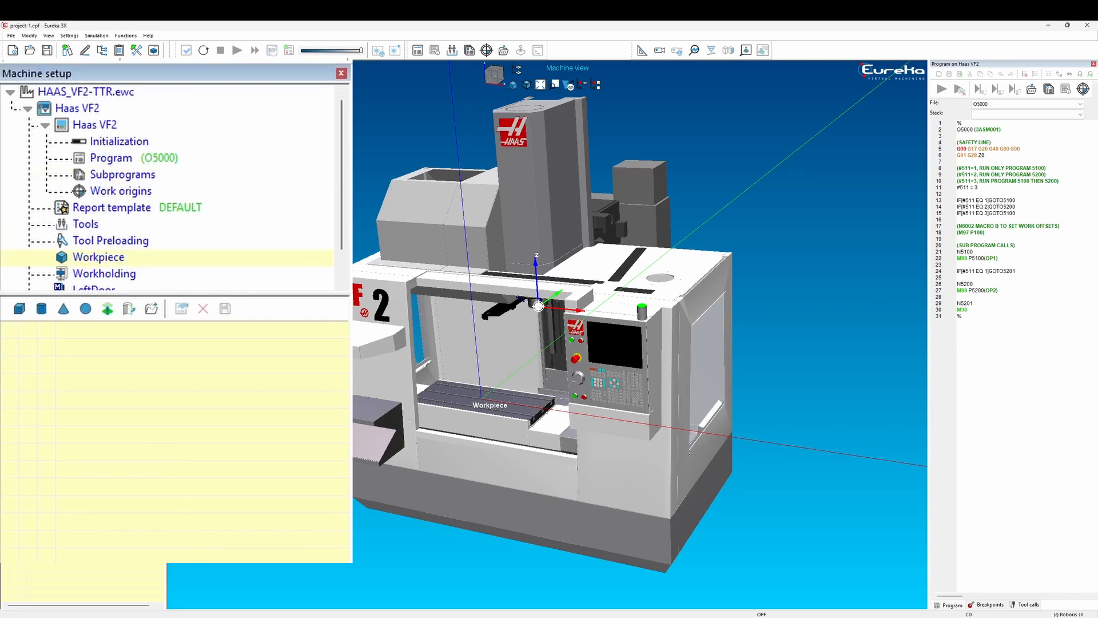
pyautogui.click(158, 313)
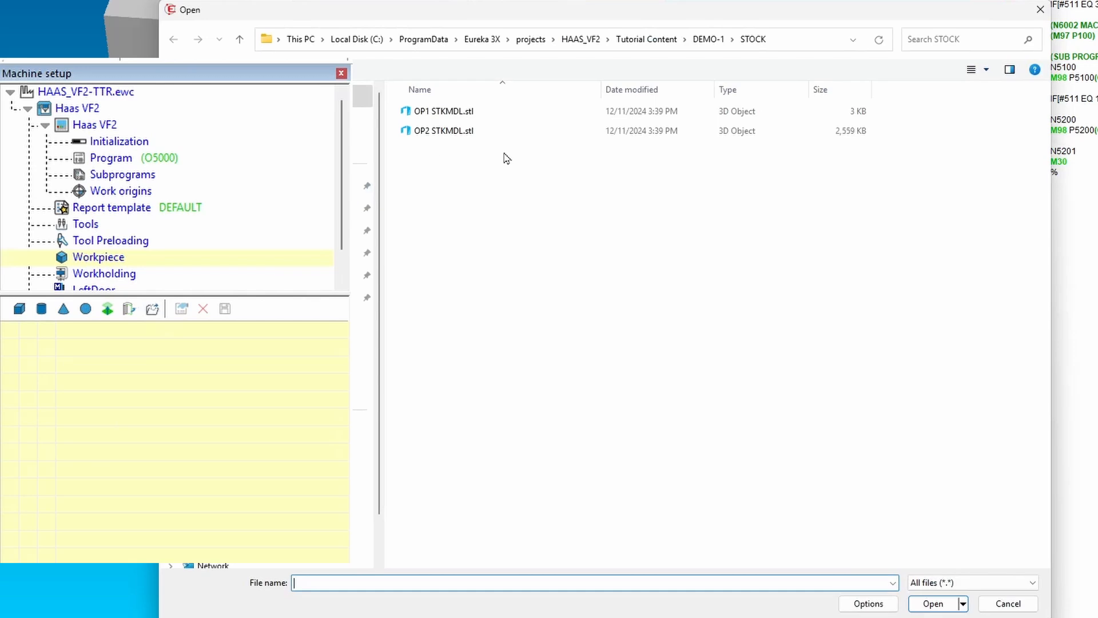
pyautogui.click(707, 41)
pyautogui.doubleClick(484, 157)
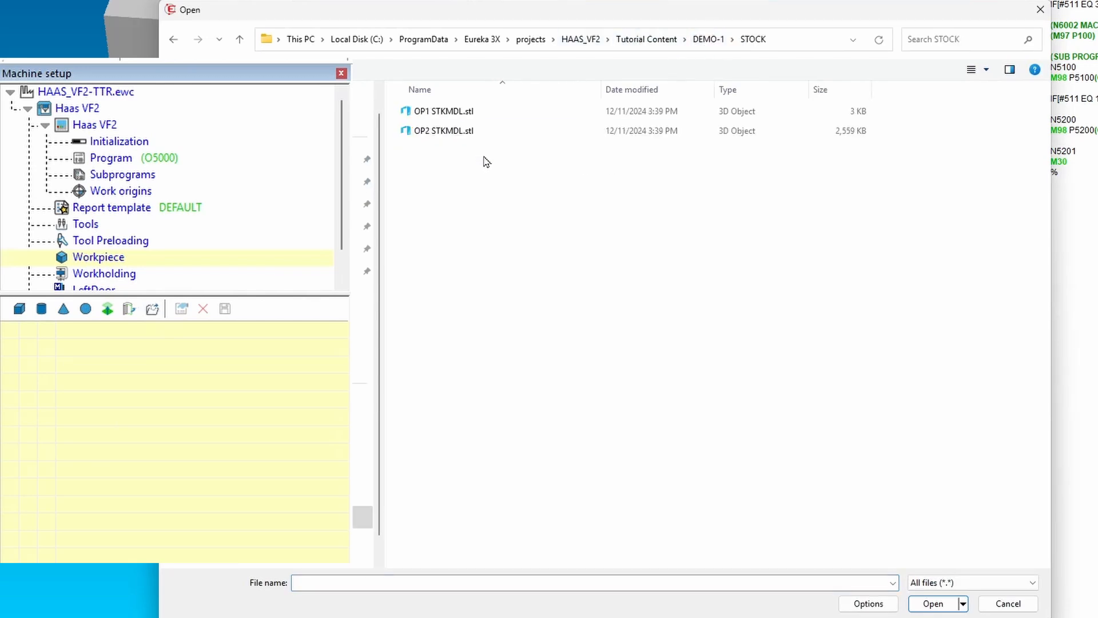
pyautogui.moveTo(461, 165)
pyautogui.mouseDown()
pyautogui.moveTo(437, 100)
pyautogui.moveTo(458, 143)
pyautogui.mouseUp()
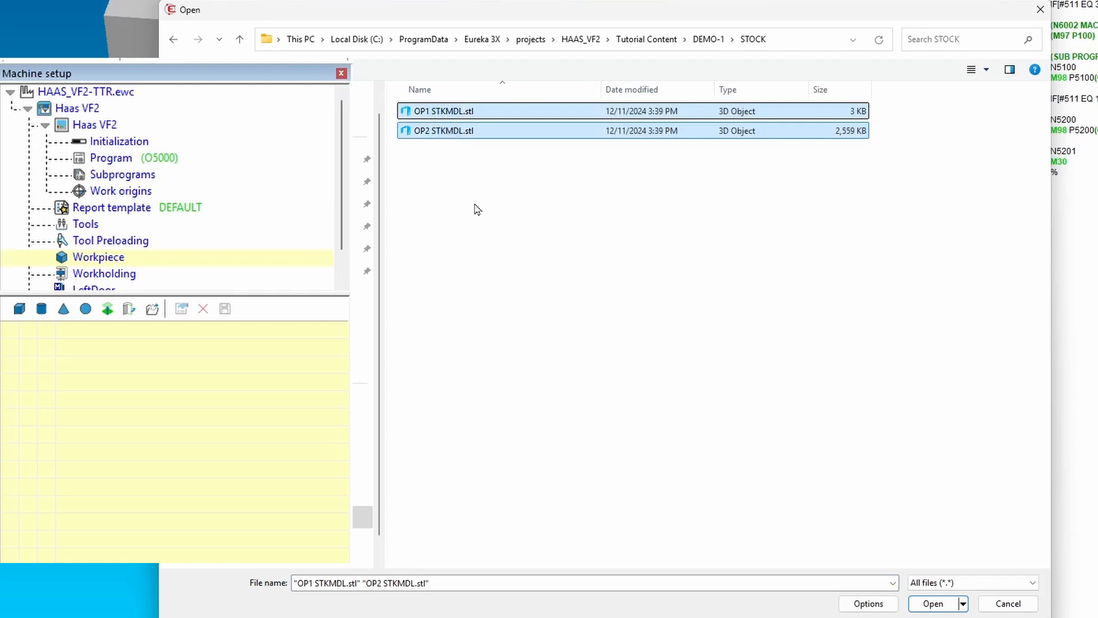
pyautogui.click(932, 609)
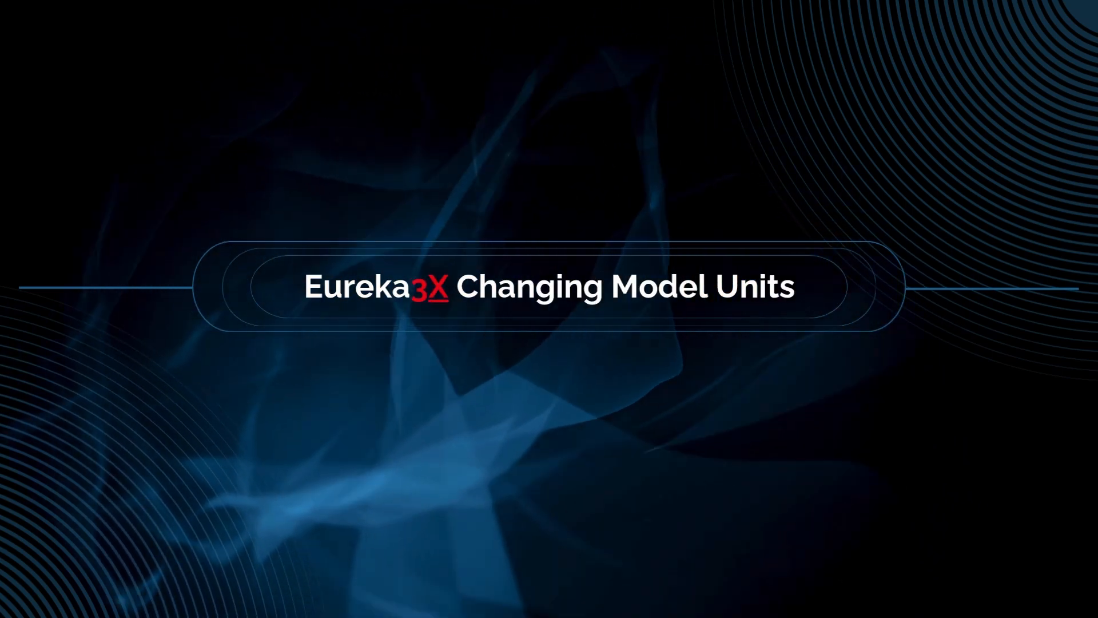
# - Set the OP1 STKMDL workpiece model's file units to inches
pyautogui.scroll(8, 471, 389)
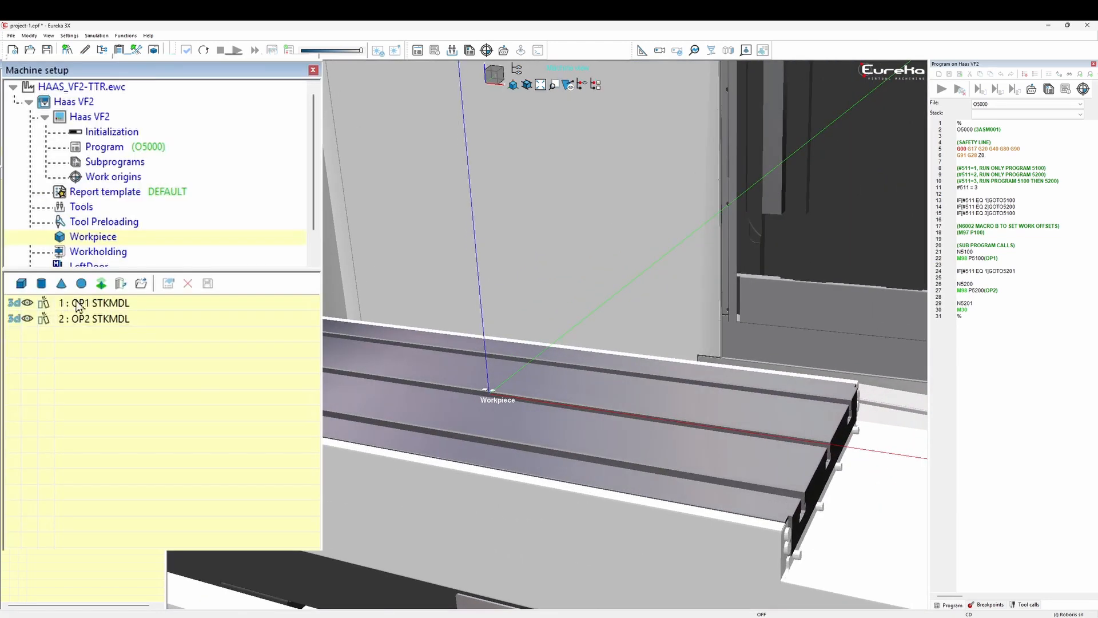
pyautogui.click(43, 185)
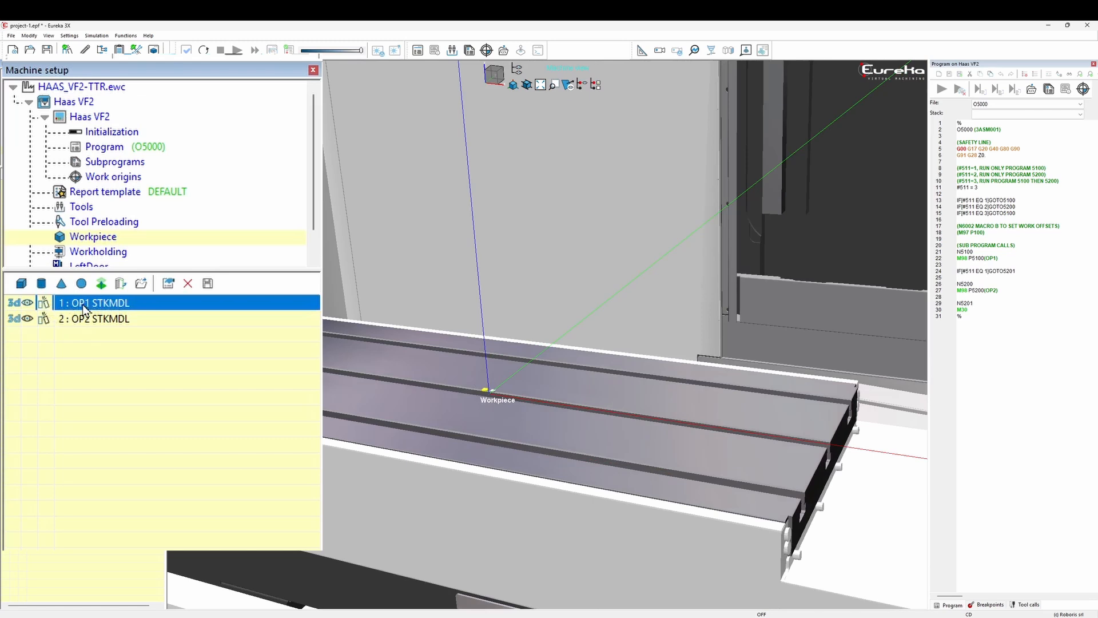
pyautogui.rightClick(84, 310)
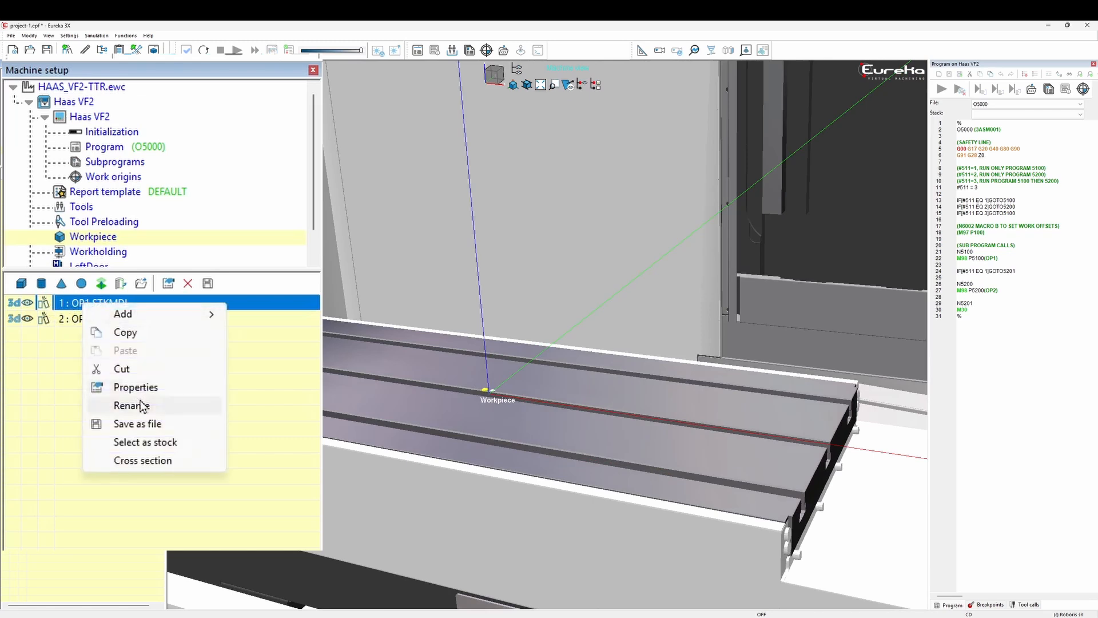
pyautogui.click(143, 390)
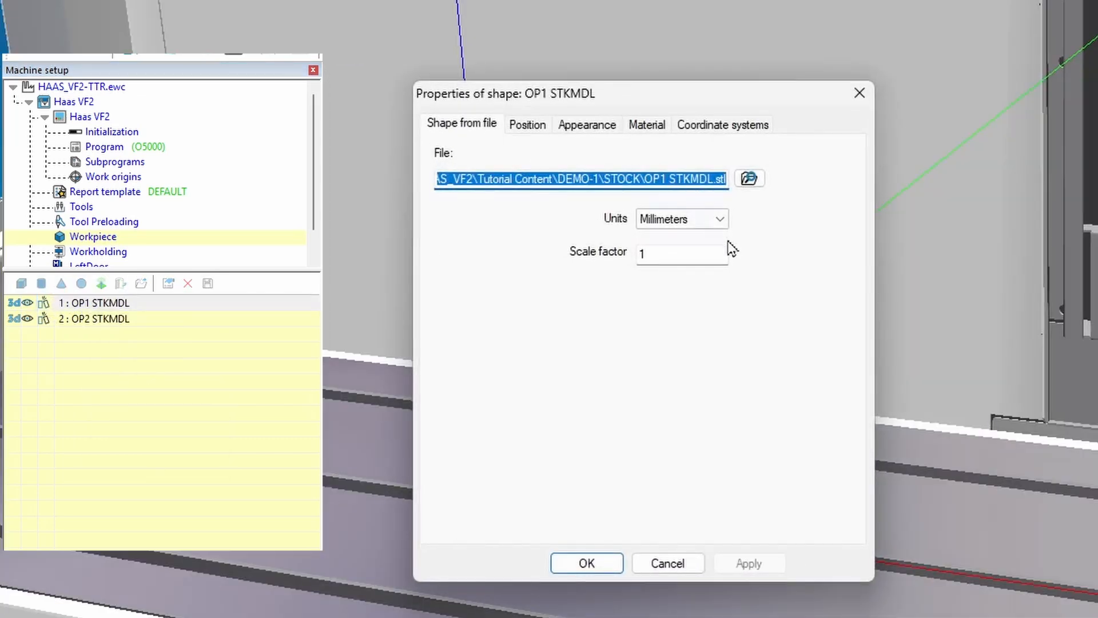
pyautogui.click(715, 222)
pyautogui.click(697, 251)
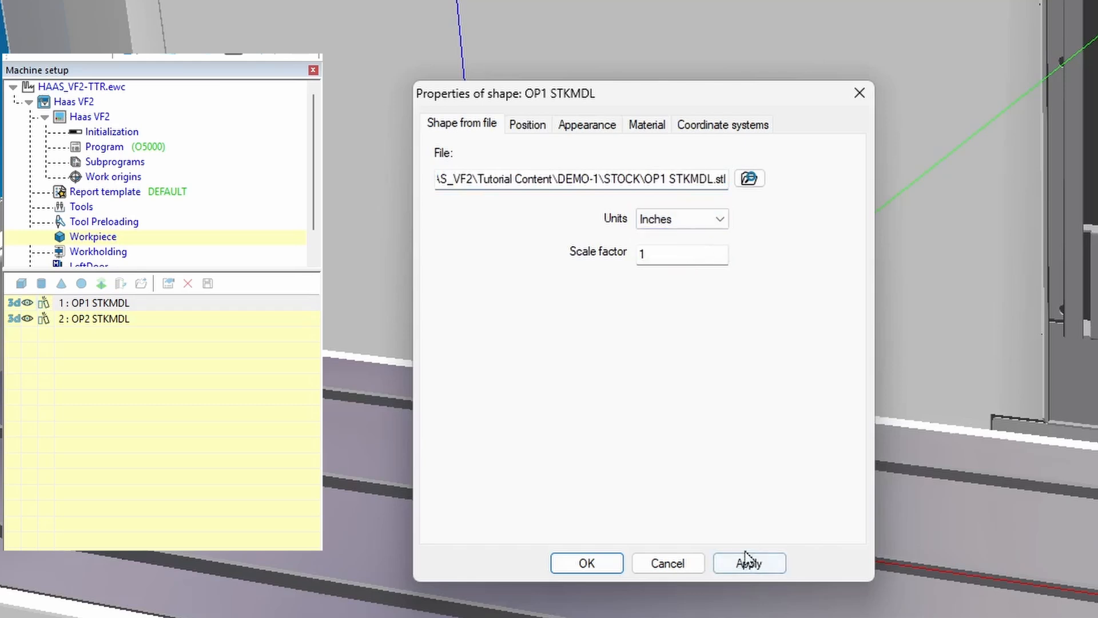
pyautogui.click(749, 565)
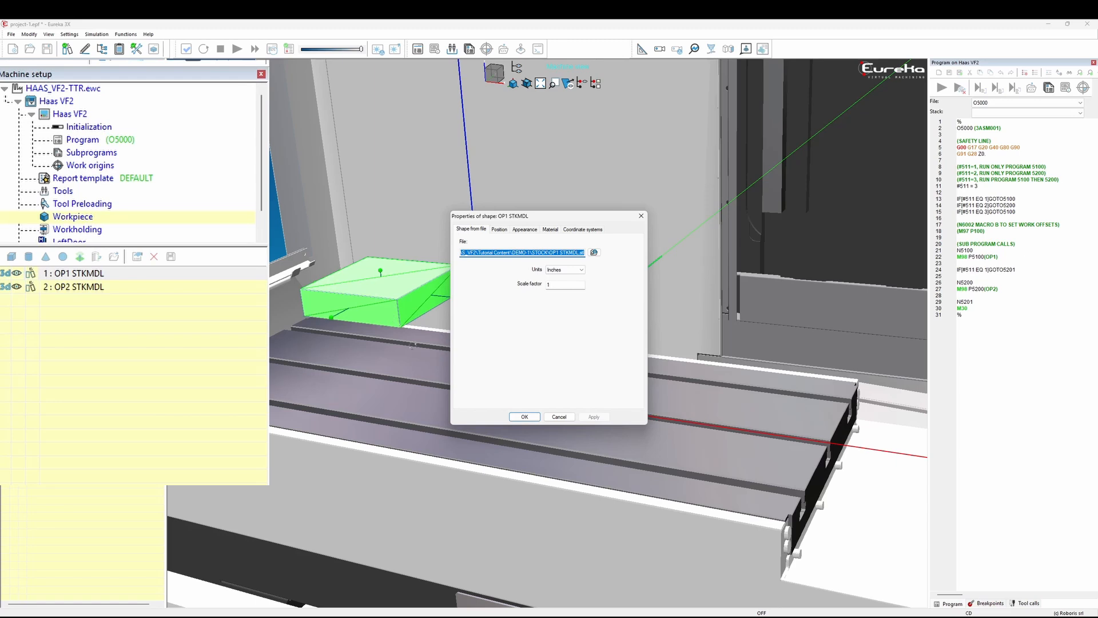
pyautogui.click(524, 417)
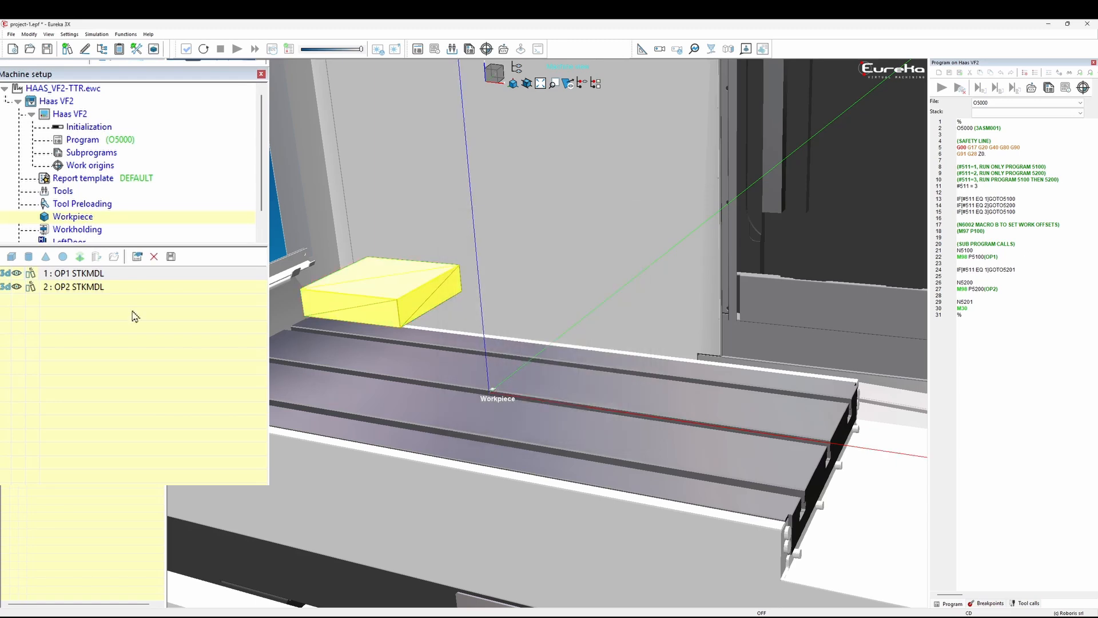
# - Set the OP2 STKMDL workpiece model's file units to inches
pyautogui.rightClick(103, 288)
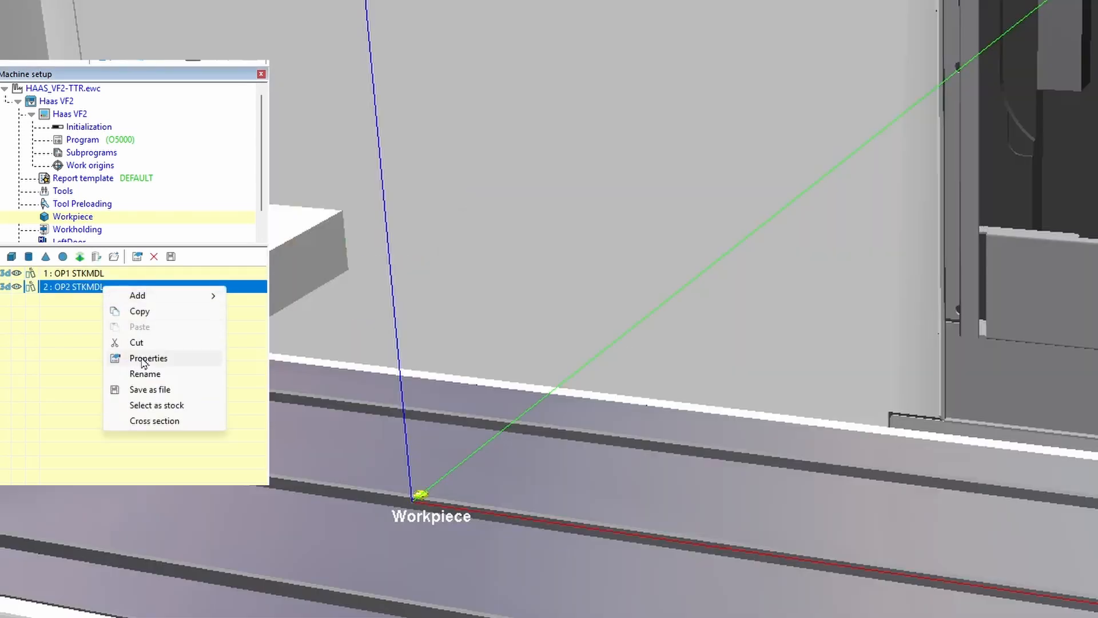
pyautogui.click(144, 358)
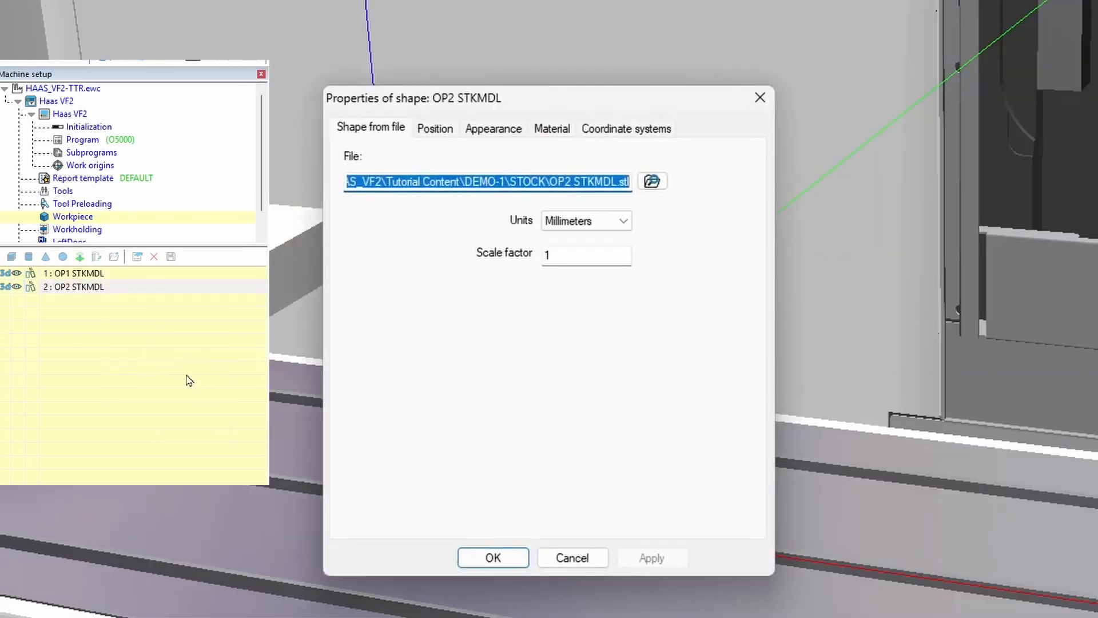
pyautogui.click(625, 223)
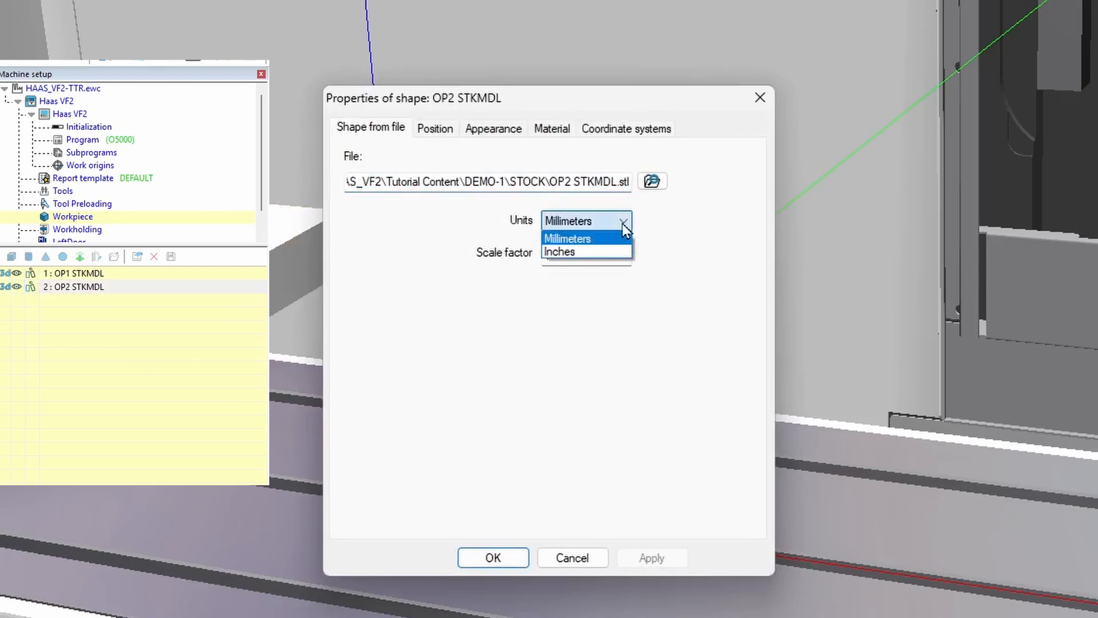
pyautogui.click(607, 251)
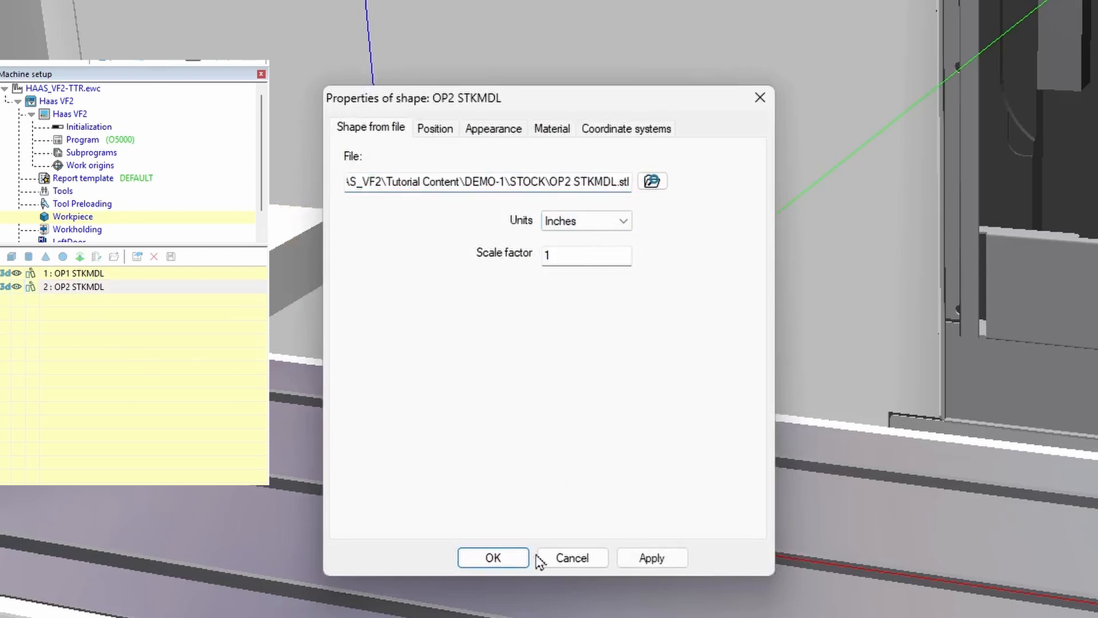
pyautogui.click(516, 559)
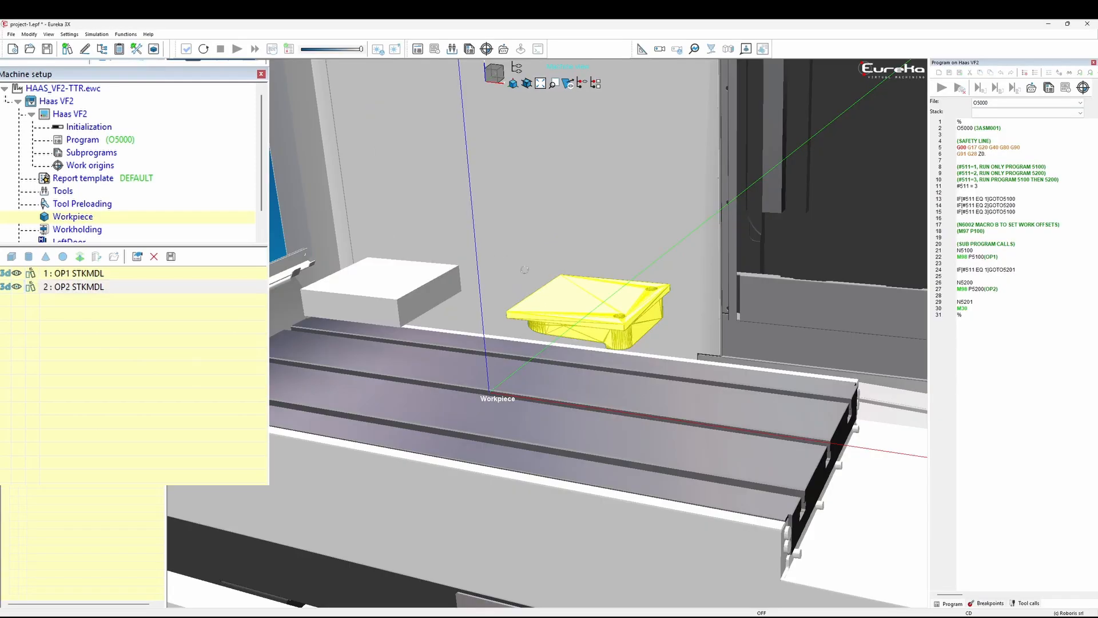
# - Designate both the OP1 STKMDL and OP2 STKMDL models as stock
pyautogui.rightClick(414, 318)
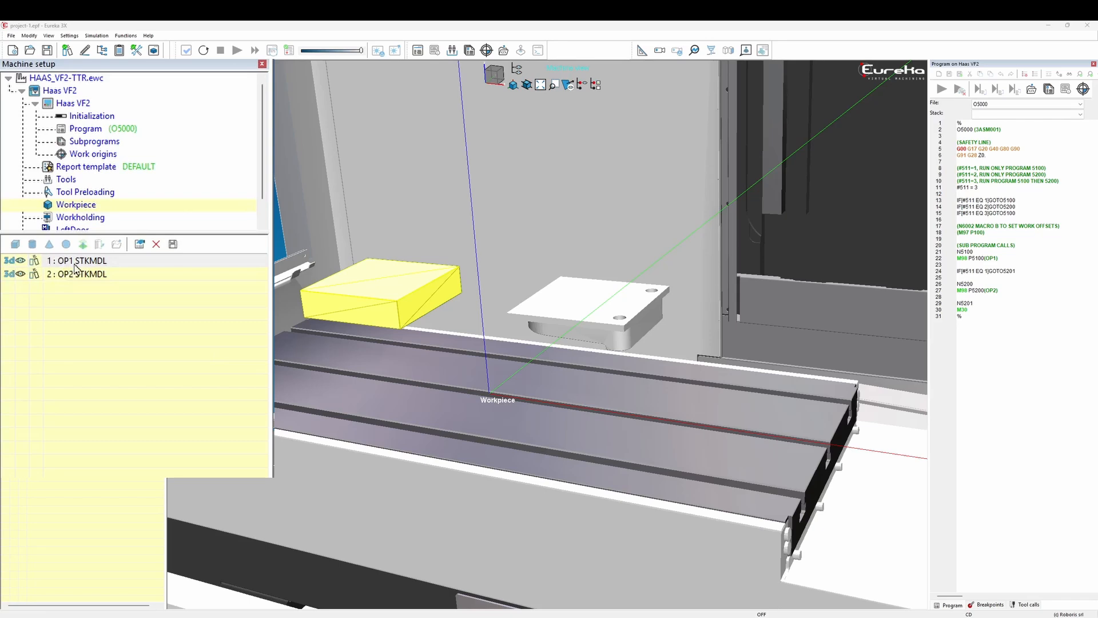
pyautogui.rightClick(76, 264)
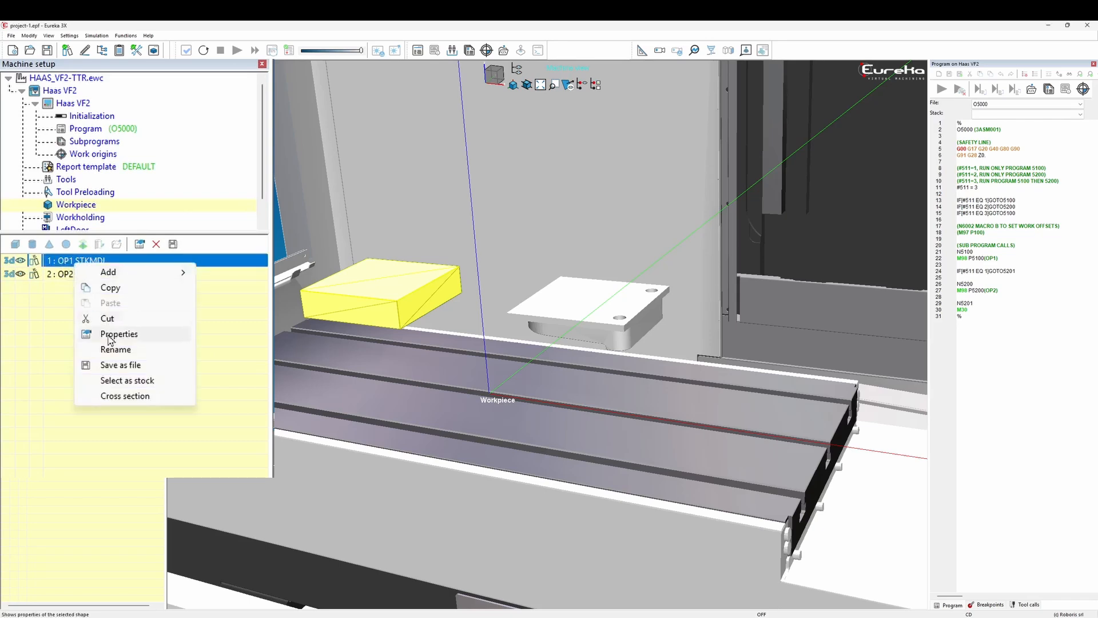
pyautogui.click(166, 386)
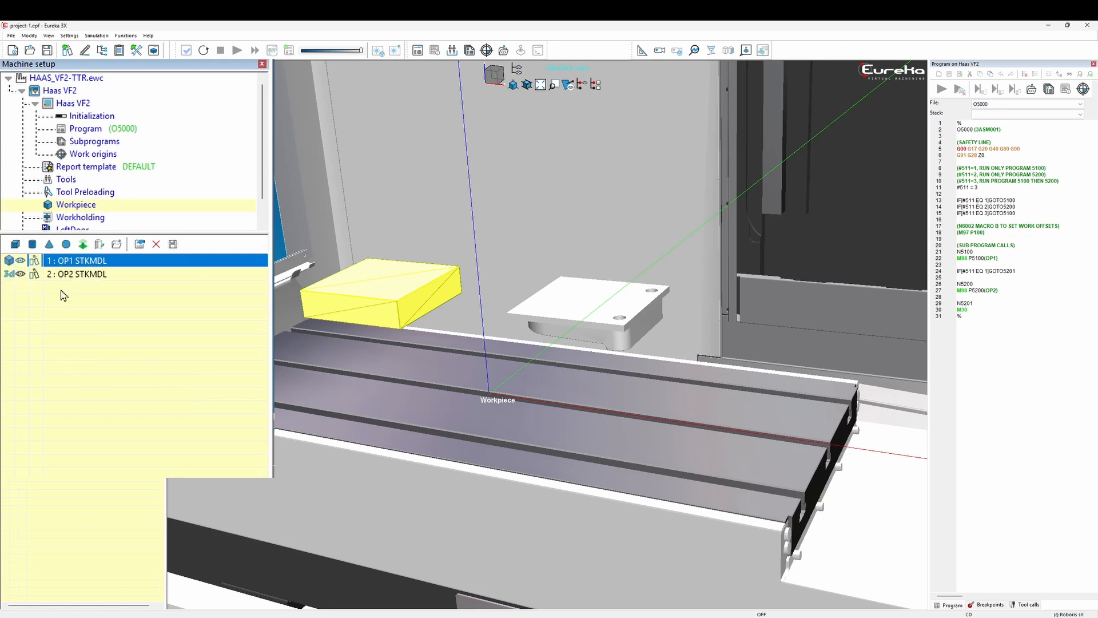
pyautogui.rightClick(91, 277)
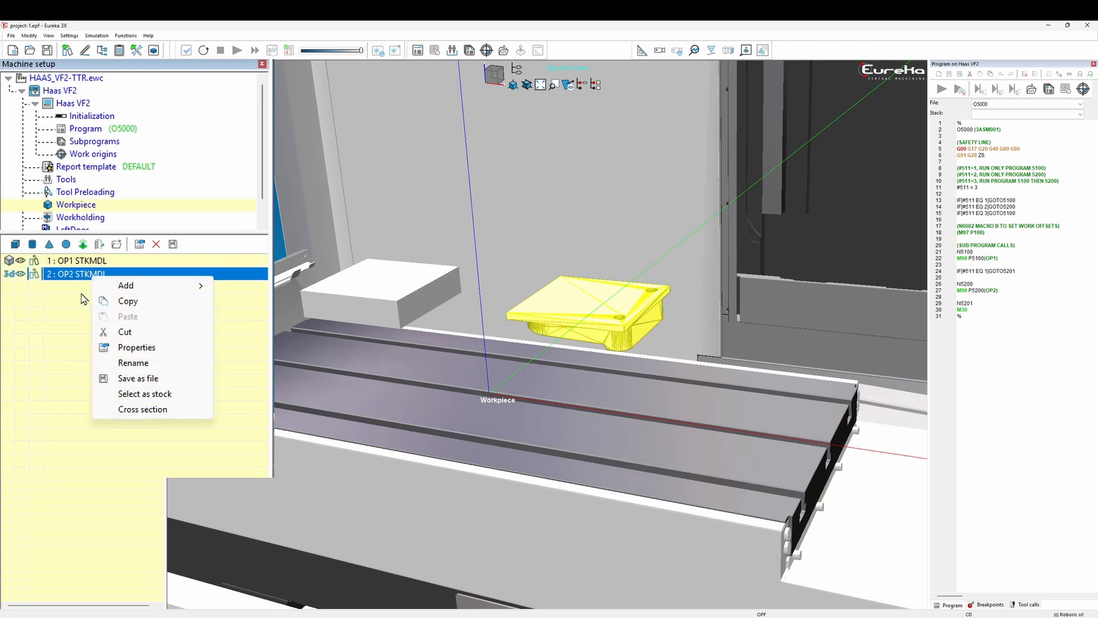
pyautogui.click(140, 395)
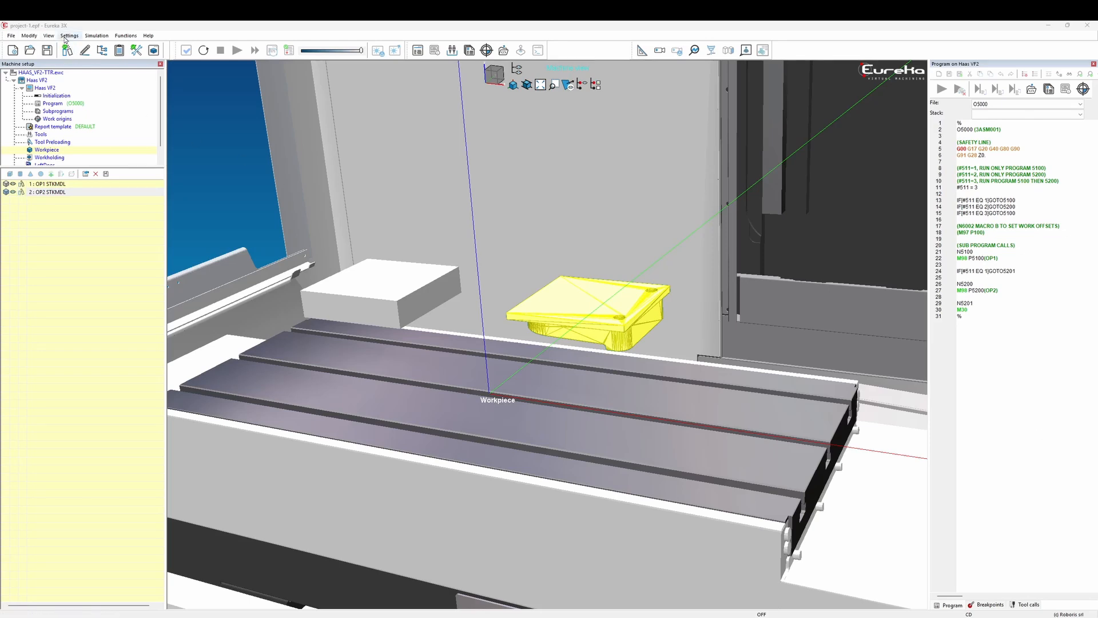
# - Change the project's current measurement units to inches
pyautogui.click(69, 36)
pyautogui.moveTo(183, 112)
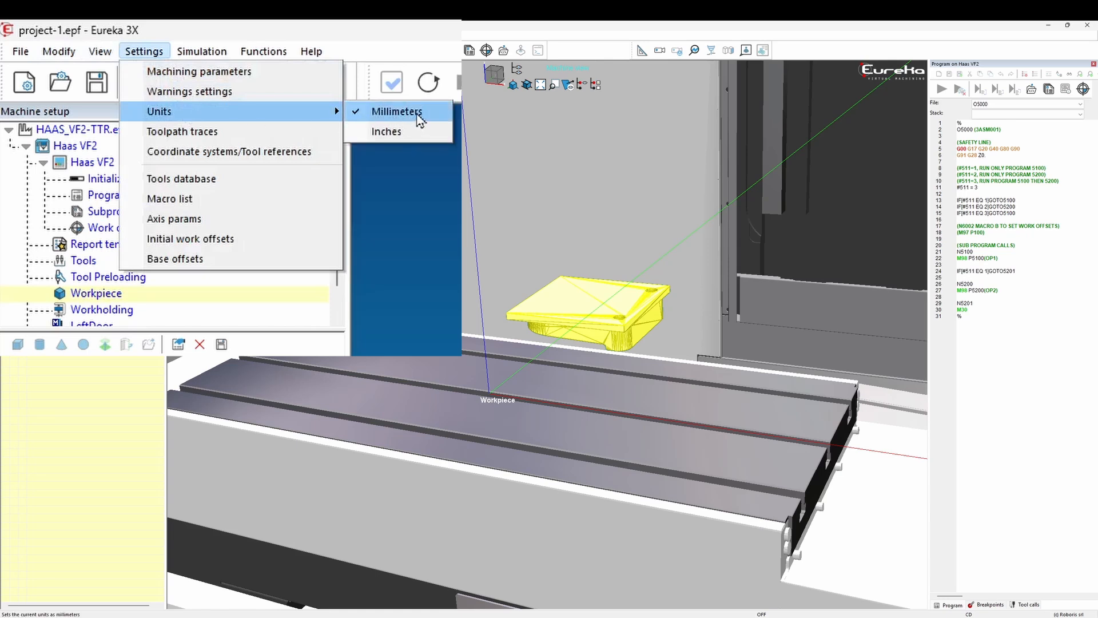
pyautogui.click(421, 133)
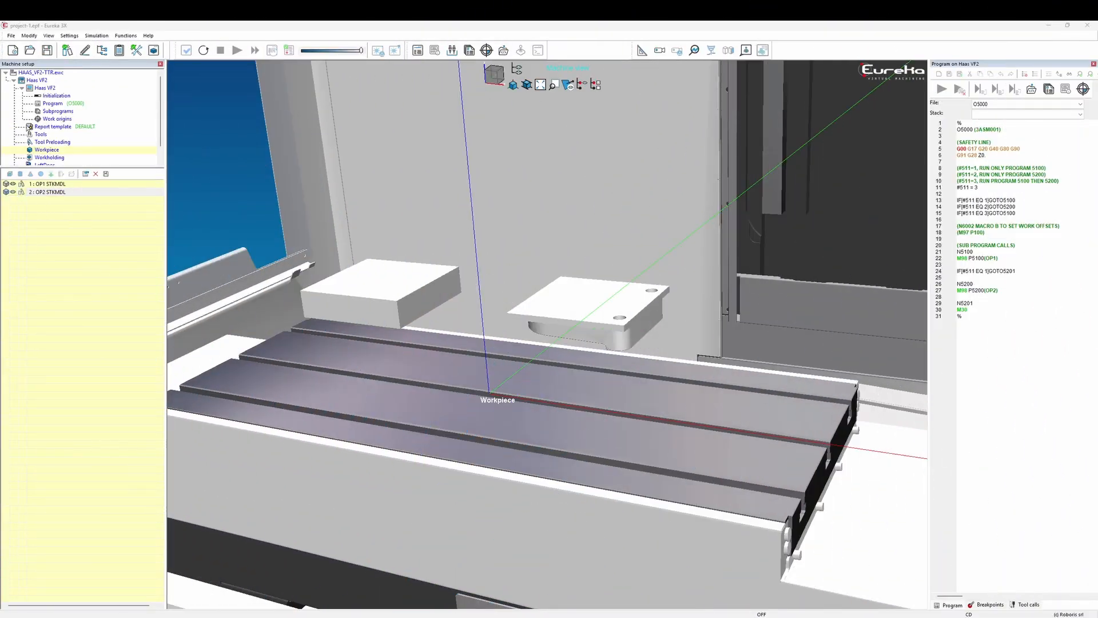
# - Load OP1 WORKPIECE.stl and OP2 WORKPIECE.stl from the DEMO-1 WORKPIECE folder as additional workpiece models
pyautogui.click(48, 150)
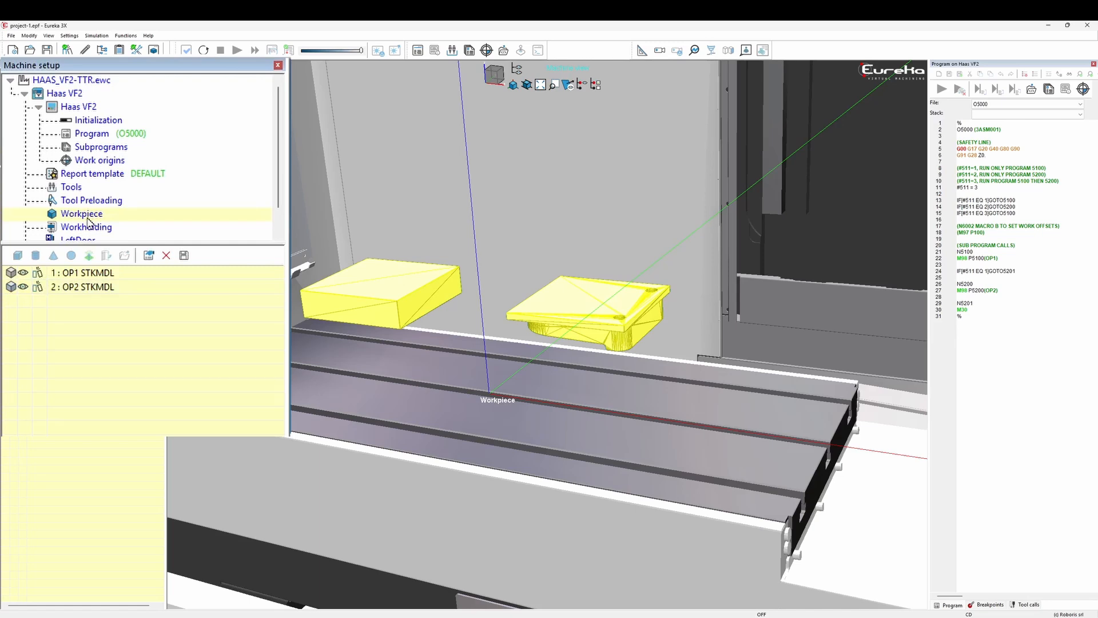
pyautogui.click(155, 384)
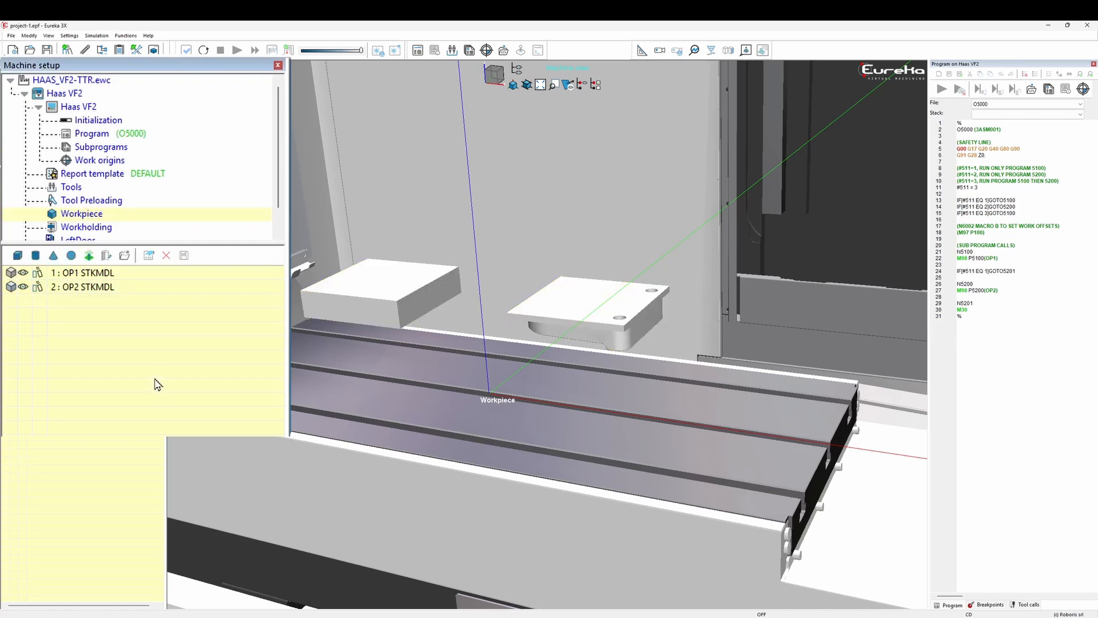
pyautogui.click(128, 262)
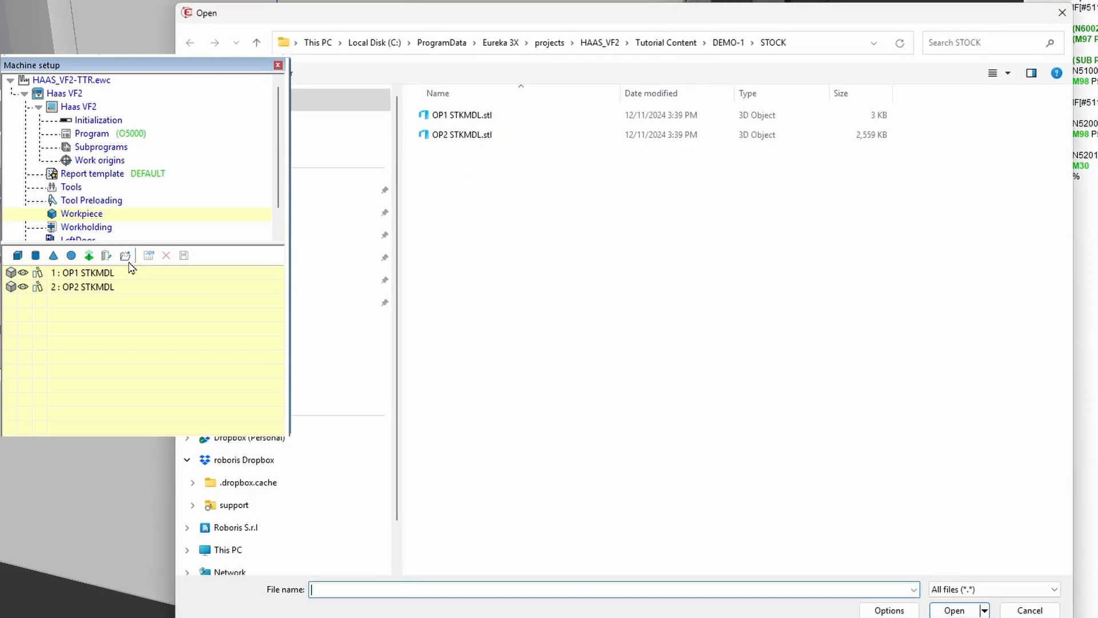
pyautogui.click(735, 45)
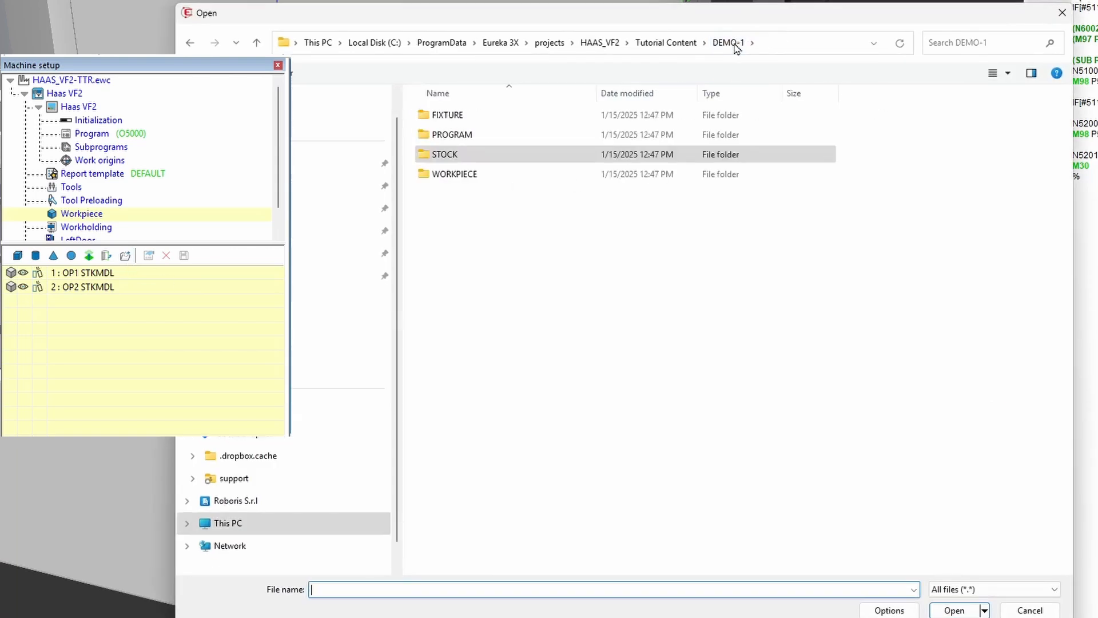
pyautogui.doubleClick(455, 175)
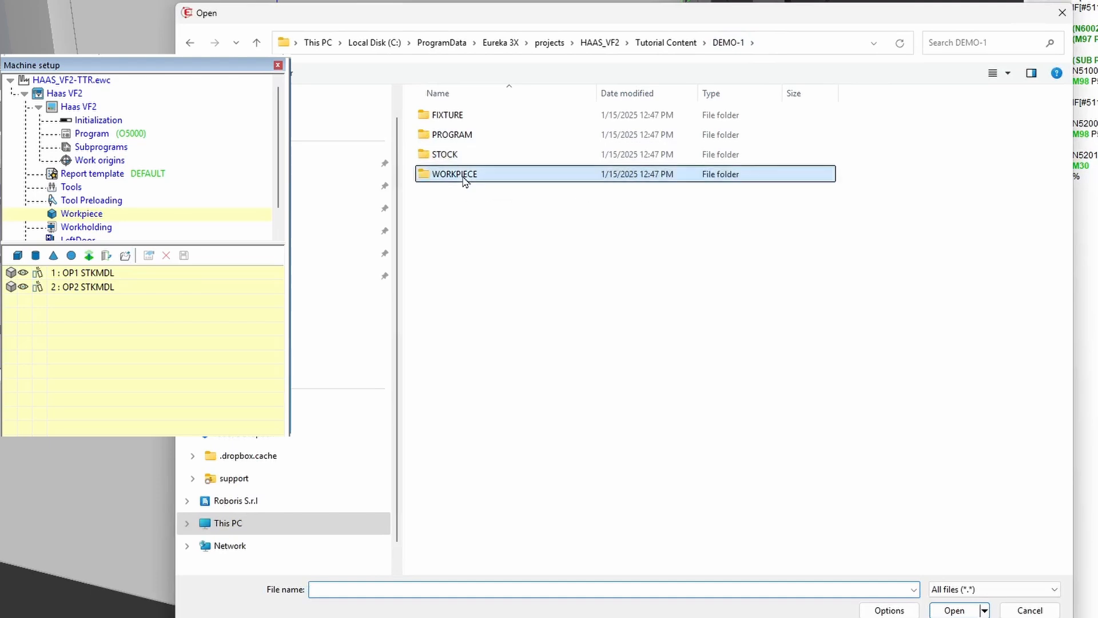
pyautogui.moveTo(466, 181); pyautogui.dragTo(463, 118)
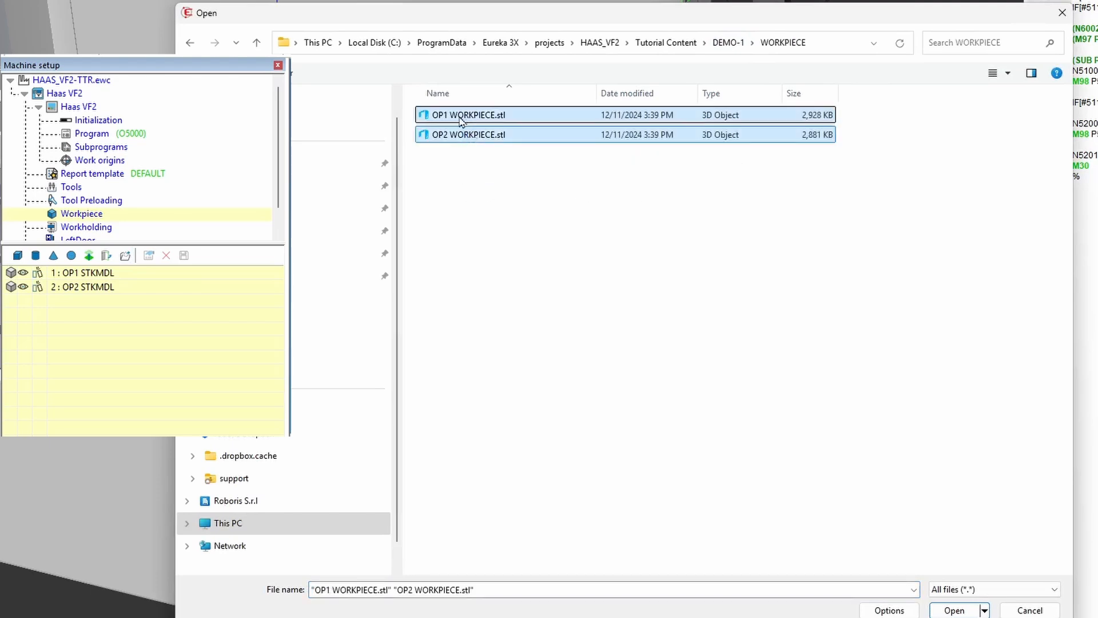
pyautogui.click(954, 610)
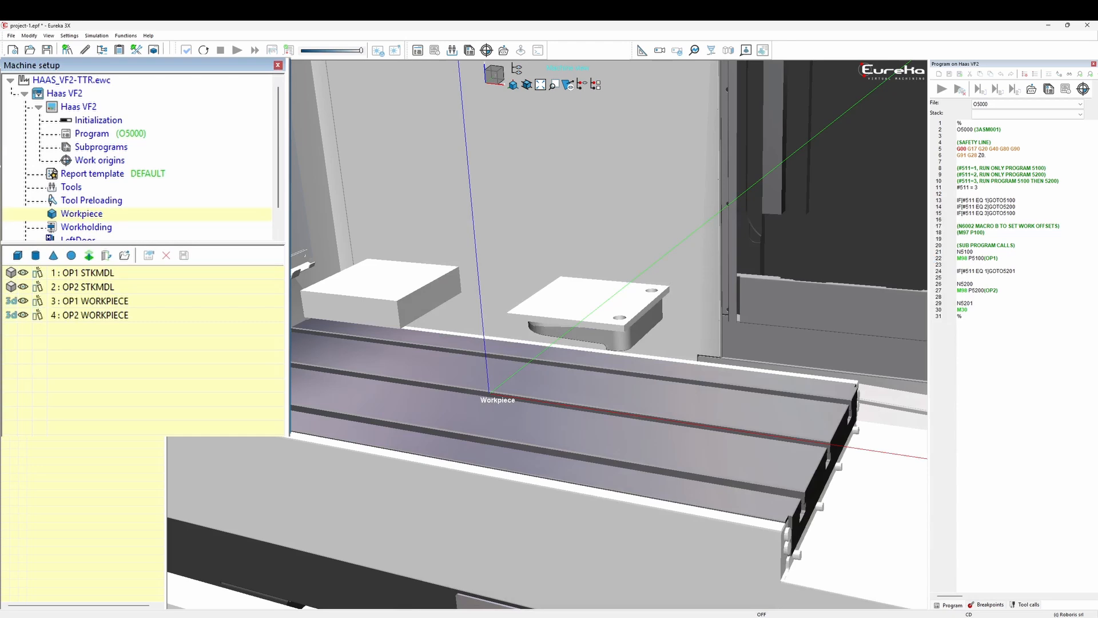
# - Hide both stock models to inspect the finished workpieces inside them, and show the stock again
pyautogui.click(24, 273)
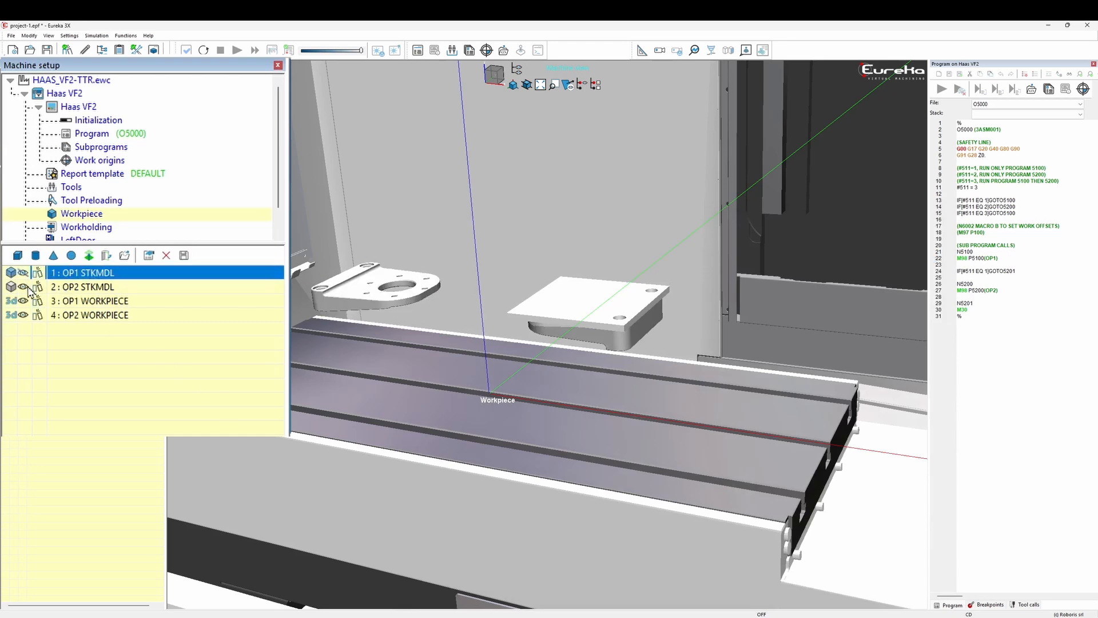
pyautogui.click(25, 287)
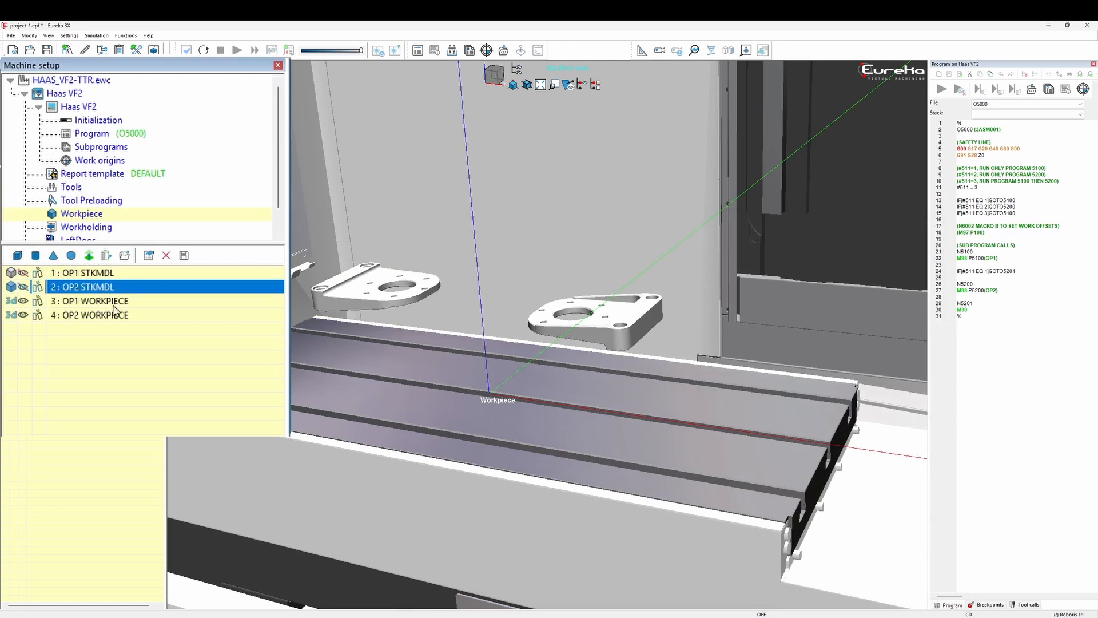
pyautogui.click(23, 287)
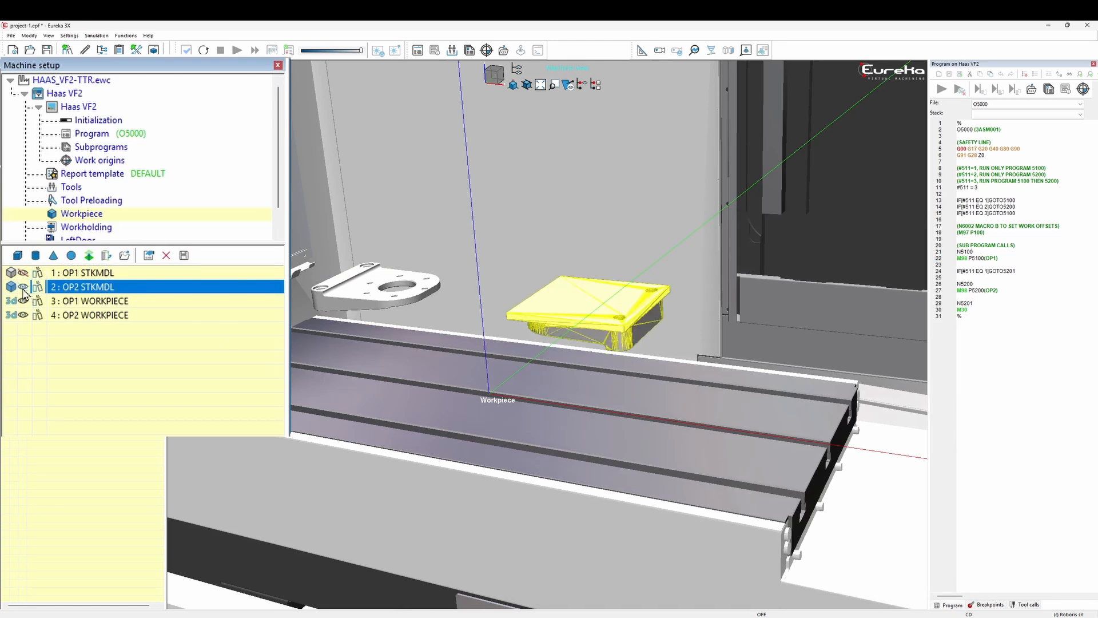
pyautogui.click(23, 273)
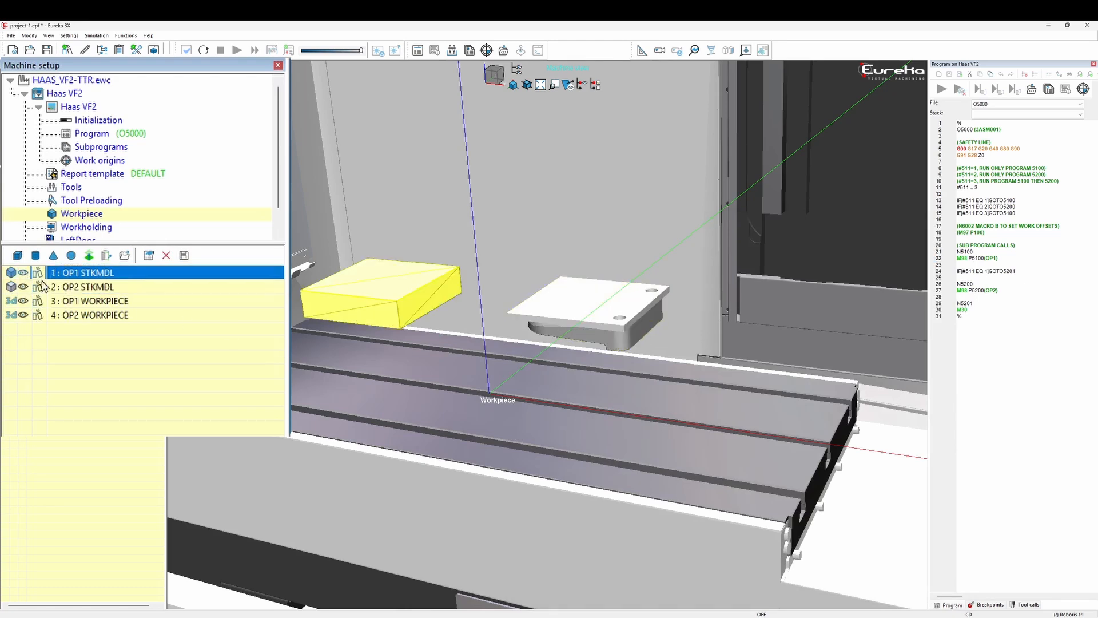
# - Toggle the collision-check setting of the OP2 WORKPIECE and OP1 WORKPIECE models
pyautogui.click(37, 317)
pyautogui.click(37, 302)
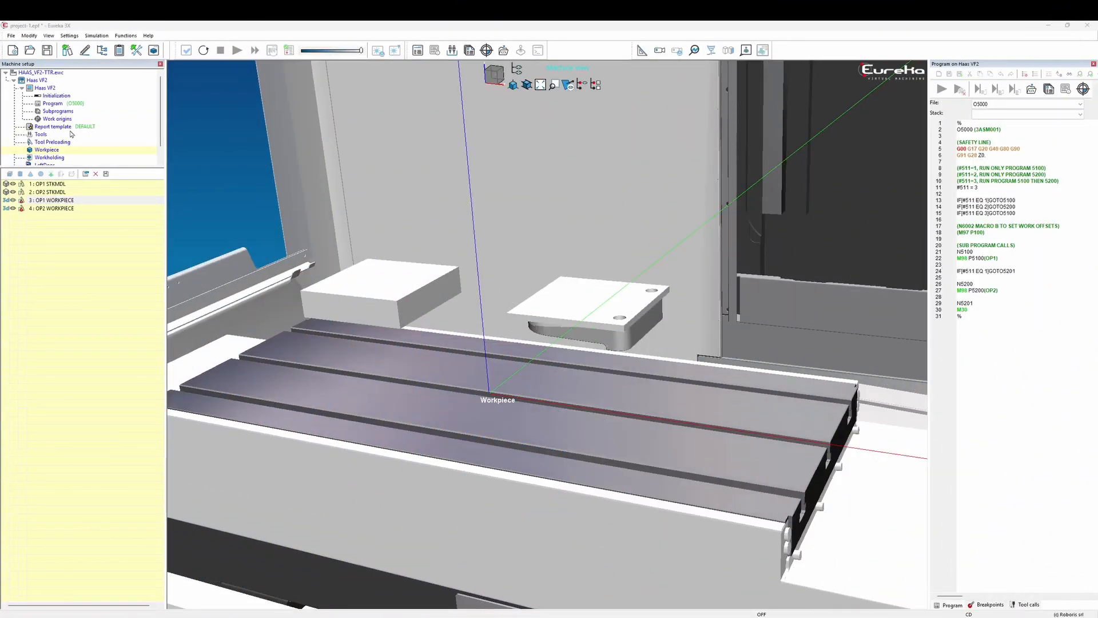
# - Load all seven STL models from the DEMO-1 FIXTURE folder's OP1 VICE subfolder as workholding
pyautogui.click(103, 229)
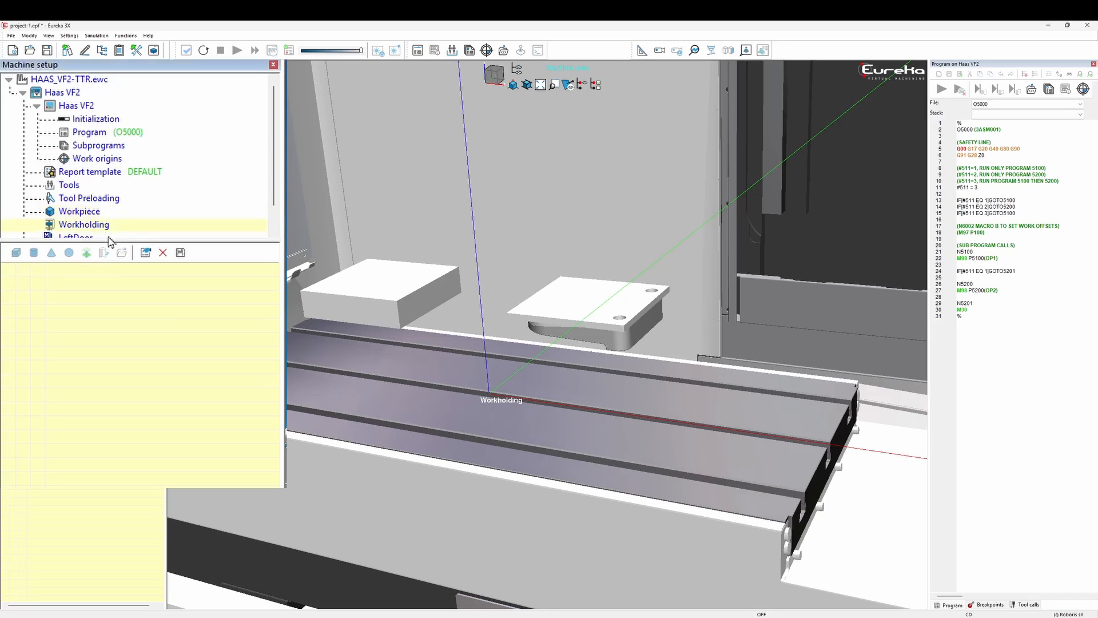
pyautogui.click(123, 400)
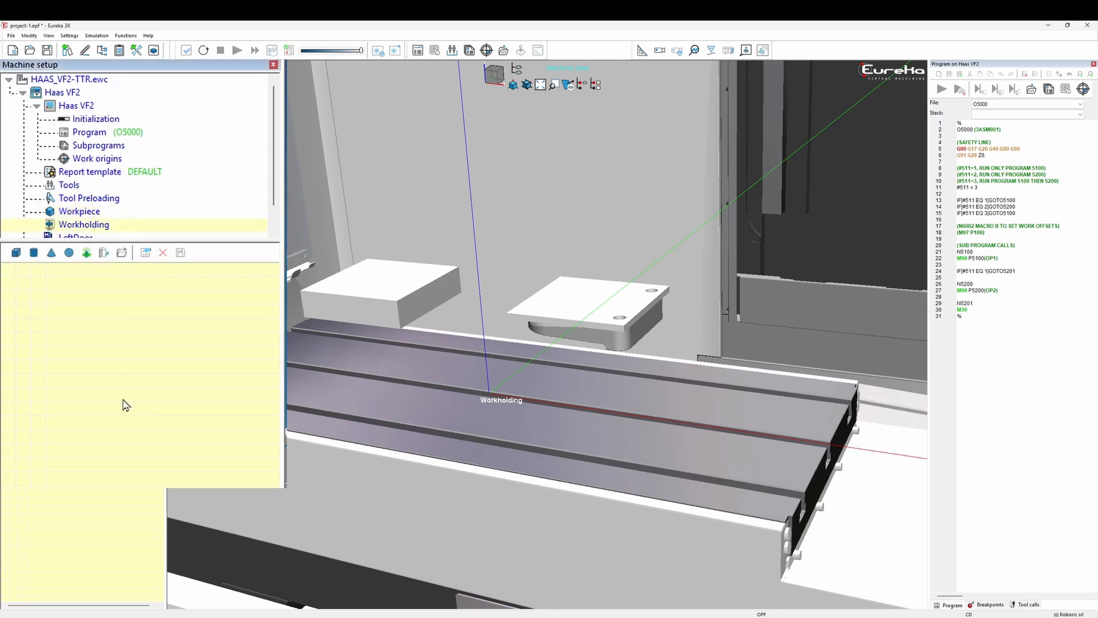
pyautogui.click(125, 260)
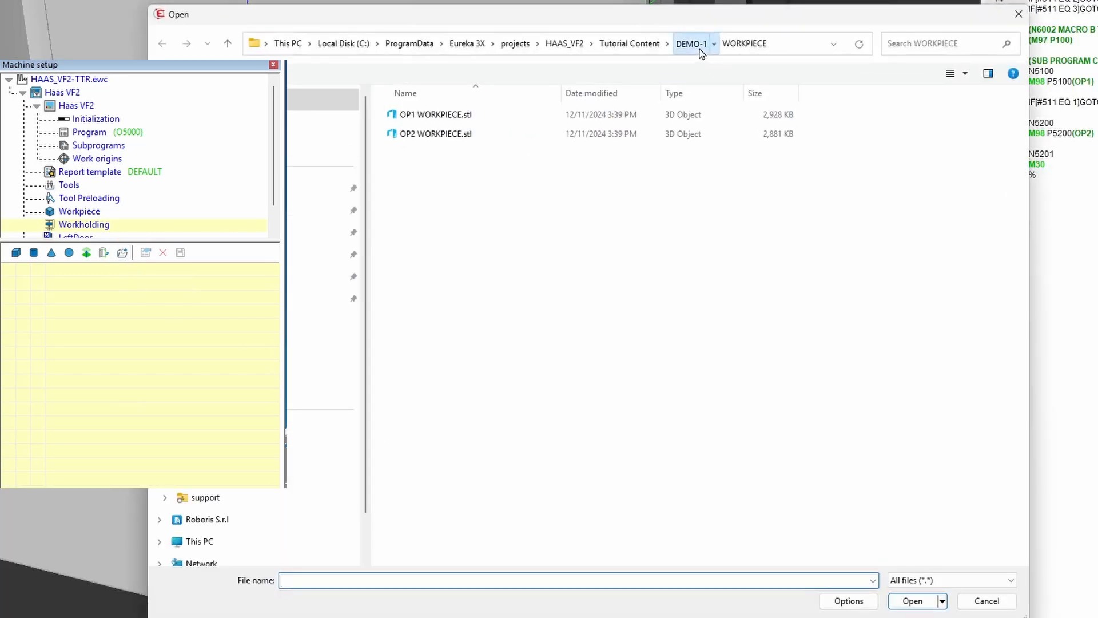
pyautogui.click(701, 49)
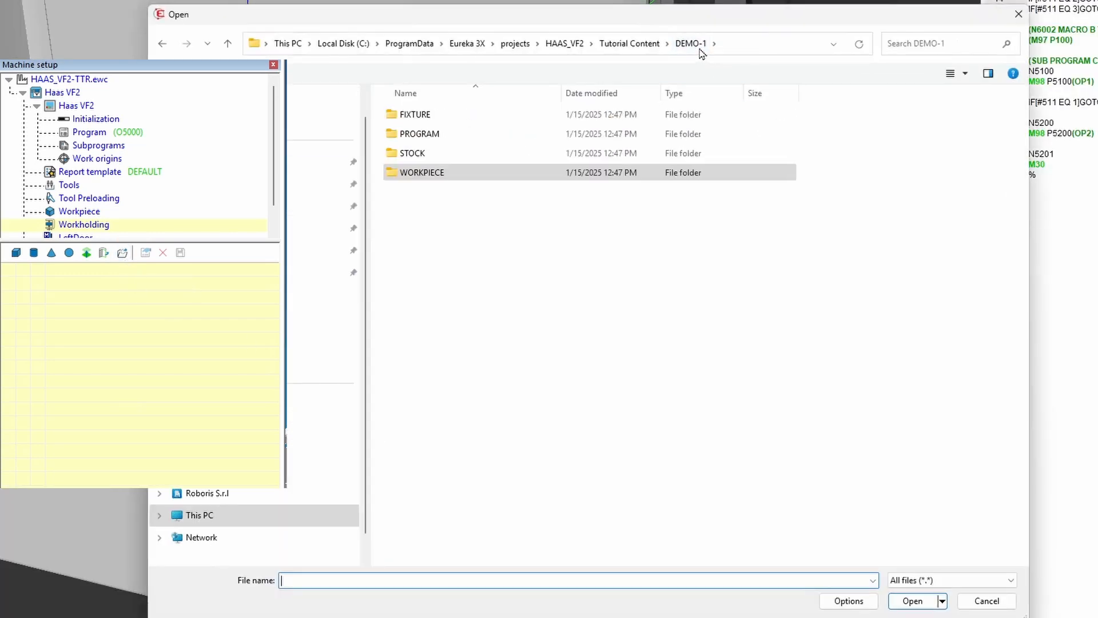
pyautogui.doubleClick(457, 117)
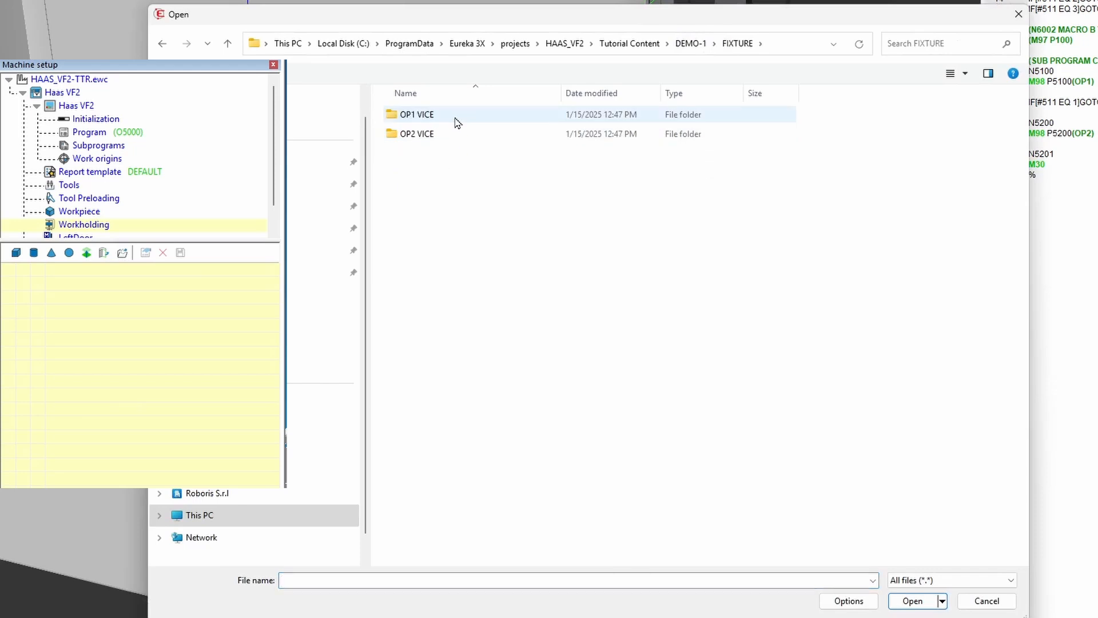
pyautogui.doubleClick(456, 117)
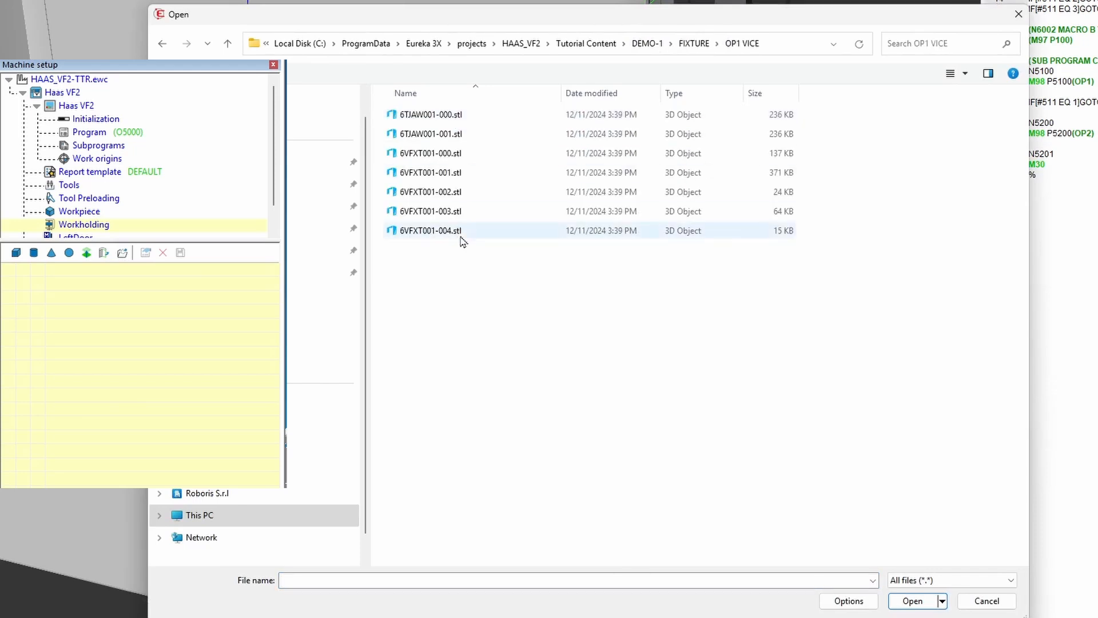
pyautogui.moveTo(466, 266); pyautogui.dragTo(450, 115)
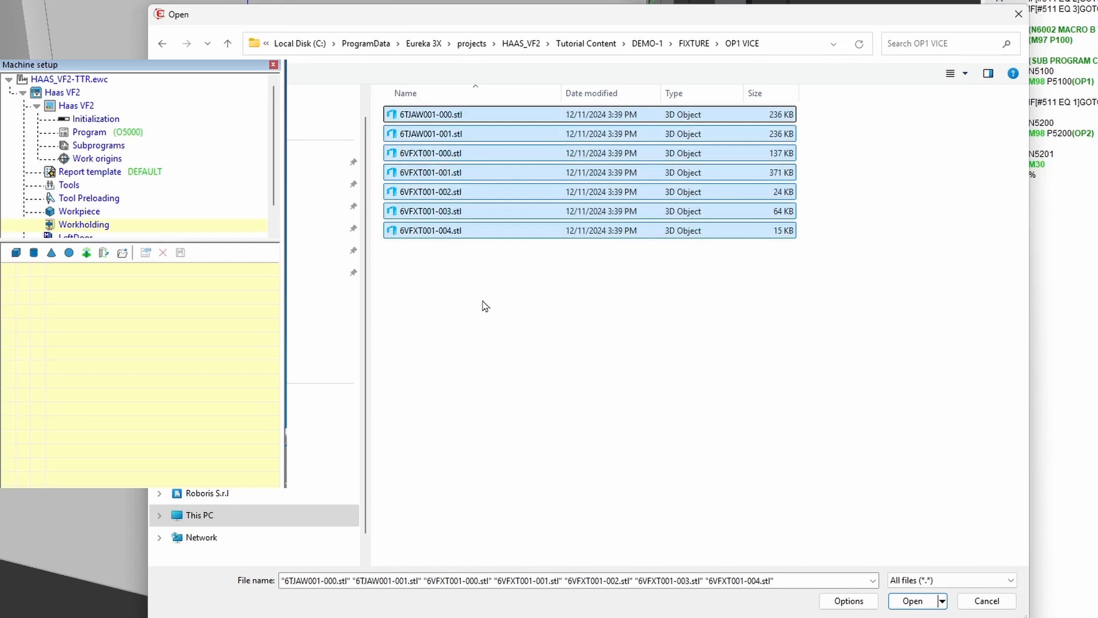
pyautogui.click(919, 605)
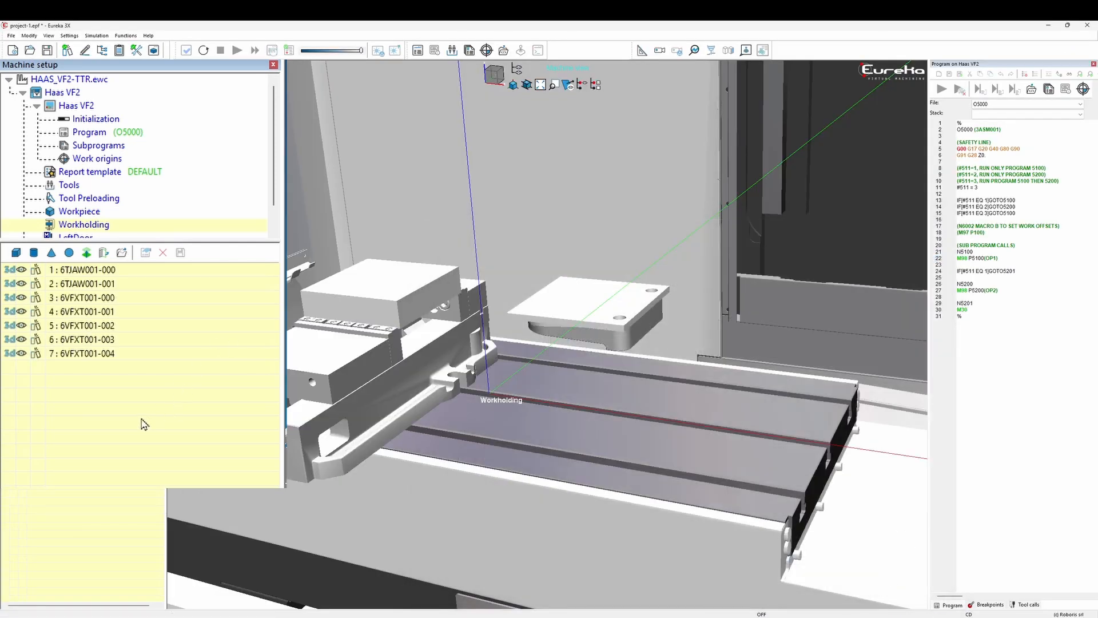
# - Load all six STL models from the OP2 VICE fixture folder, including OP2 PKTJAWS.stl, as additional workholding
pyautogui.click(121, 252)
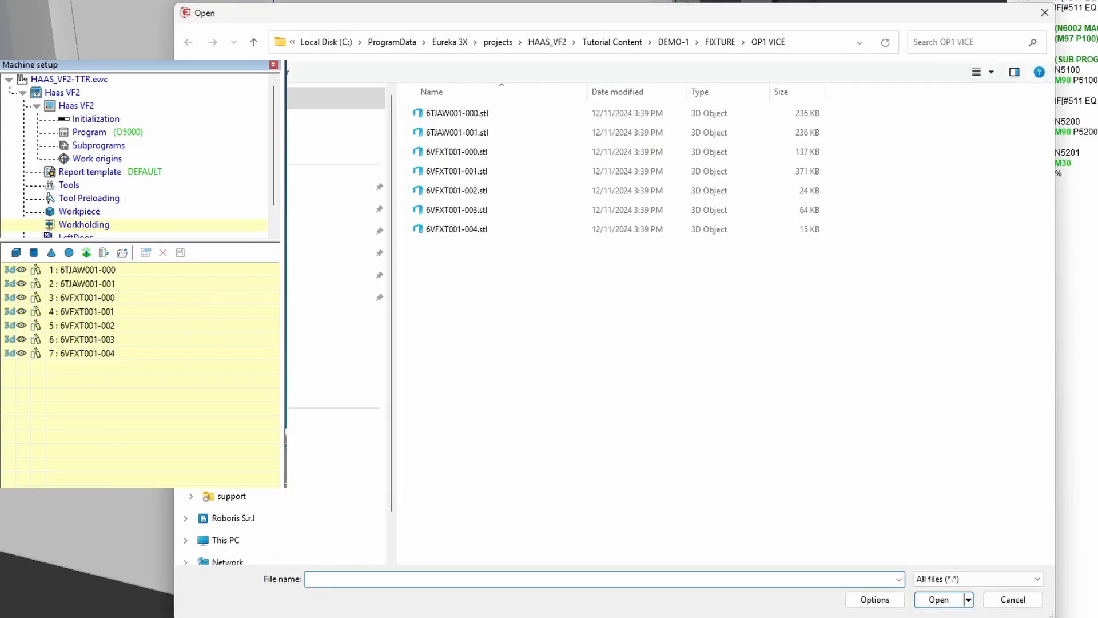
pyautogui.click(721, 44)
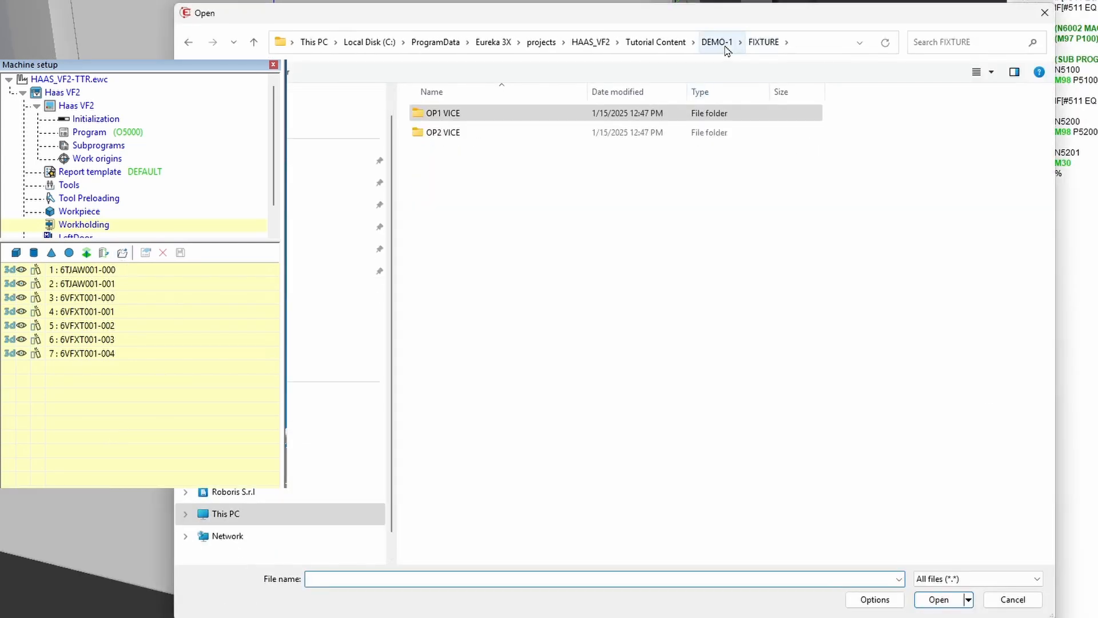
pyautogui.doubleClick(448, 134)
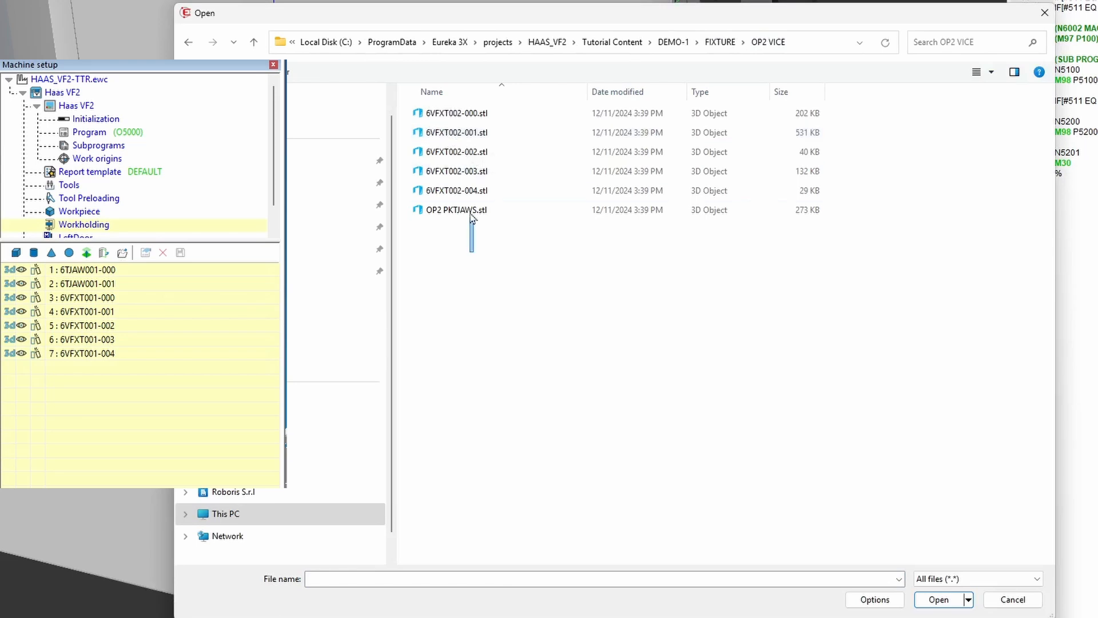
pyautogui.moveTo(475, 254); pyautogui.dragTo(461, 114)
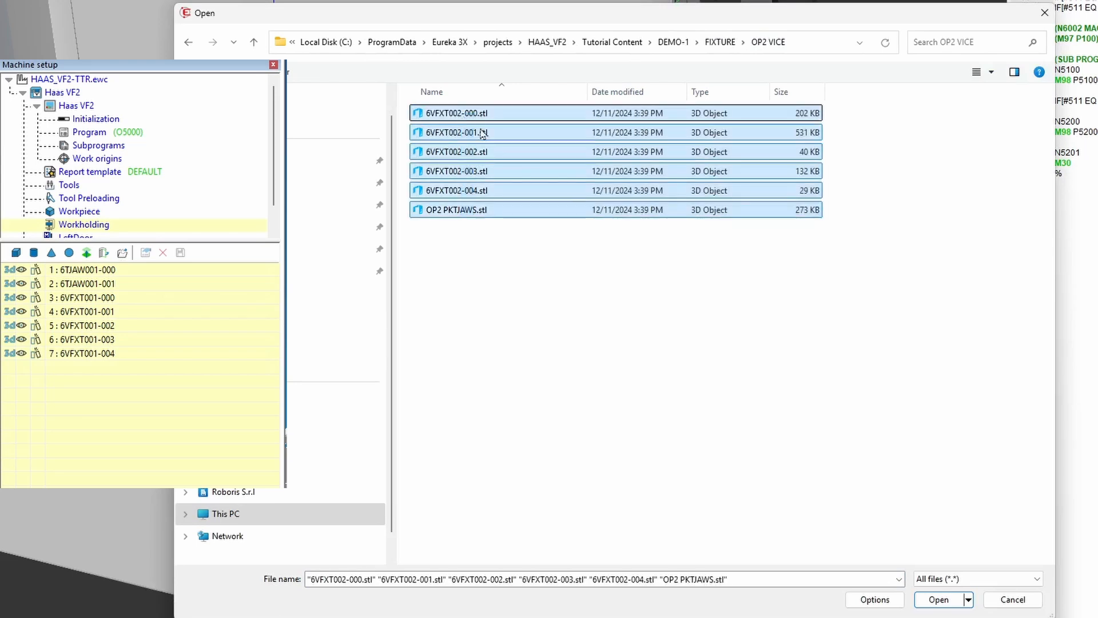
pyautogui.click(936, 599)
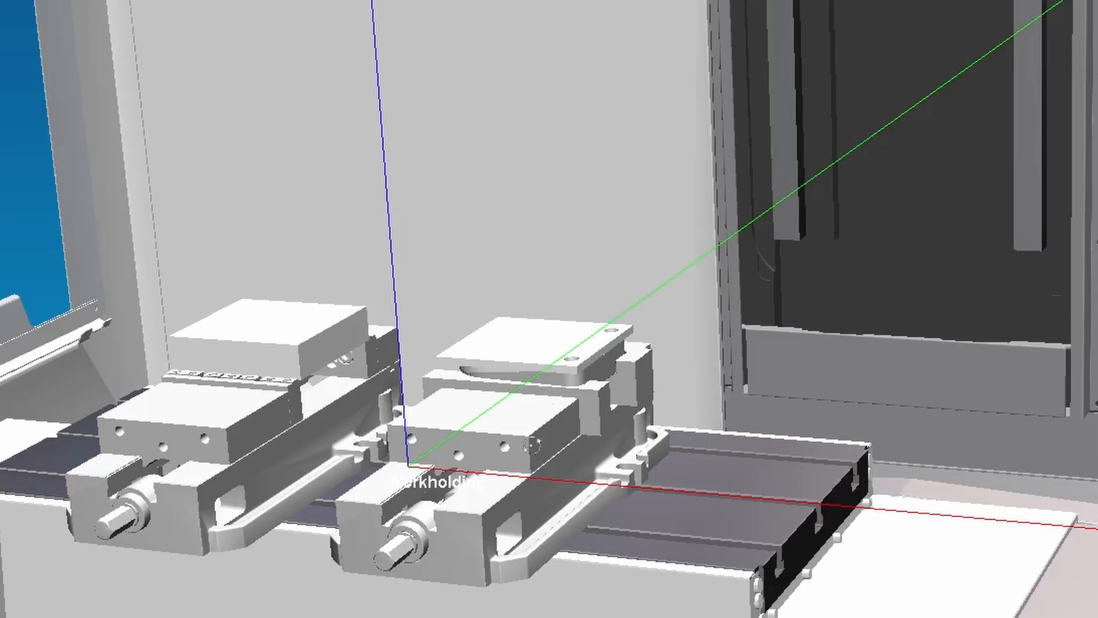
# - Examine both vices from several angles and check which options are offered for the stock and vice parts
pyautogui.moveTo(531, 445); pyautogui.dragTo(512, 447)
pyautogui.moveTo(512, 446); pyautogui.dragTo(522, 415, button='middle')
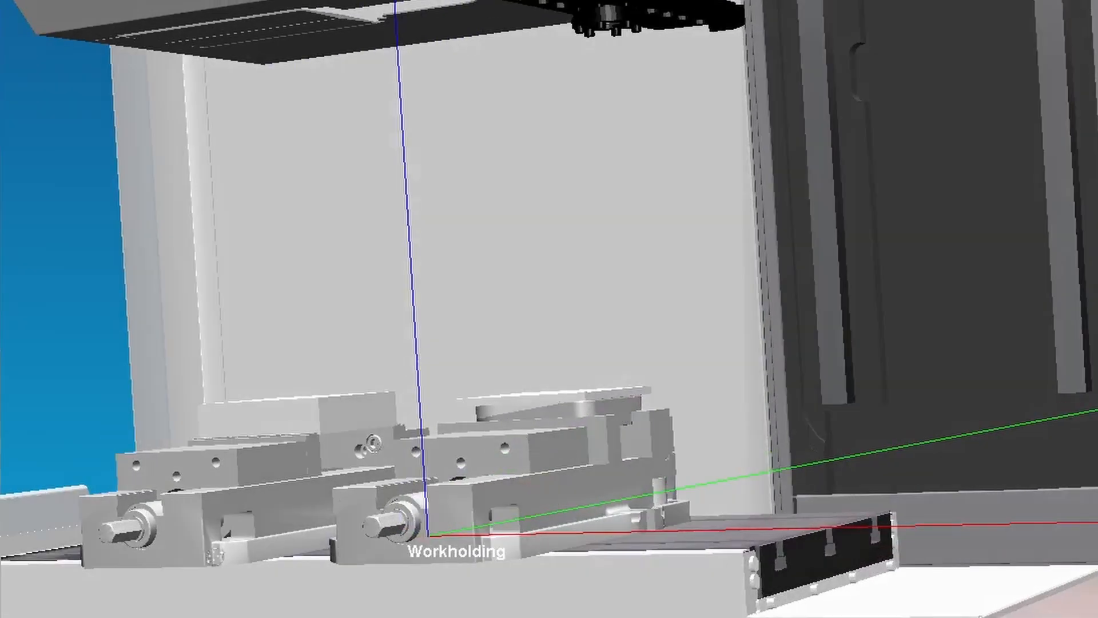
pyautogui.moveTo(215, 556); pyautogui.dragTo(242, 565, button='middle')
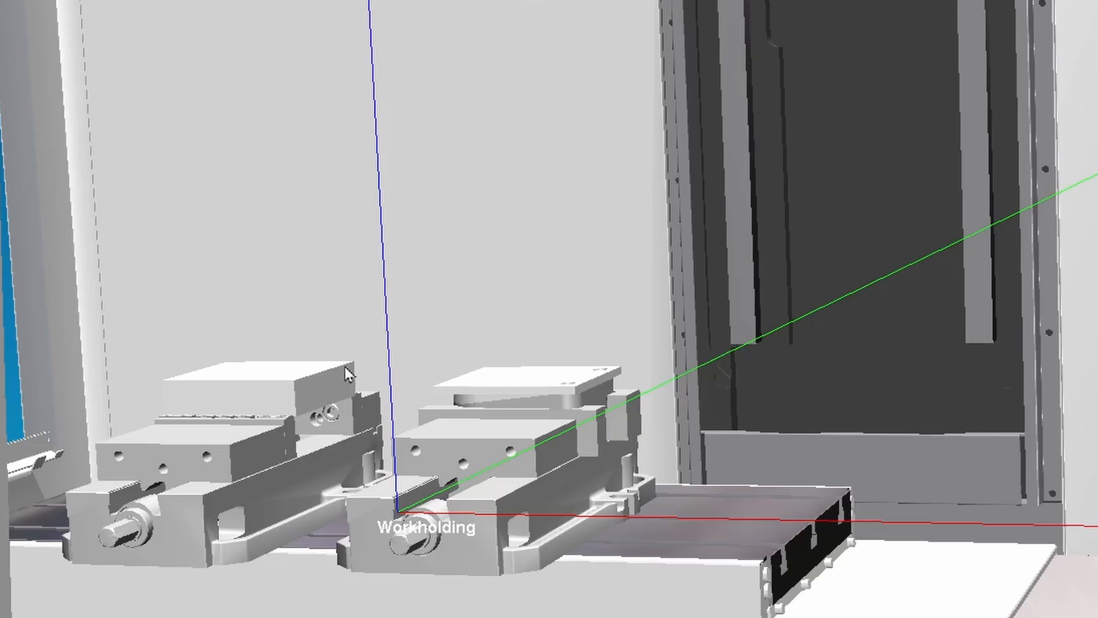
pyautogui.rightClick(335, 392)
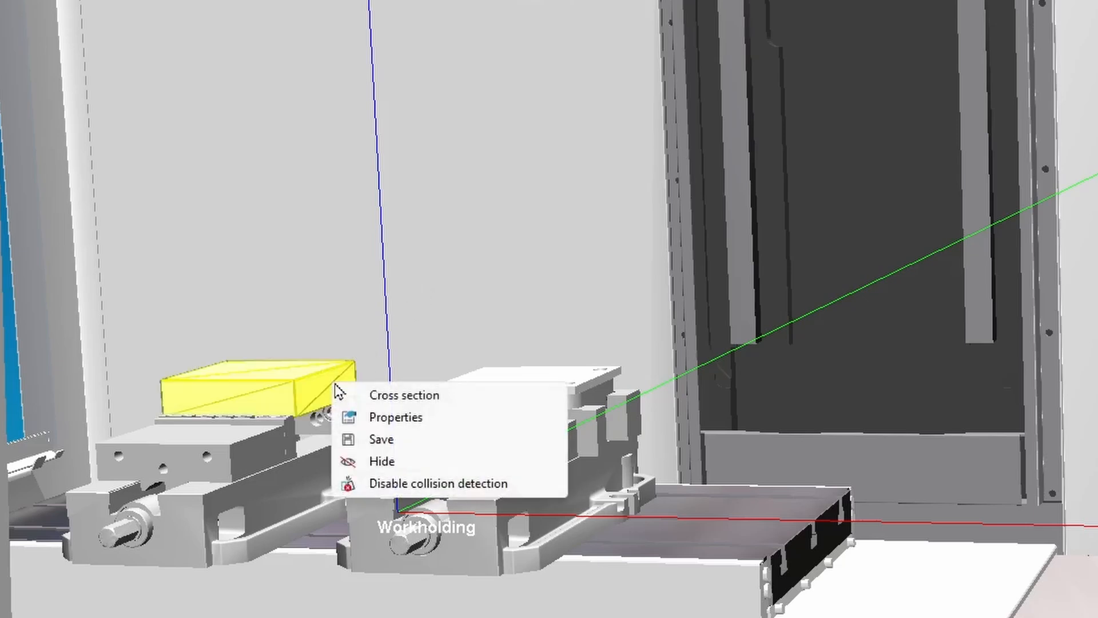
pyautogui.rightClick(565, 388)
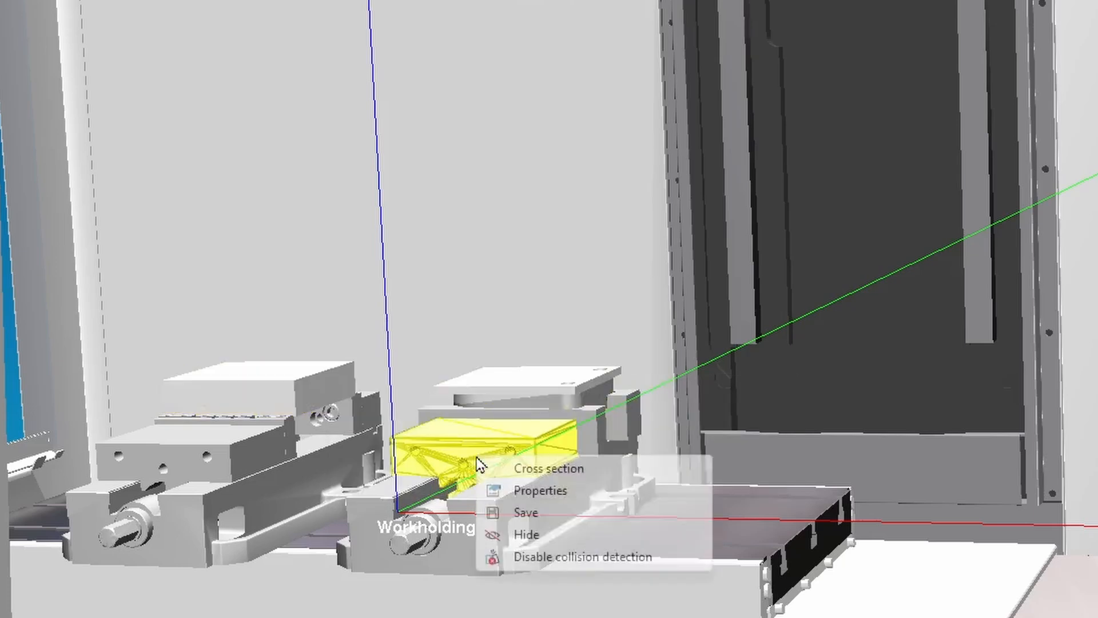
pyautogui.rightClick(481, 461)
pyautogui.rightClick(262, 451)
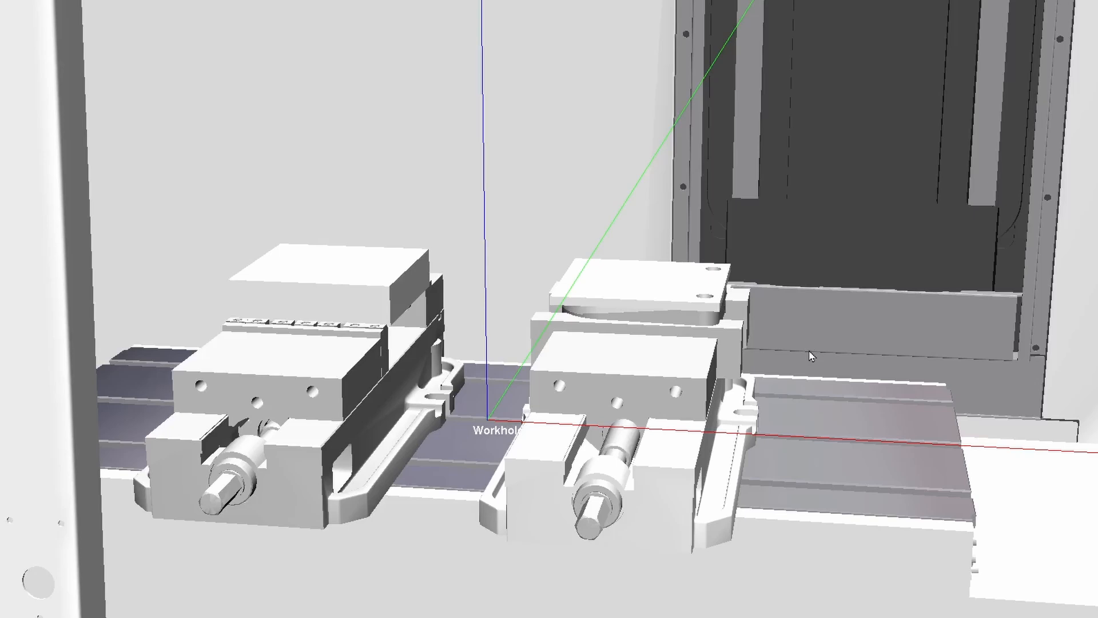
# - Try moving the OP2 vice body 6VFXT002-001 to X 10 in, and reset its X position to 0
pyautogui.rightClick(674, 521)
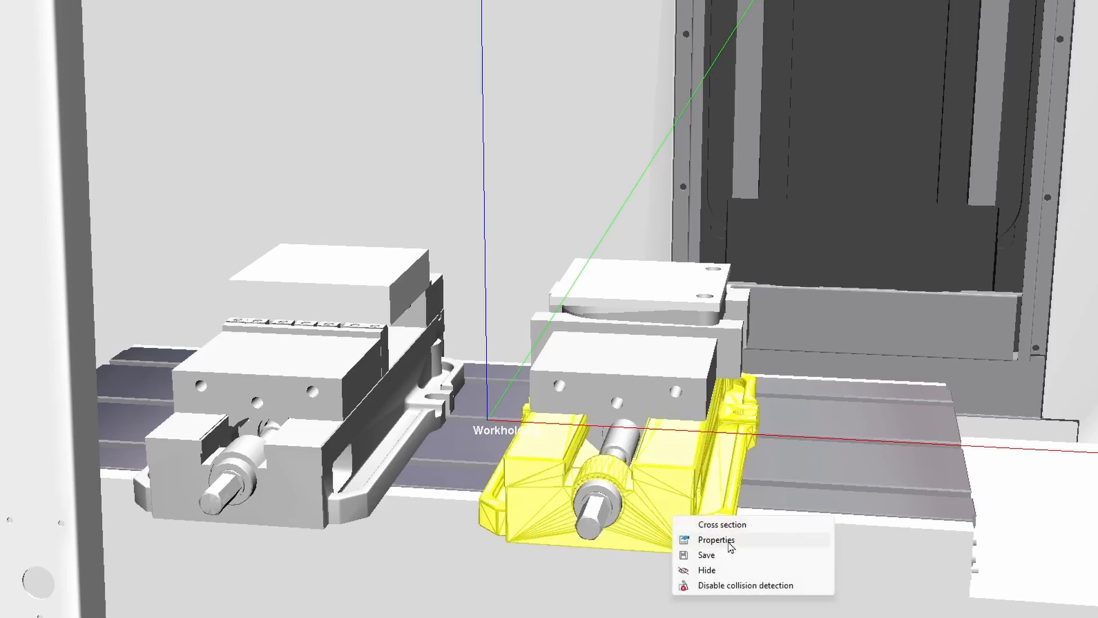
pyautogui.click(747, 545)
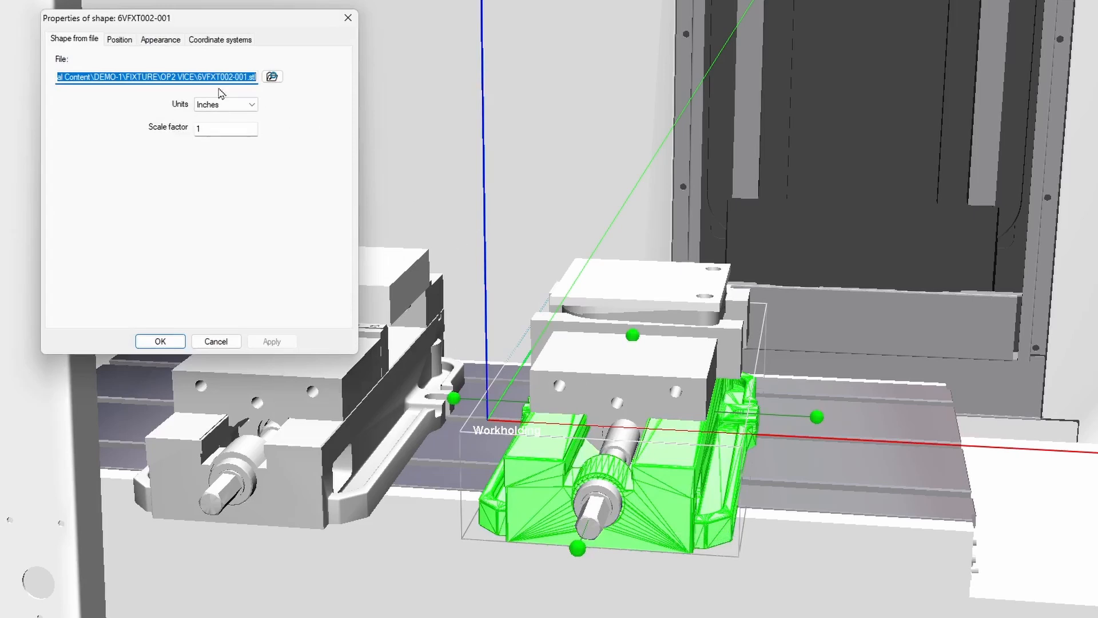
pyautogui.click(120, 40)
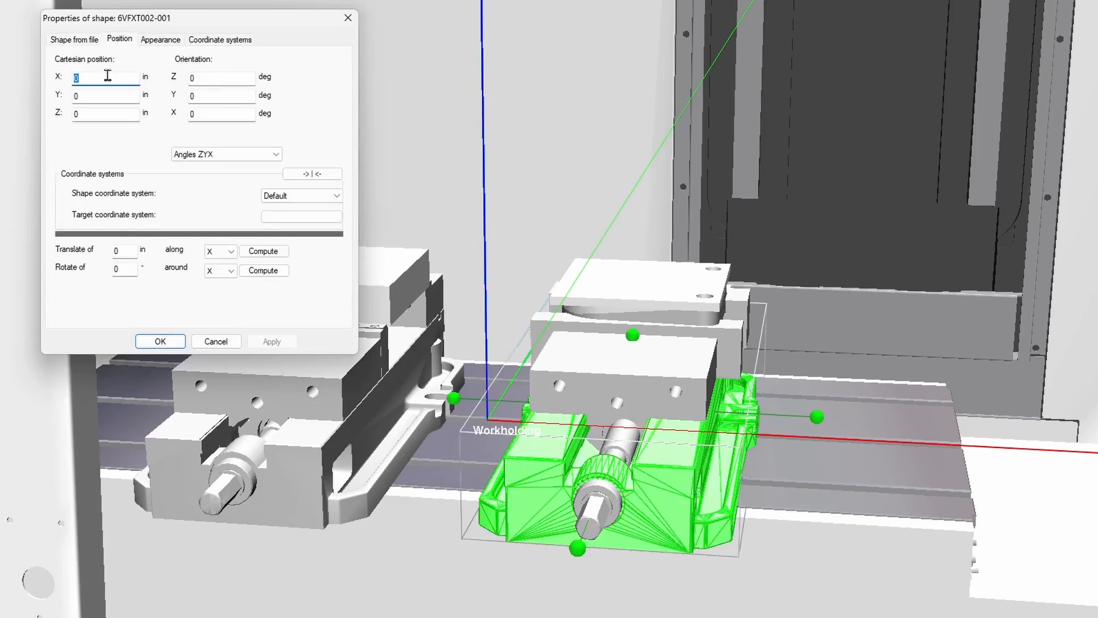
pyautogui.write('10')
pyautogui.click(289, 341)
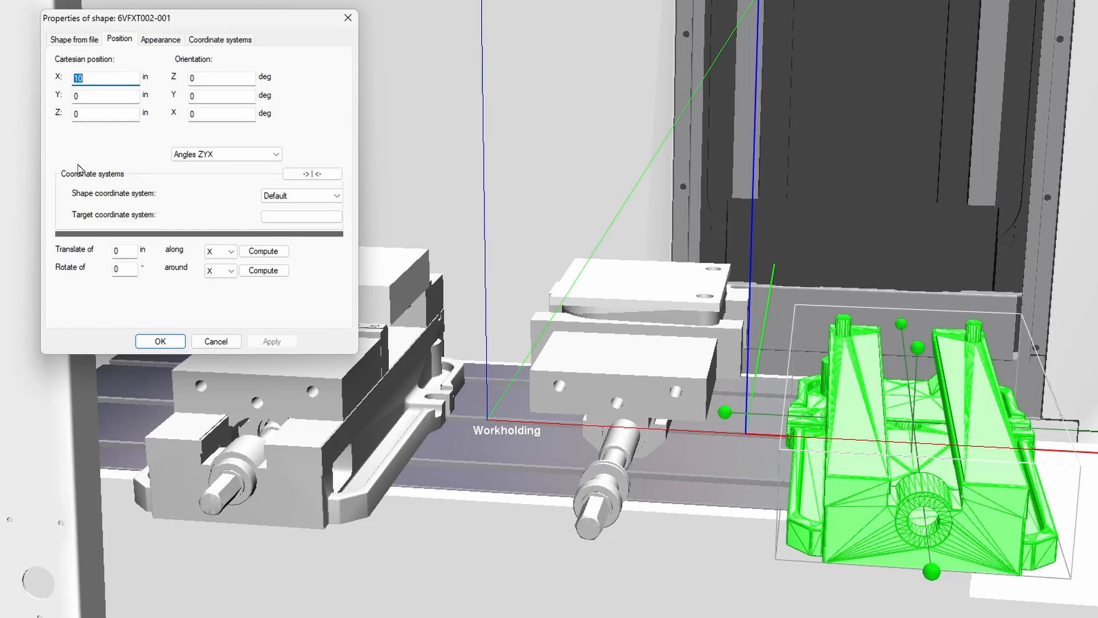
pyautogui.write('0')
pyautogui.click(272, 342)
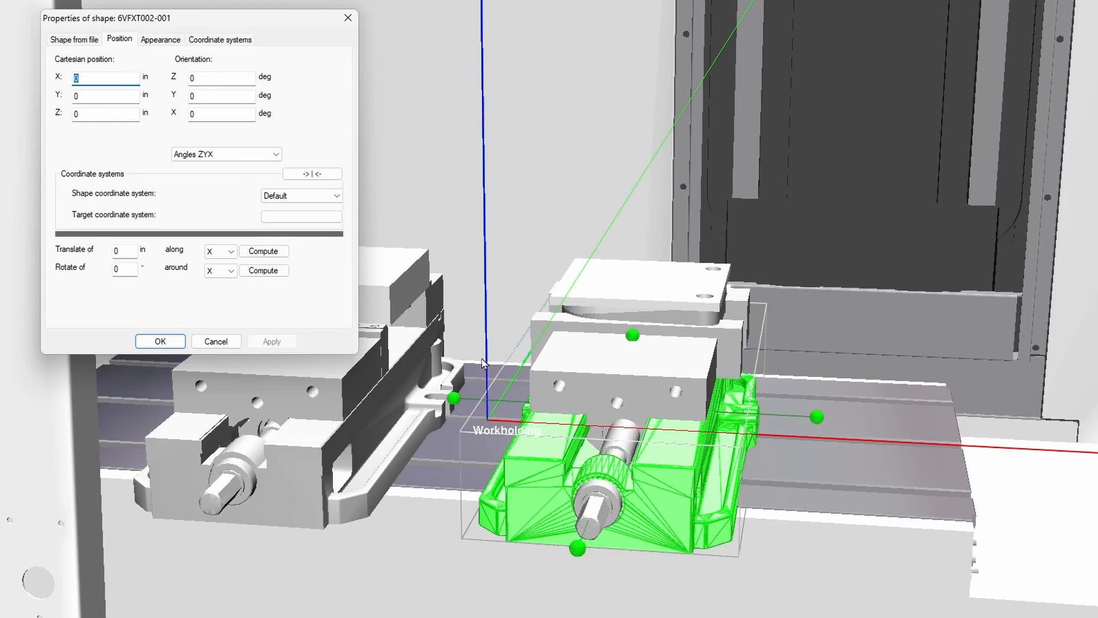
# - Try a Z orientation of 90 degrees on the OP2 vice body, and cancel the change
pyautogui.click(215, 77)
pyautogui.write('90')
pyautogui.click(270, 342)
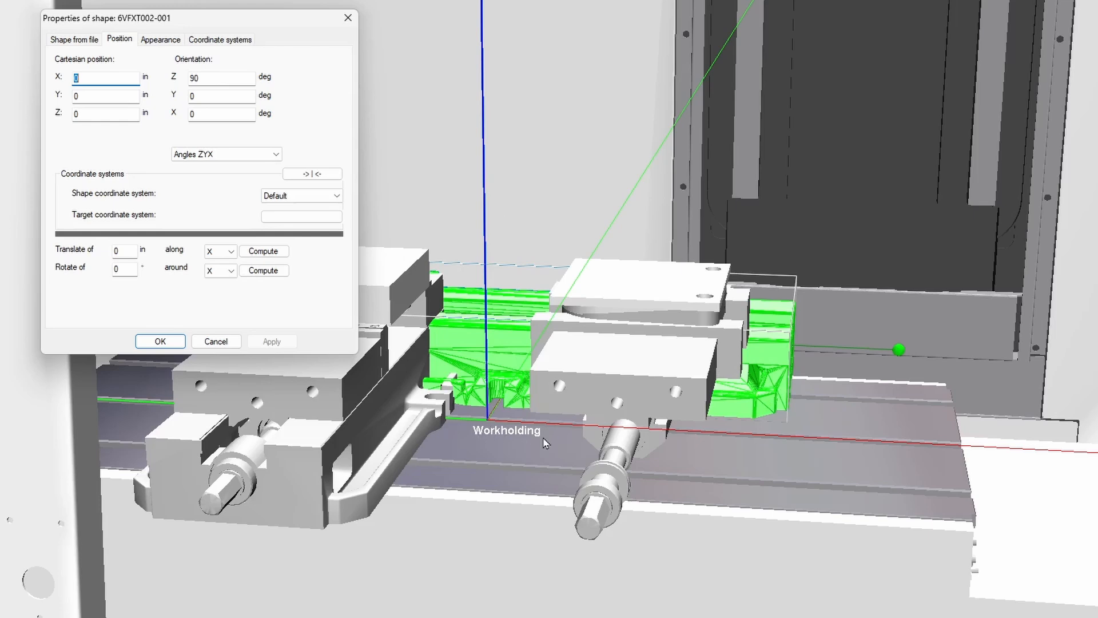
pyautogui.click(231, 346)
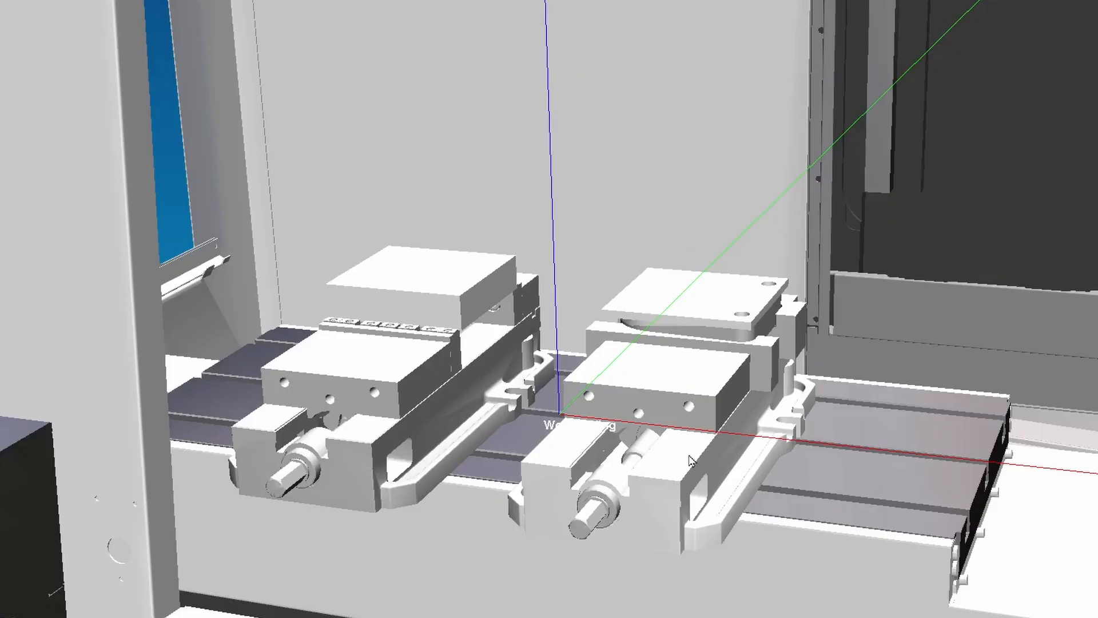
# - Set the OP2 vice body's colour to blue and its transparency to 50
pyautogui.rightClick(667, 520)
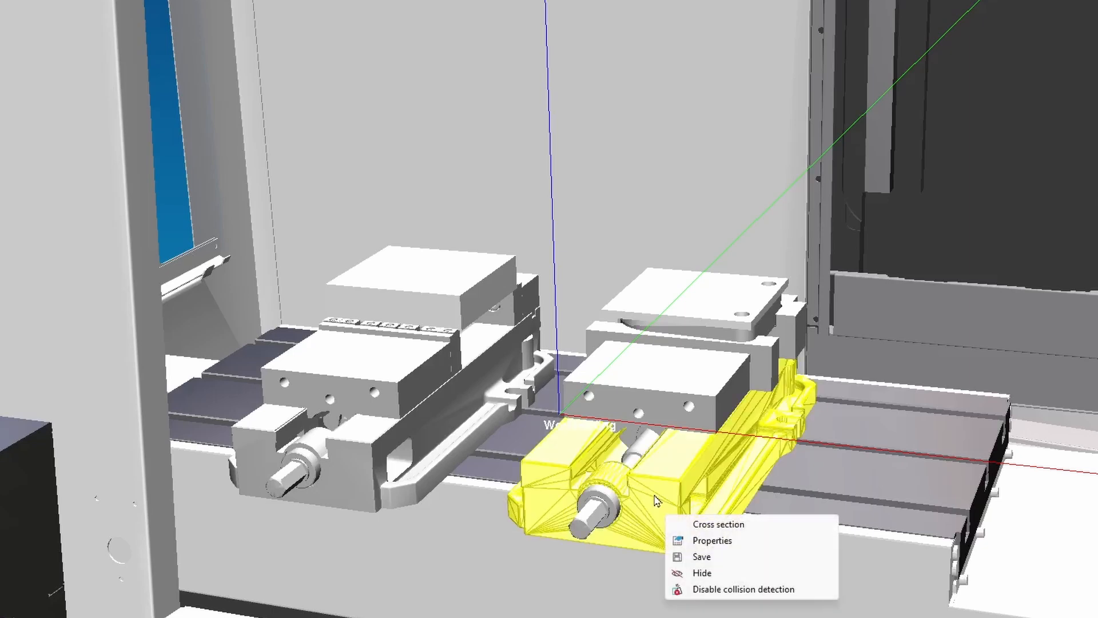
pyautogui.click(714, 540)
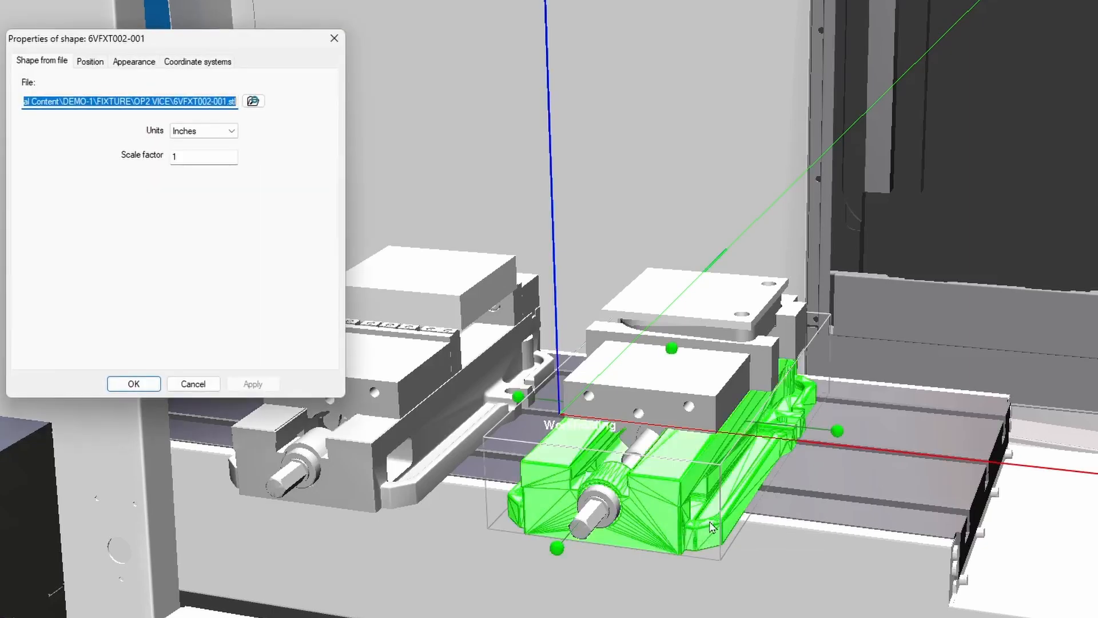
pyautogui.click(131, 62)
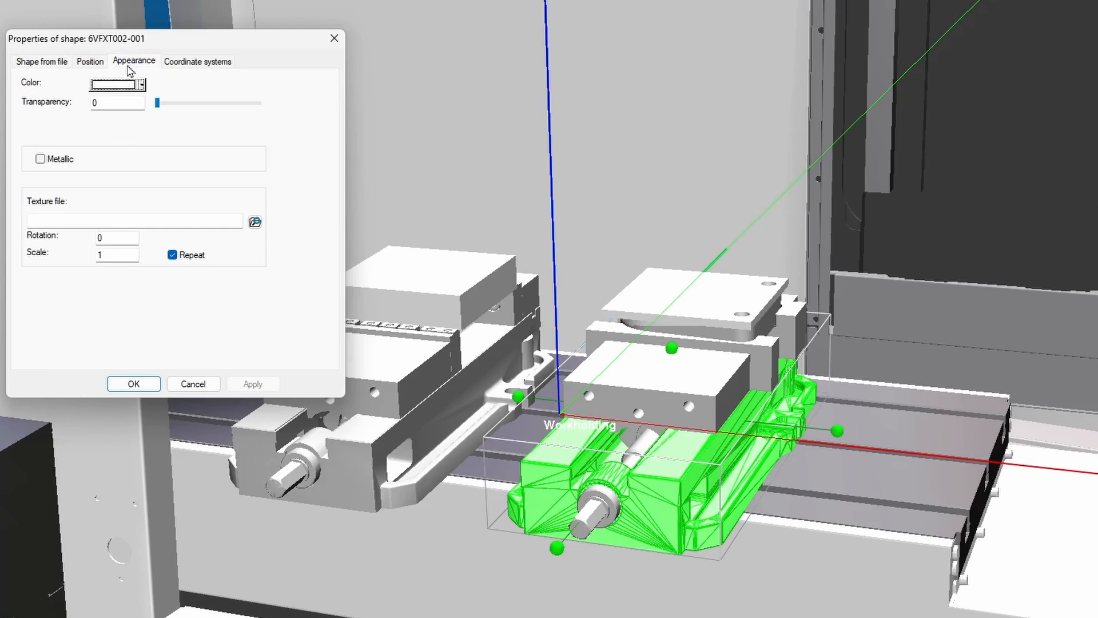
pyautogui.click(142, 85)
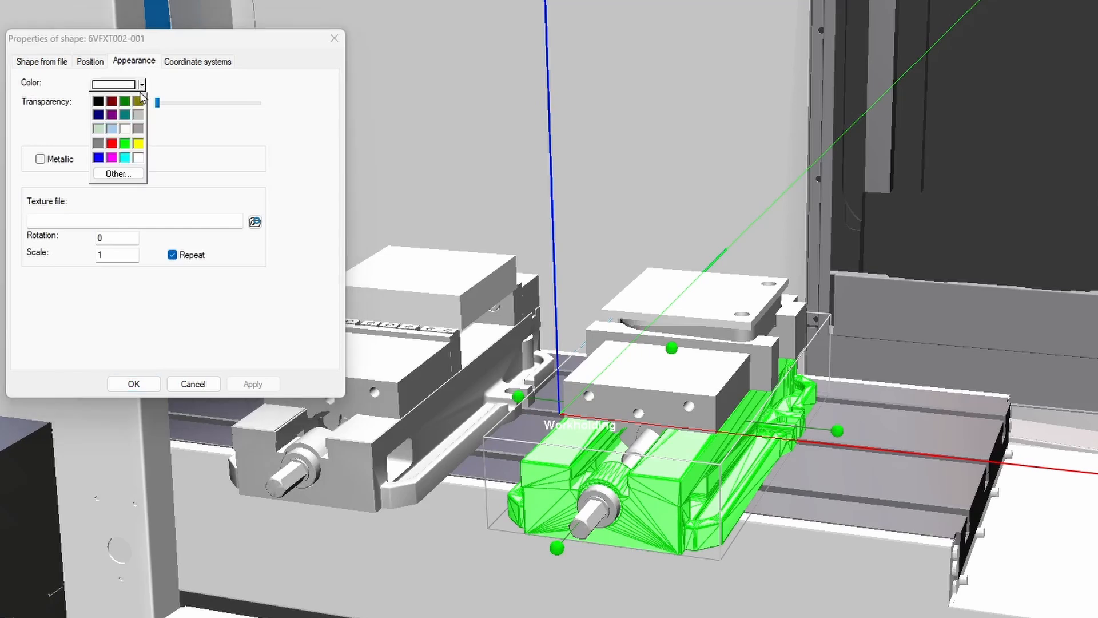
pyautogui.click(101, 160)
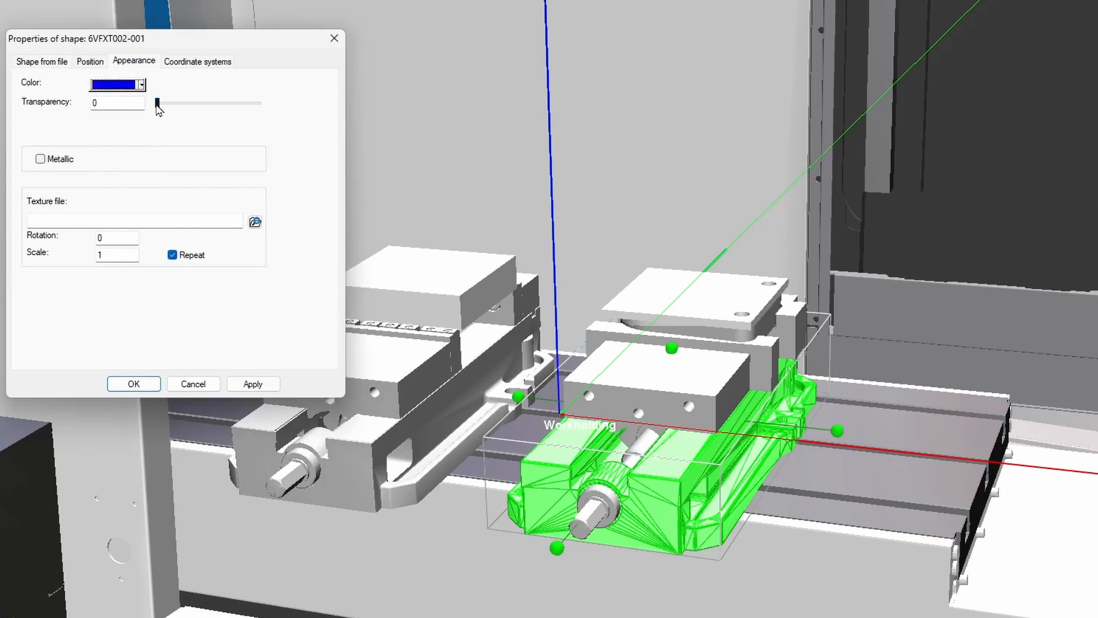
pyautogui.moveTo(158, 106); pyautogui.dragTo(229, 109)
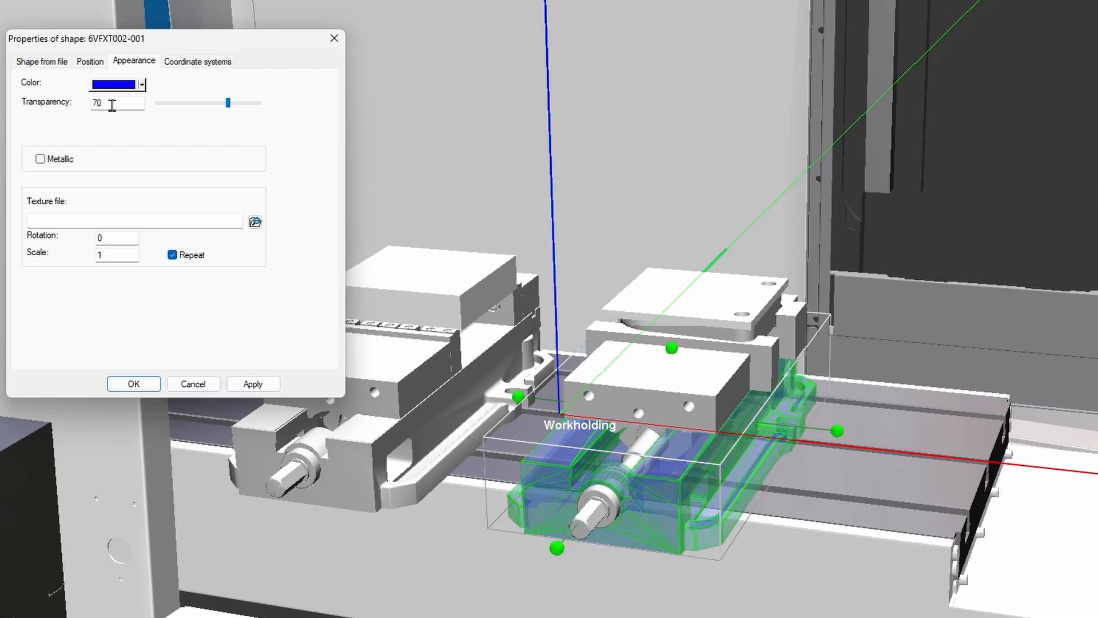
pyautogui.moveTo(112, 105); pyautogui.dragTo(97, 106)
pyautogui.write('50')
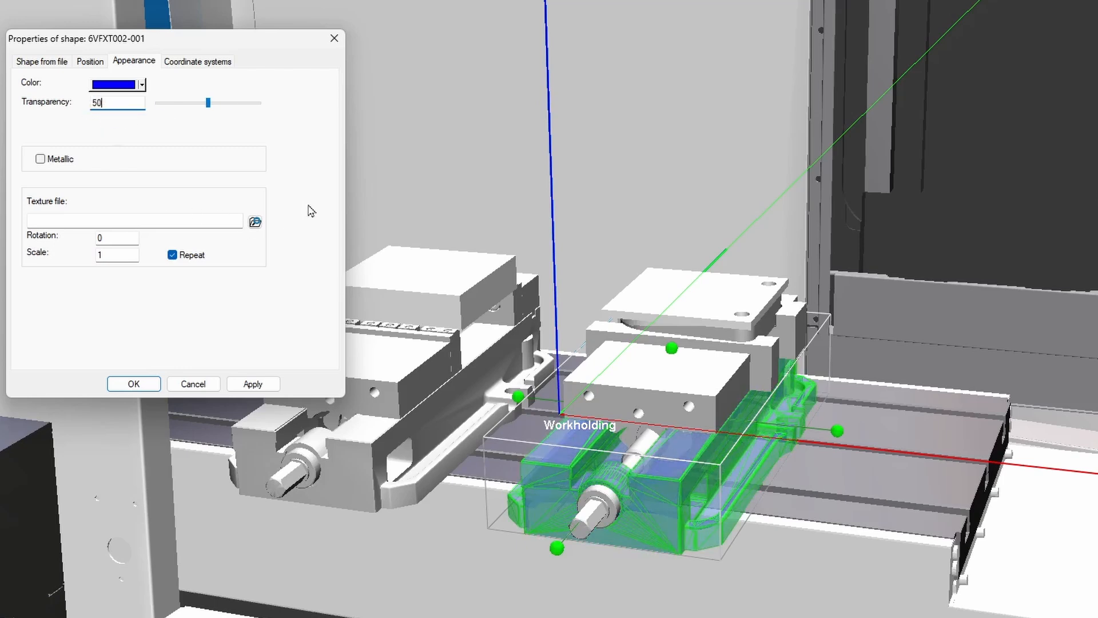
# - Give the OP2 vice body a metallic appearance using the second metal finish, and apply it
pyautogui.click(42, 160)
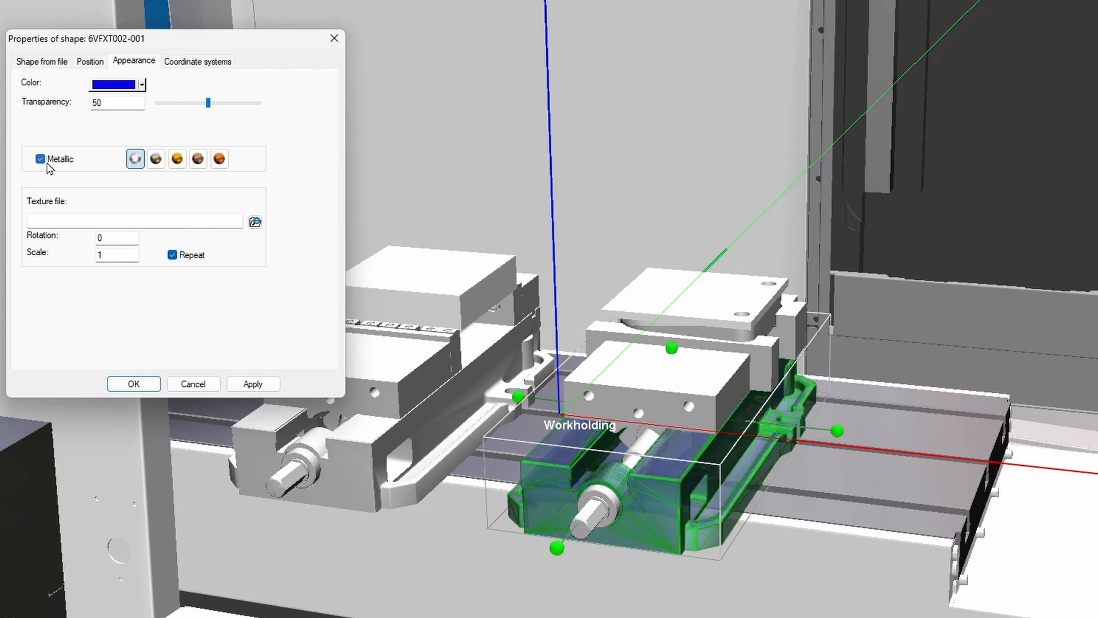
pyautogui.click(157, 160)
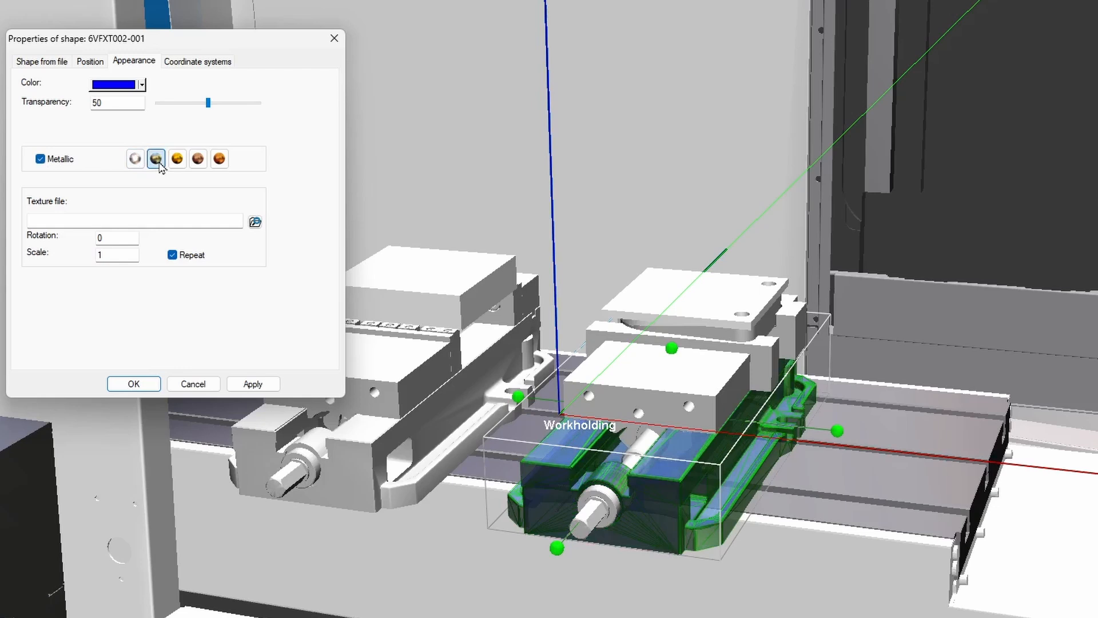
pyautogui.click(239, 385)
pyautogui.click(144, 385)
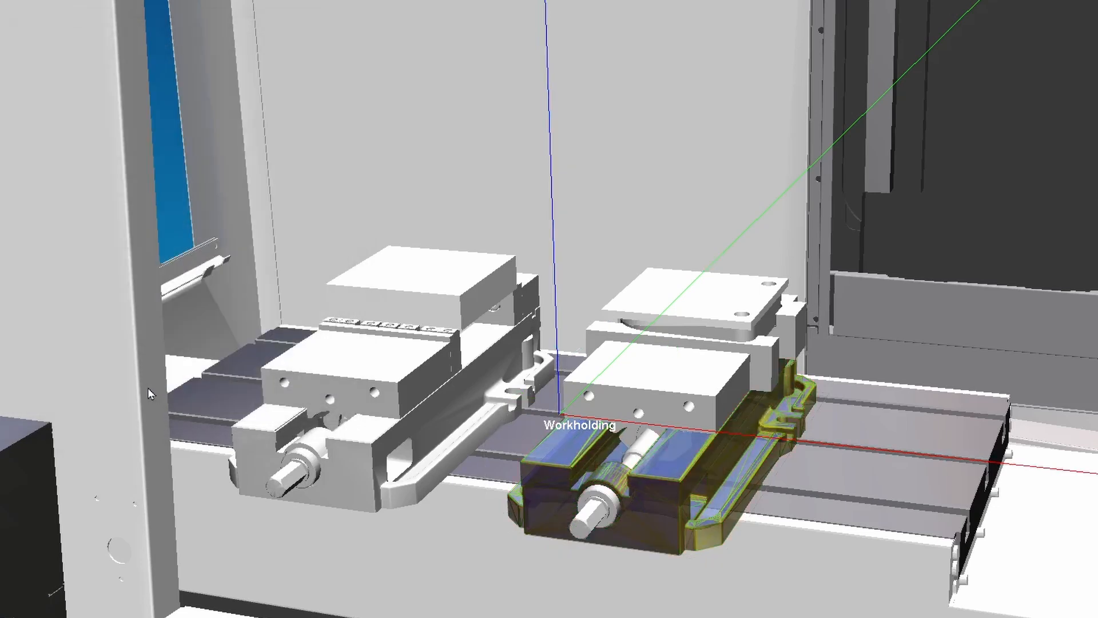
# - Set the OP1 vice body 6VFXT001-001's colour to a light blue with RGB 66, 171, 221, saved as a custom colour
pyautogui.click(730, 504)
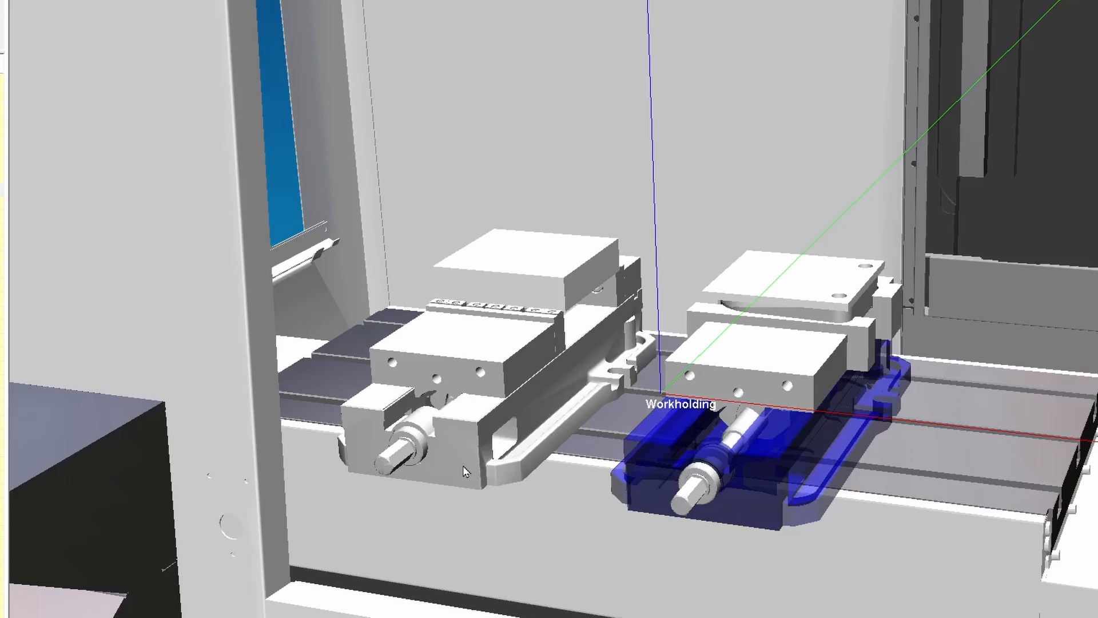
pyautogui.rightClick(464, 471)
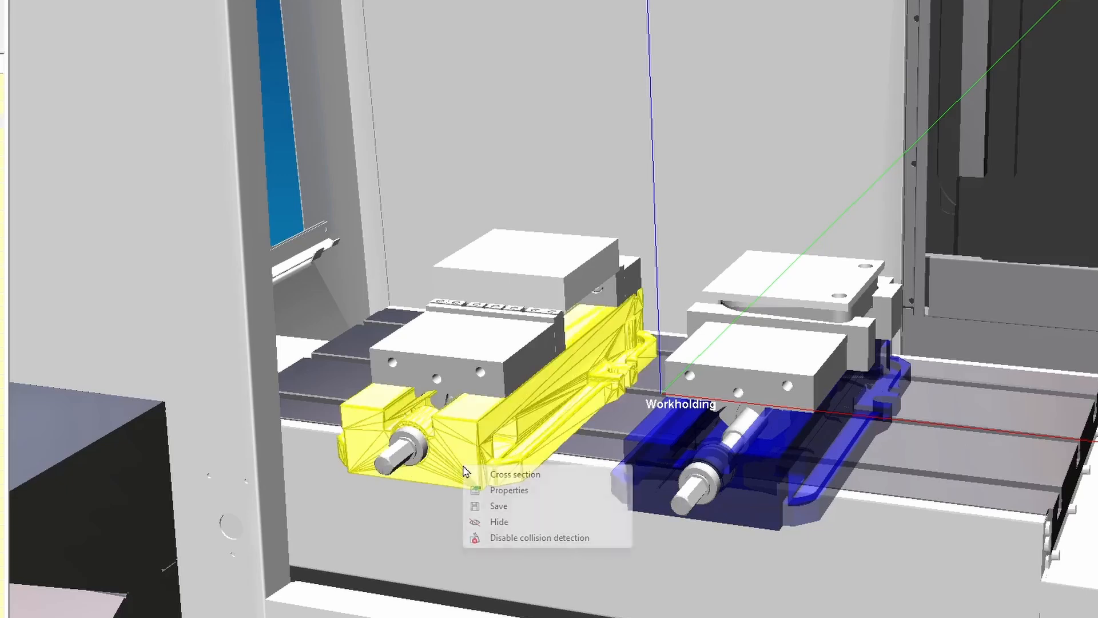
pyautogui.click(546, 495)
pyautogui.click(246, 49)
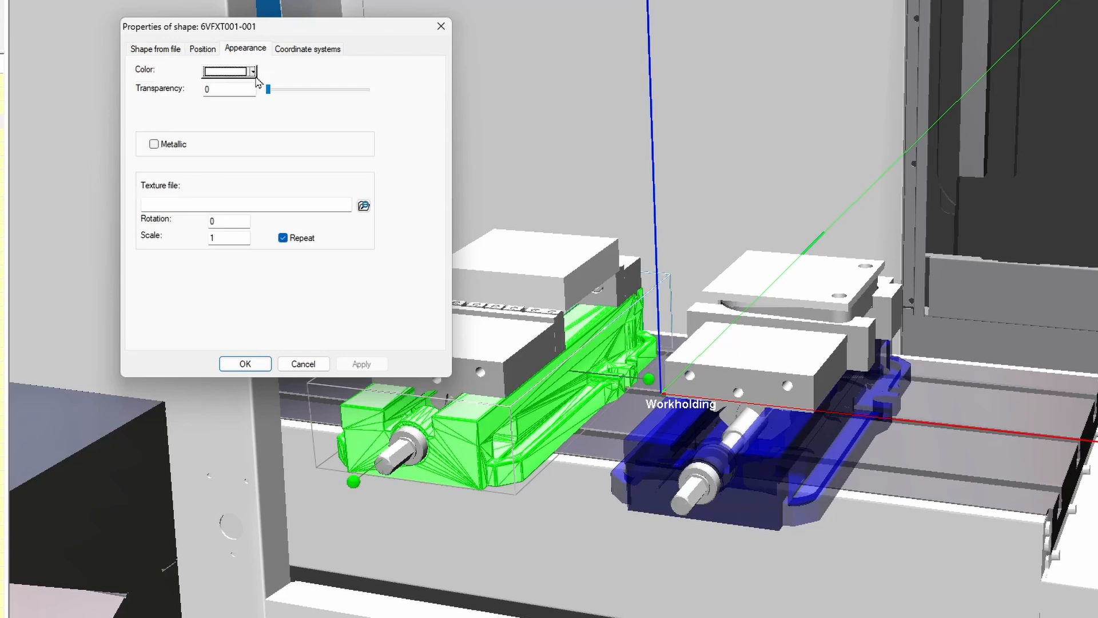
pyautogui.click(253, 71)
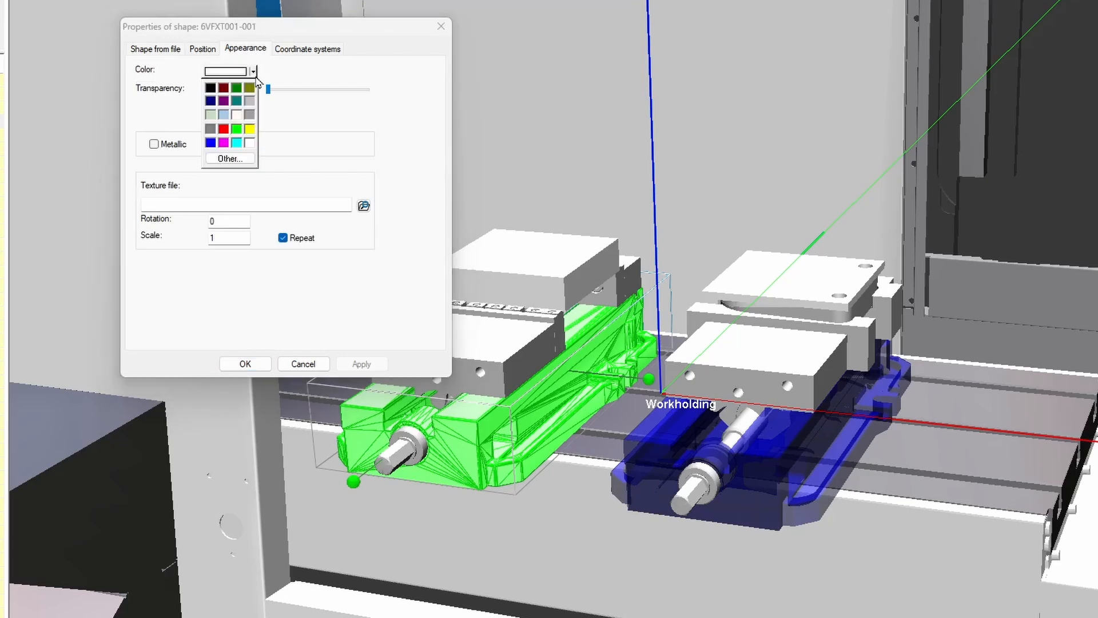
pyautogui.click(248, 159)
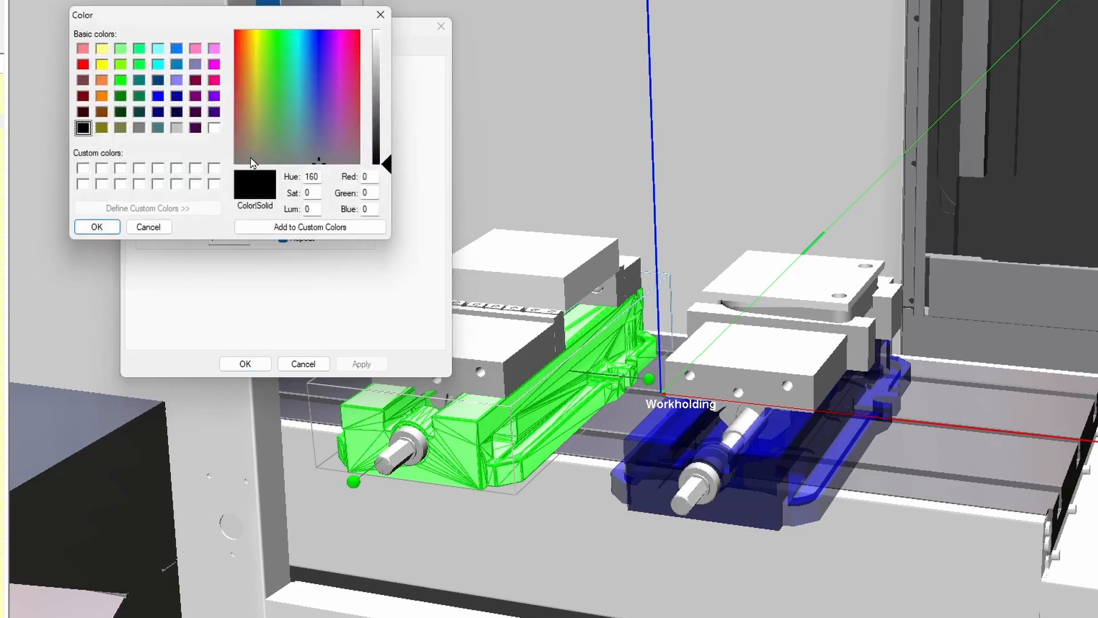
pyautogui.click(304, 72)
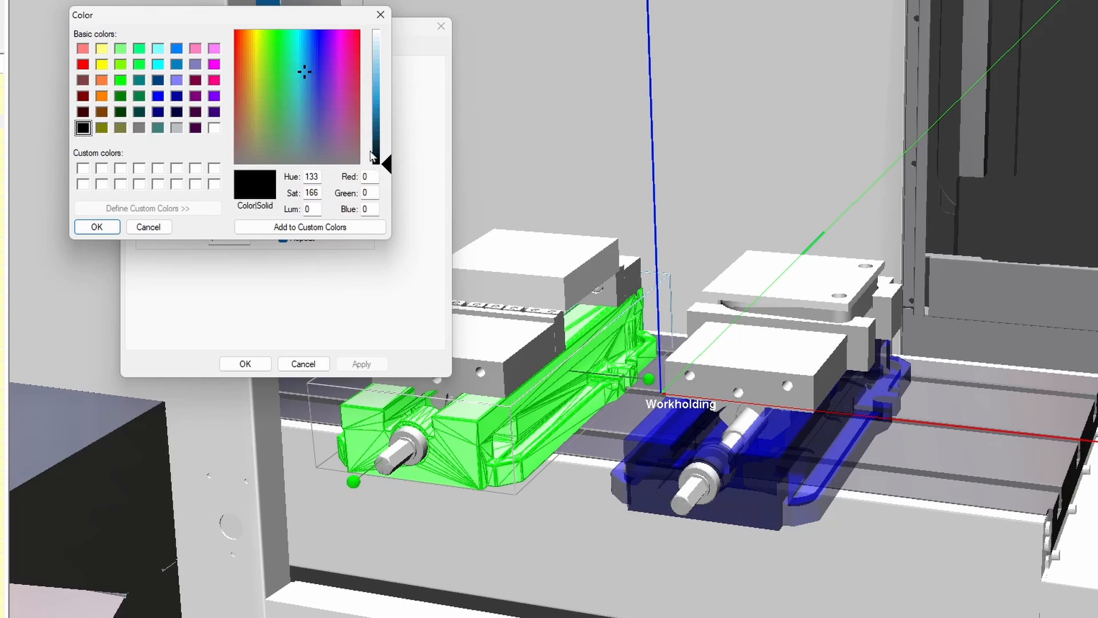
pyautogui.moveTo(394, 171); pyautogui.dragTo(393, 92)
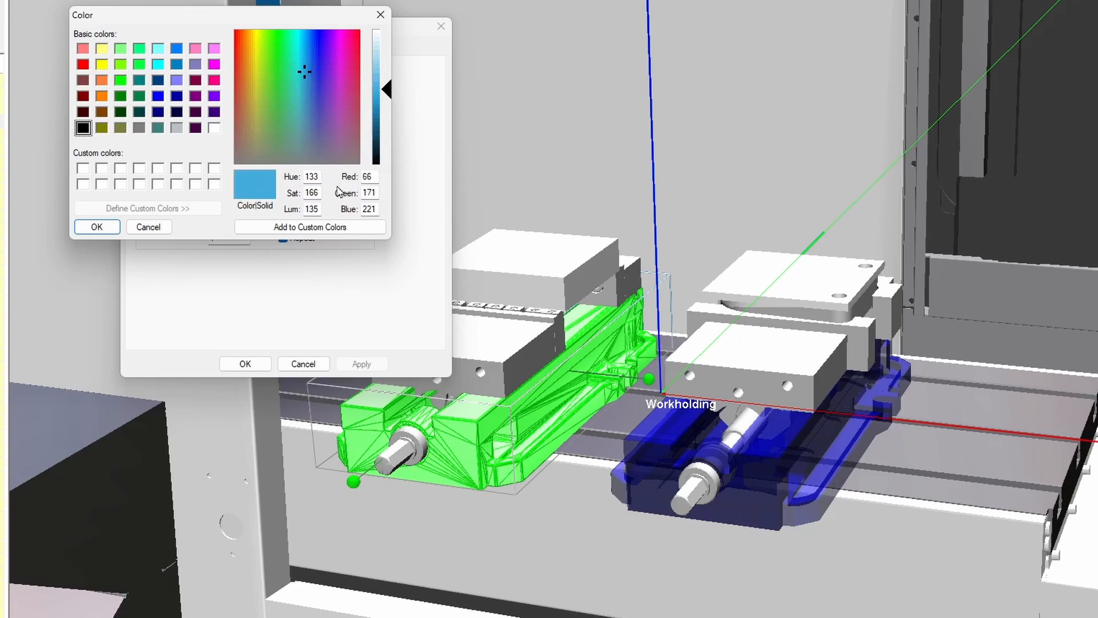
pyautogui.click(334, 228)
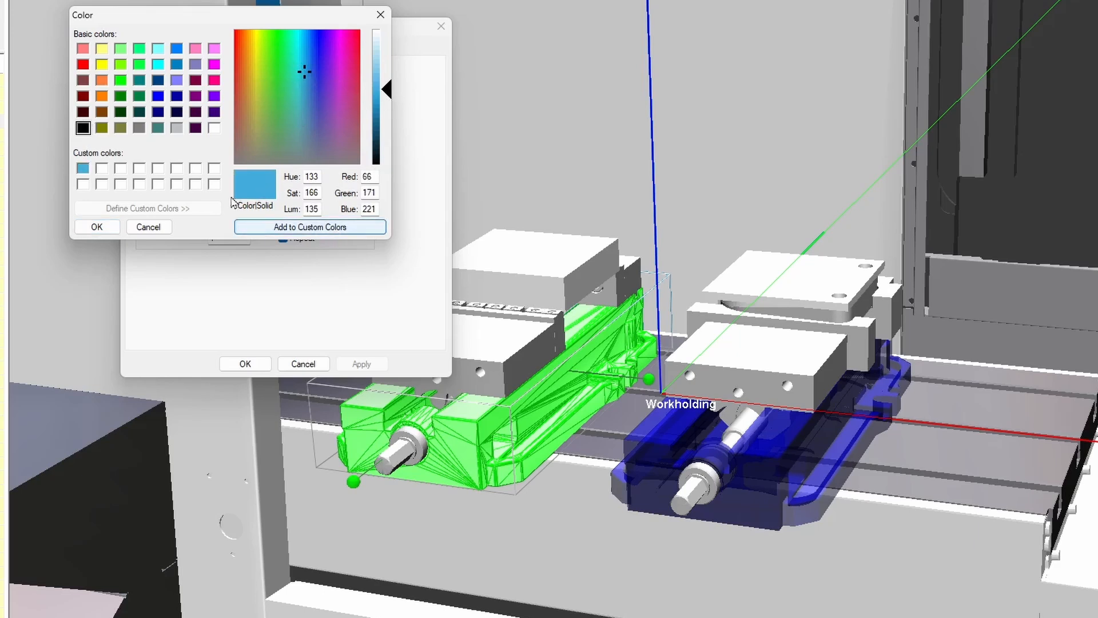
pyautogui.click(83, 169)
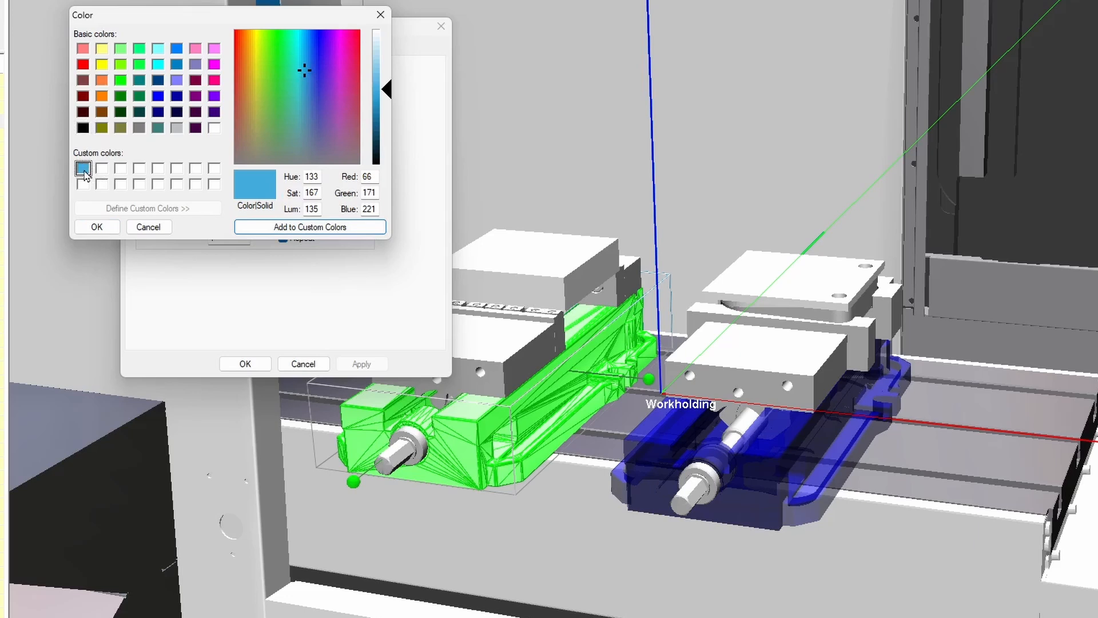
pyautogui.click(97, 227)
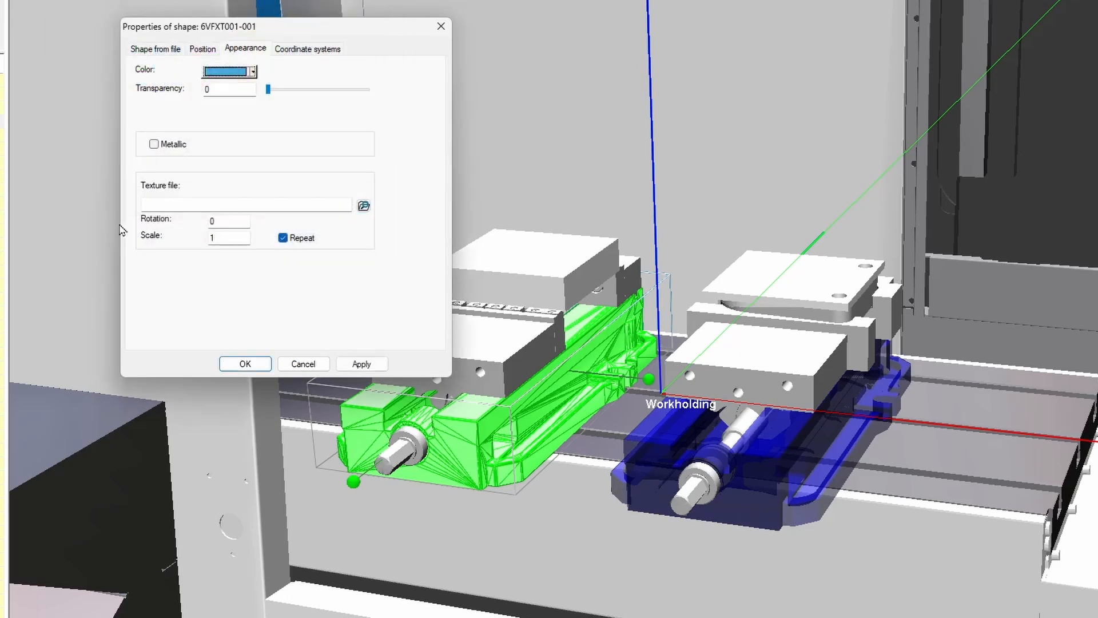
# - Give the OP1 vice body a metallic appearance using the first metal finish, and apply it
pyautogui.click(154, 144)
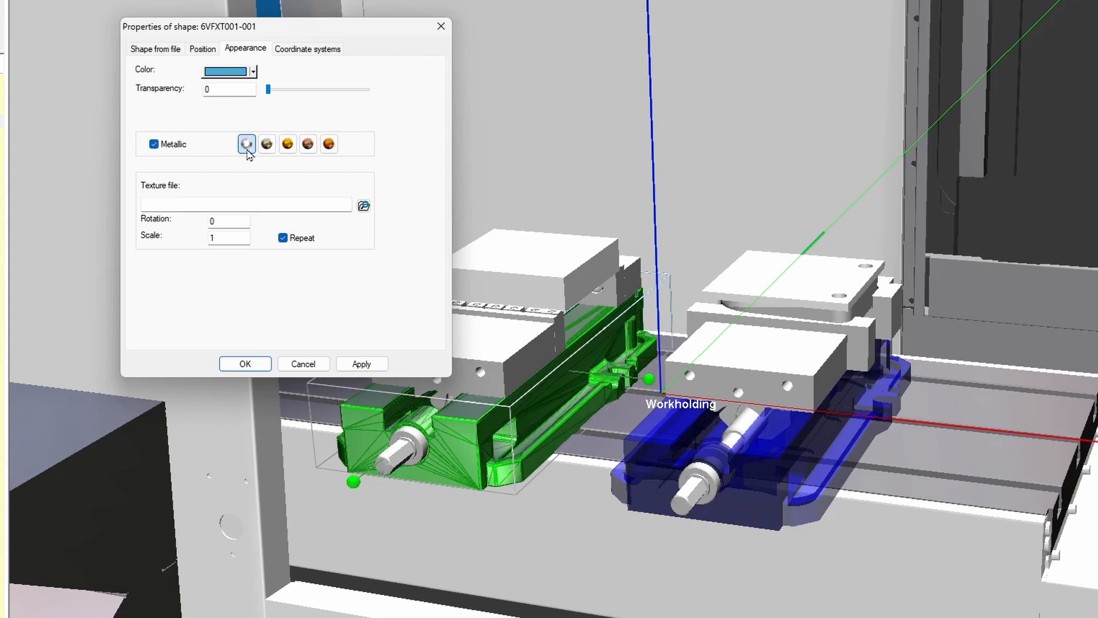
pyautogui.click(259, 364)
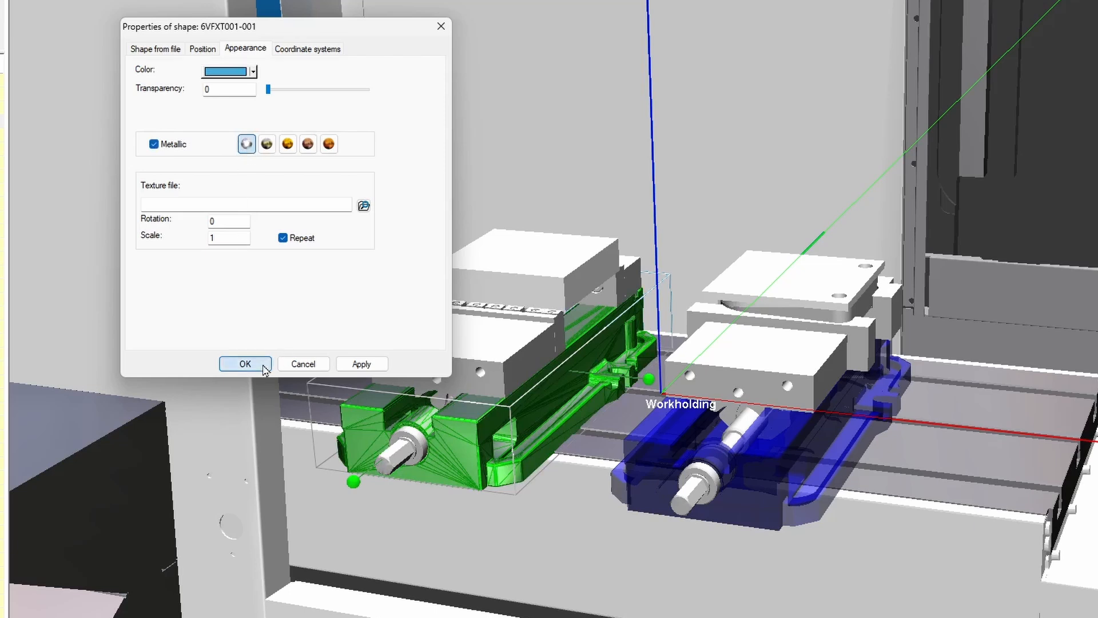
pyautogui.click(533, 411)
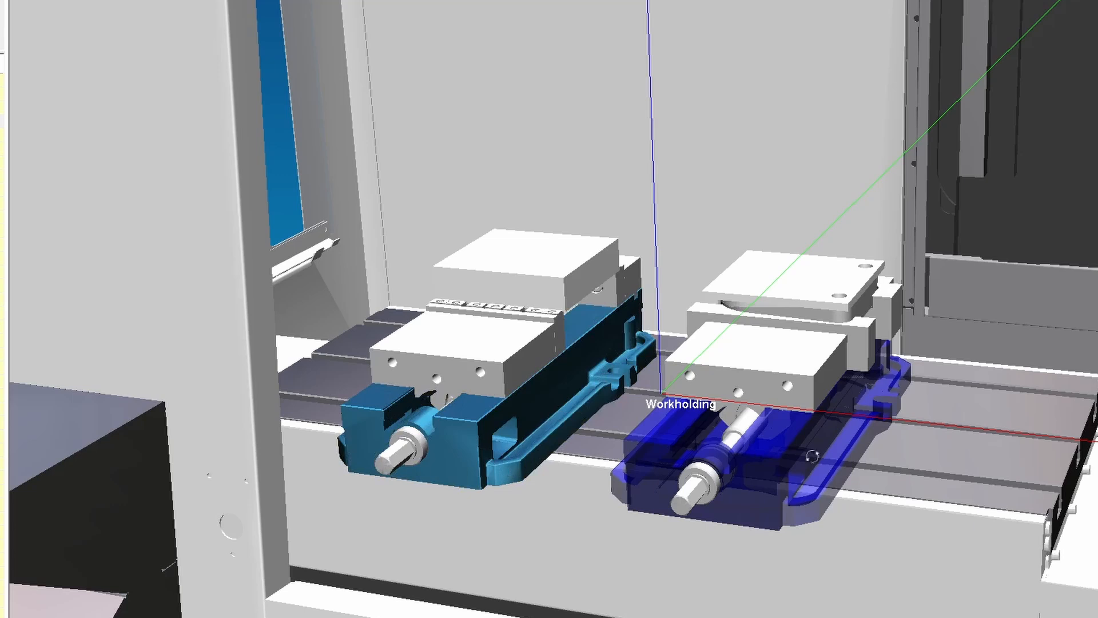
# - Set the OP2 vice body 6VFXT002-001's colour to the saved light blue custom colour with RGB 66, 171, 221
pyautogui.rightClick(774, 517)
pyautogui.click(807, 536)
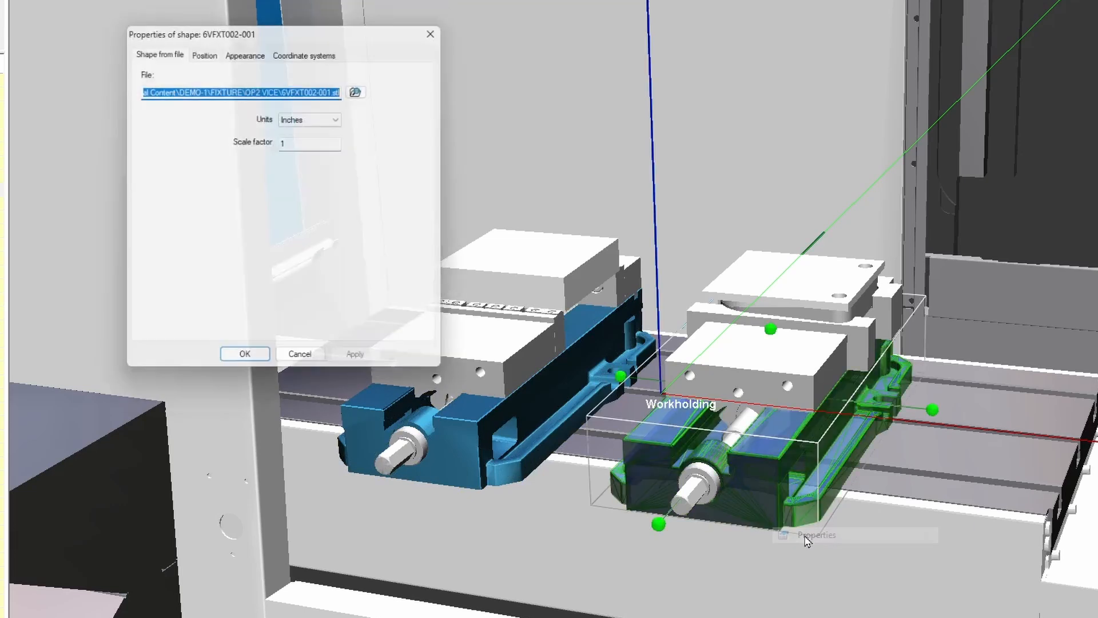
pyautogui.click(247, 52)
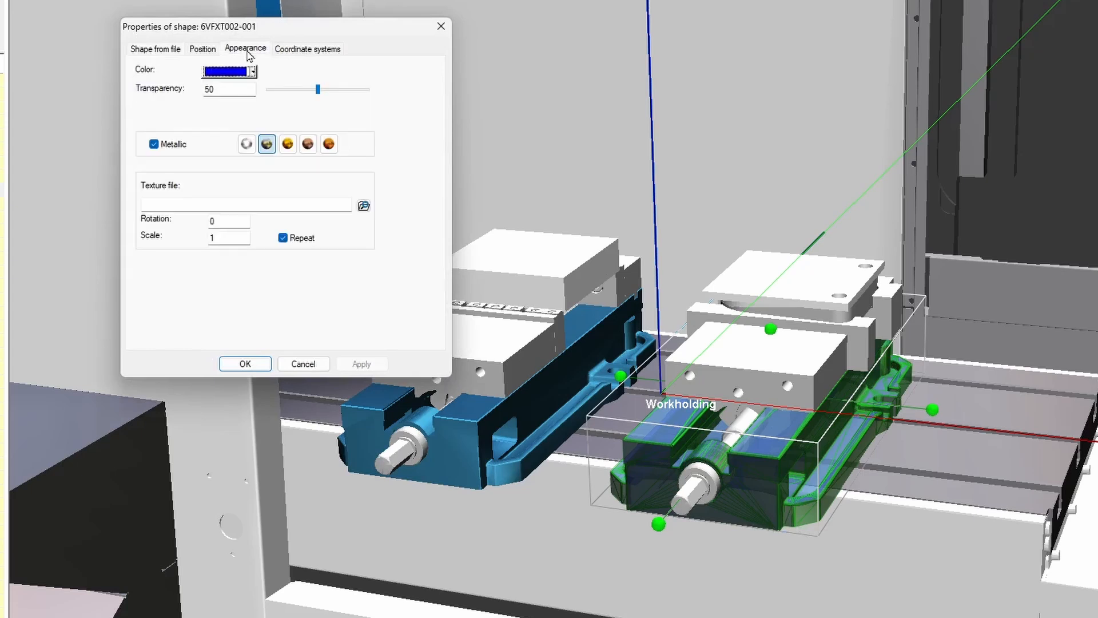
pyautogui.click(253, 72)
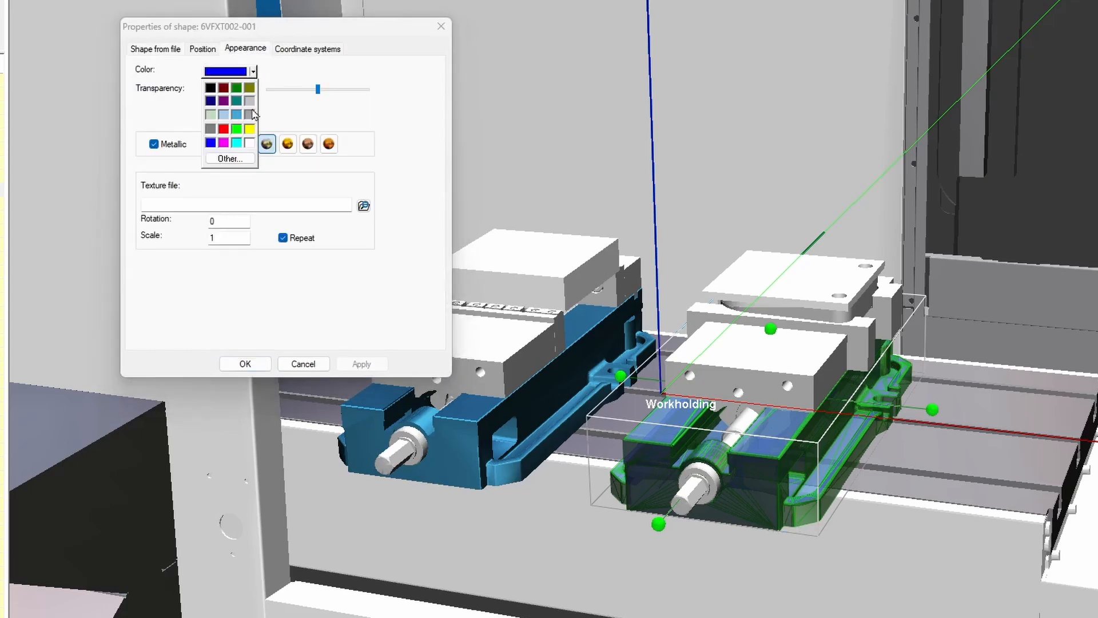
pyautogui.click(229, 159)
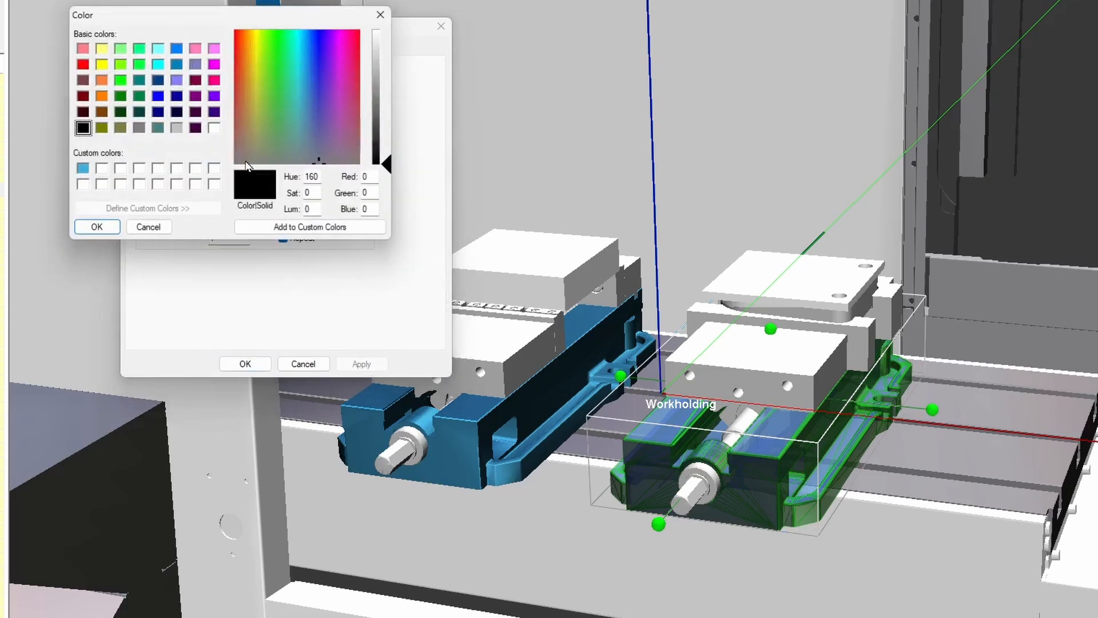
pyautogui.click(83, 169)
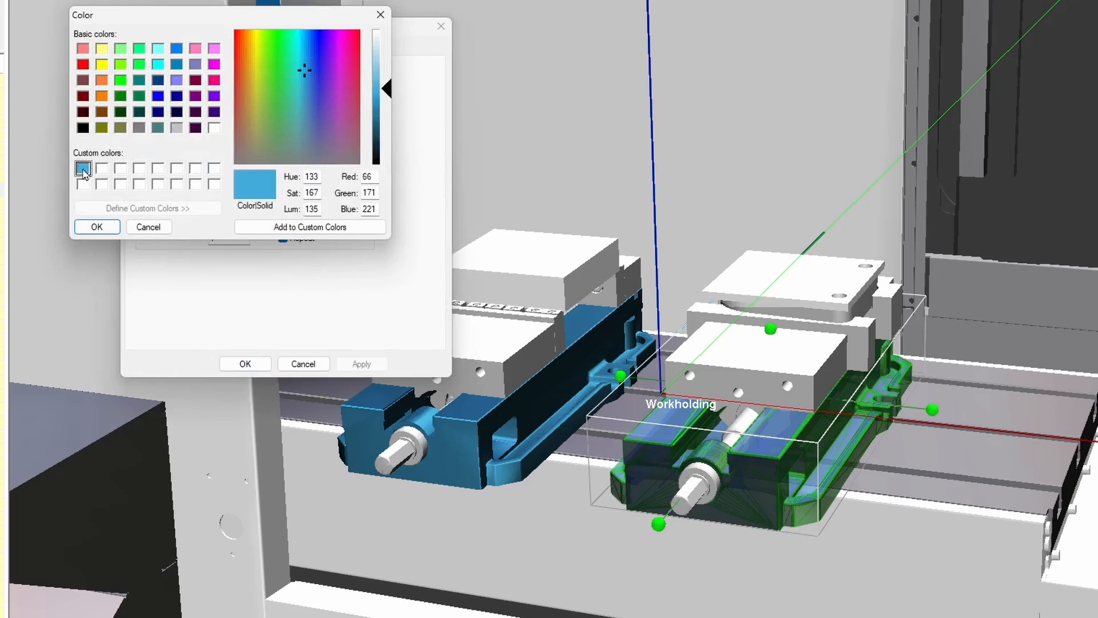
pyautogui.click(97, 227)
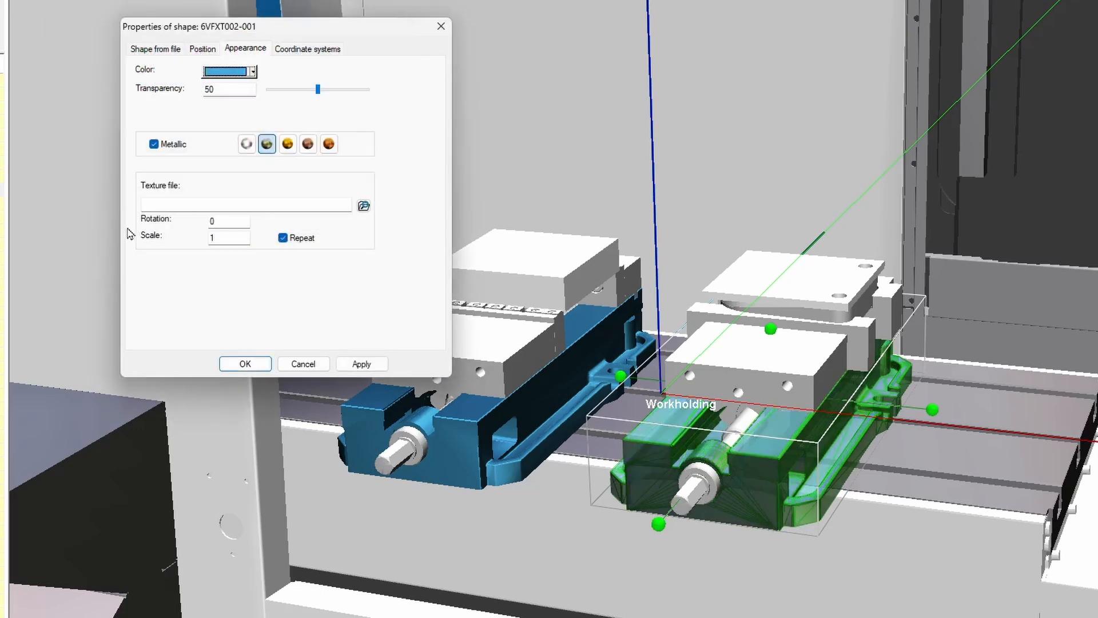
# - Change the OP2 vice body's metallic appearance to the first metal finish, and apply it
pyautogui.click(247, 146)
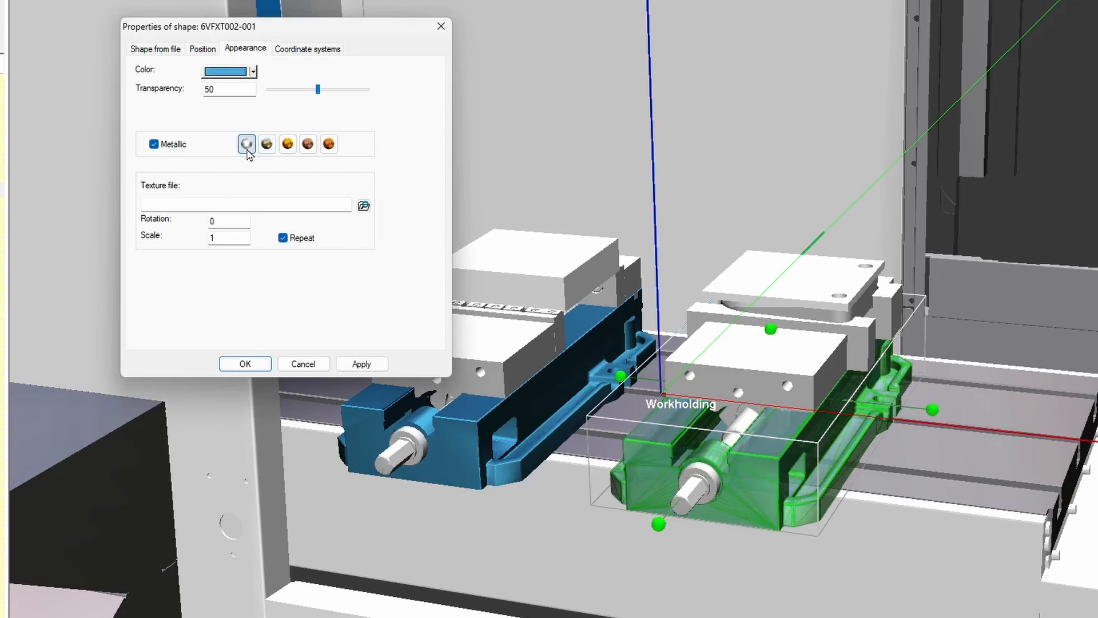
pyautogui.click(245, 364)
pyautogui.click(935, 455)
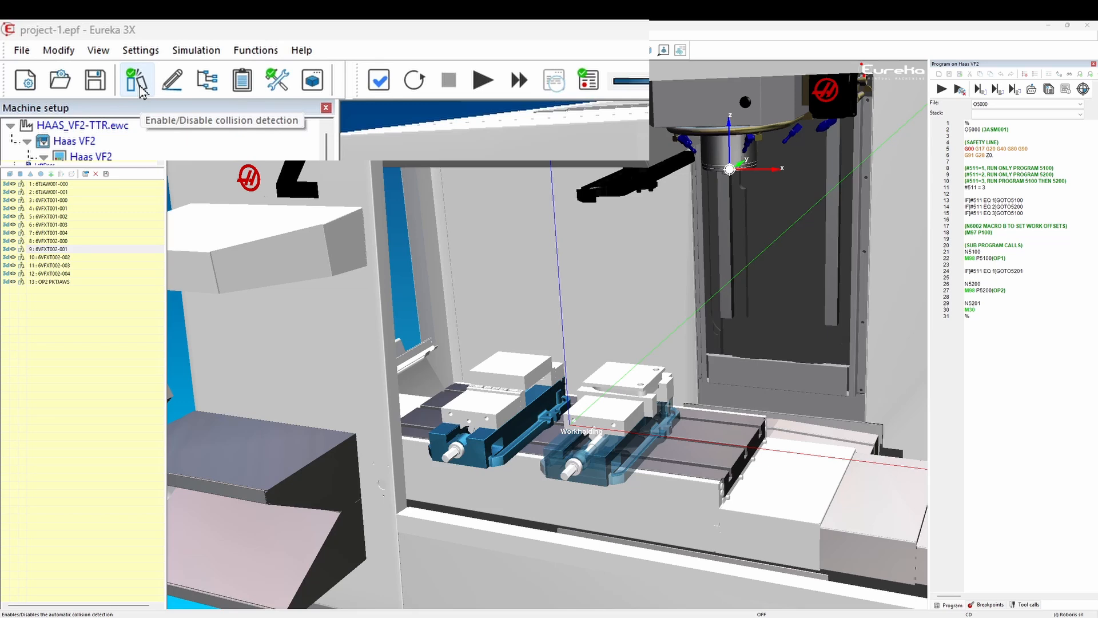
# - Hide the machine setup bar and the program window
pyautogui.click(140, 88)
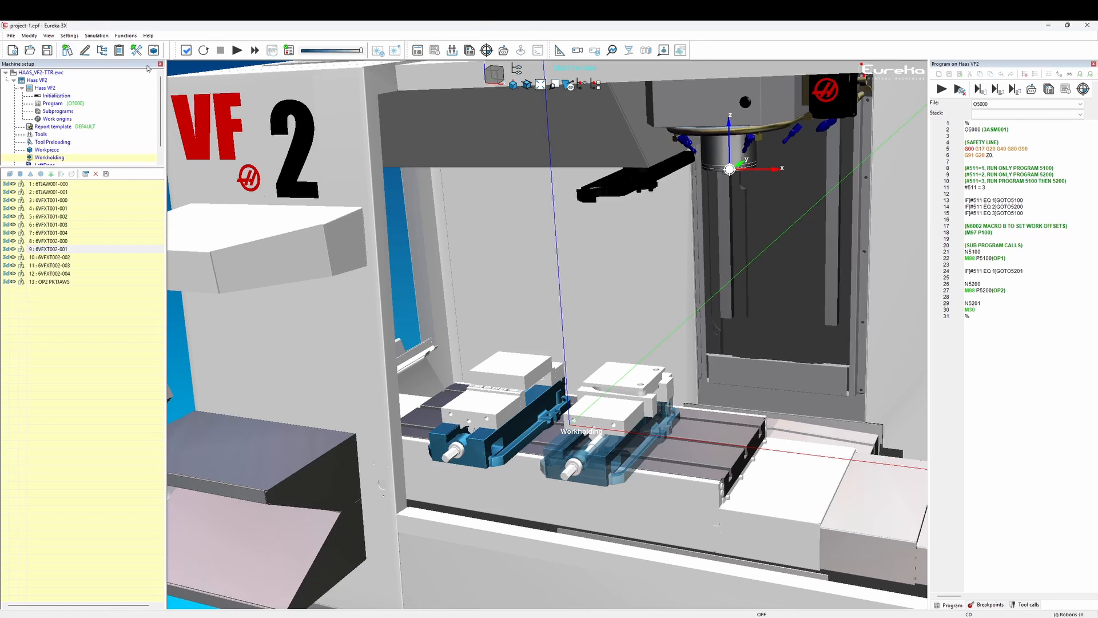
pyautogui.click(161, 64)
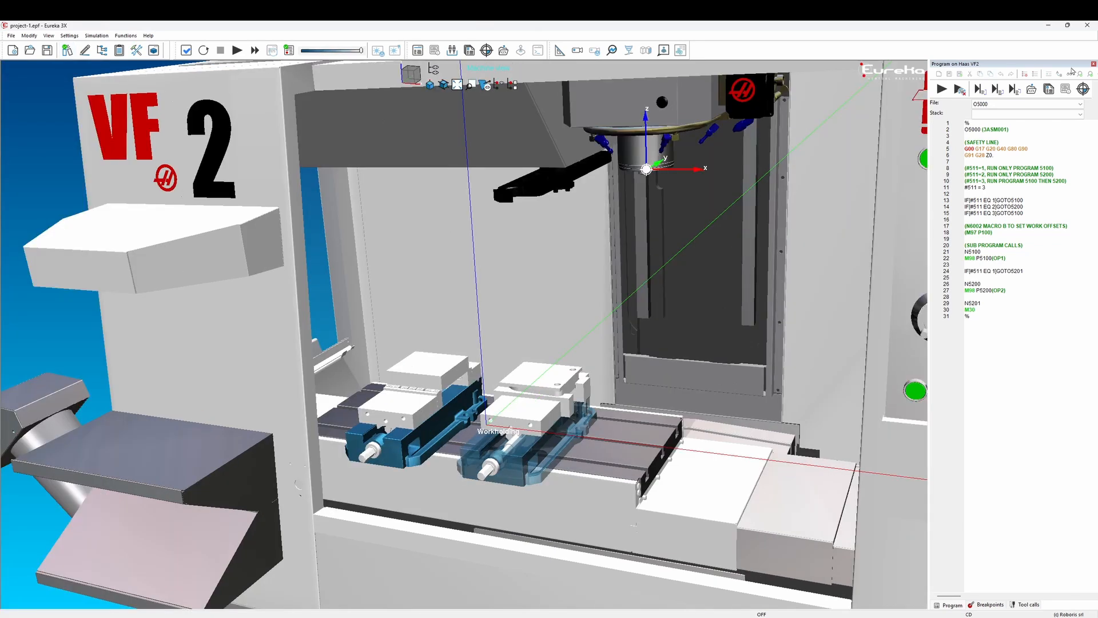
pyautogui.click(1094, 64)
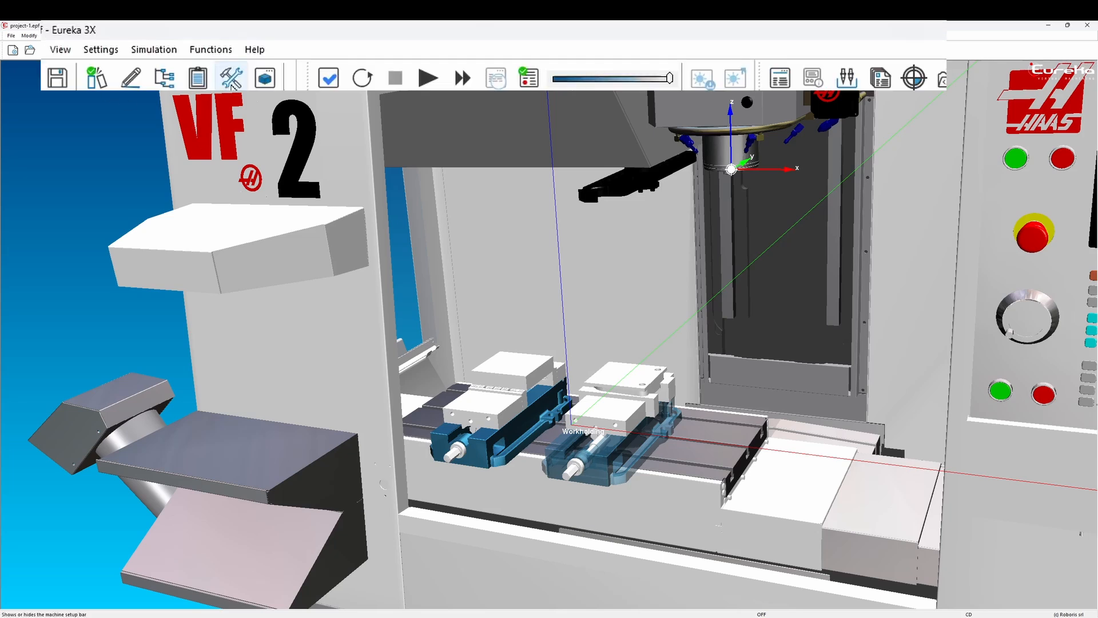
# - Show the machine setup bar, the messages window and the program window
pyautogui.click(232, 78)
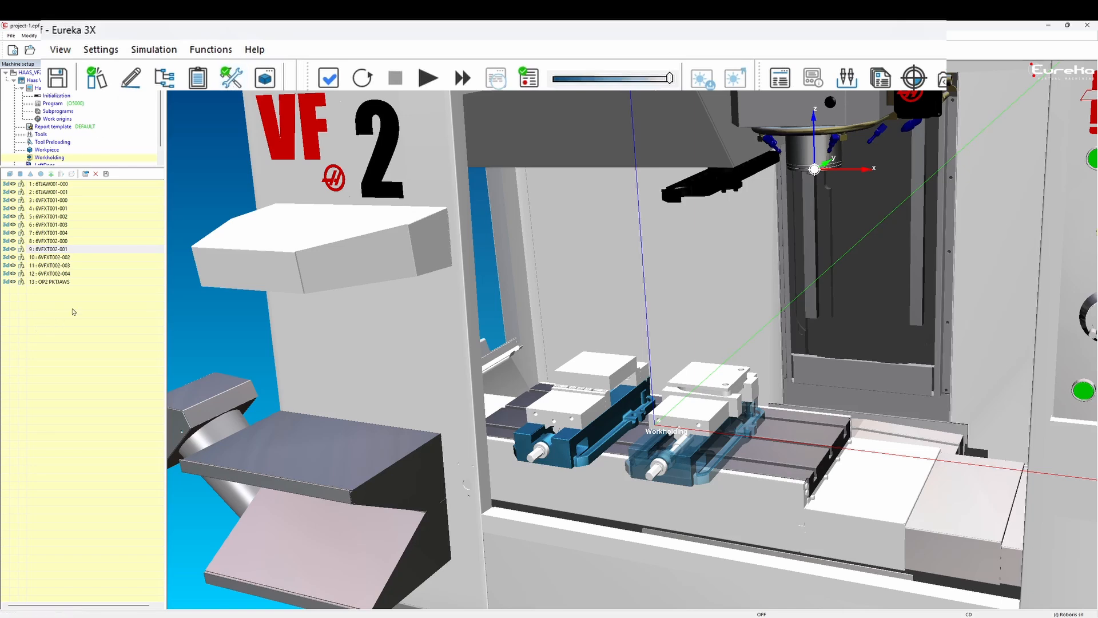
pyautogui.click(198, 79)
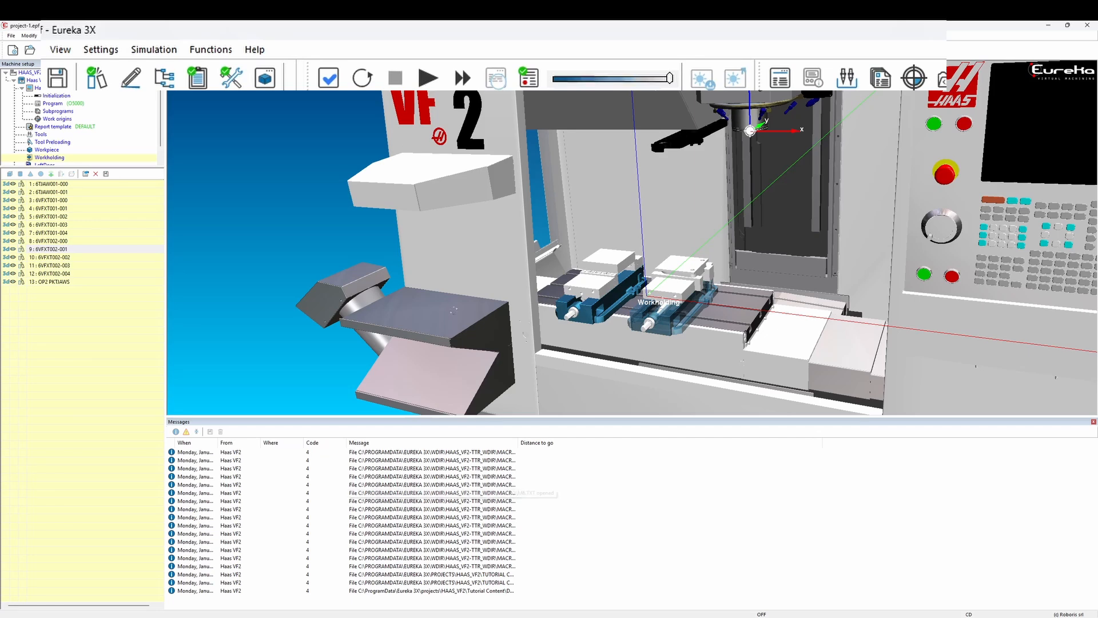
pyautogui.click(781, 78)
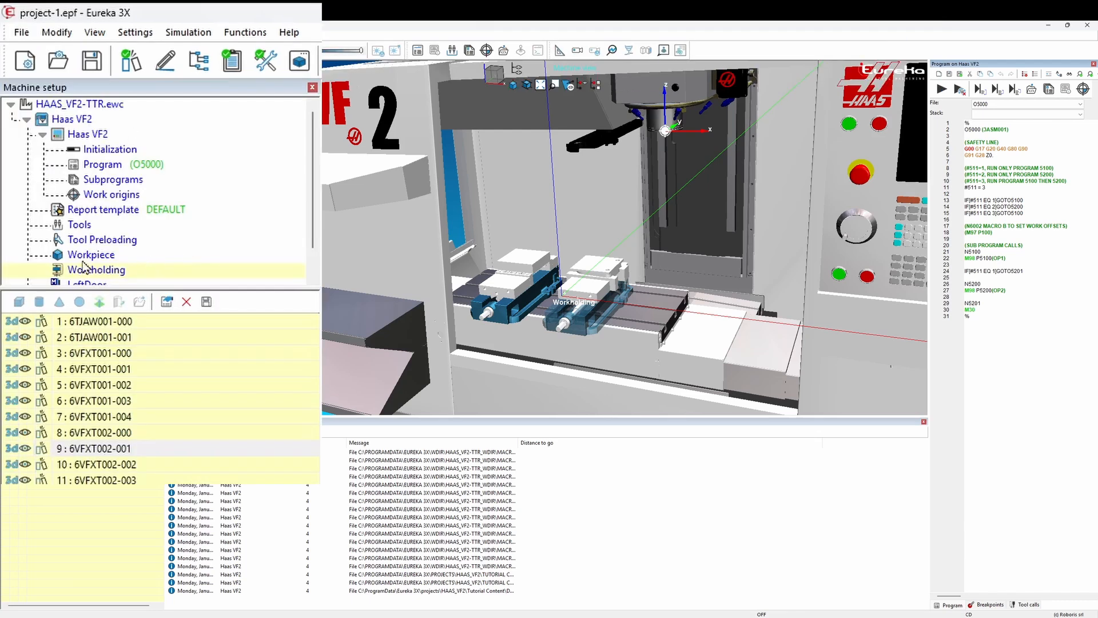
# - Enable collision detection for the OP1 WORKPIECE and OP2 WORKPIECE models of the Workpiece component
pyautogui.click(89, 256)
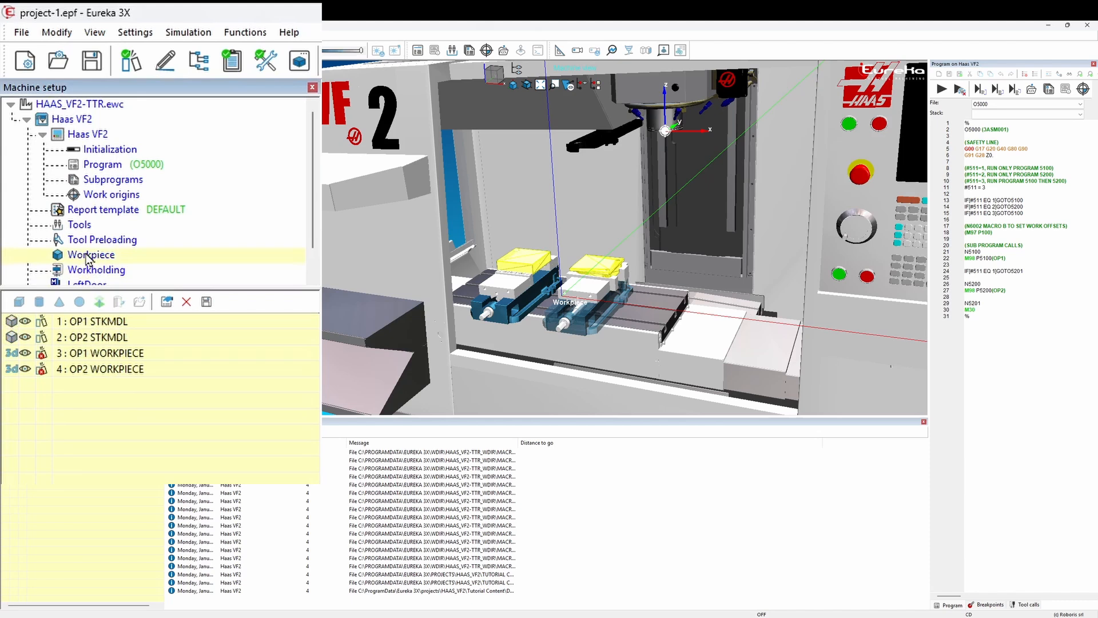
pyautogui.click(41, 355)
pyautogui.click(41, 370)
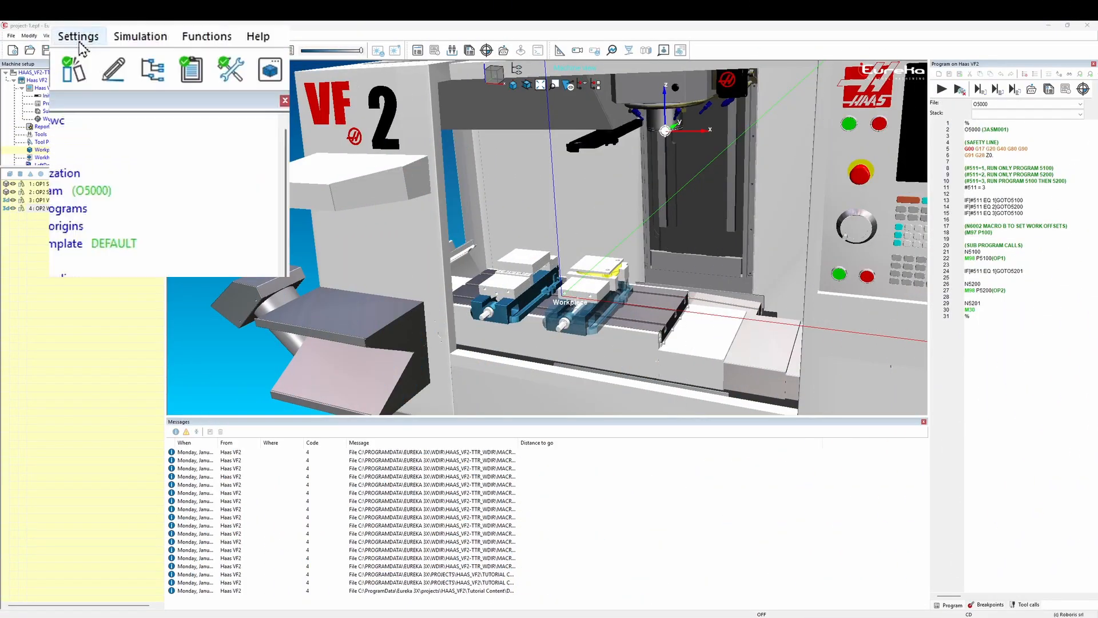
# - Review the warnings settings for which events pause the simulation and which let it continue
pyautogui.click(69, 36)
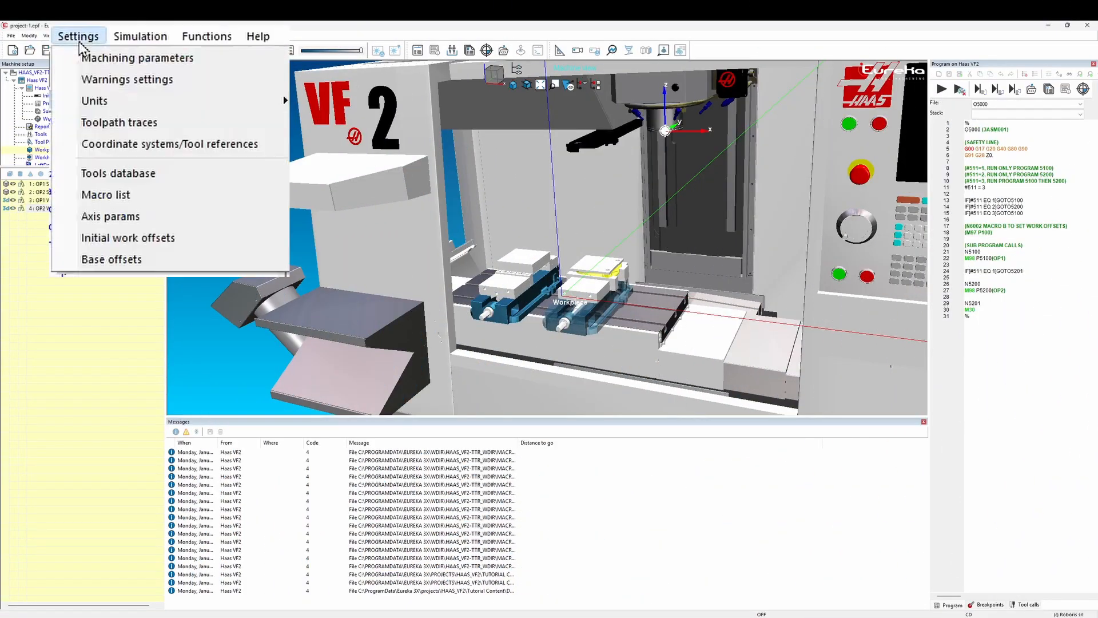
pyautogui.click(135, 79)
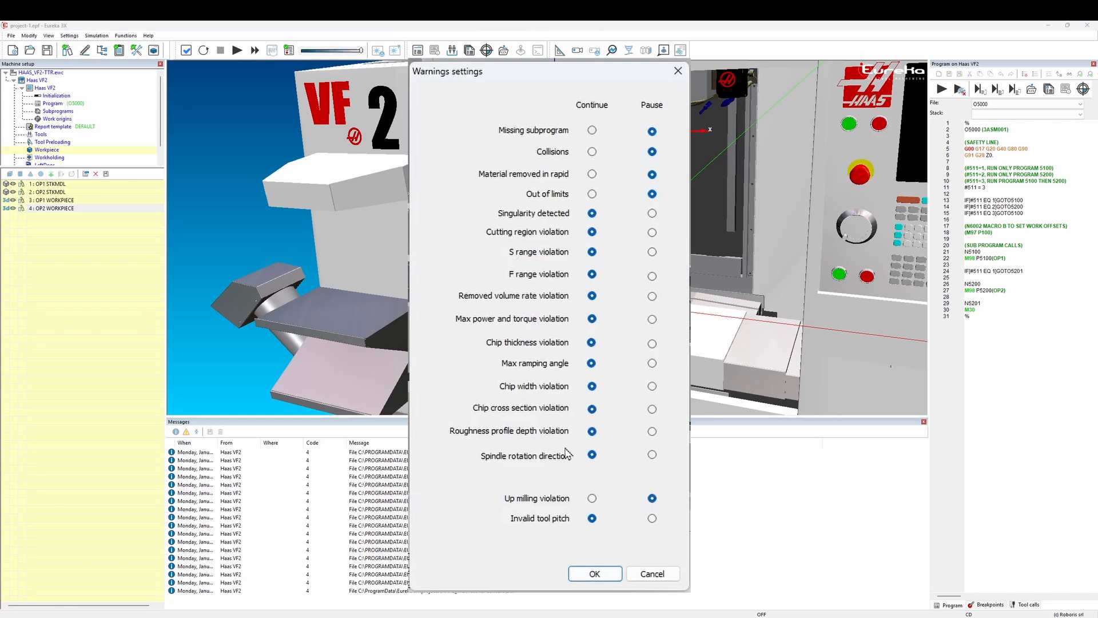
pyautogui.click(595, 575)
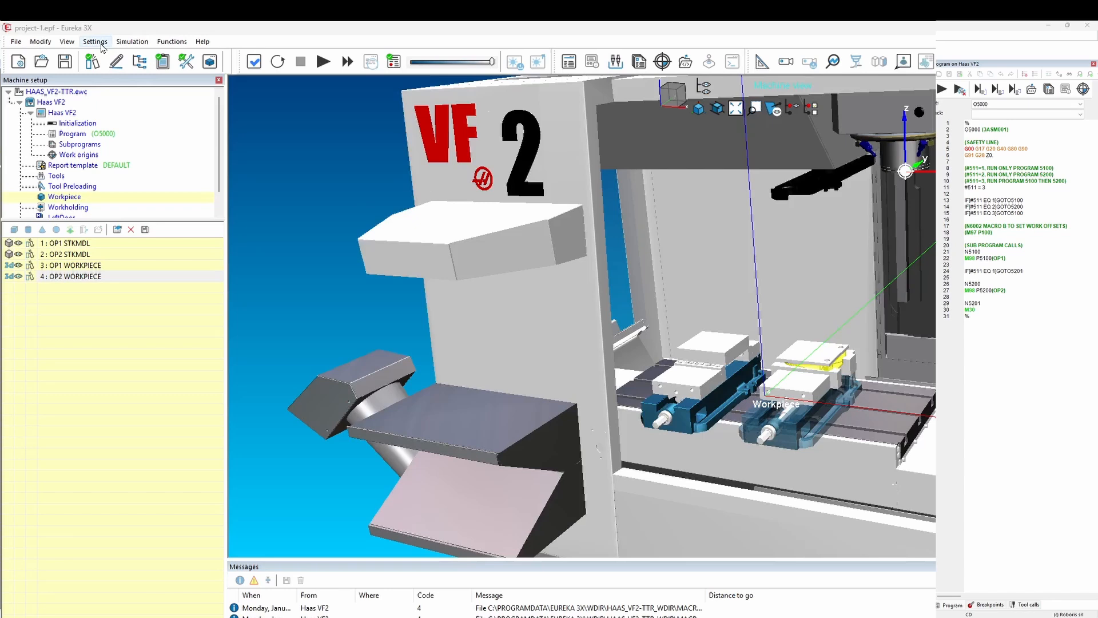
# - Set the machining parameters' visualization quality to the second notch from Performance and stock updating during simulation to Low quality
pyautogui.click(96, 41)
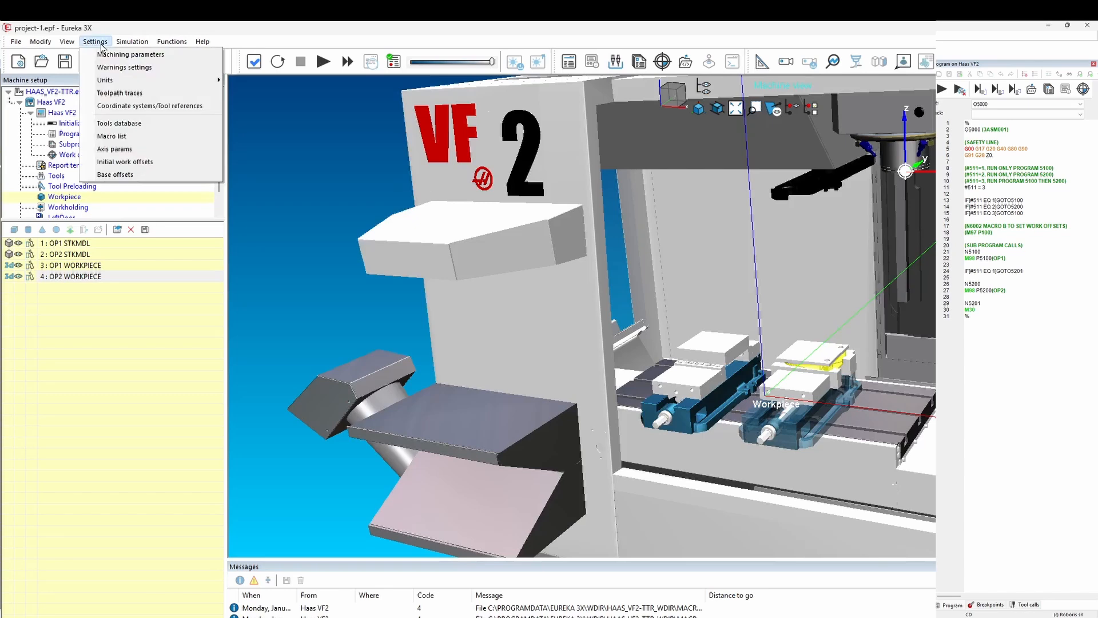
pyautogui.click(175, 57)
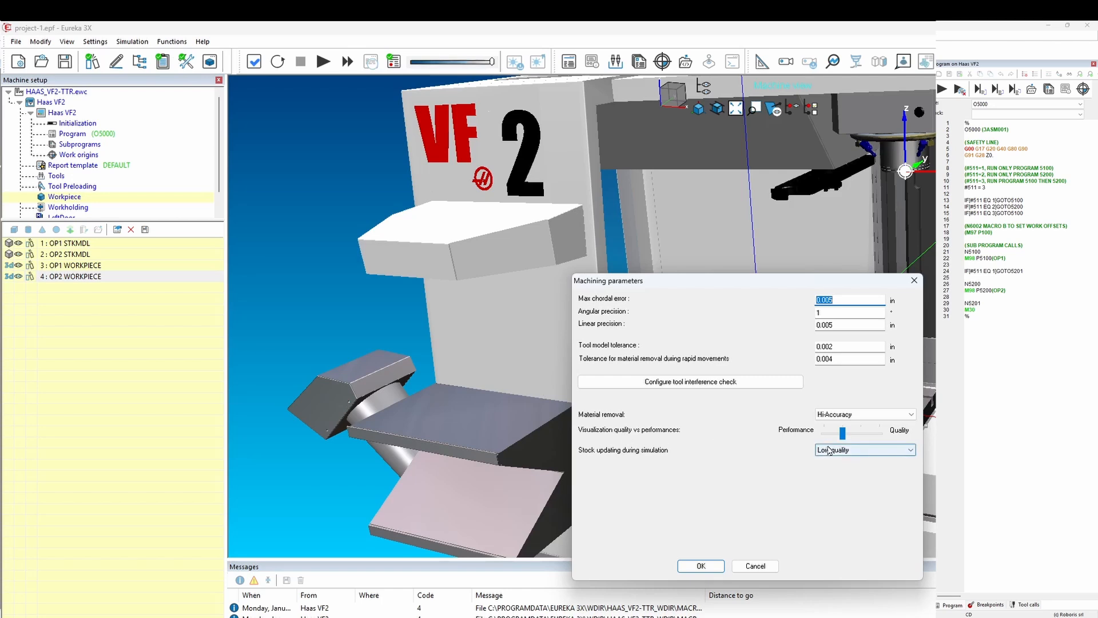
pyautogui.moveTo(842, 440); pyautogui.dragTo(880, 444)
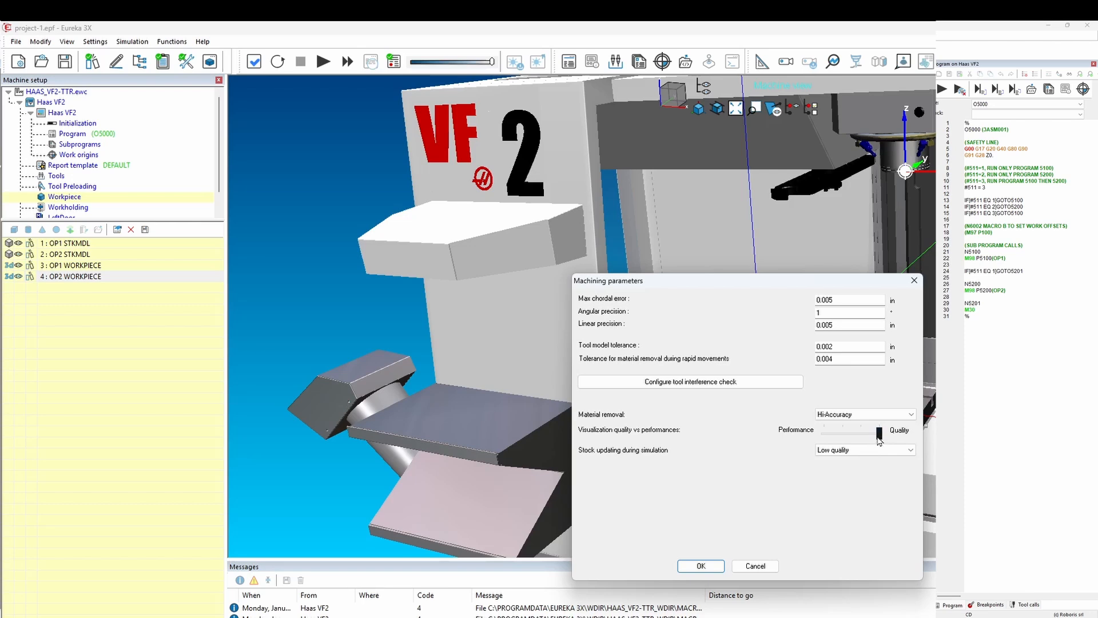
pyautogui.moveTo(880, 440); pyautogui.dragTo(817, 436)
pyautogui.moveTo(825, 436); pyautogui.dragTo(840, 442)
pyautogui.click(911, 452)
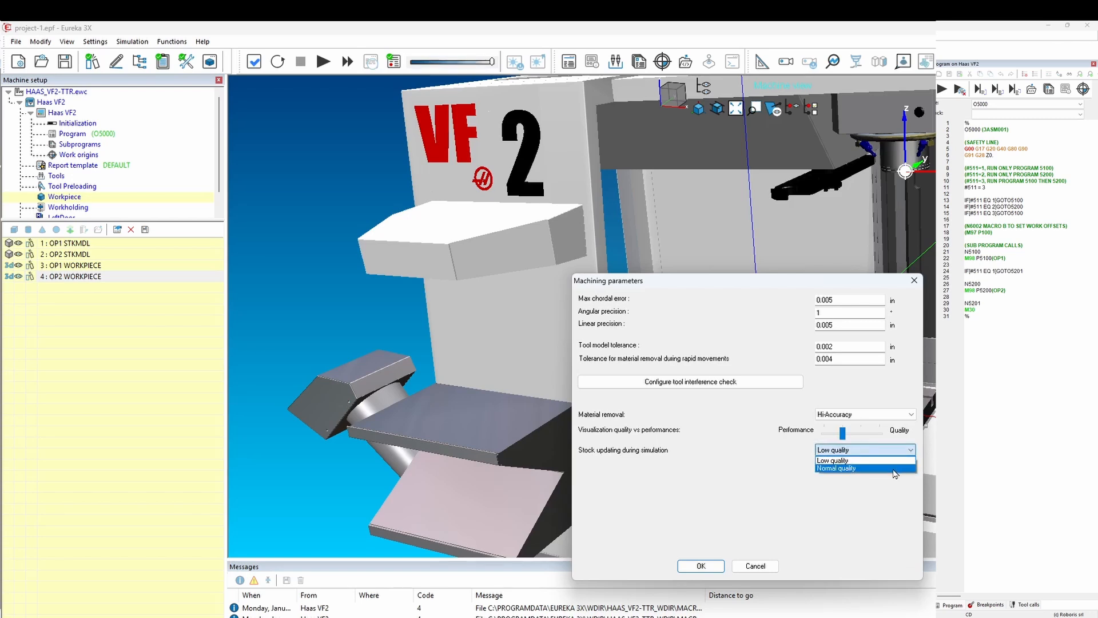
pyautogui.click(895, 462)
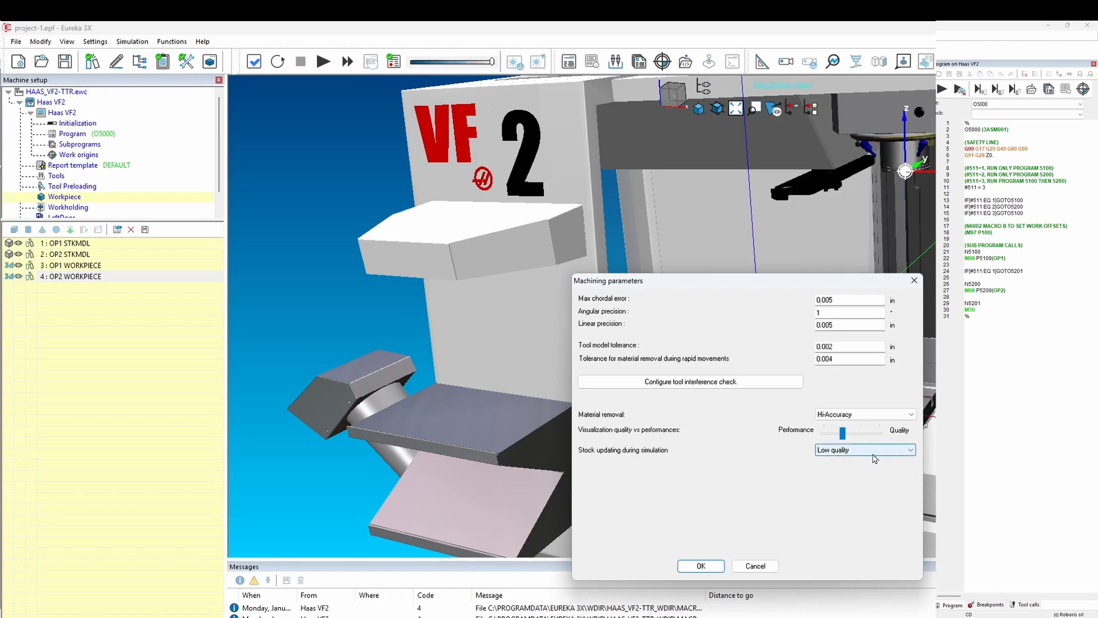
pyautogui.click(701, 565)
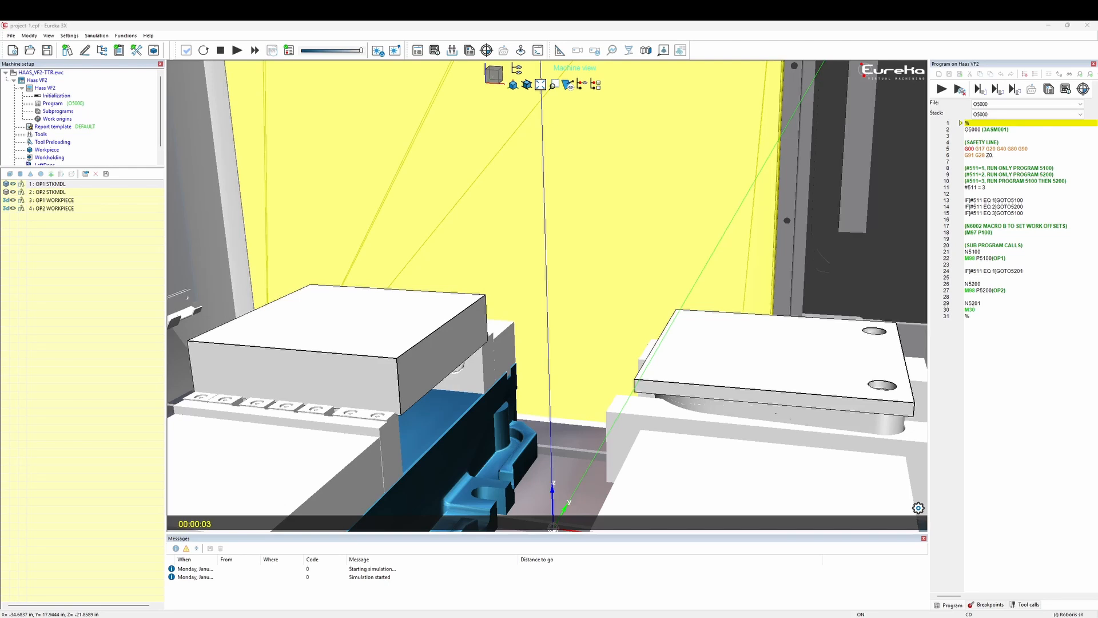
# - Reset the simulation with the stock recovered to its original shape, and hide the OP1 STKMDL and OP2 STKMDL models of the Workpiece component
pyautogui.click(203, 50)
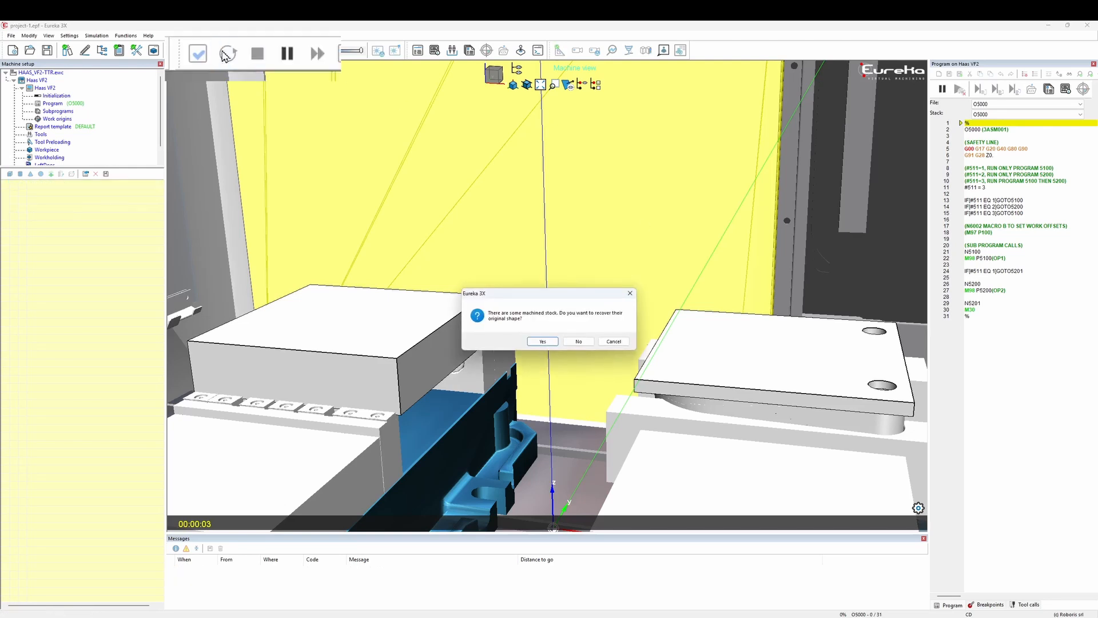
pyautogui.click(532, 342)
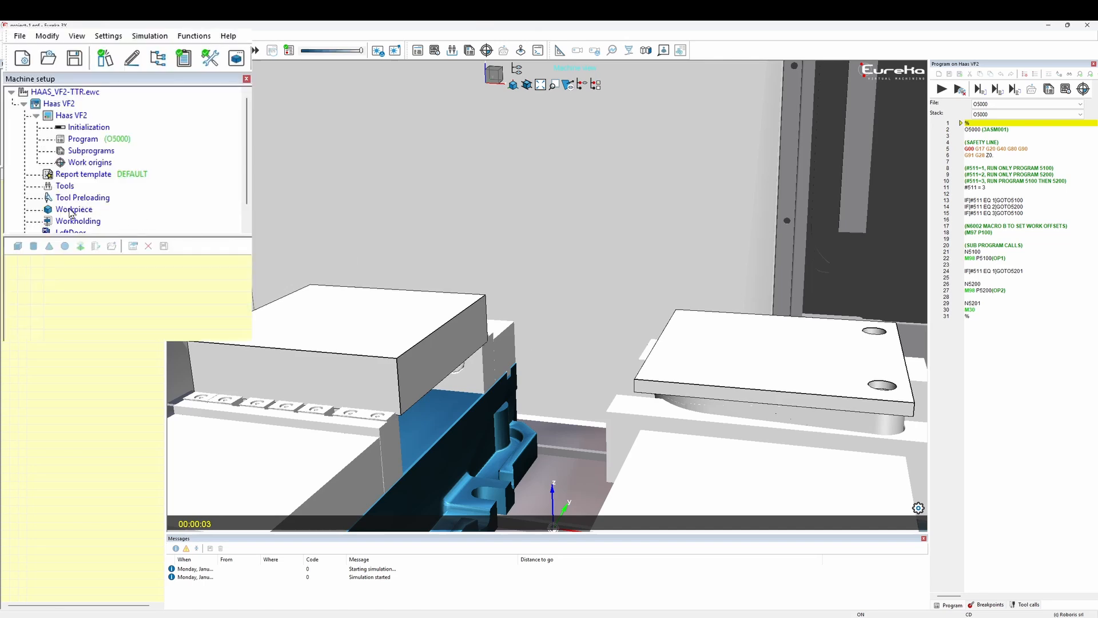
pyautogui.click(47, 149)
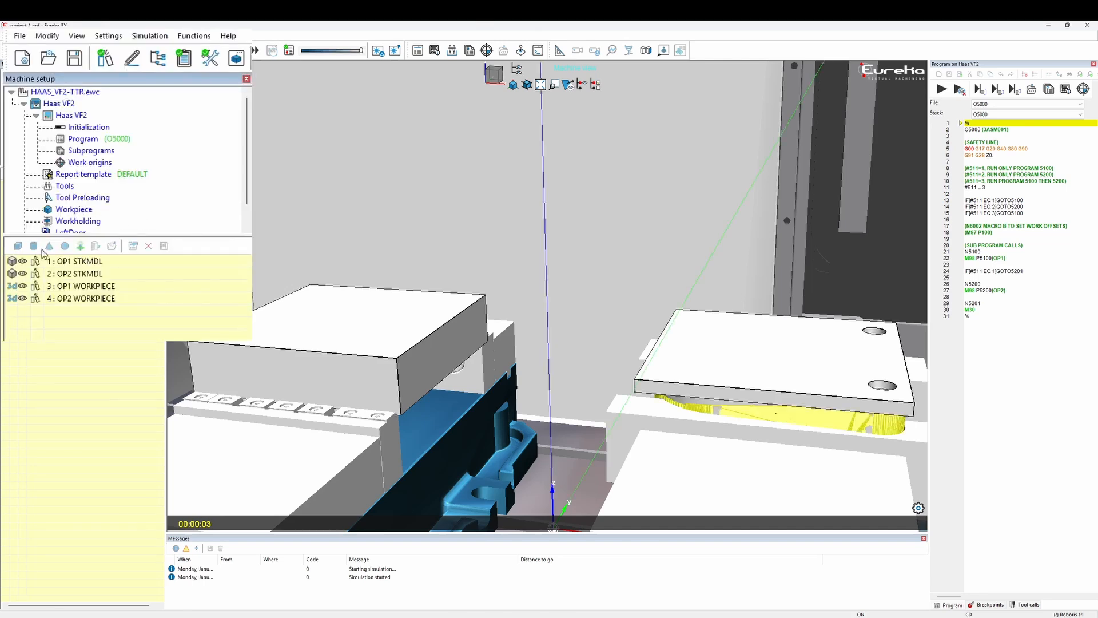
pyautogui.click(22, 262)
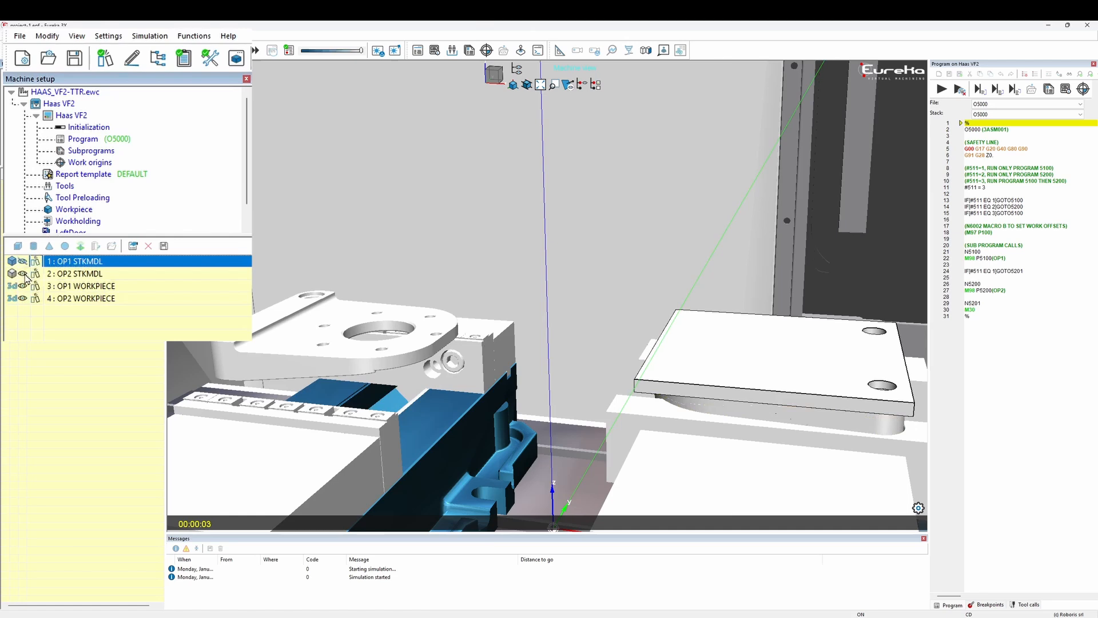
pyautogui.click(23, 273)
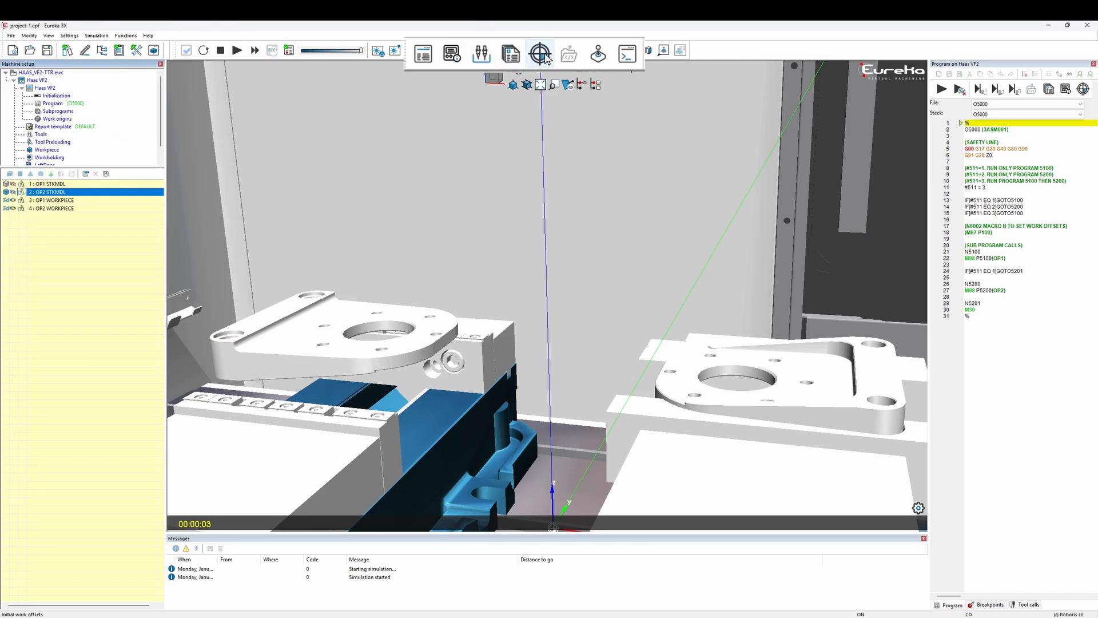
# - Add a G54 initial work offset located at the center of the OP1 workpiece's large central bore
pyautogui.click(488, 52)
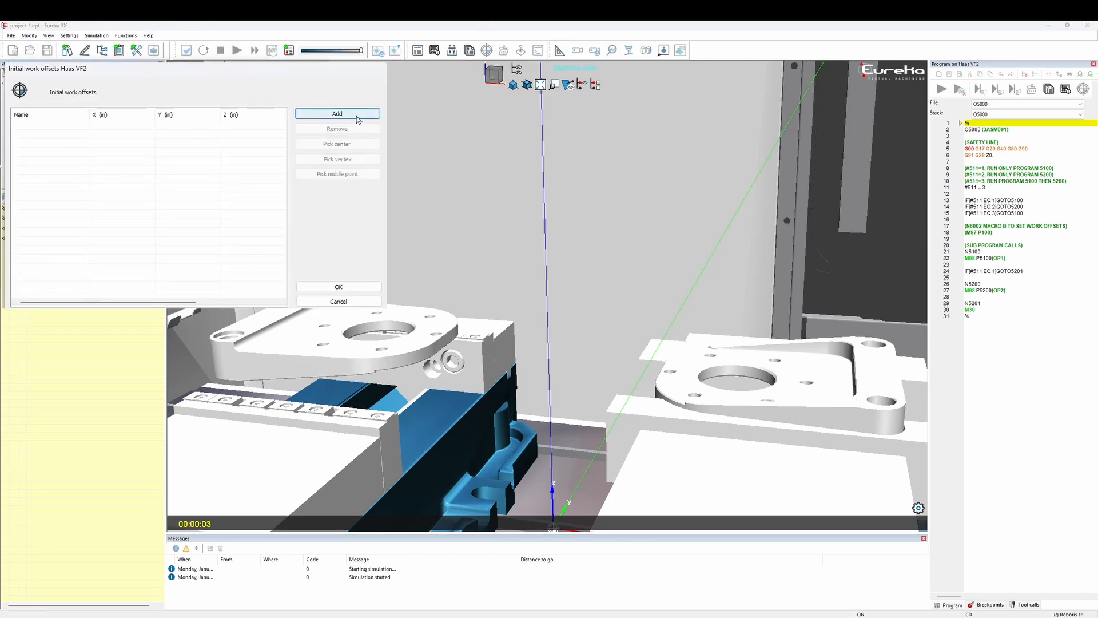
pyautogui.click(357, 118)
pyautogui.click(33, 131)
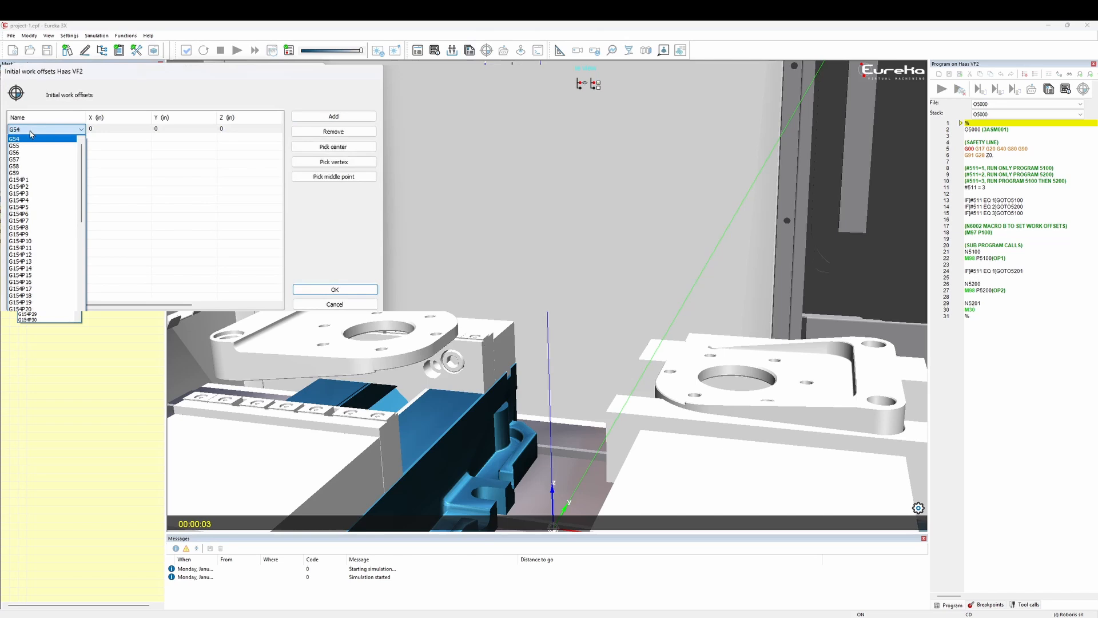
pyautogui.click(33, 142)
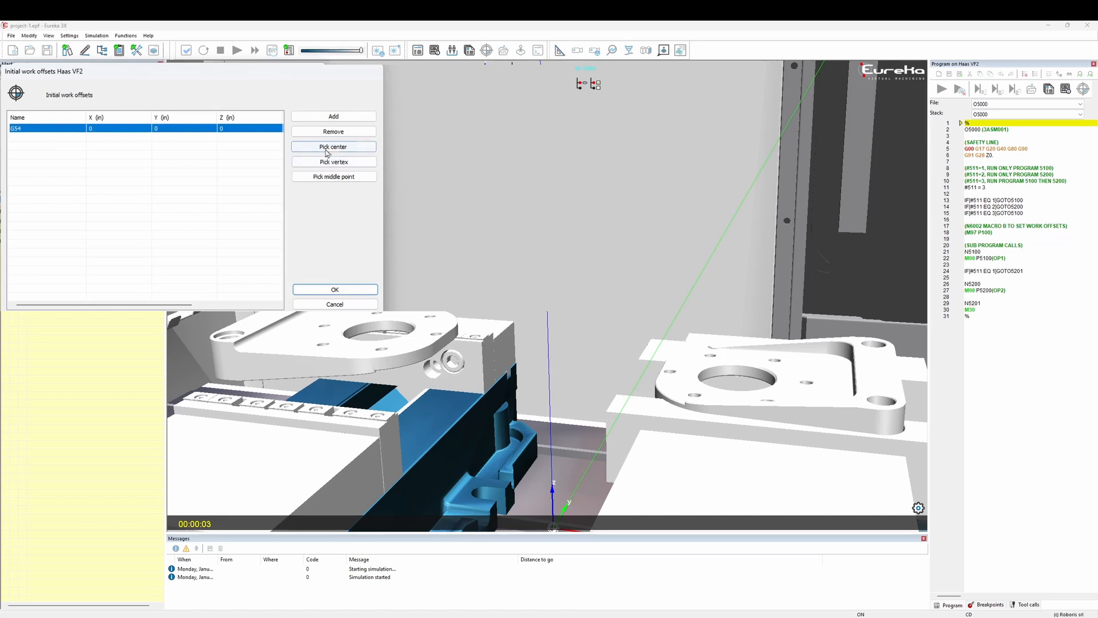
pyautogui.click(361, 148)
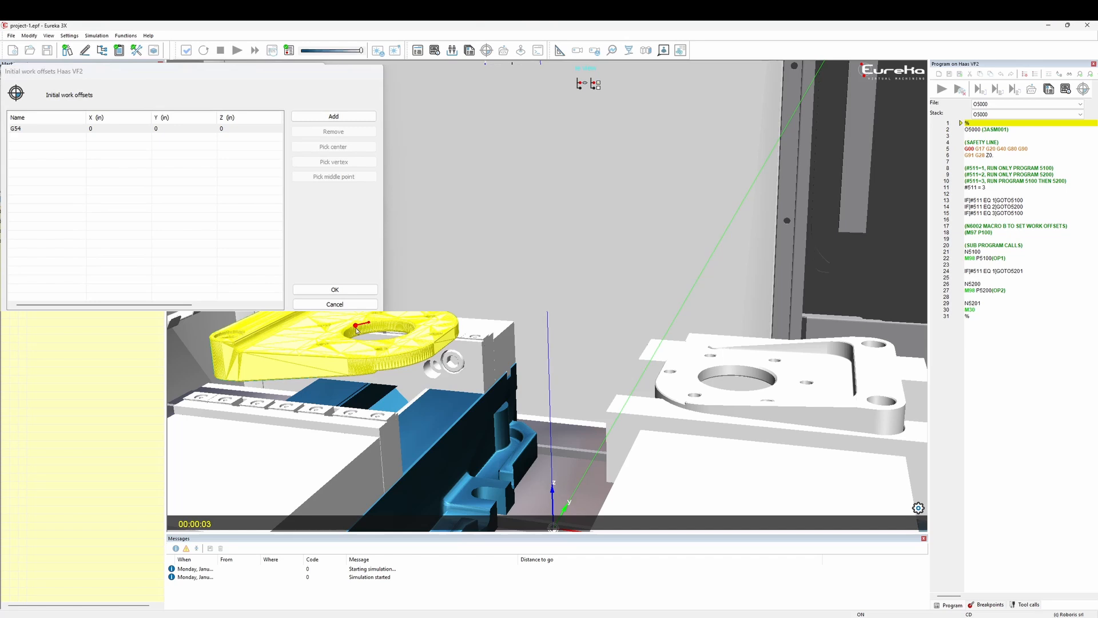
pyautogui.click(348, 333)
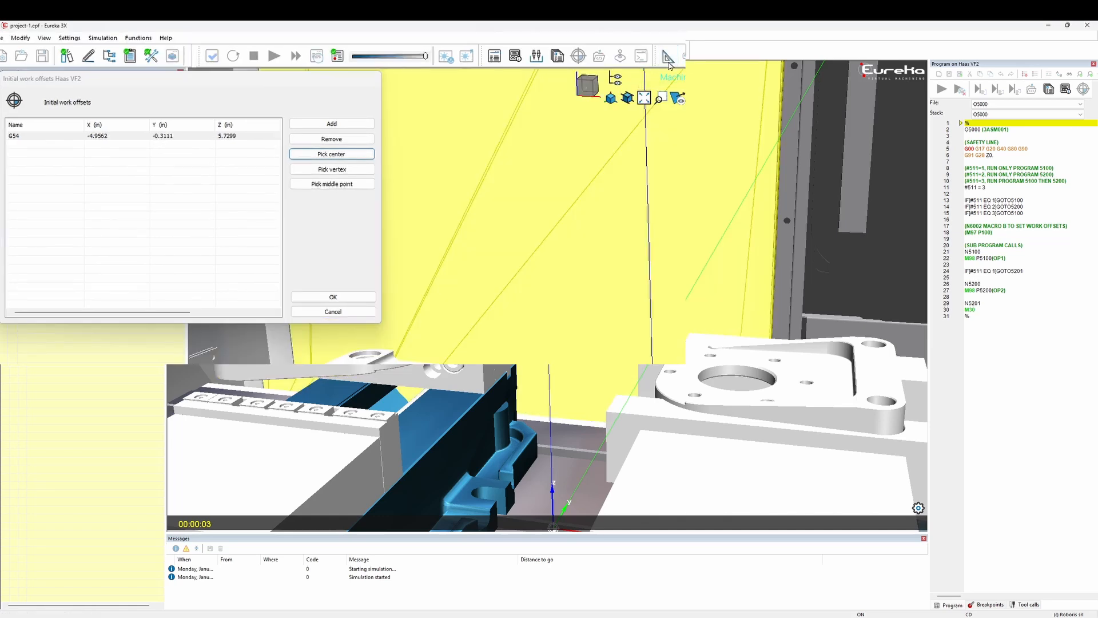
# - Measure the point position on the OP1 workpiece's top face beside the end hole, using the Workholding coordinate system
pyautogui.click(668, 62)
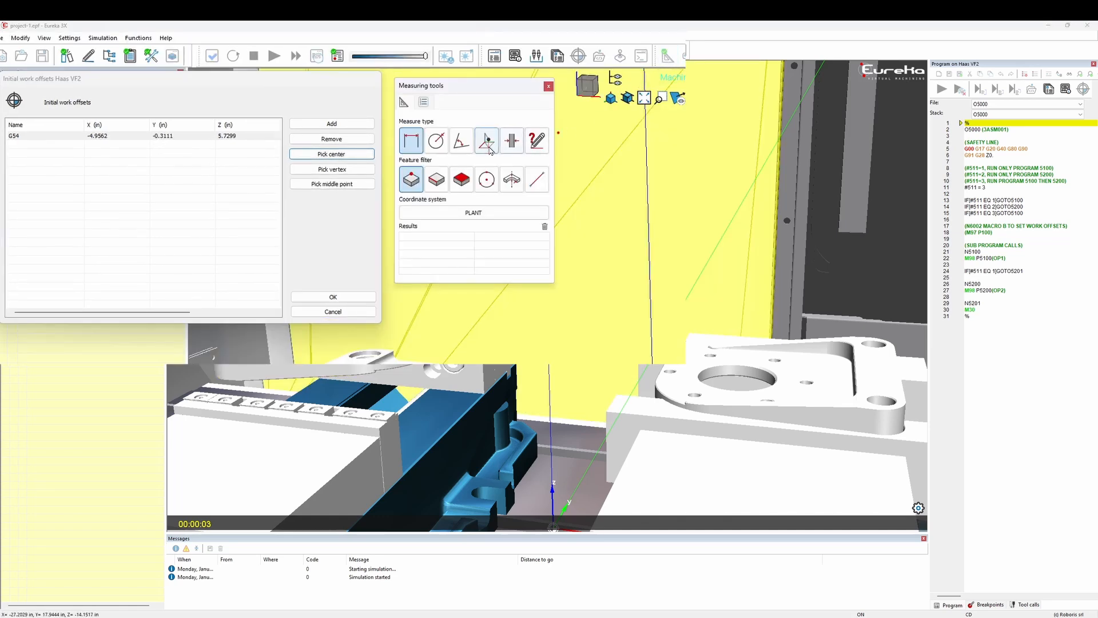
pyautogui.click(489, 148)
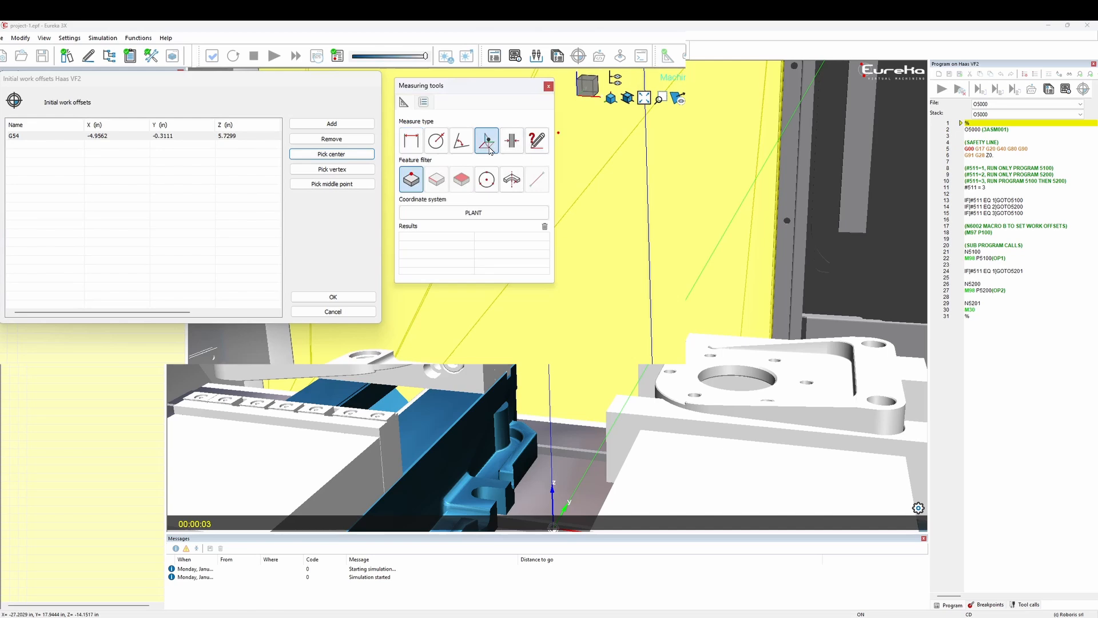
pyautogui.click(499, 214)
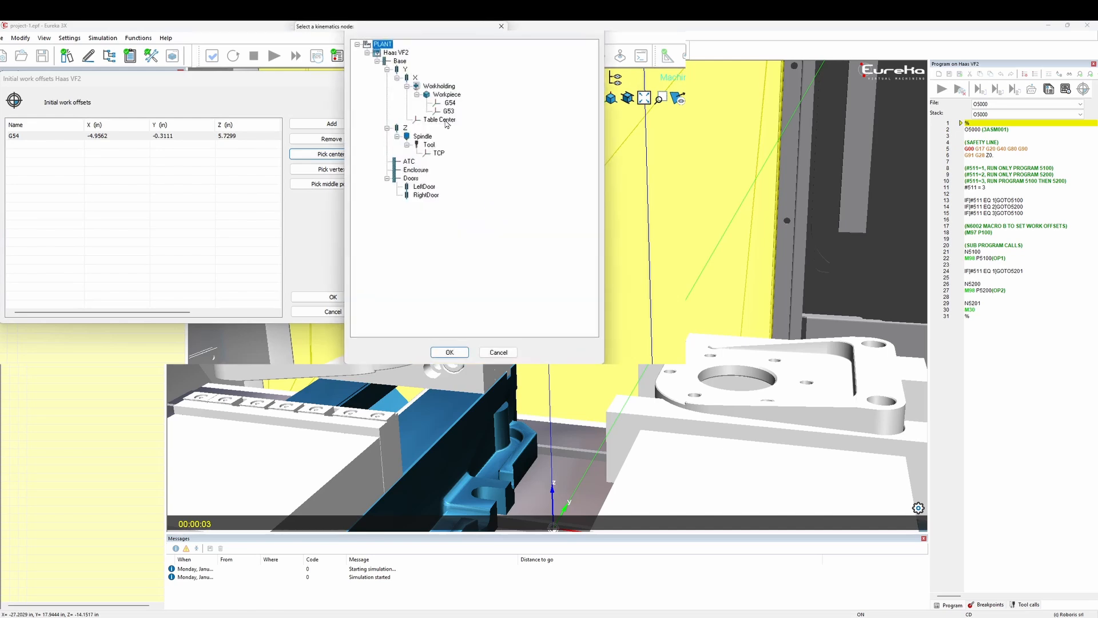
pyautogui.click(447, 87)
pyautogui.click(455, 352)
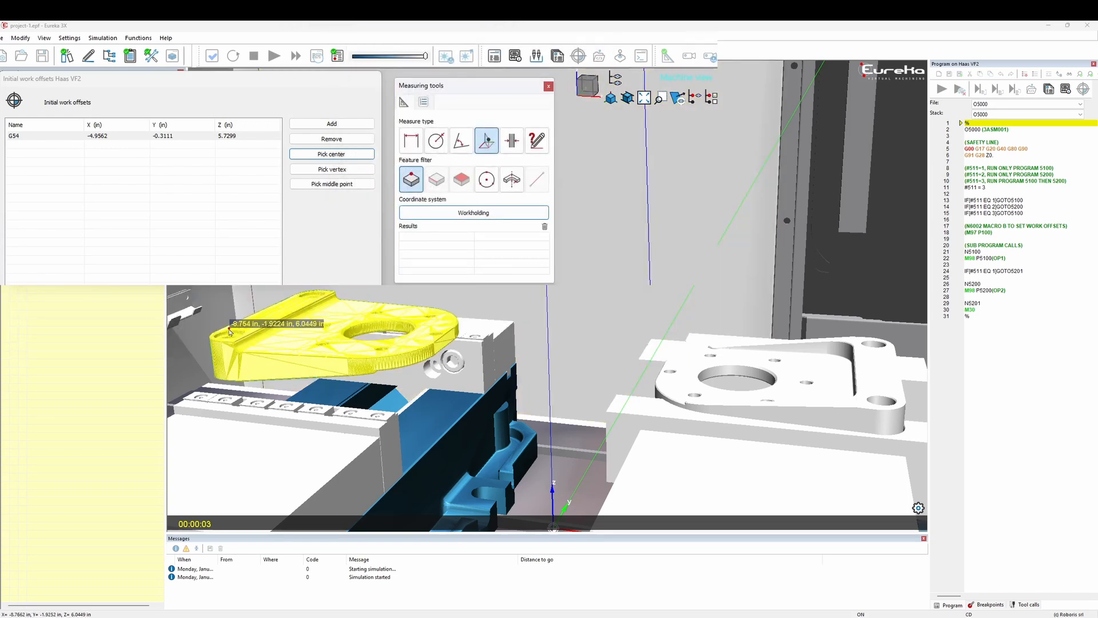
pyautogui.click(229, 331)
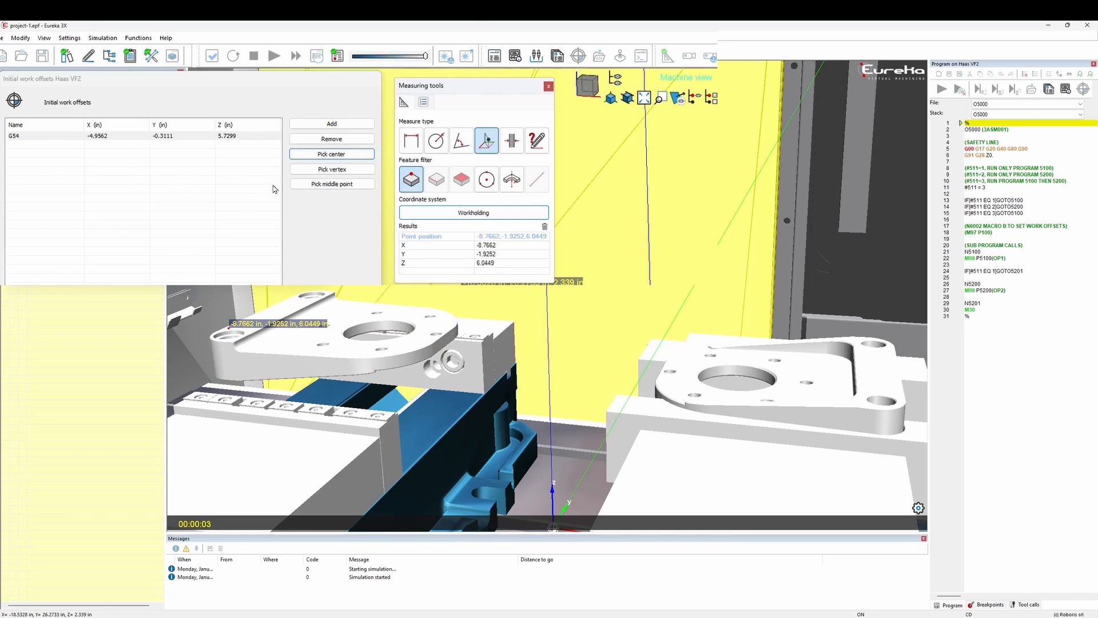
# - Set the G54 work offset's Z value to 6.0449 in and close the measuring tools
pyautogui.doubleClick(238, 135)
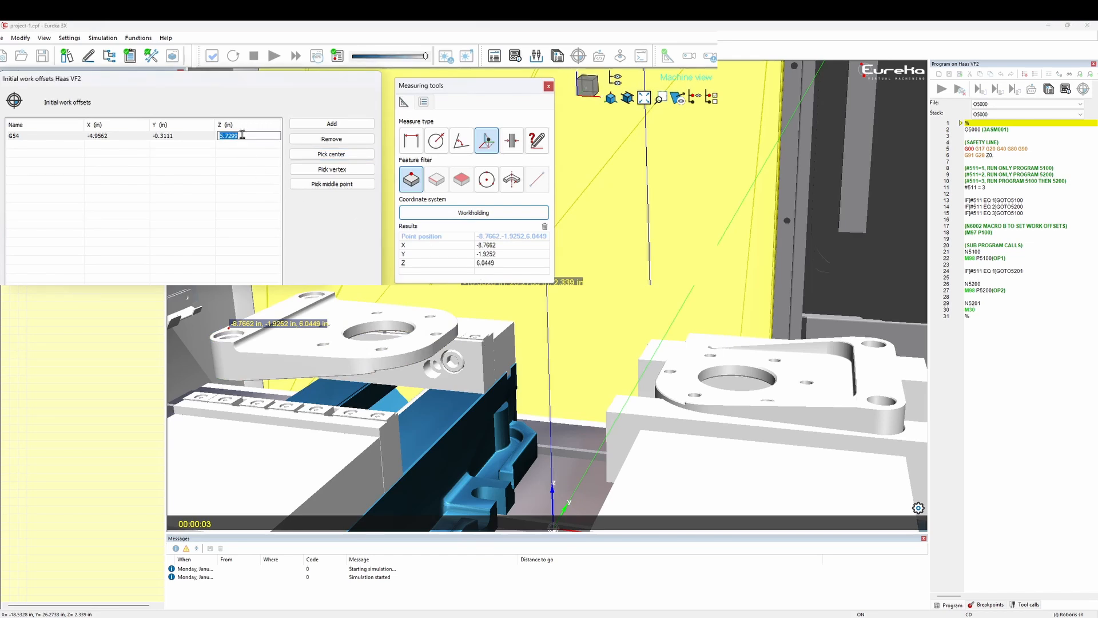
pyautogui.write('6.0449')
pyautogui.press('Return')
pyautogui.click(549, 87)
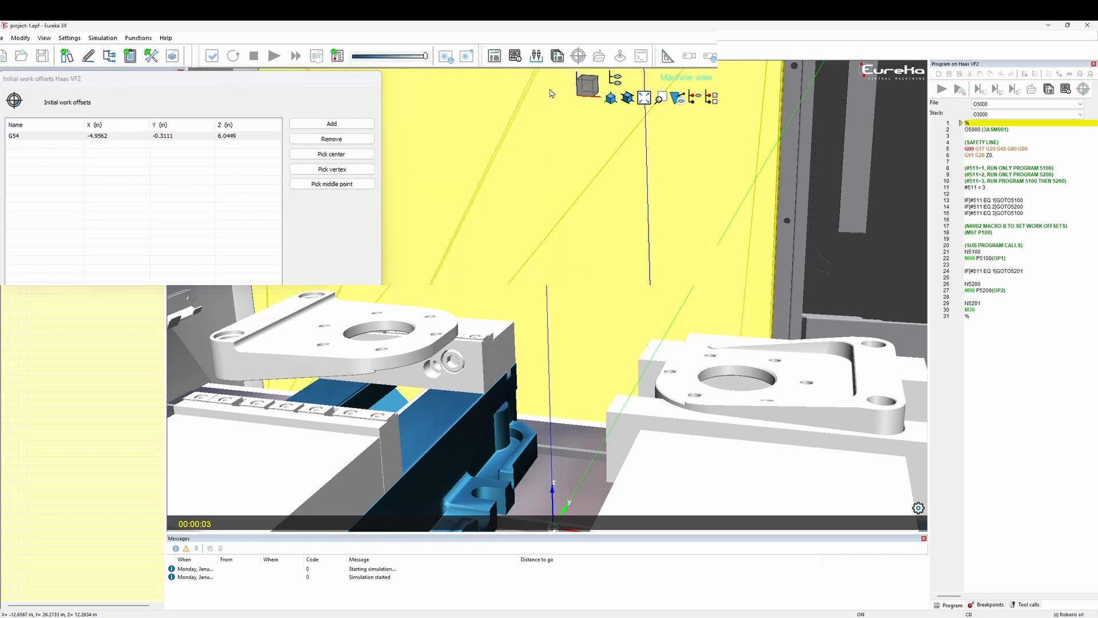
# - Add a G55 initial work offset located at the center of the OP2 workpiece's large central bore
pyautogui.click(341, 126)
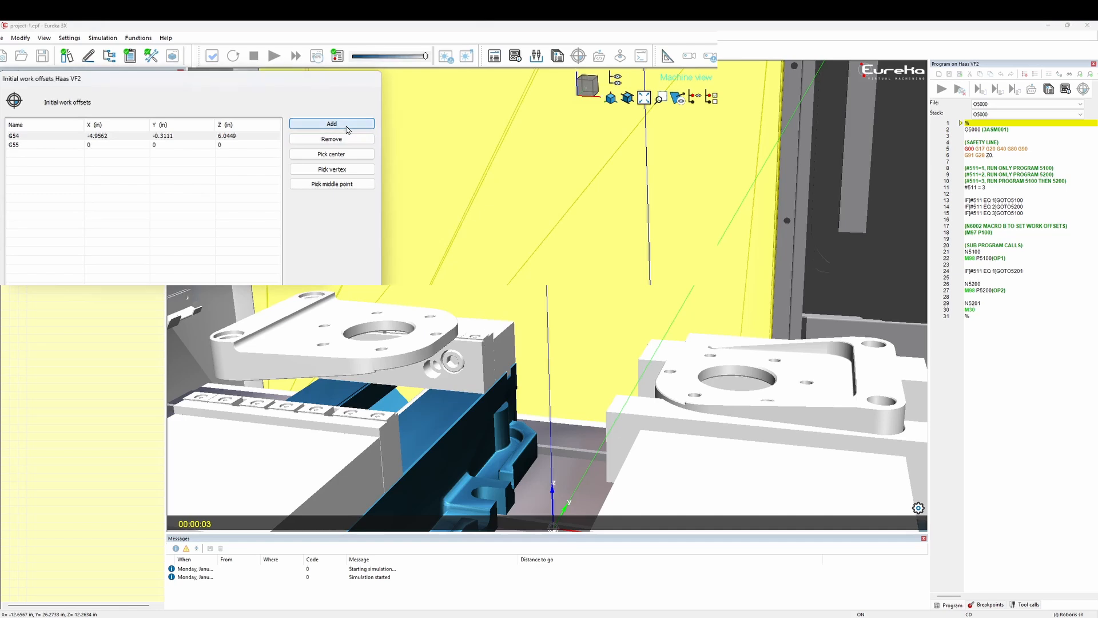
pyautogui.click(51, 146)
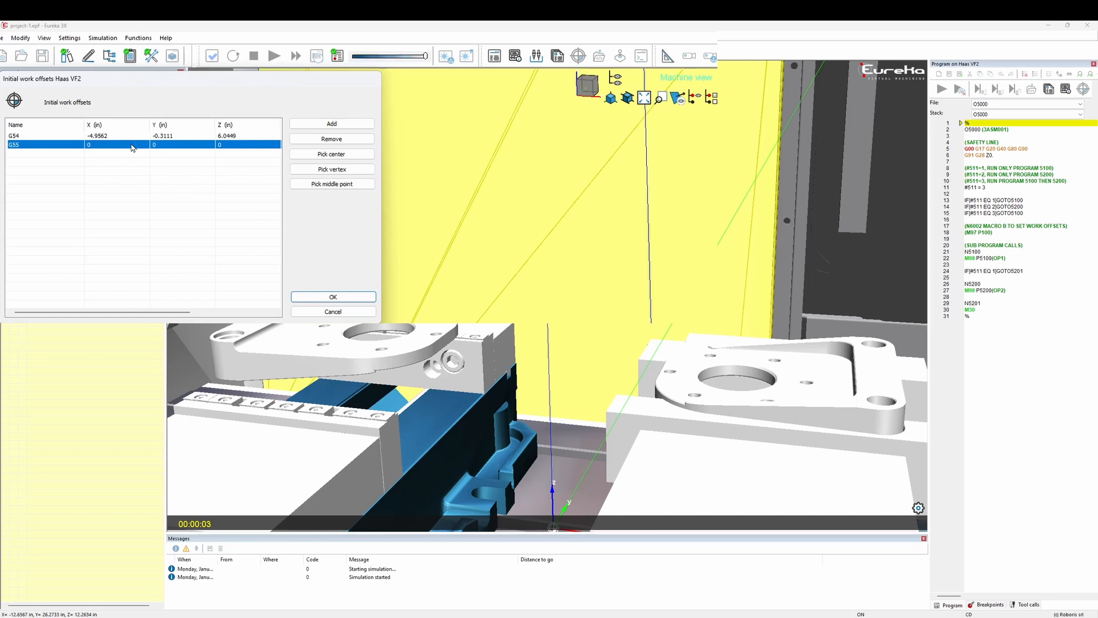
pyautogui.click(332, 154)
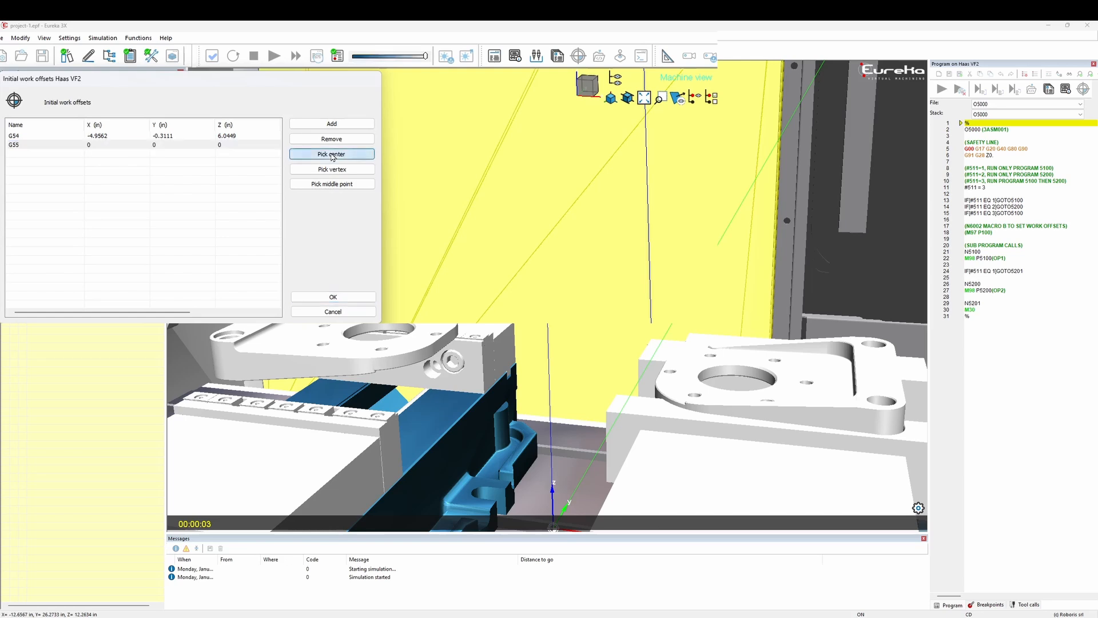
pyautogui.click(761, 375)
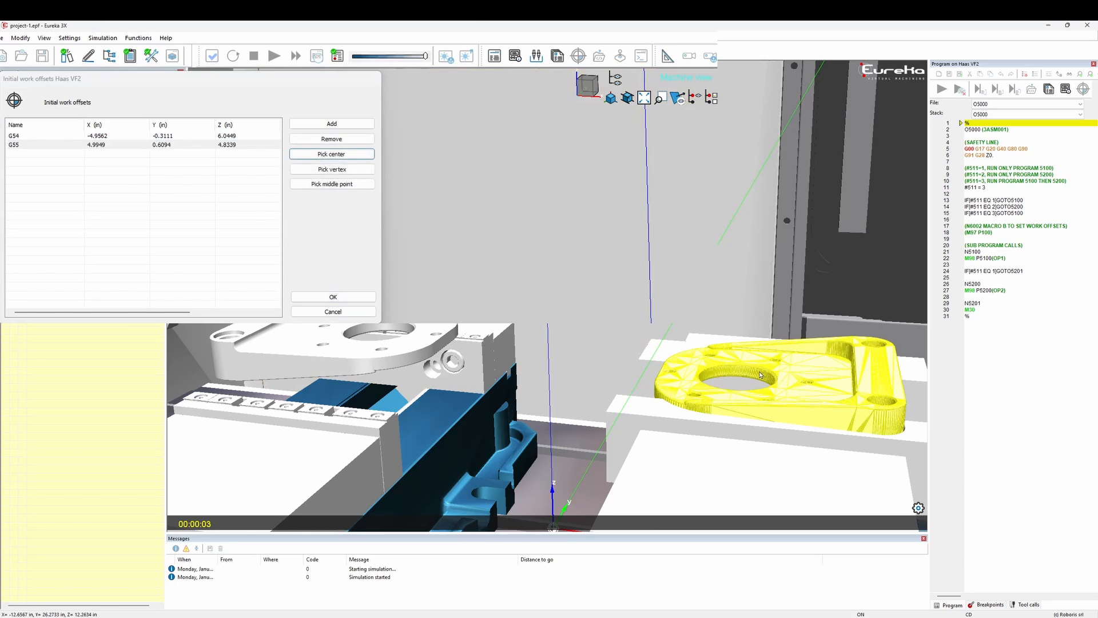
# - Measure the point position on the OP2 workpiece's top face beside the front end hole, relative to Workholding
pyautogui.click(667, 56)
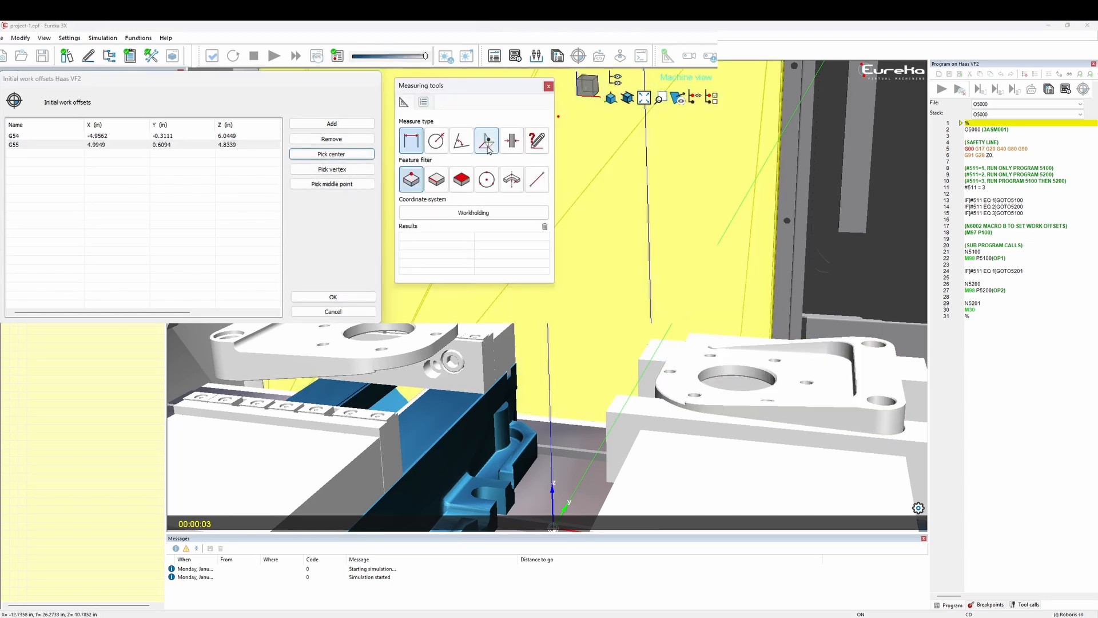
pyautogui.click(488, 144)
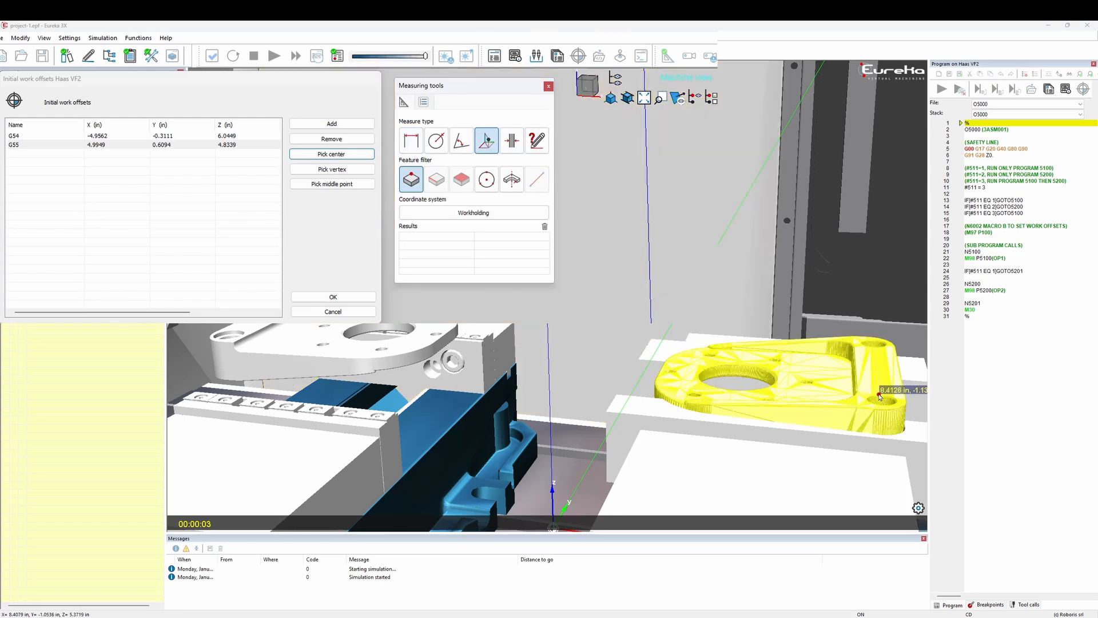
pyautogui.click(880, 396)
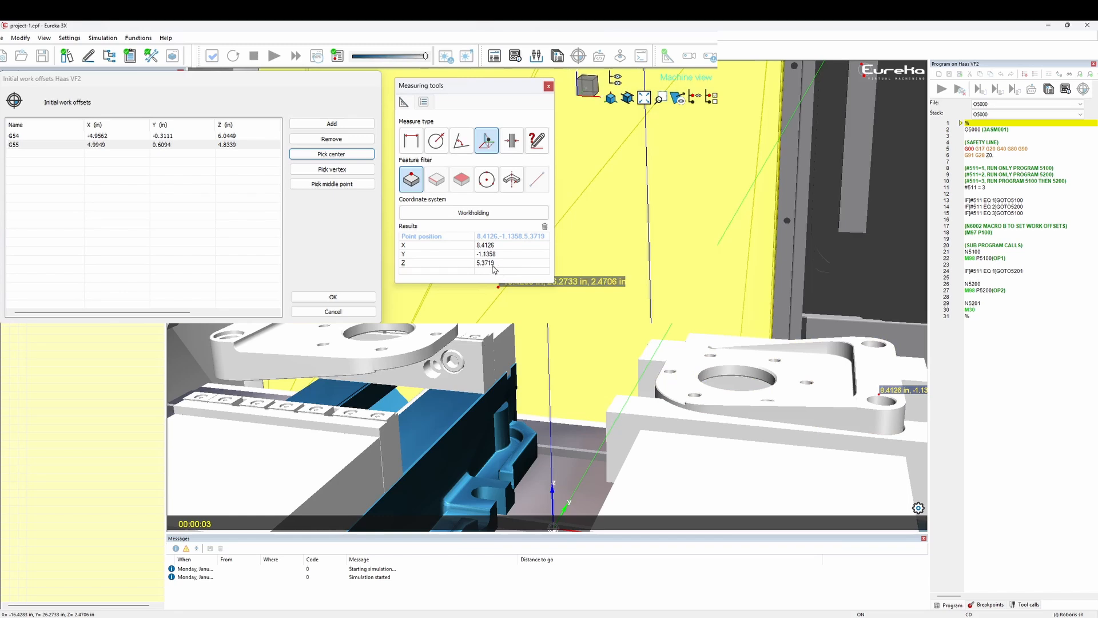
# - Set the G55 work offset's Z value to 5.3719 in and accept the initial work offsets
pyautogui.doubleClick(240, 145)
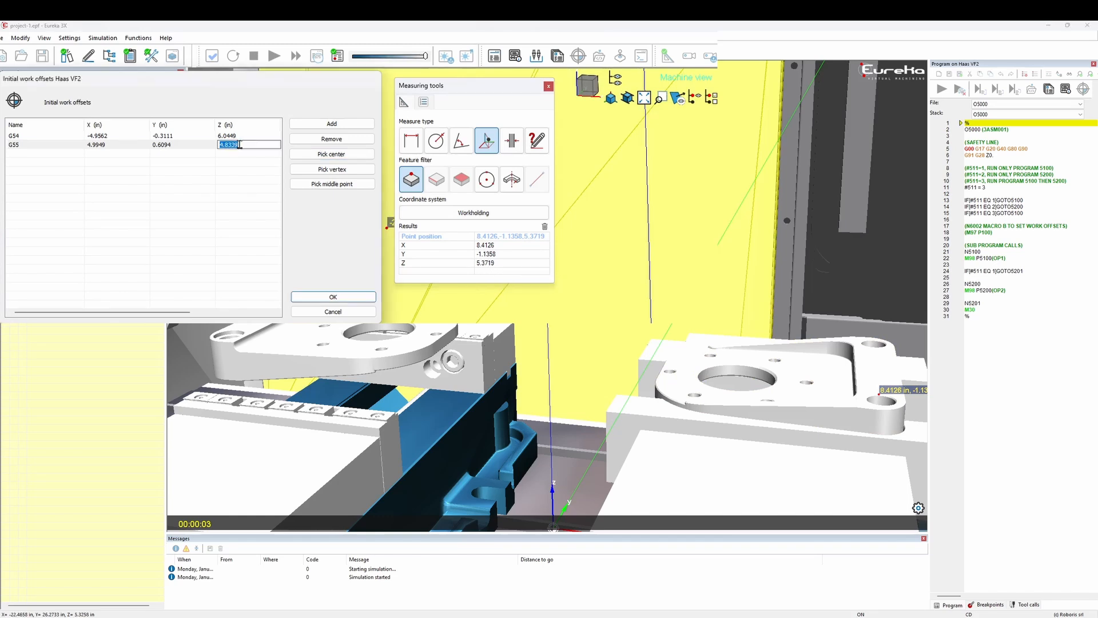
pyautogui.write('5.3719')
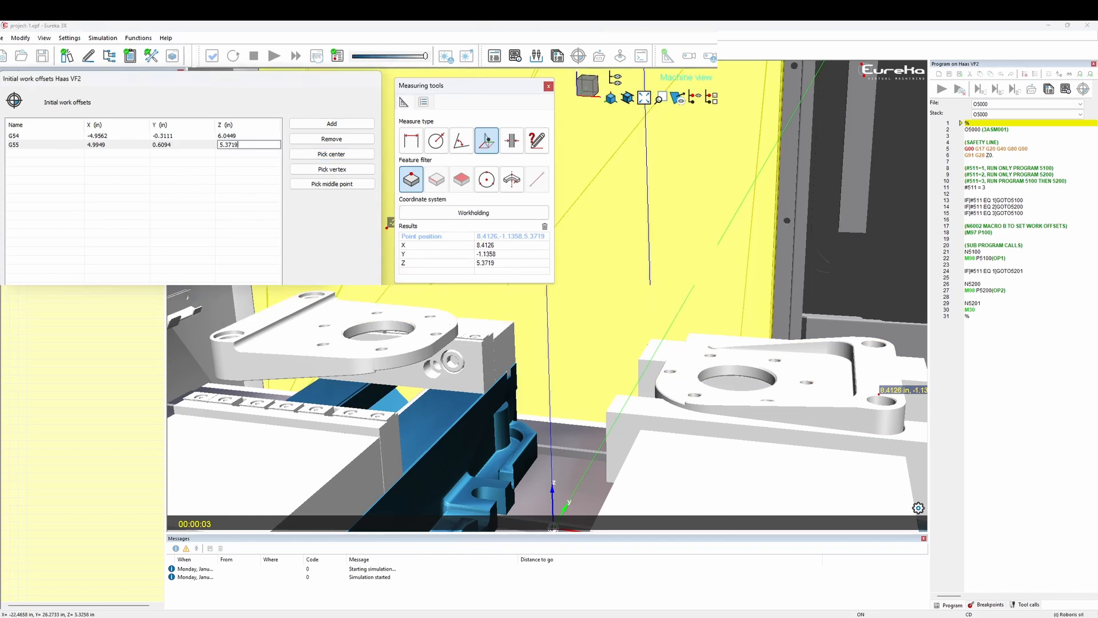
pyautogui.press('Return')
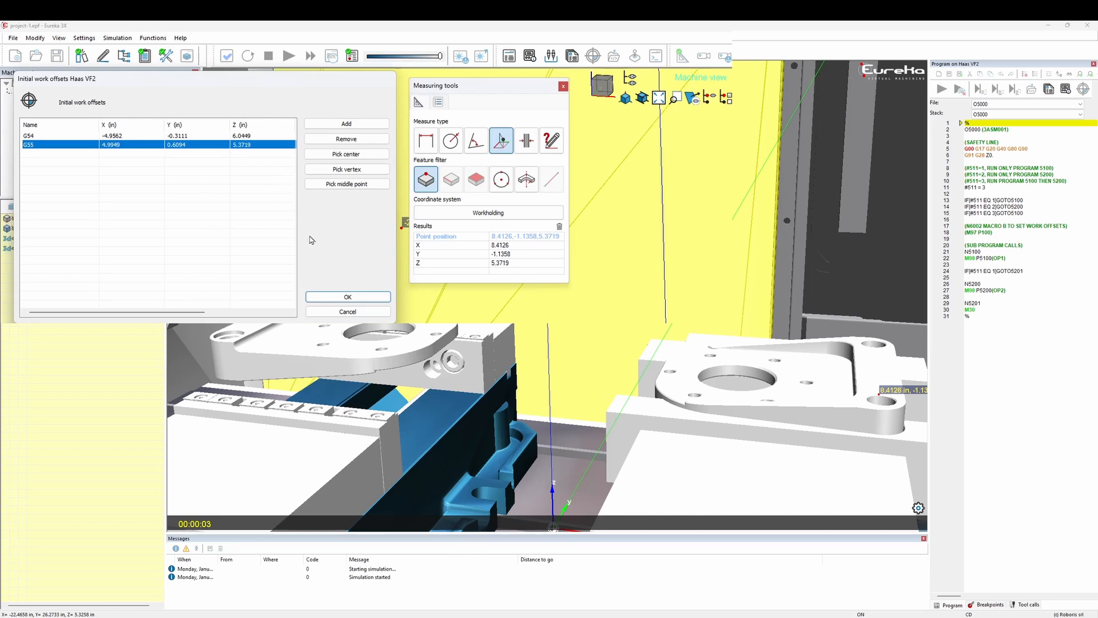
pyautogui.click(376, 299)
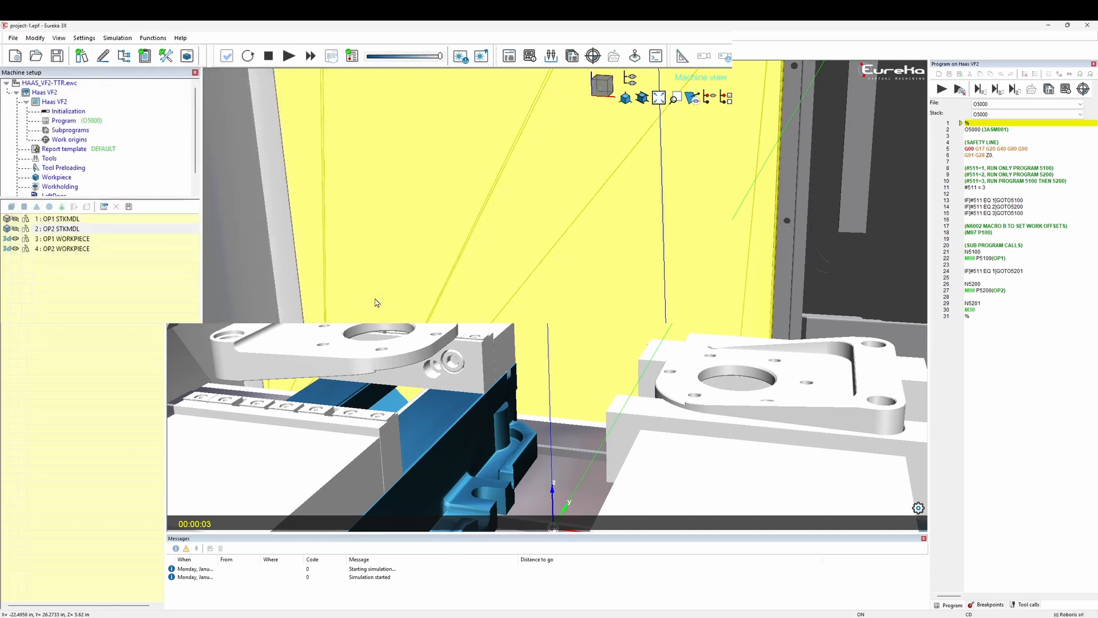
# - Make the OP2 and OP1 stock models visible again in the machine view
pyautogui.click(15, 230)
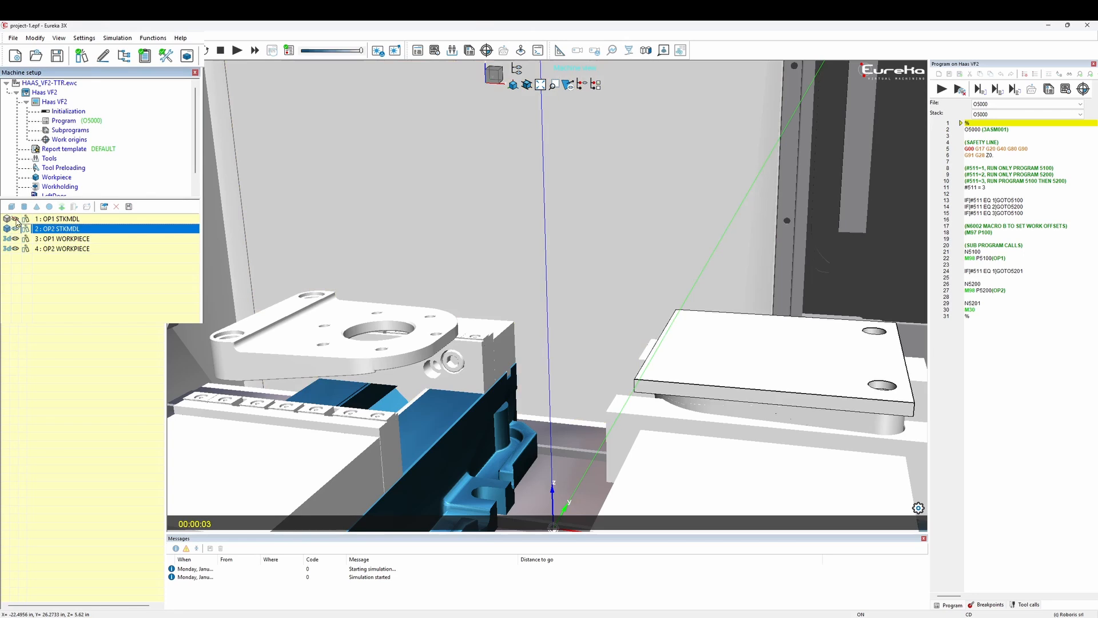
pyautogui.click(16, 220)
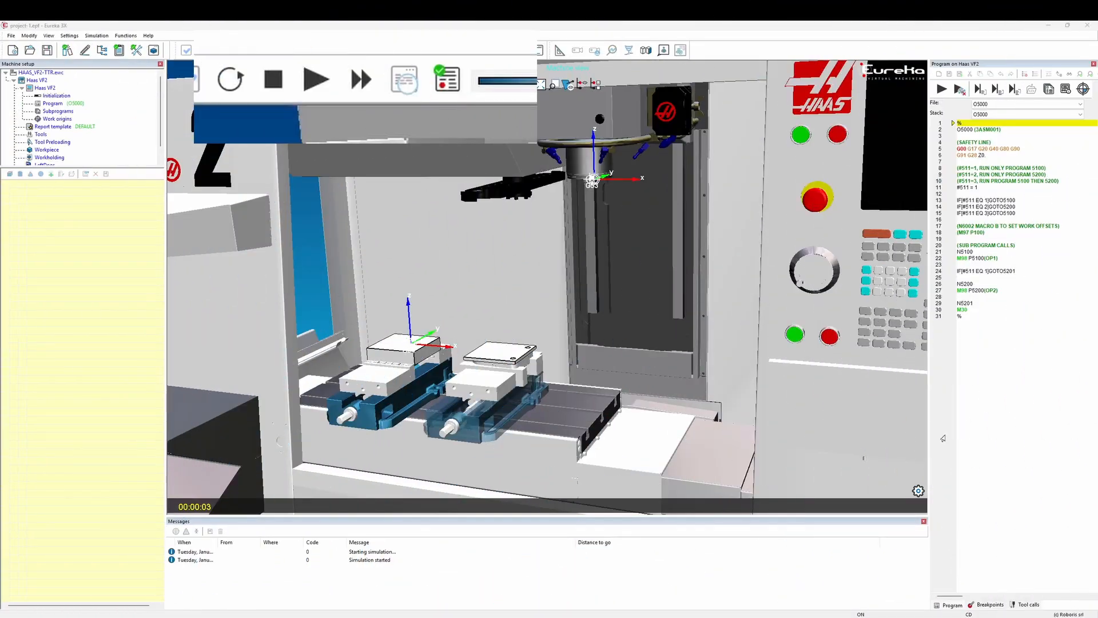
# - Restart the simulation with the stock's original shape recovered, run it at normal speed, and pause it during the first OP1 operation
pyautogui.click(229, 86)
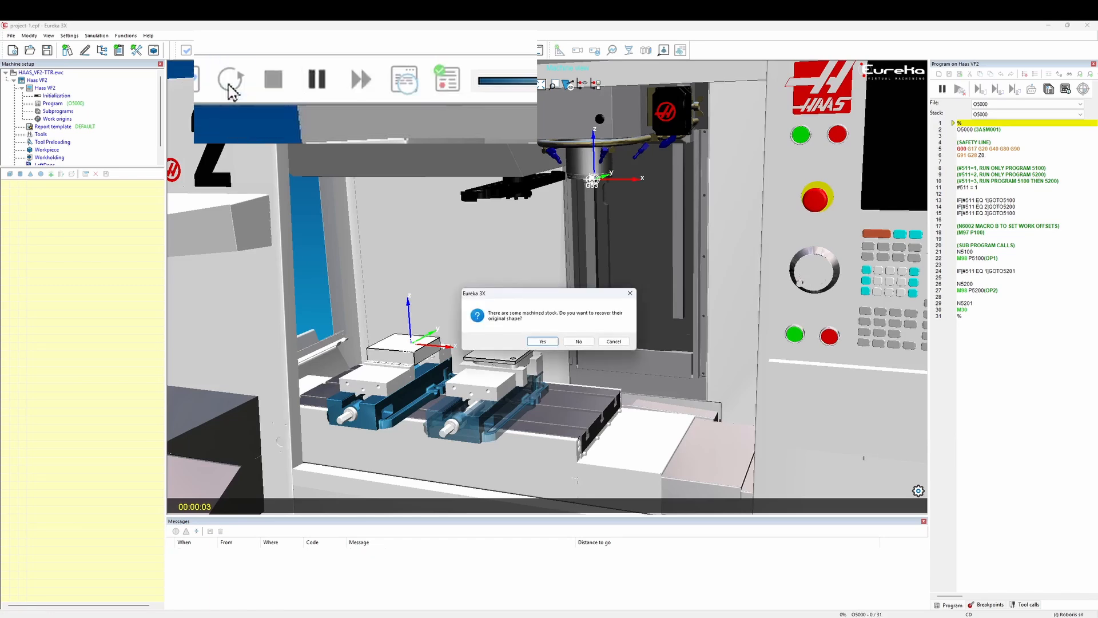
pyautogui.click(543, 341)
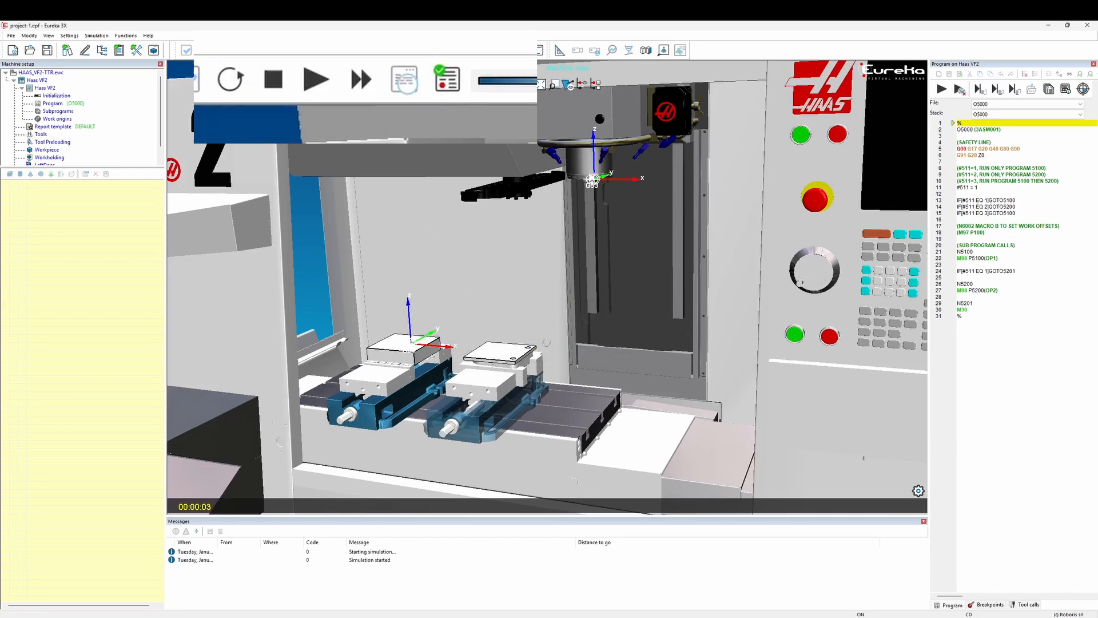
pyautogui.click(317, 86)
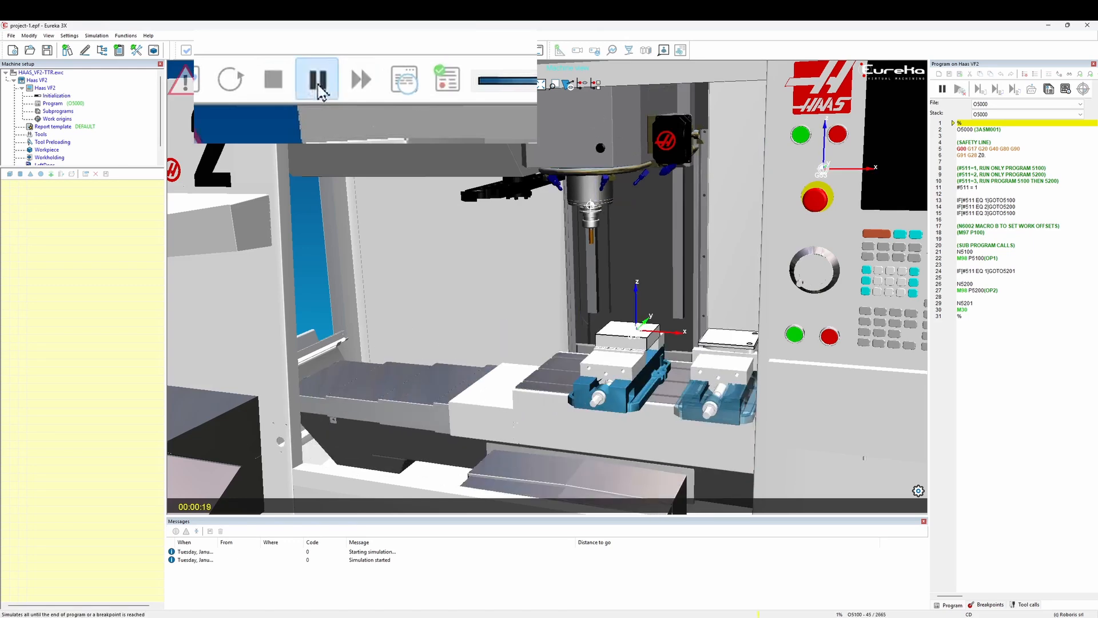
pyautogui.click(318, 81)
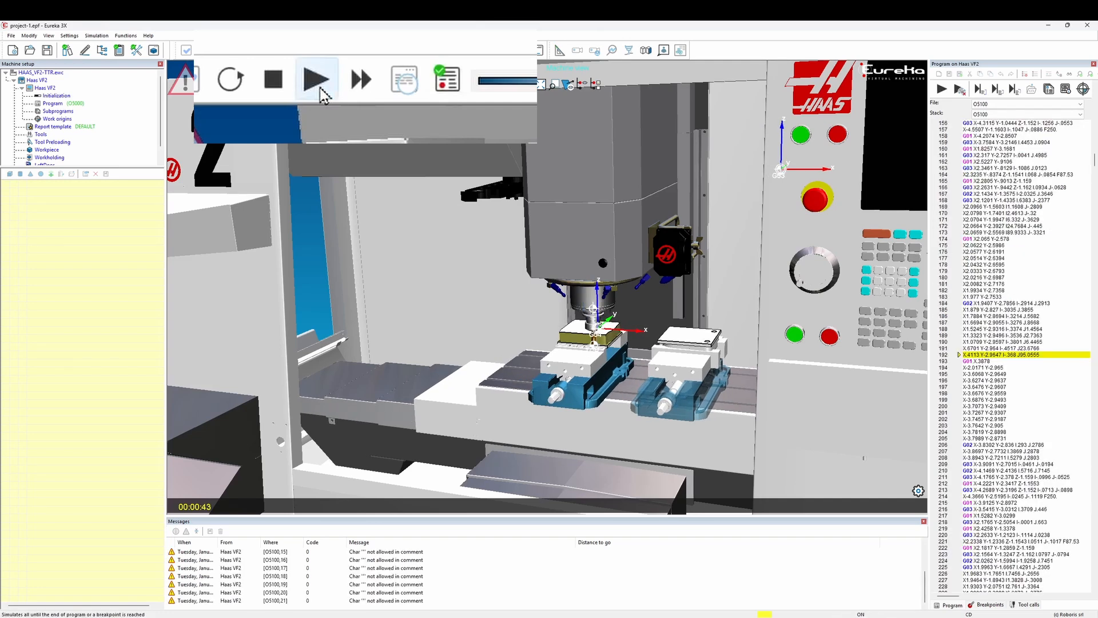
# - Fast-forward the simulation to the programmed stop before FINISH TOP, resume at normal speed, and pause it in the ROUGH STEP cut
pyautogui.click(362, 93)
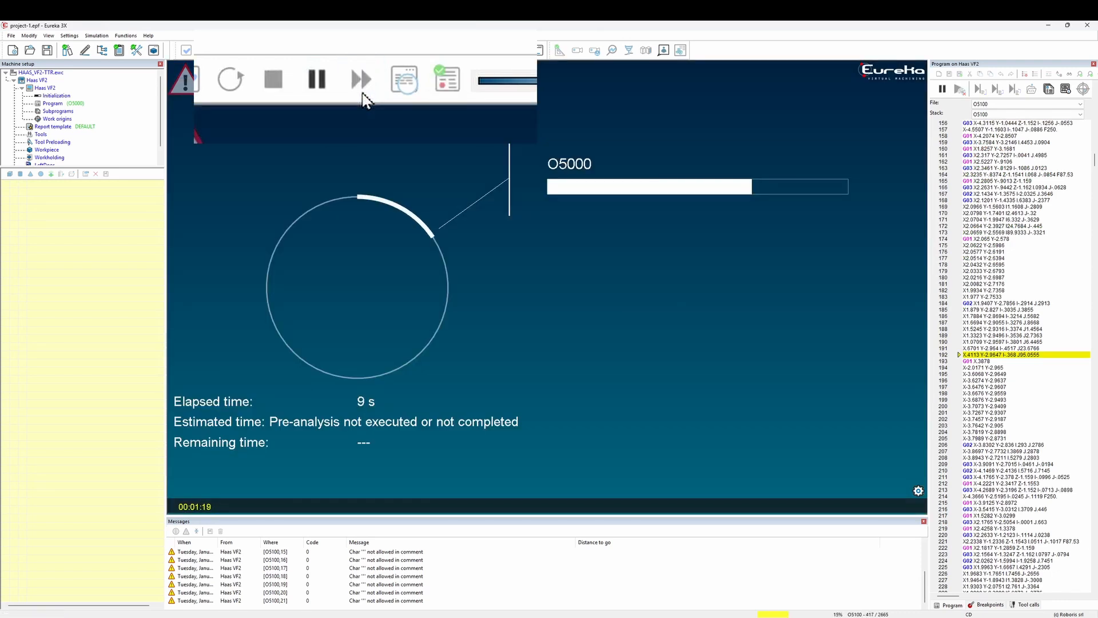
pyautogui.click(317, 80)
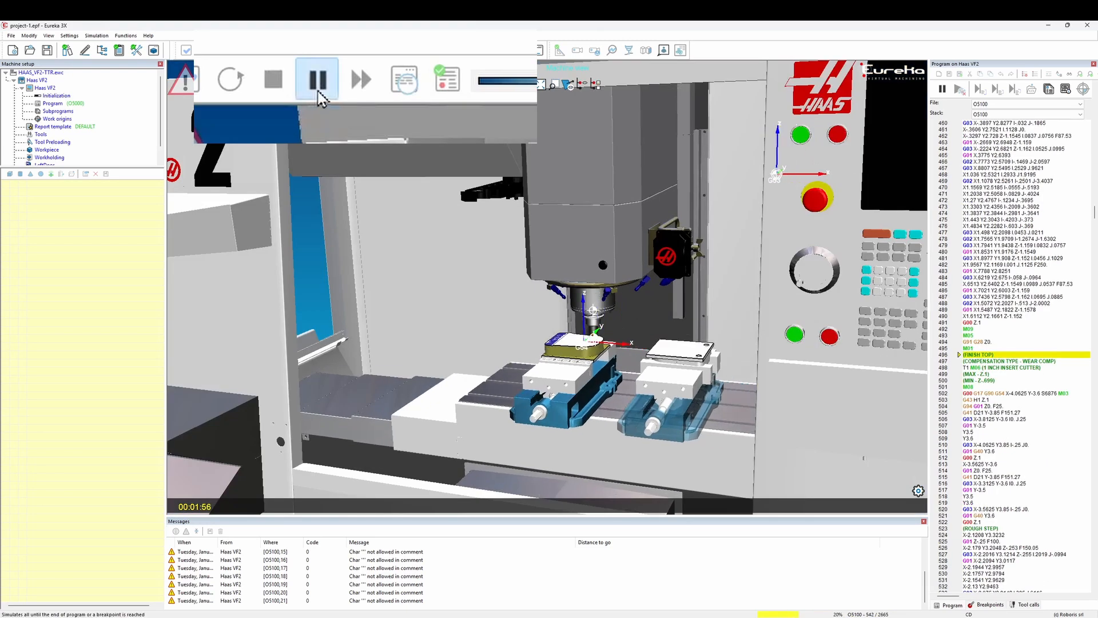
pyautogui.click(317, 80)
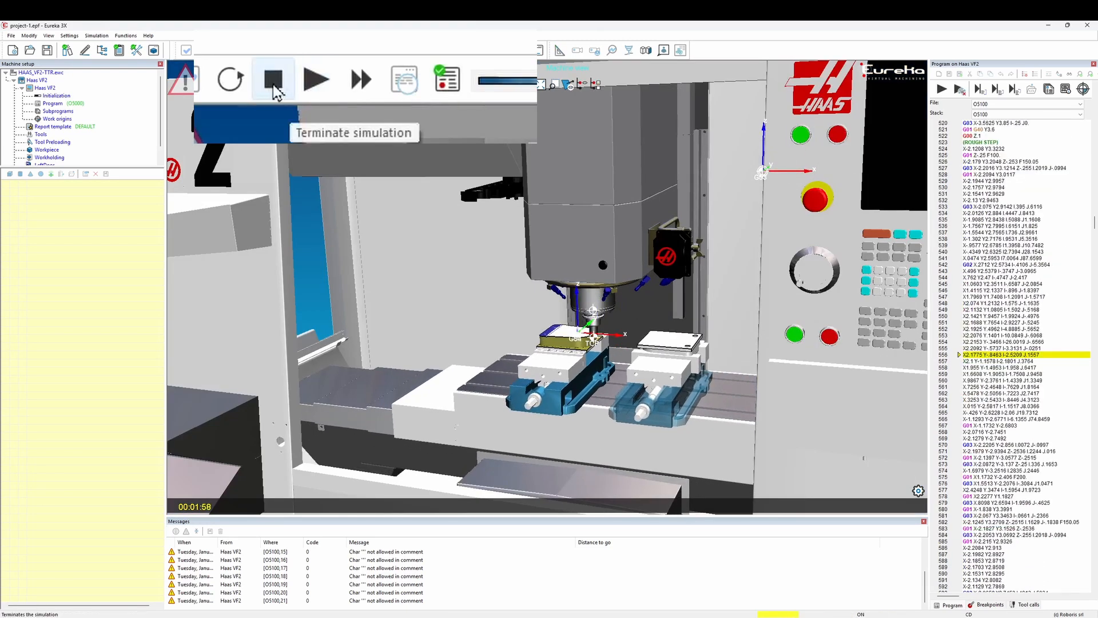
# - Terminate the simulation and start it again with the machined stock recovered to its original shape
pyautogui.click(273, 85)
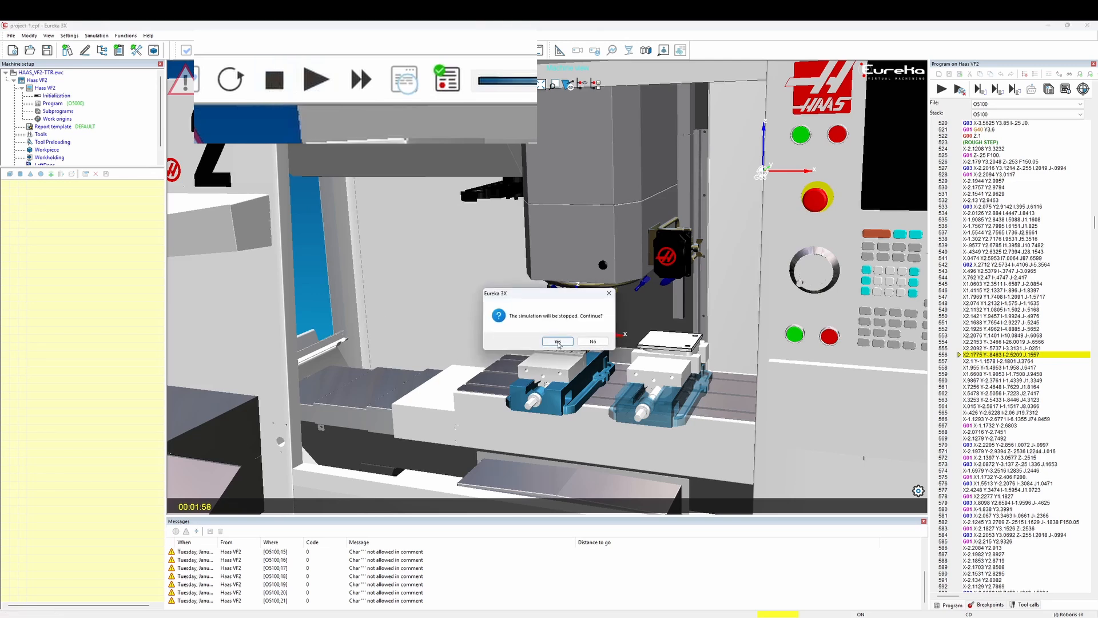
pyautogui.click(557, 342)
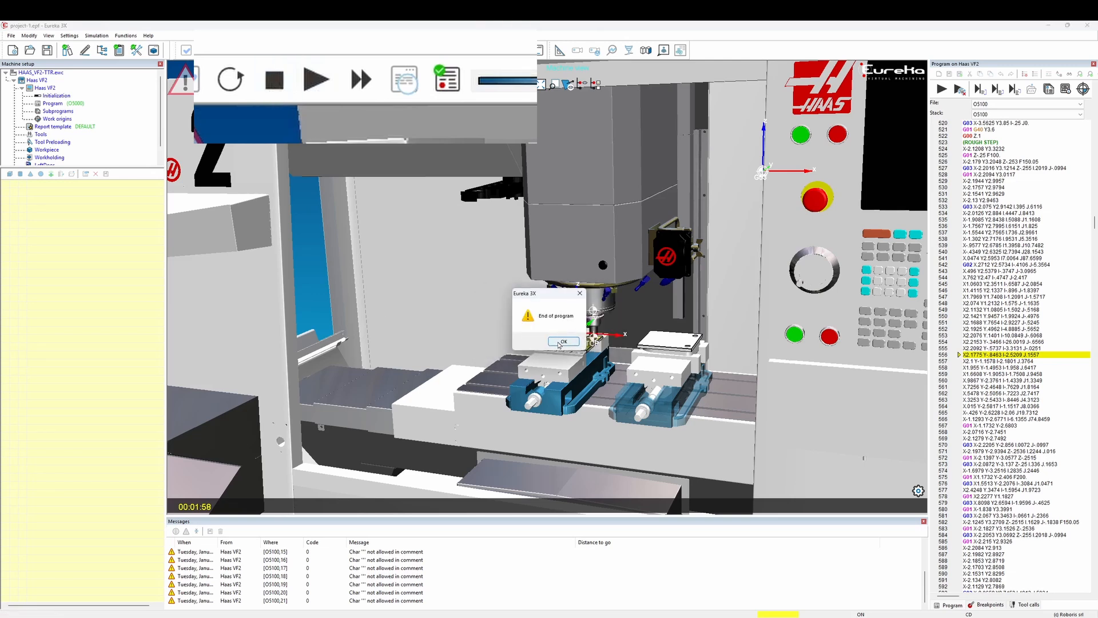
pyautogui.click(559, 343)
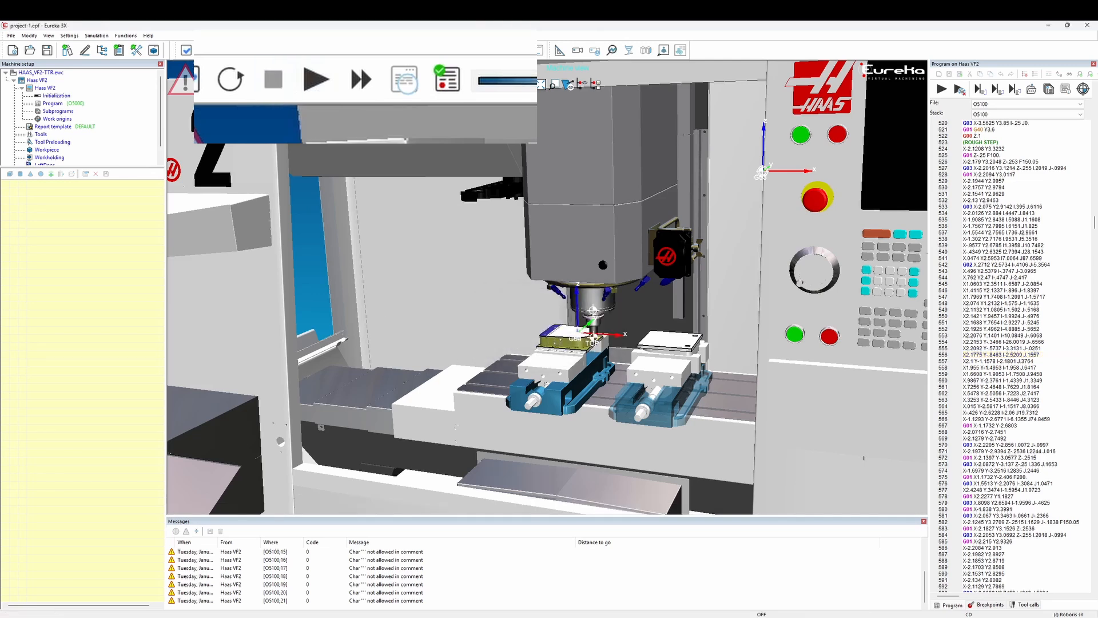
pyautogui.click(316, 80)
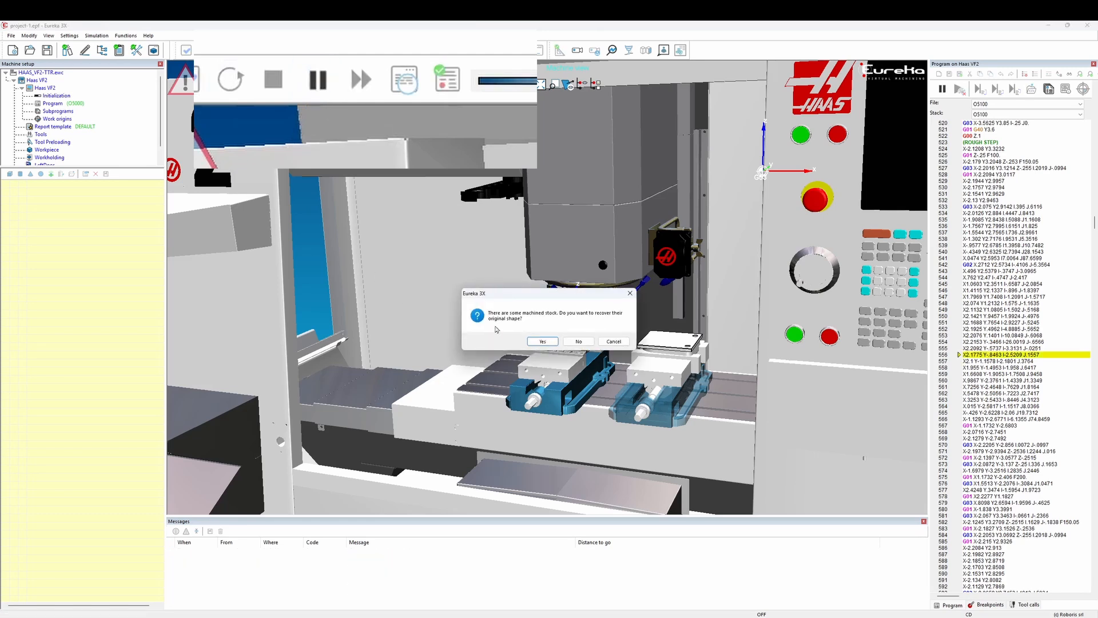
pyautogui.click(538, 344)
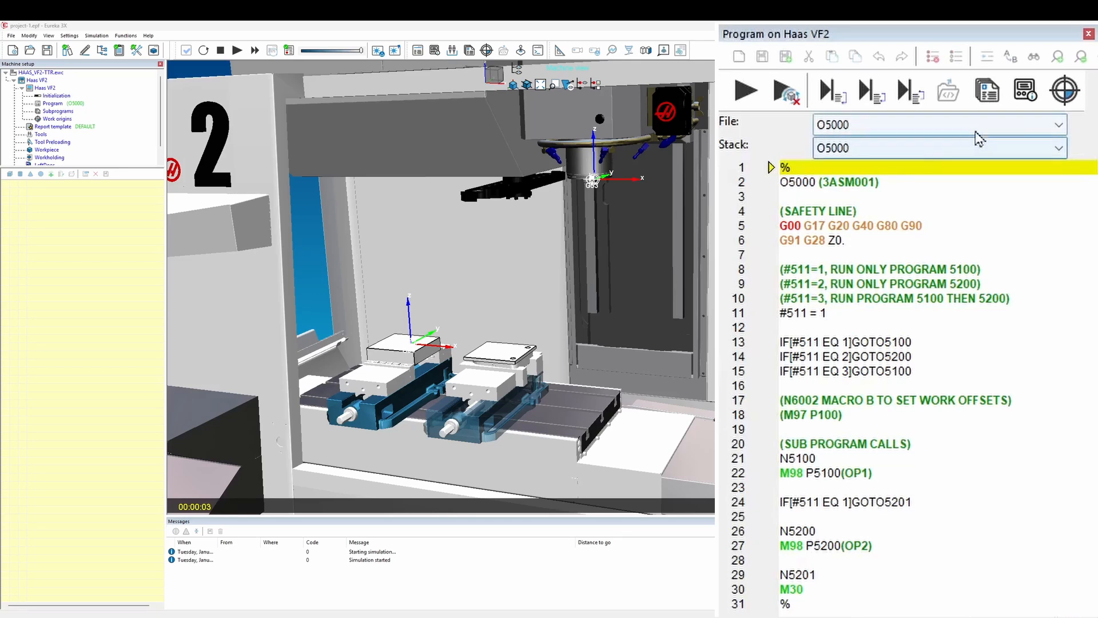
# - Examine the code of subprograms O5100 and O5200, and return to main program O5000
pyautogui.click(1058, 125)
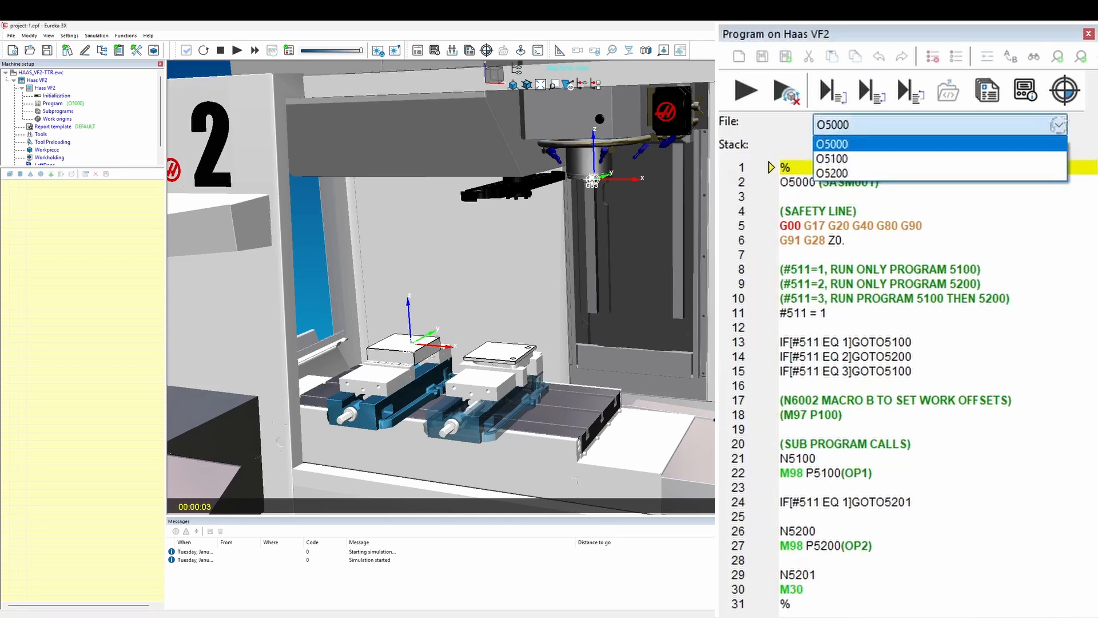
pyautogui.click(1053, 159)
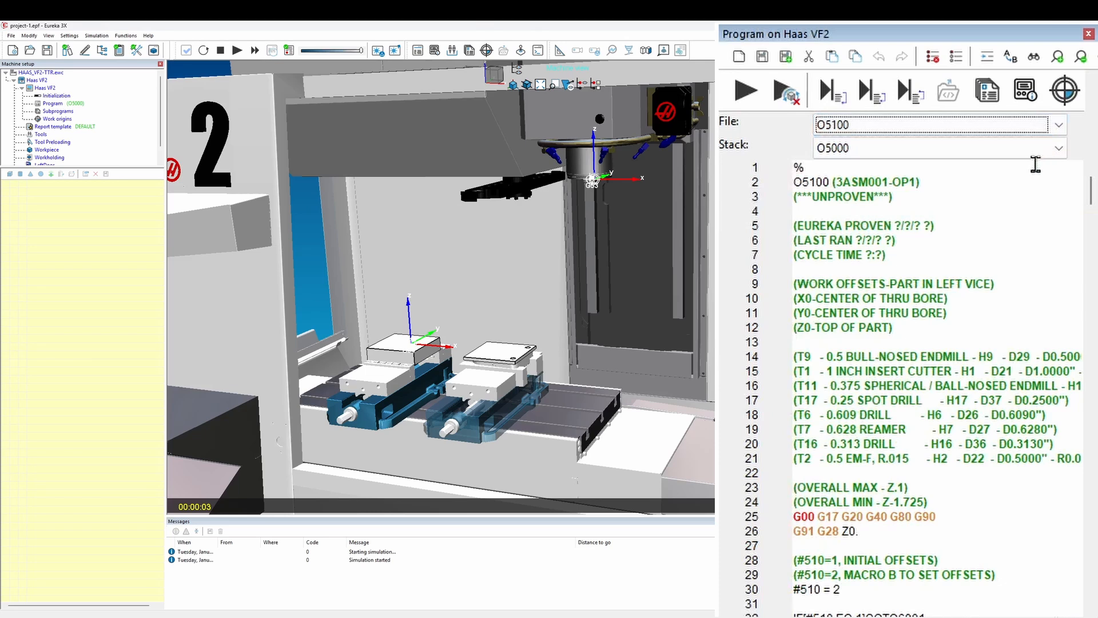
pyautogui.click(1058, 127)
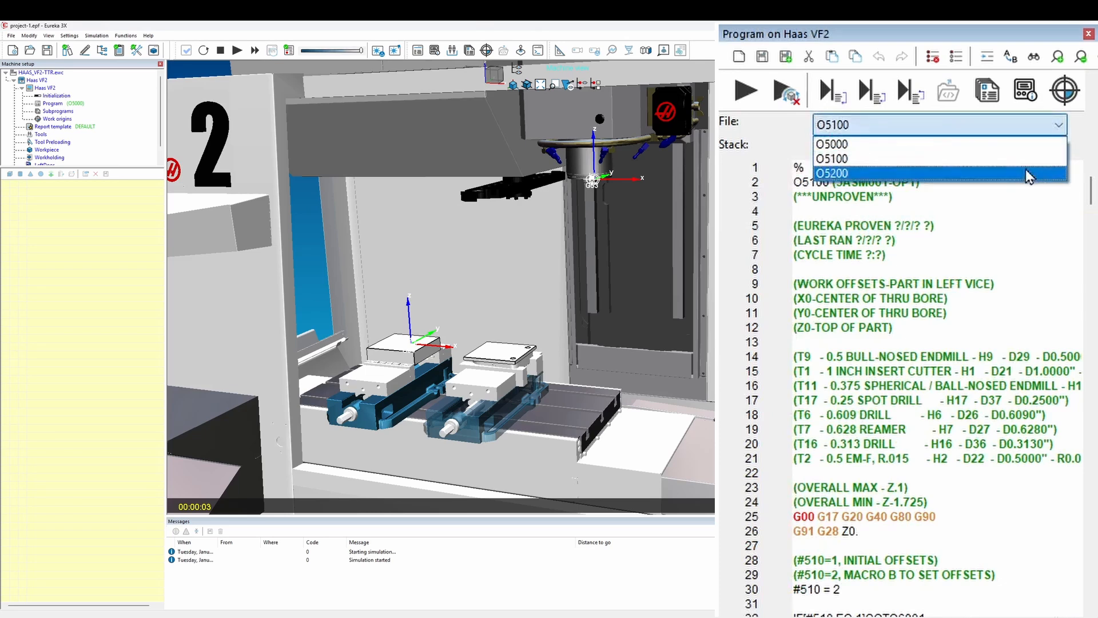
pyautogui.click(1030, 173)
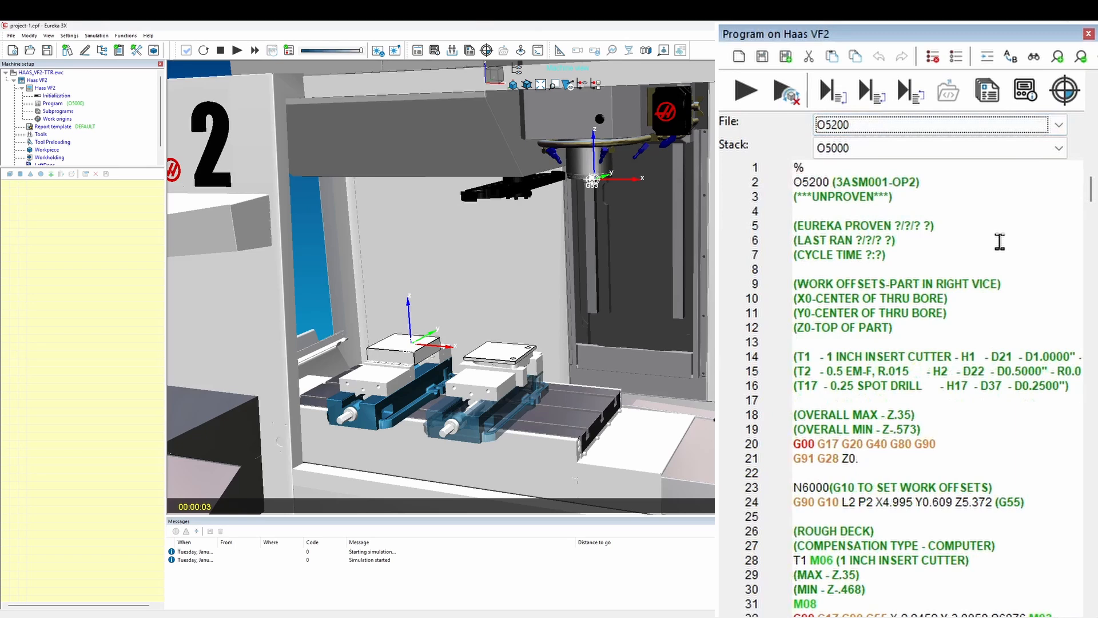
pyautogui.click(1059, 125)
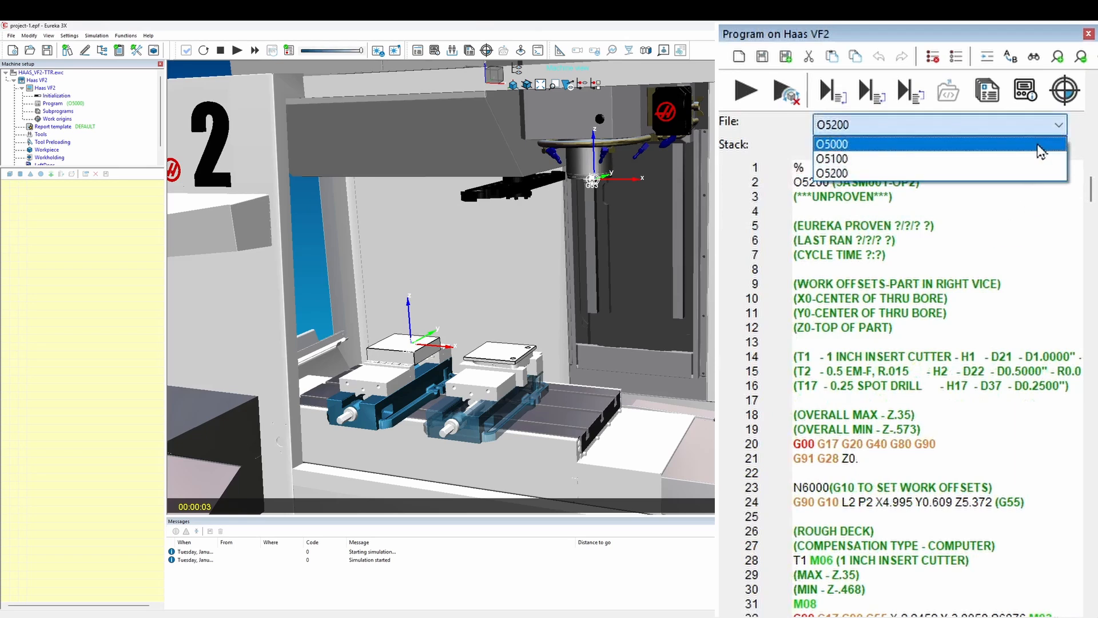
pyautogui.click(1040, 145)
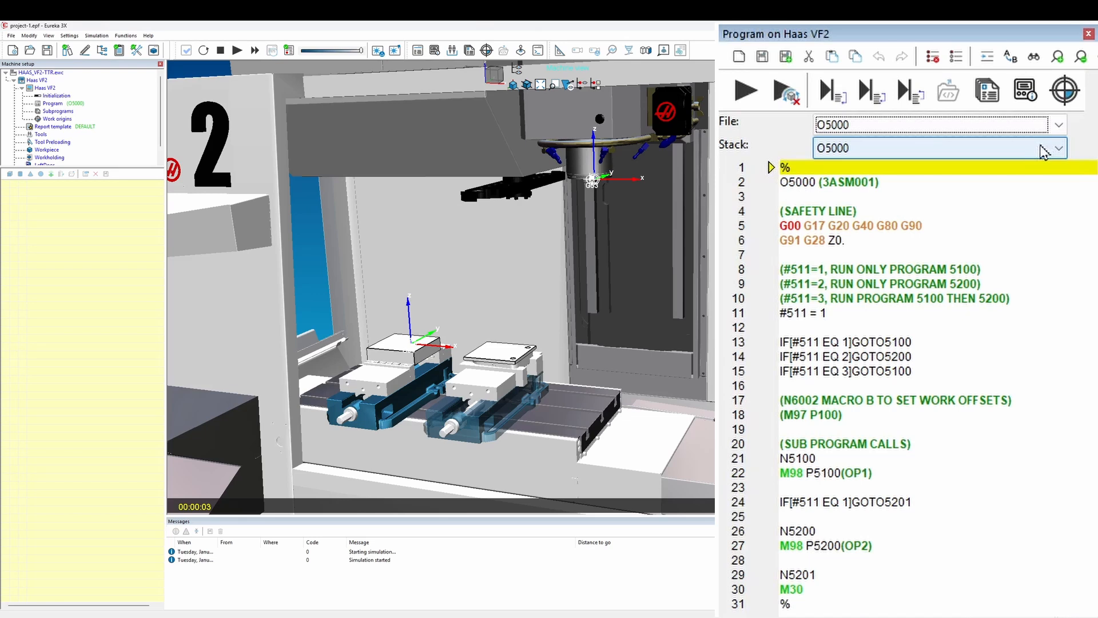
# - Run the simulation from the program window and pause it during subprogram O5100
pyautogui.click(746, 91)
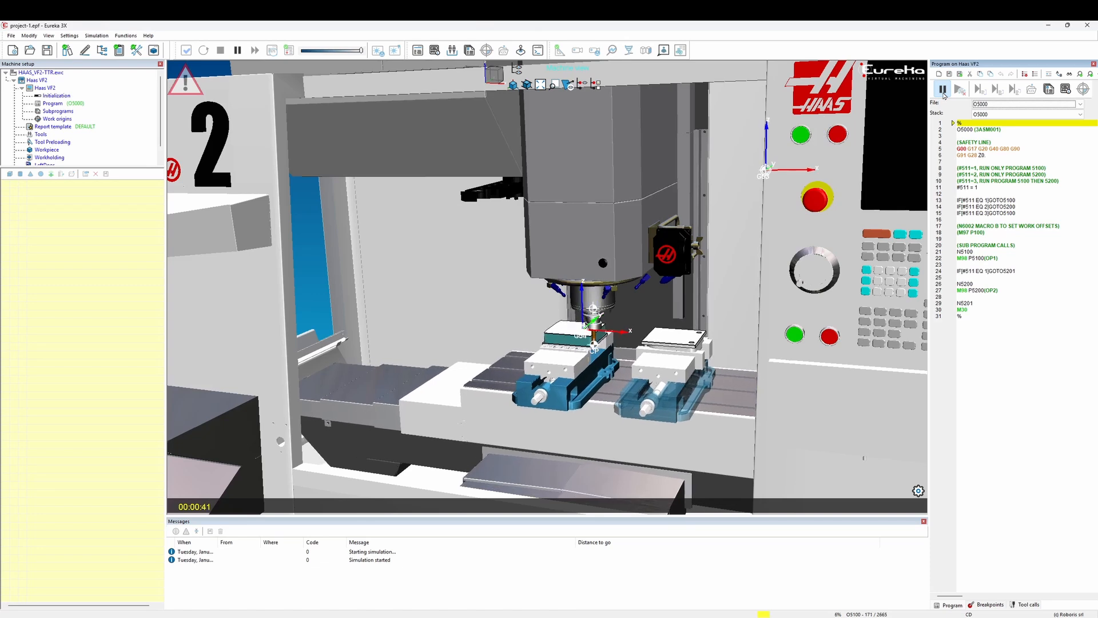
pyautogui.click(944, 94)
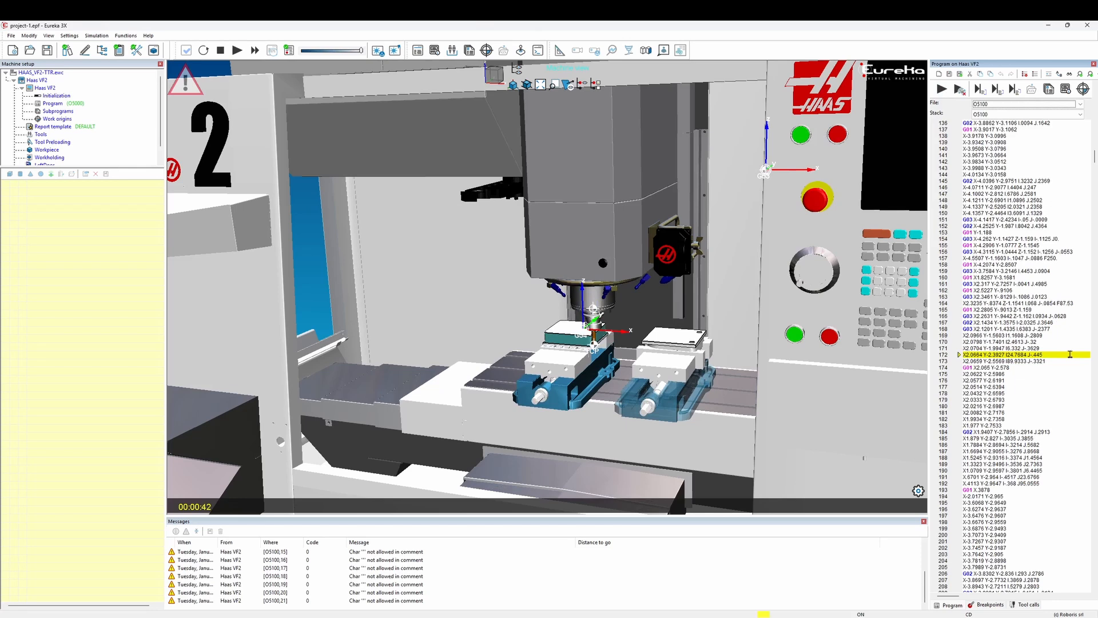
# - Enable data visualisation updates during the simulation and set their frequency to Always in the simulation options
pyautogui.click(50, 36)
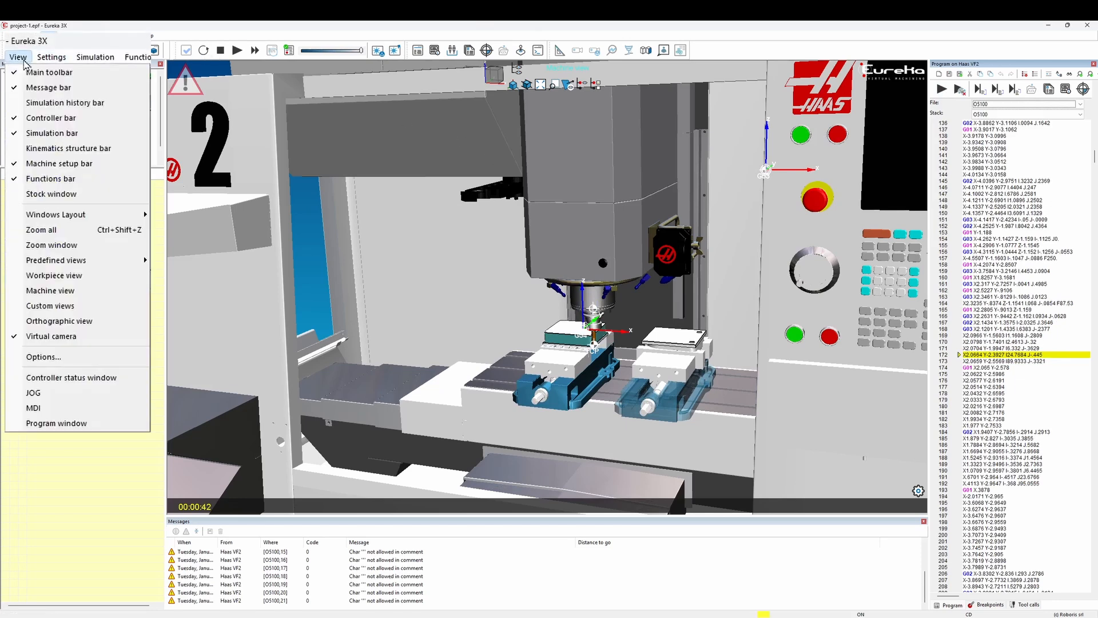
pyautogui.click(93, 360)
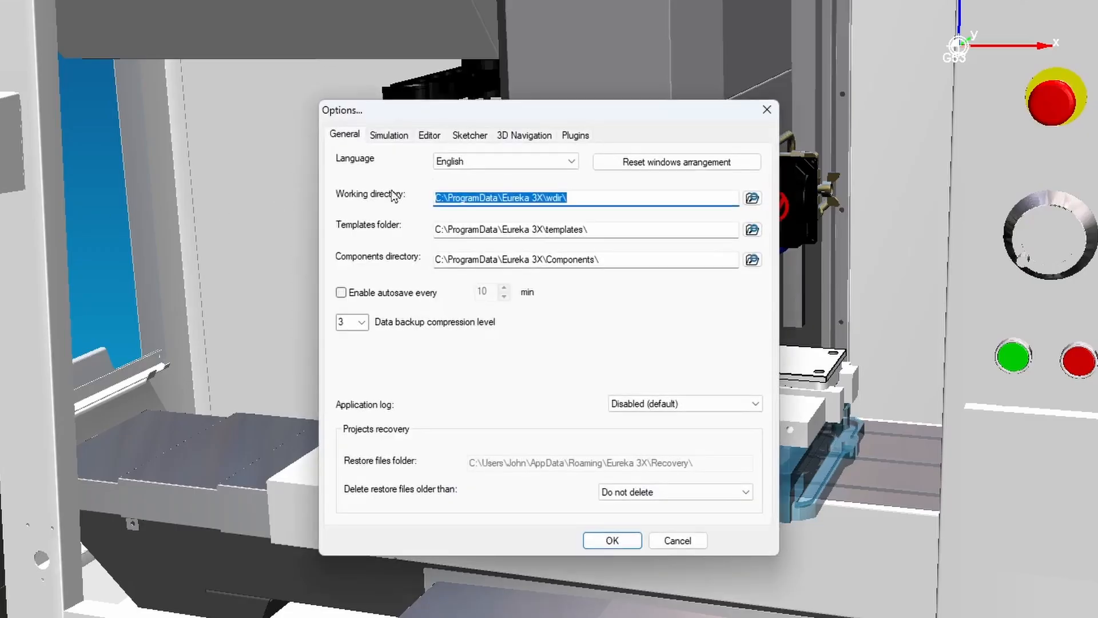
pyautogui.click(389, 136)
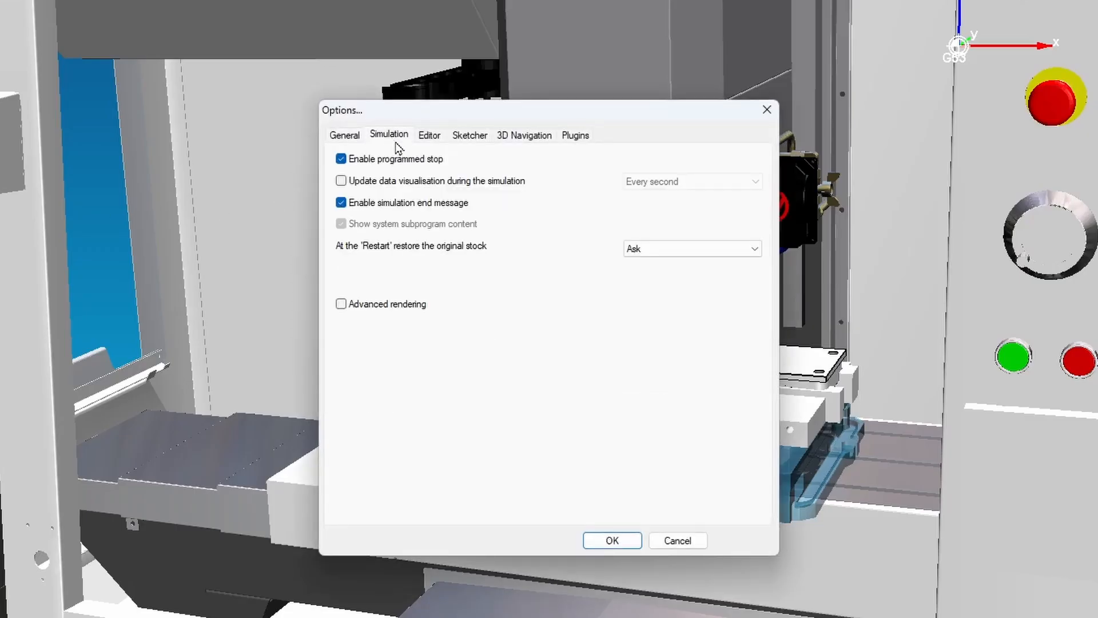
pyautogui.click(352, 186)
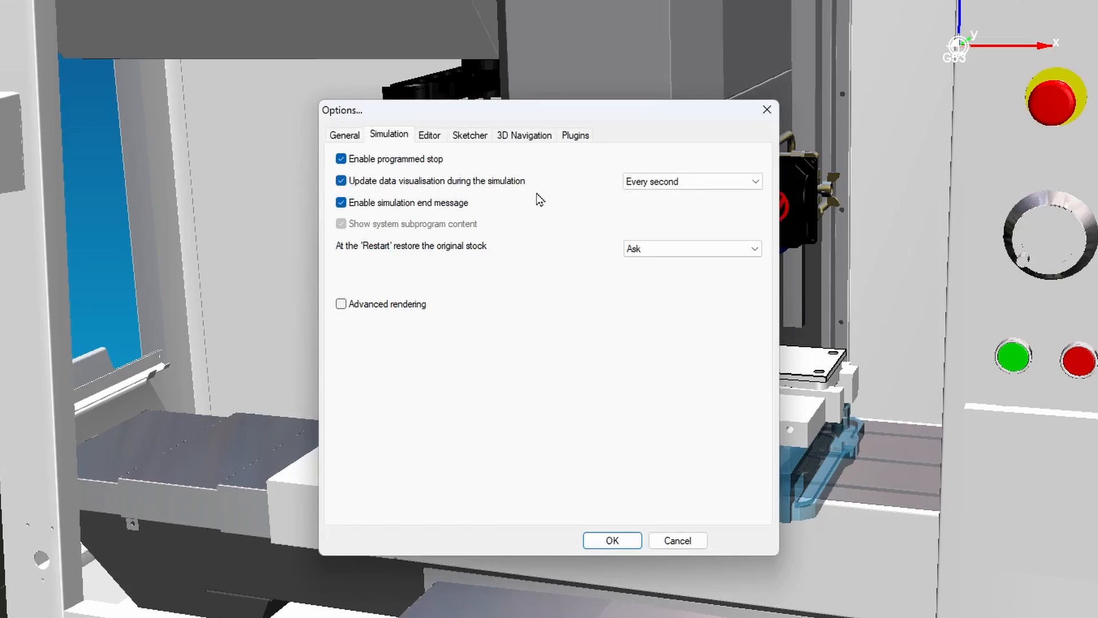
pyautogui.click(754, 183)
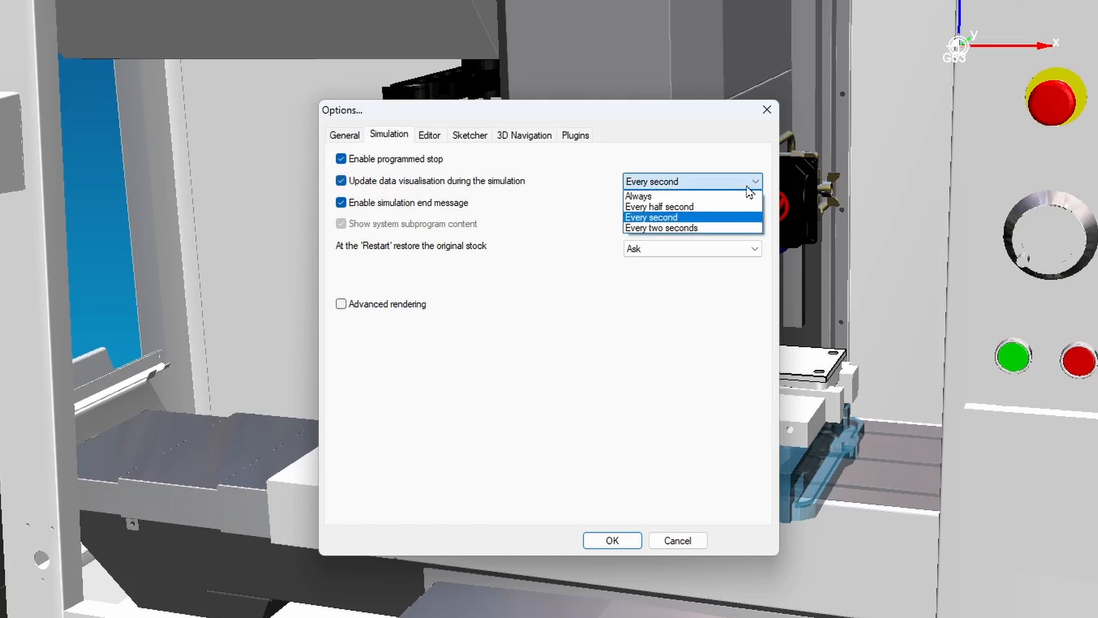
pyautogui.click(742, 197)
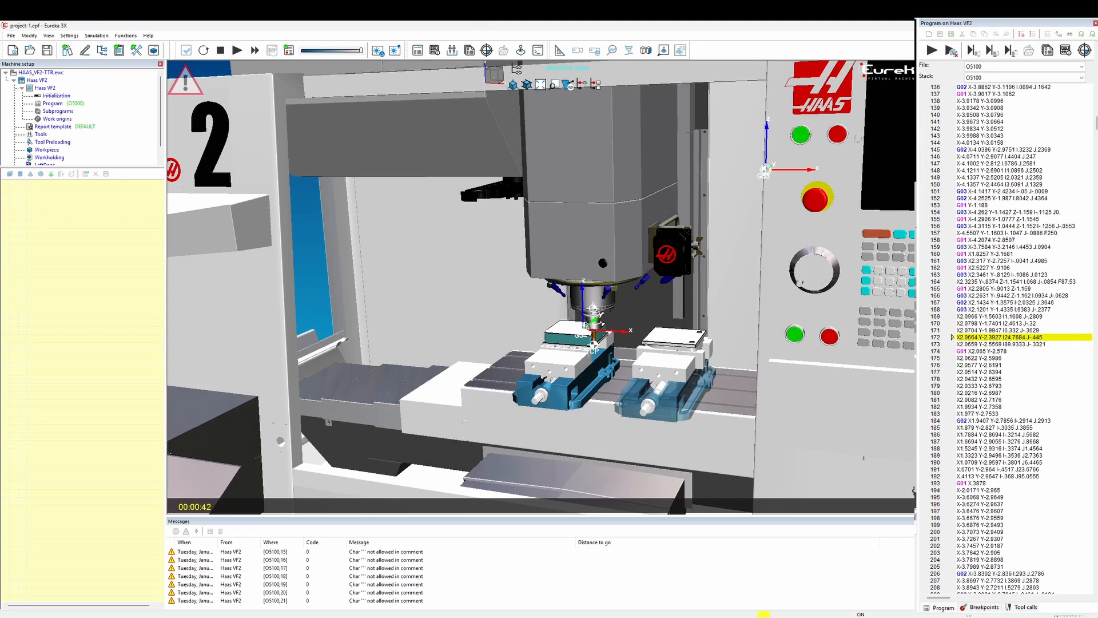
# - Resume and pause the simulation to follow the live code, run on to the programmed stop, and select the M01 line
pyautogui.click(931, 51)
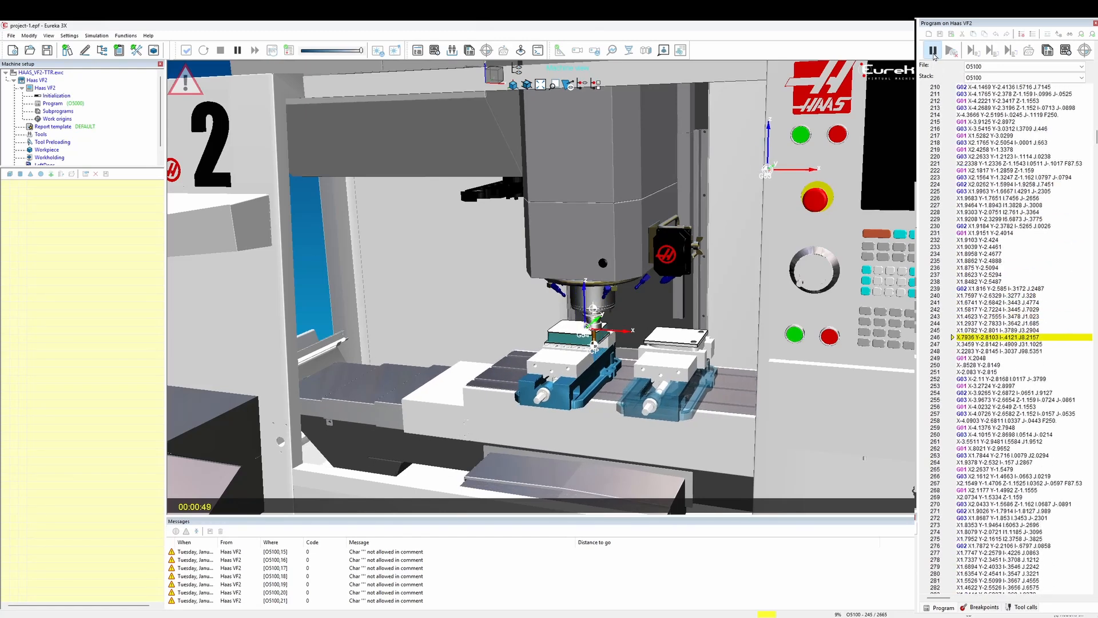
pyautogui.click(935, 54)
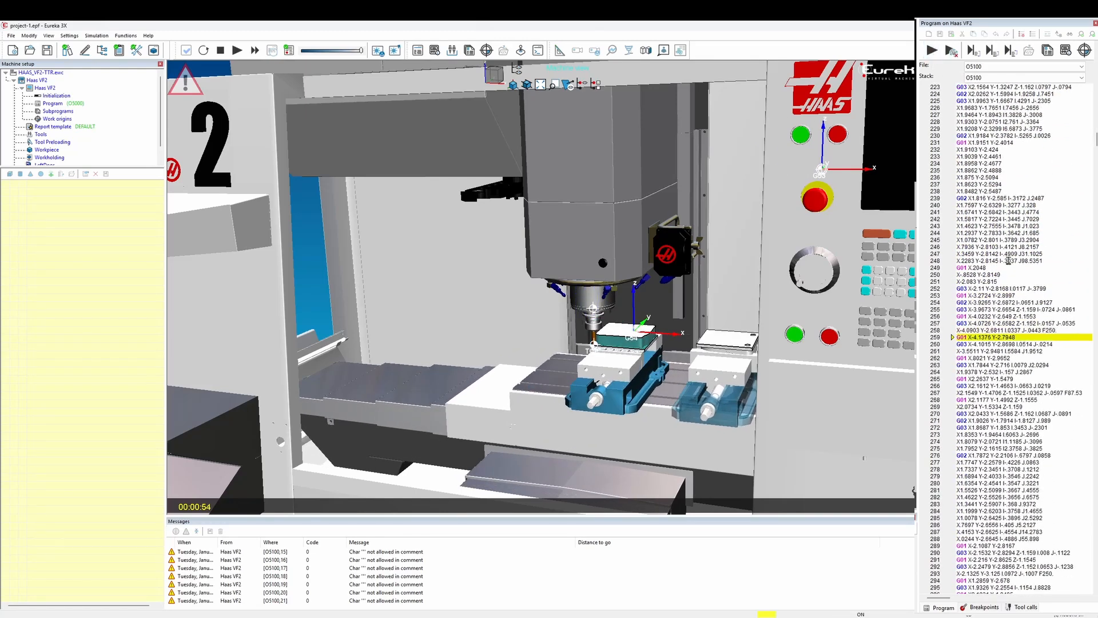
pyautogui.click(932, 50)
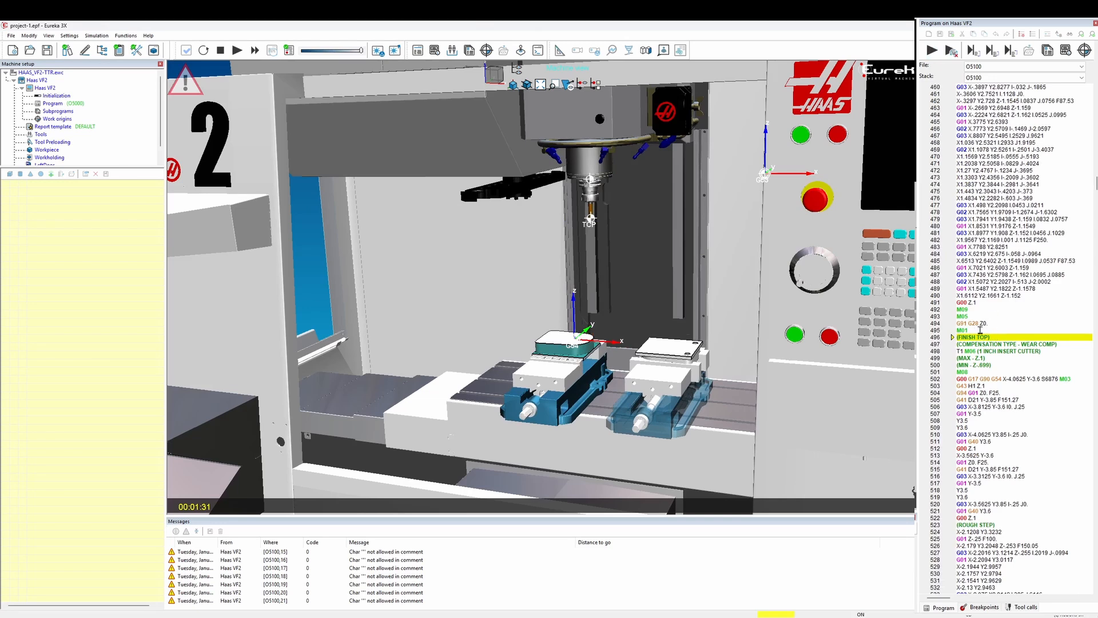
pyautogui.click(980, 330)
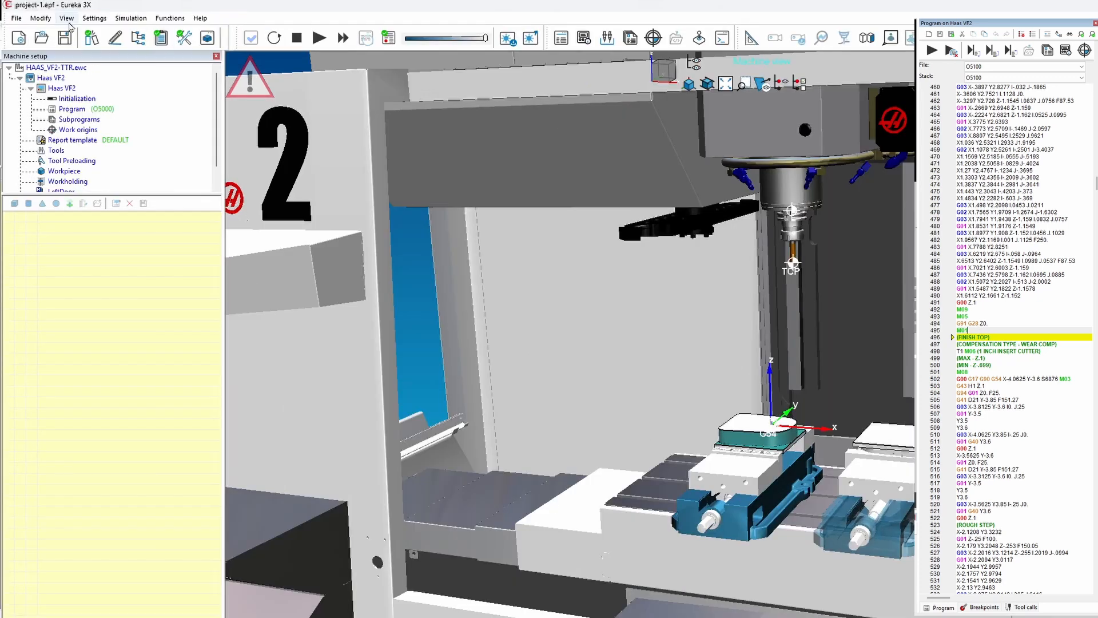
# - Disable the programmed stop in the simulation options
pyautogui.click(49, 36)
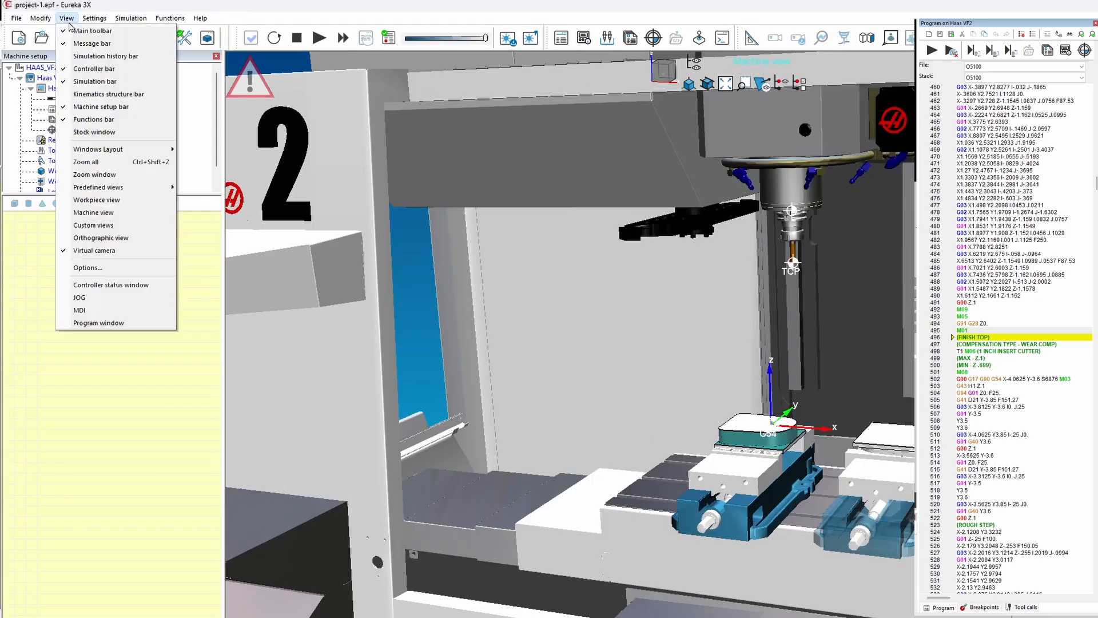
pyautogui.click(86, 267)
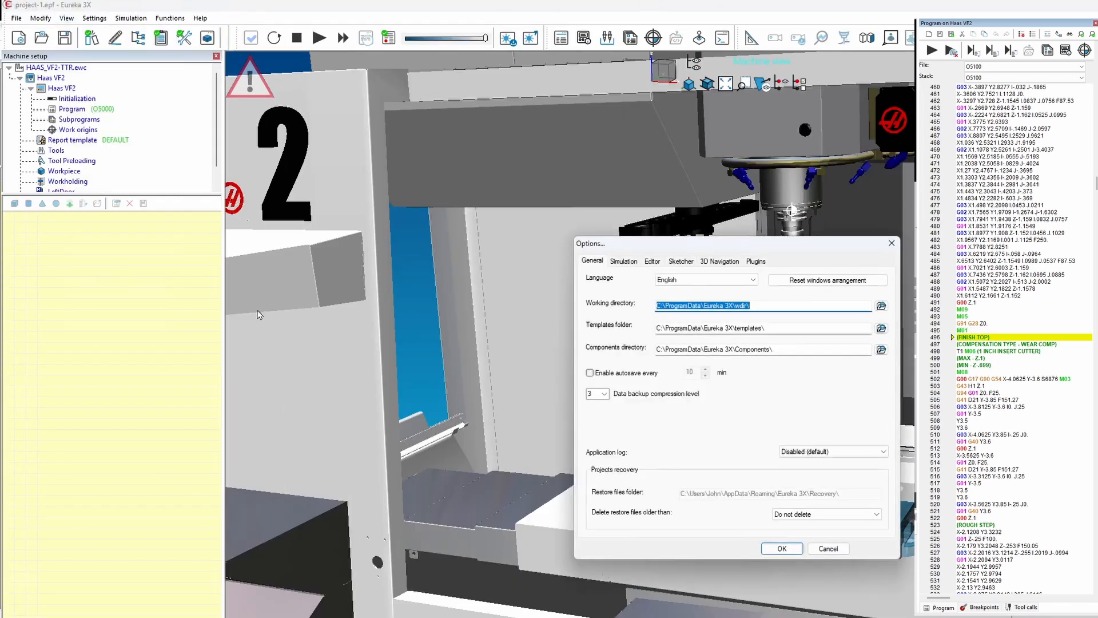
pyautogui.click(625, 262)
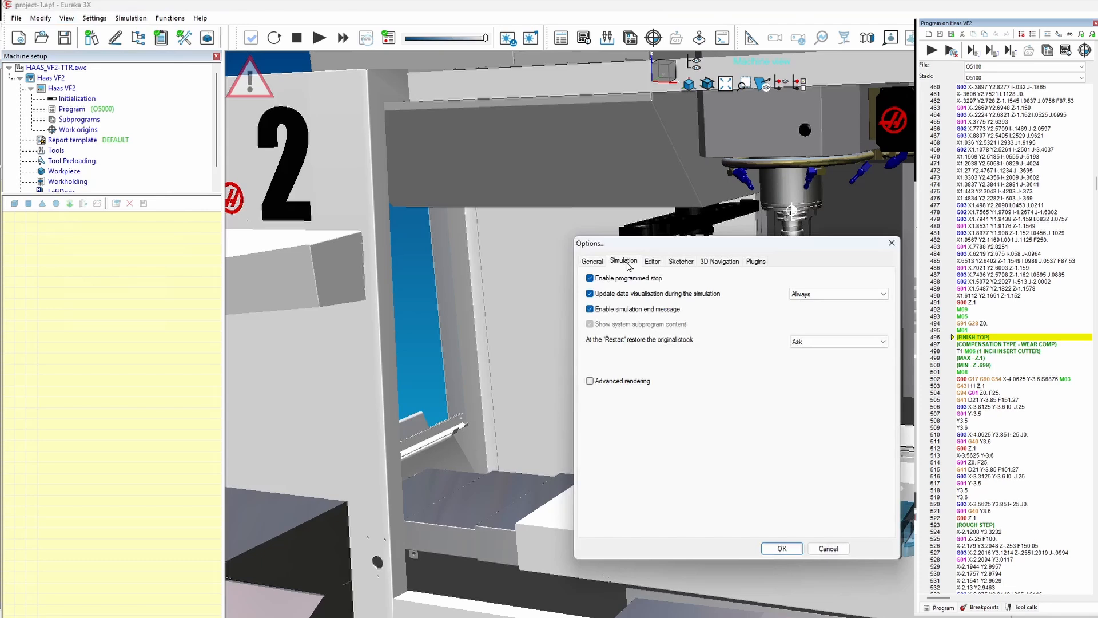
pyautogui.click(590, 278)
pyautogui.click(782, 548)
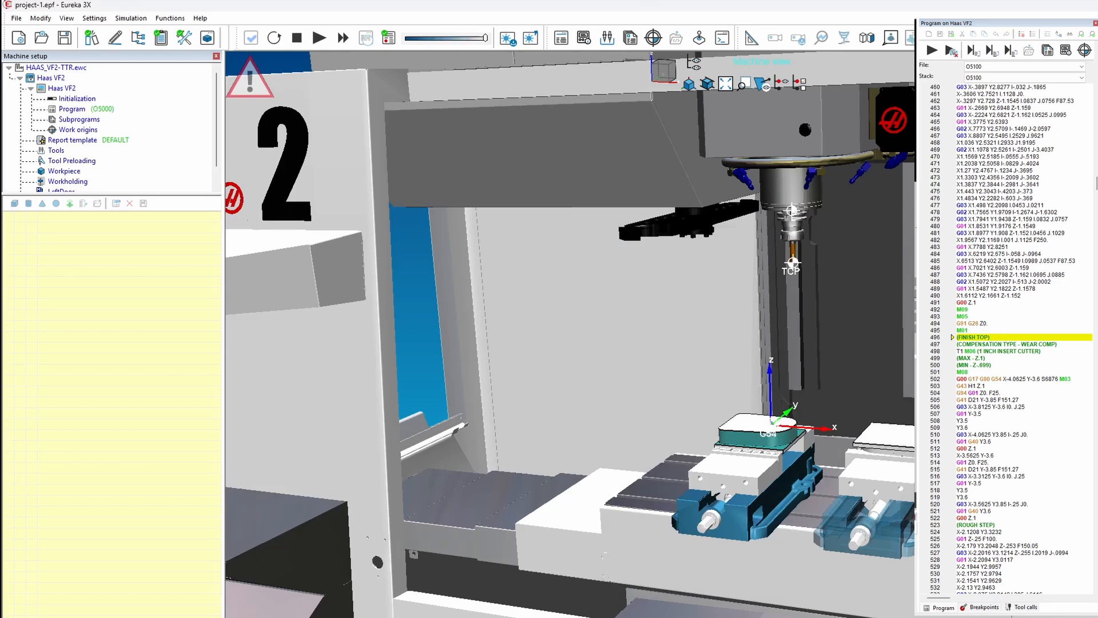
# - Run the simulation to a new breakpoint on line 503 of O5100 and simulate the following lines one at a time
pyautogui.click(949, 389)
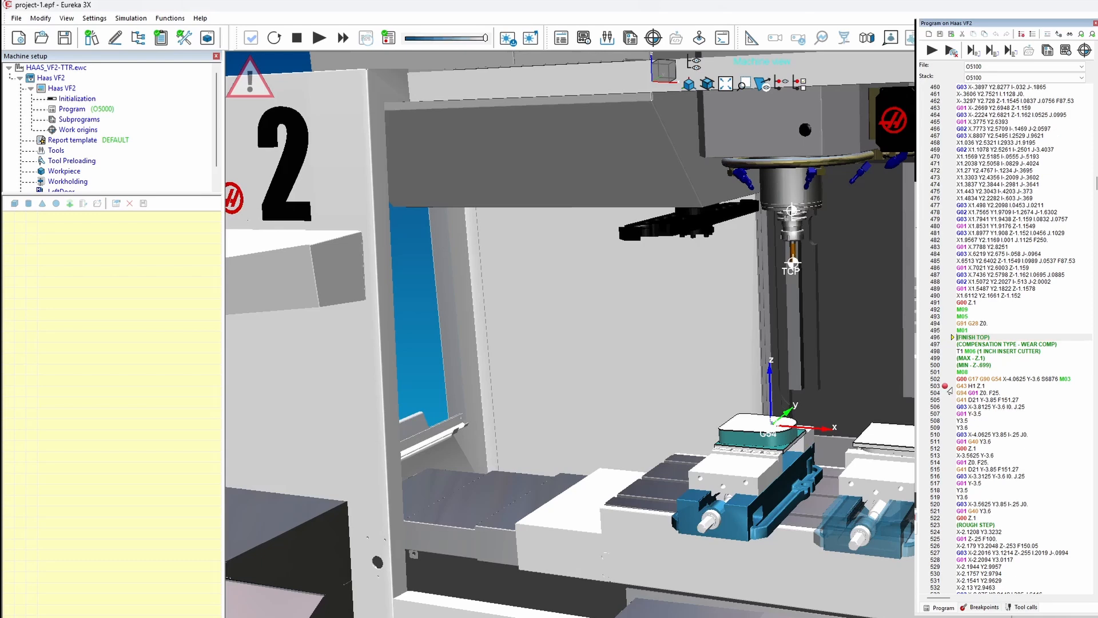
pyautogui.click(932, 51)
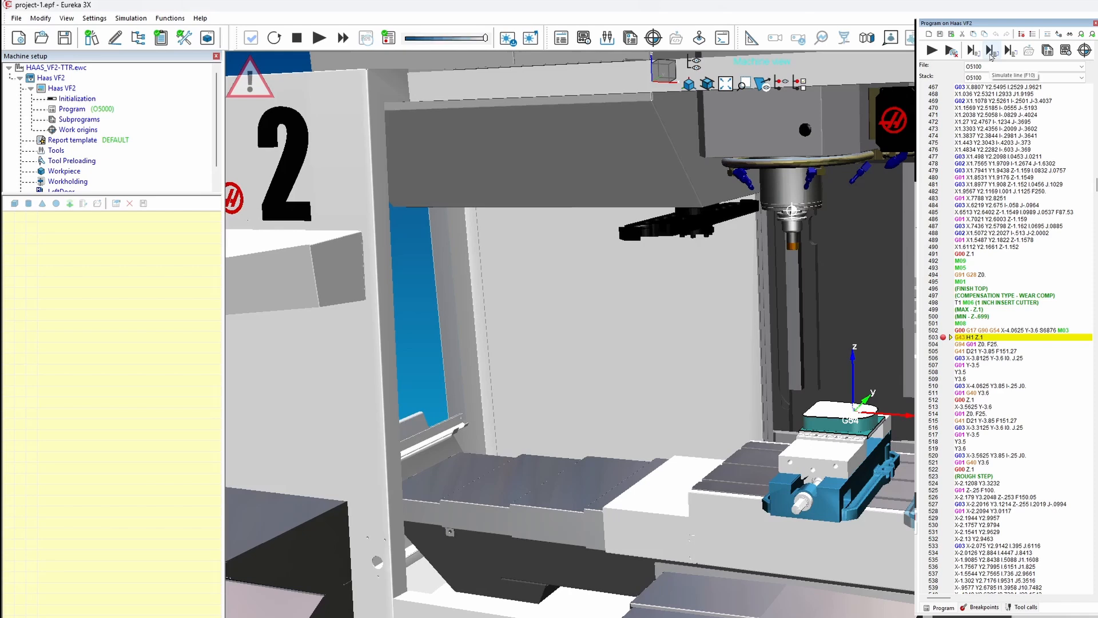
pyautogui.click(990, 51)
pyautogui.click(991, 52)
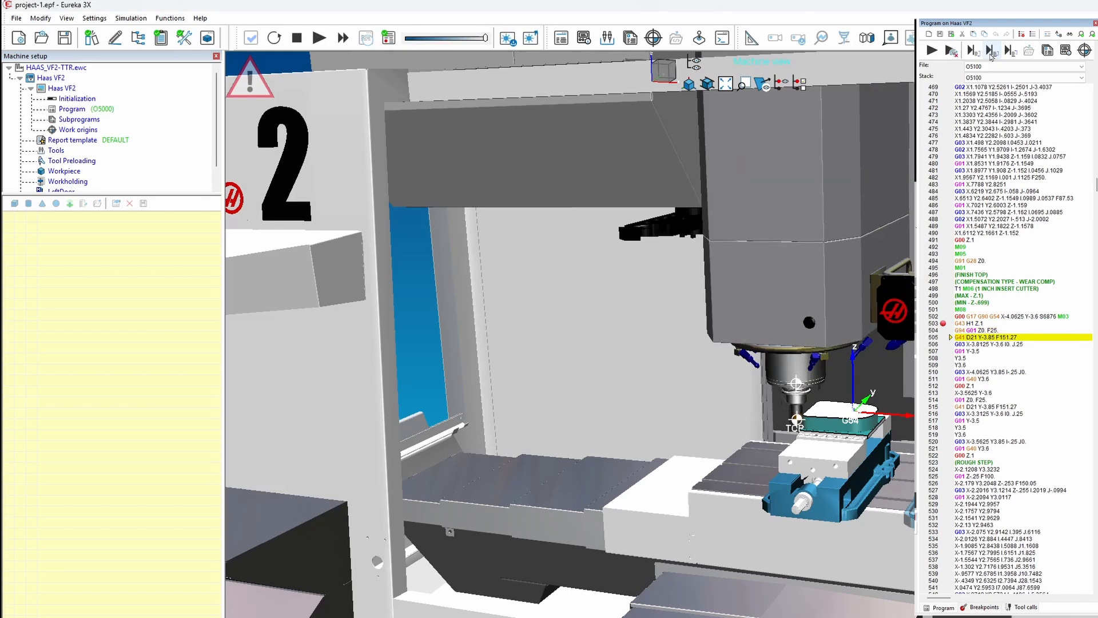
pyautogui.click(990, 53)
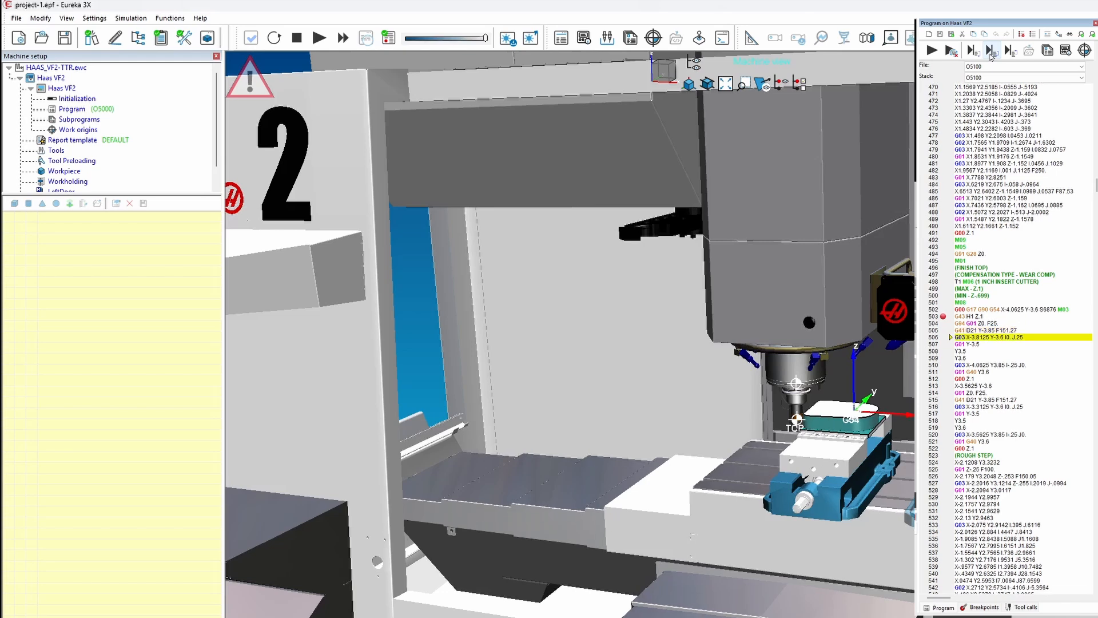
pyautogui.click(991, 53)
# - Insert breakpoints on lines 512, 517 and 522 of O5100
pyautogui.click(944, 358)
pyautogui.click(945, 393)
pyautogui.click(944, 428)
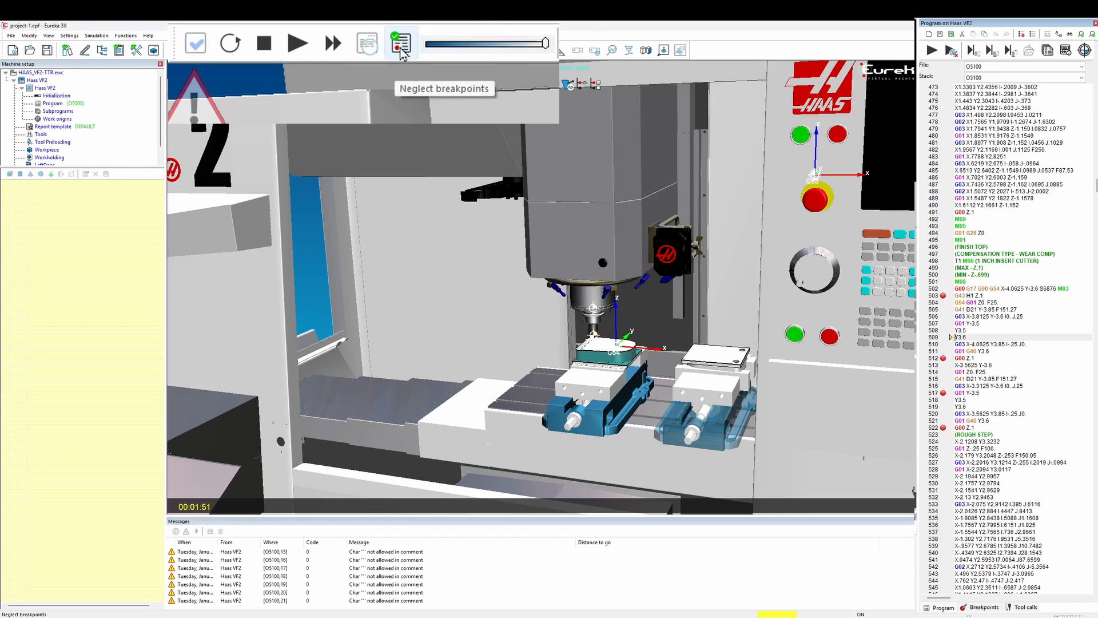
# - Set the simulation to neglect breakpoints, run it past them and pause it at line 599
pyautogui.click(401, 48)
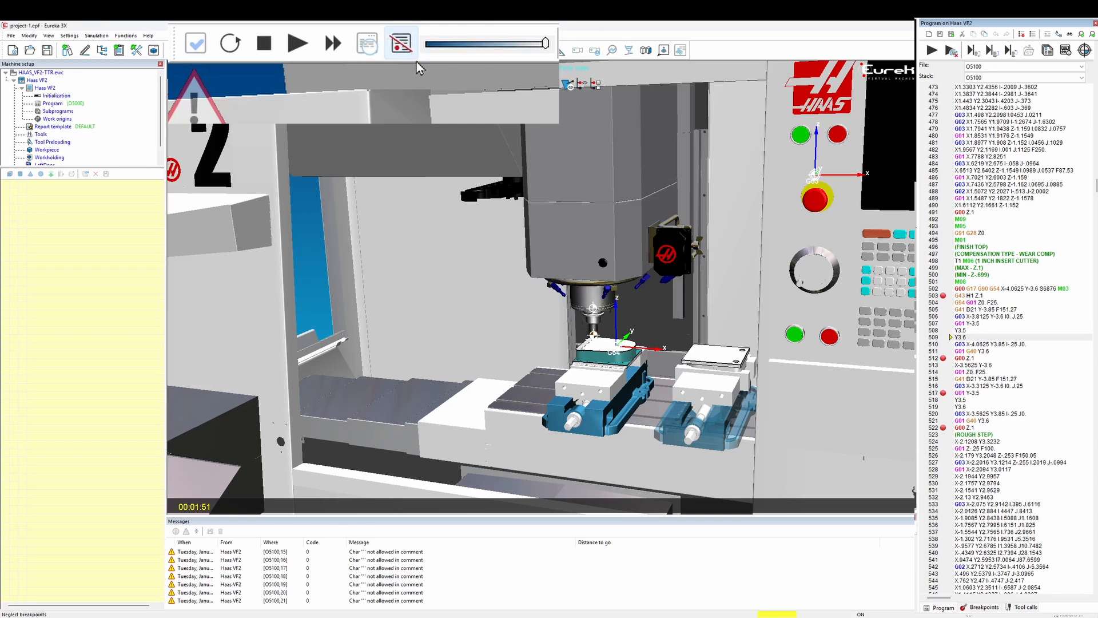
pyautogui.click(932, 51)
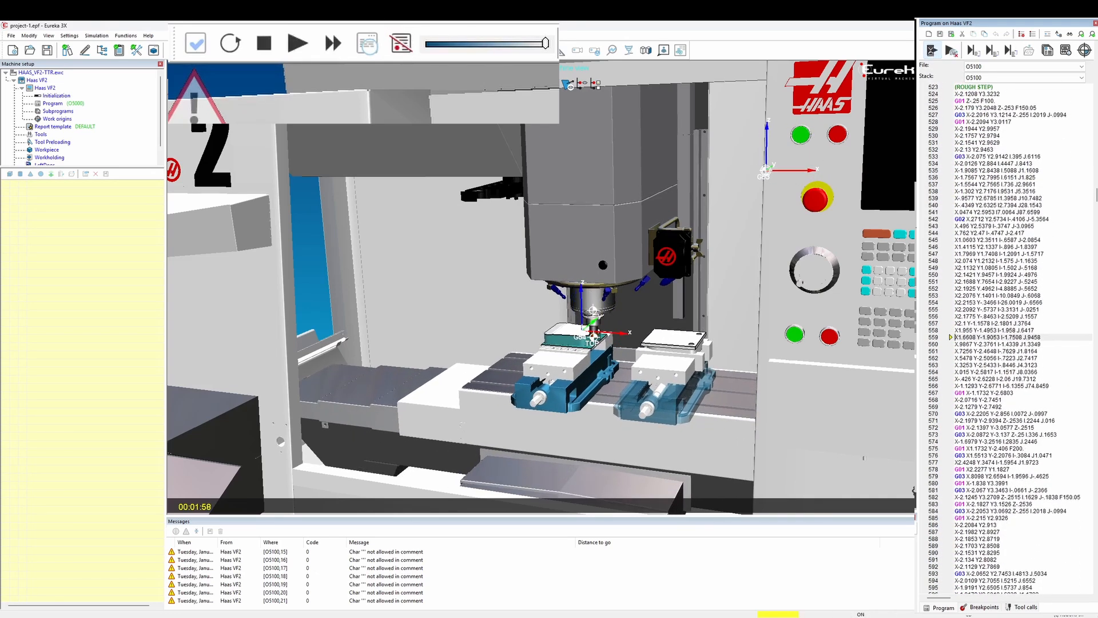
pyautogui.click(932, 52)
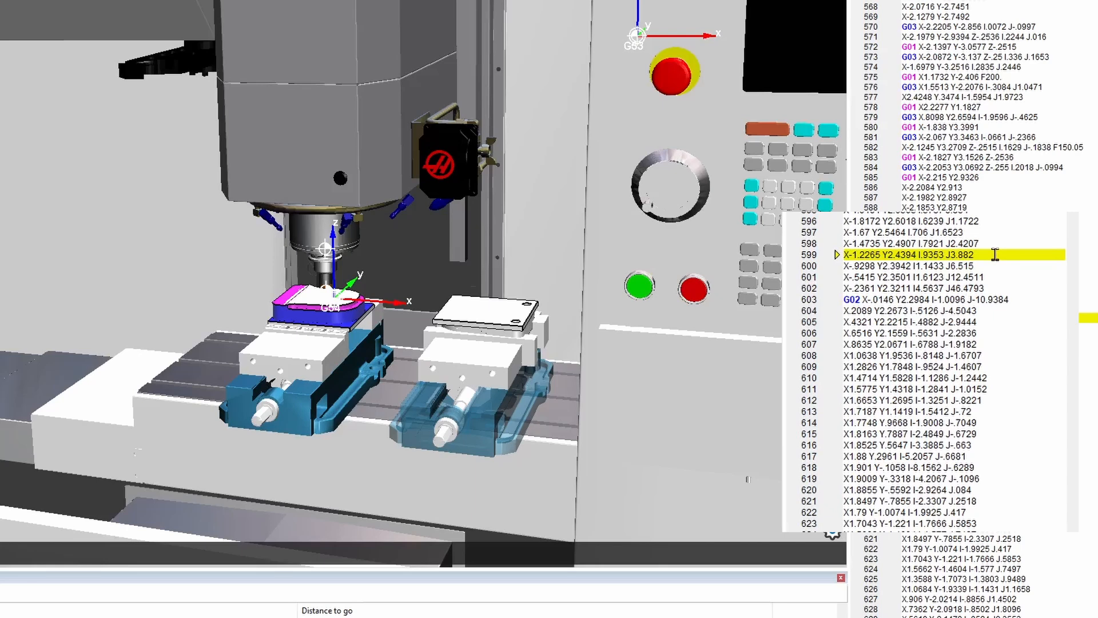
# - Restart the simulation from line 599 with stock update, deleting the existing messages and recovering the original stock shape
pyautogui.rightClick(995, 255)
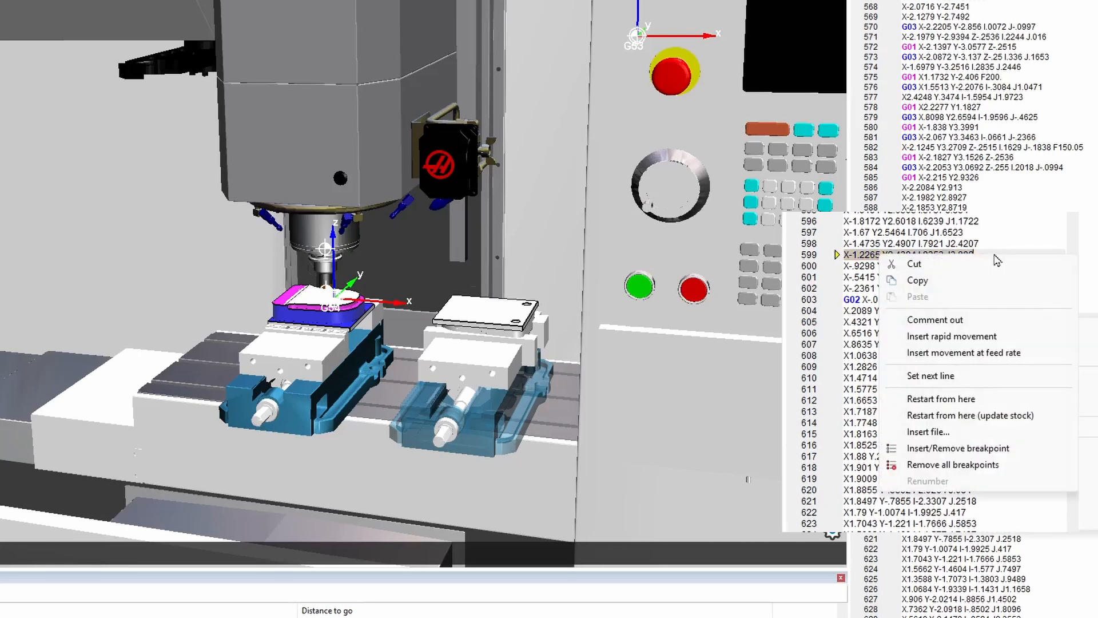
pyautogui.click(975, 417)
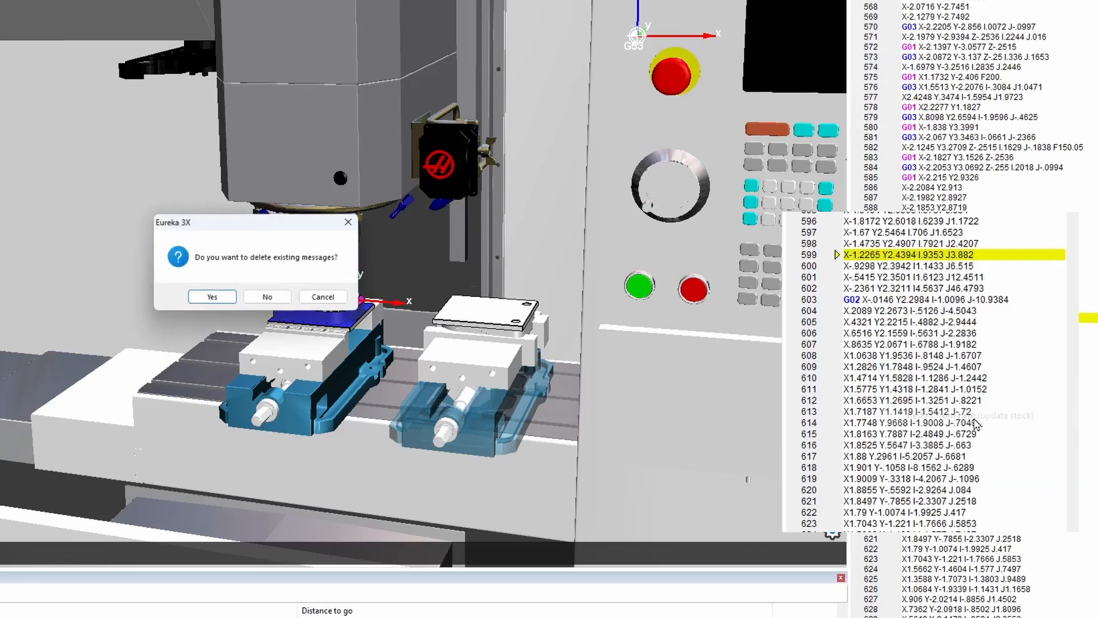
pyautogui.click(198, 297)
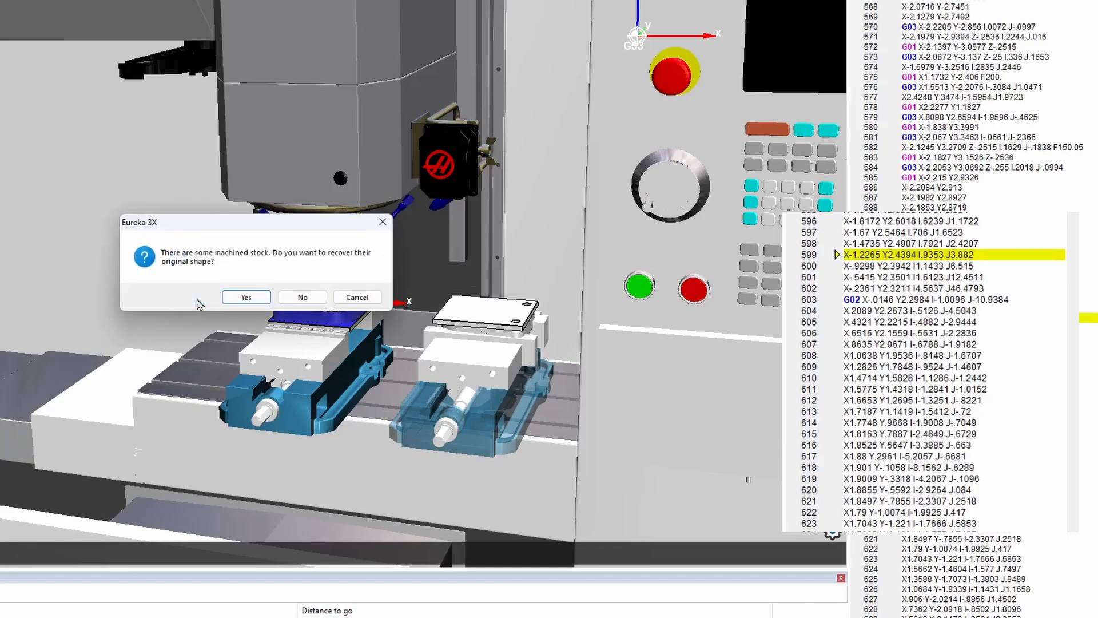
pyautogui.click(231, 297)
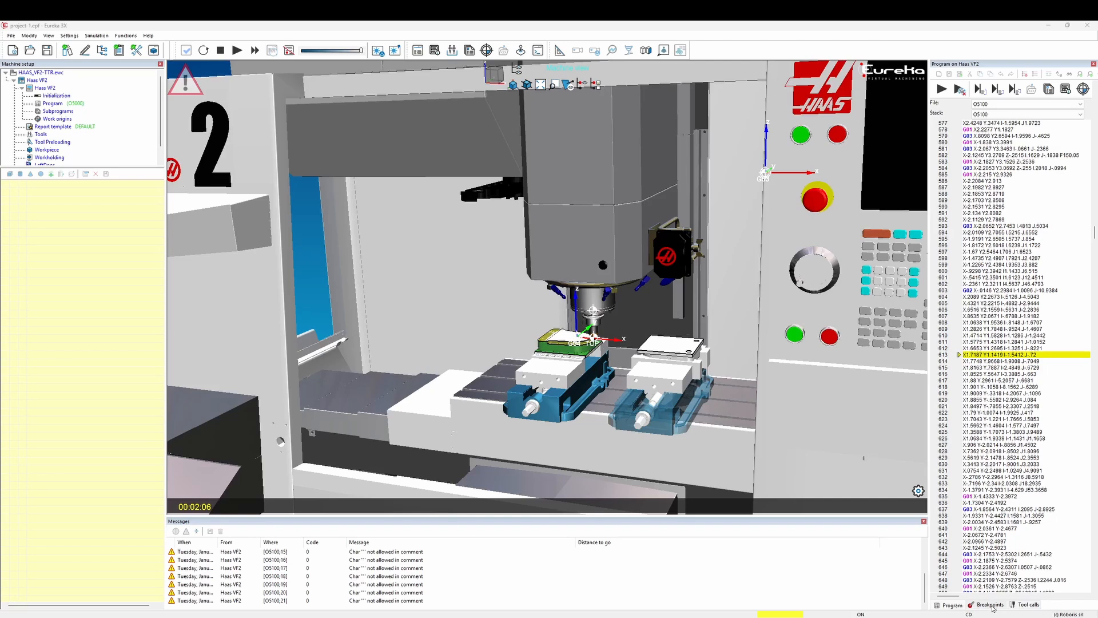
# - Add an enabled match-text breakpoint for M06 with the description "Pause at tool change"
pyautogui.click(991, 605)
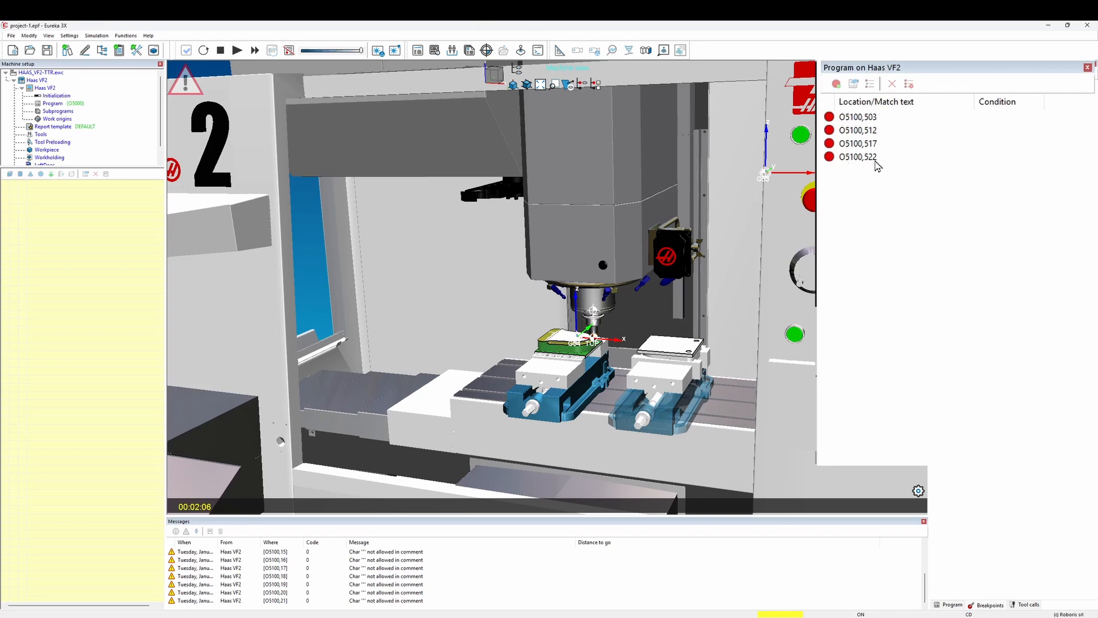
pyautogui.click(885, 194)
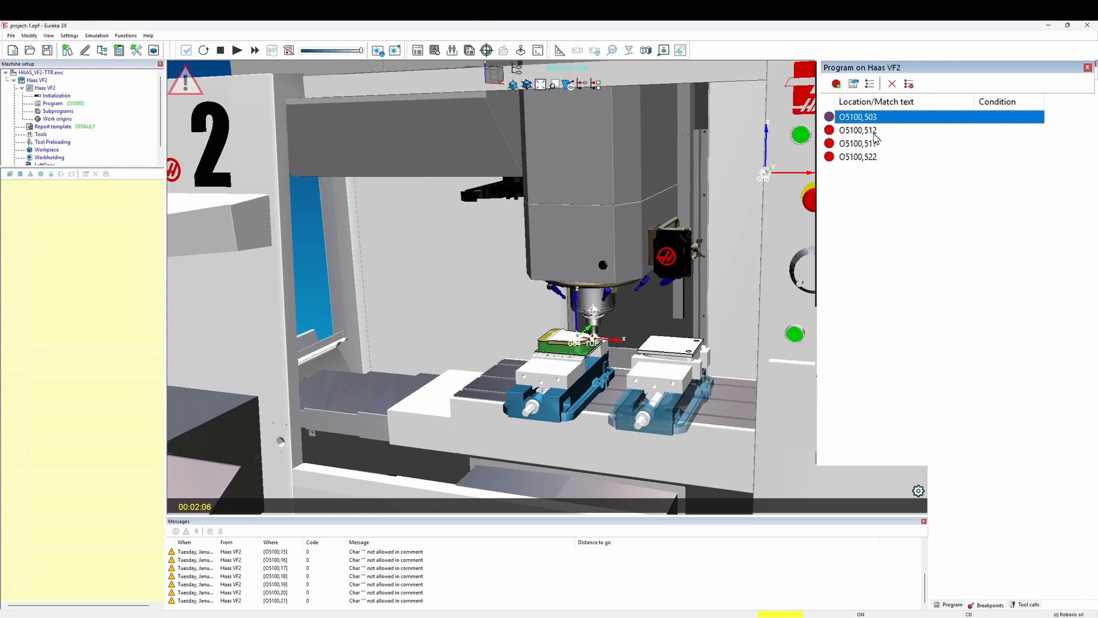
pyautogui.click(836, 86)
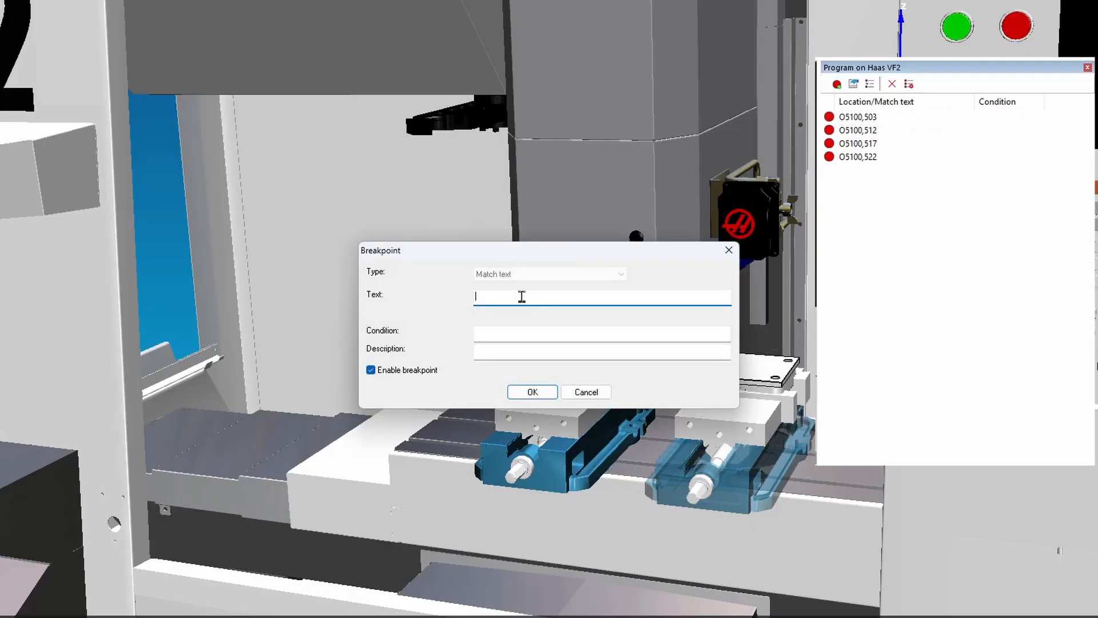
pyautogui.write('M06')
pyautogui.click(518, 351)
pyautogui.write('Pause ')
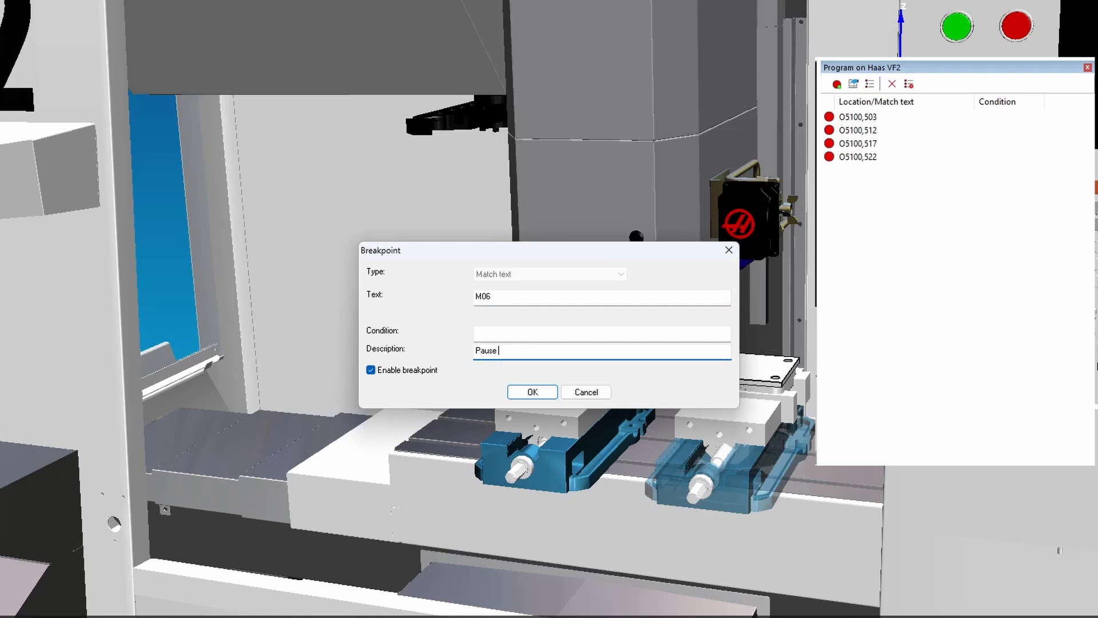
pyautogui.write('at tool change')
pyautogui.click(531, 392)
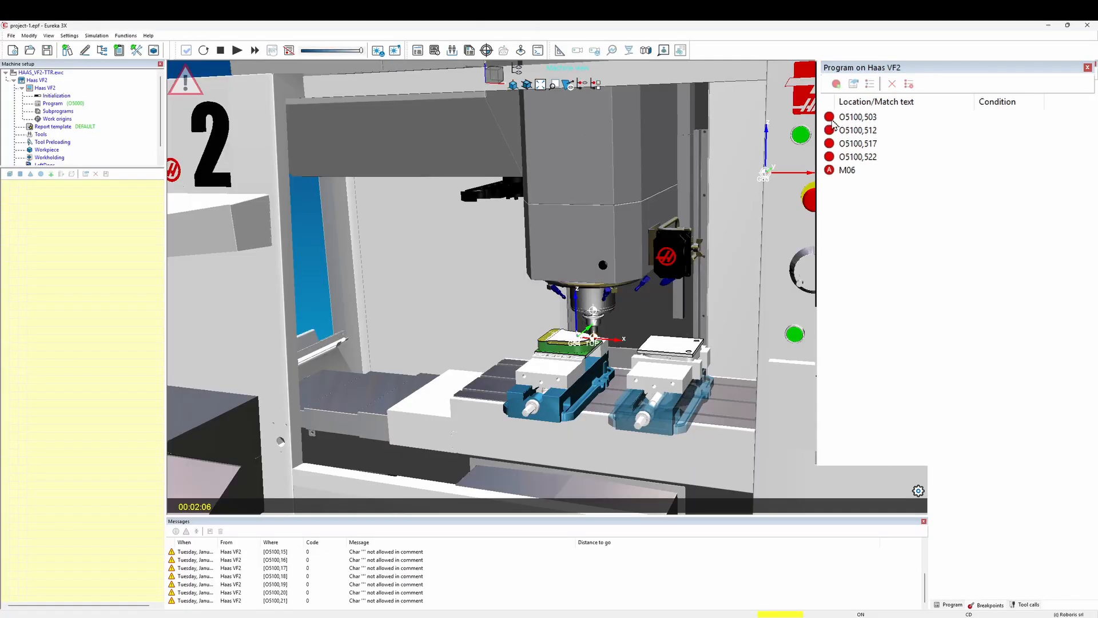
# - Disable the breakpoint O5100,503 and go to its line in the program
pyautogui.click(833, 119)
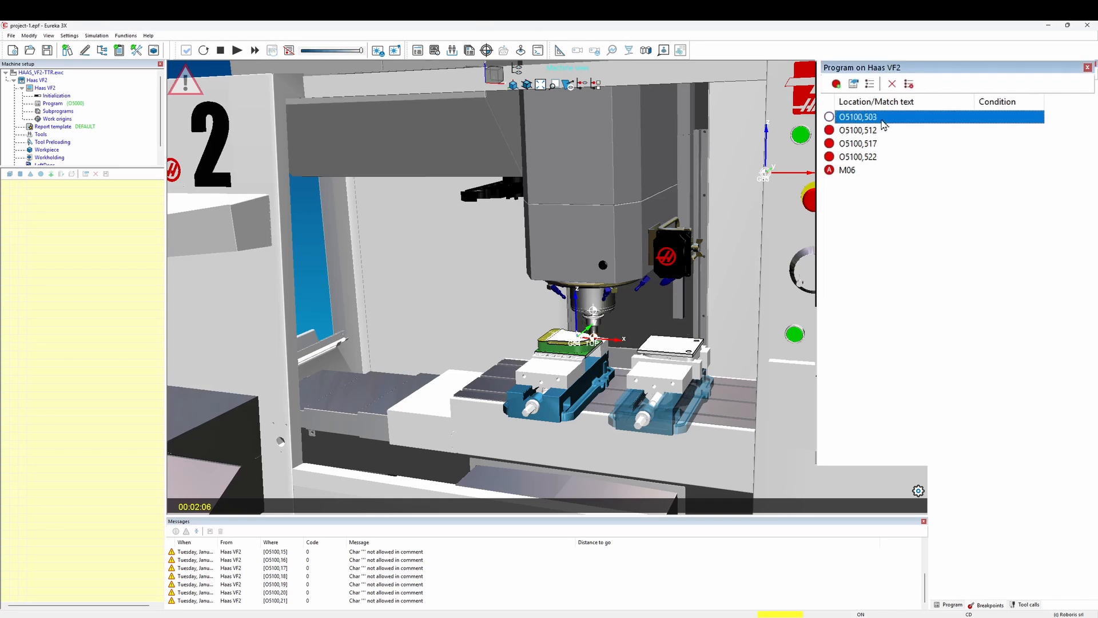
pyautogui.click(873, 86)
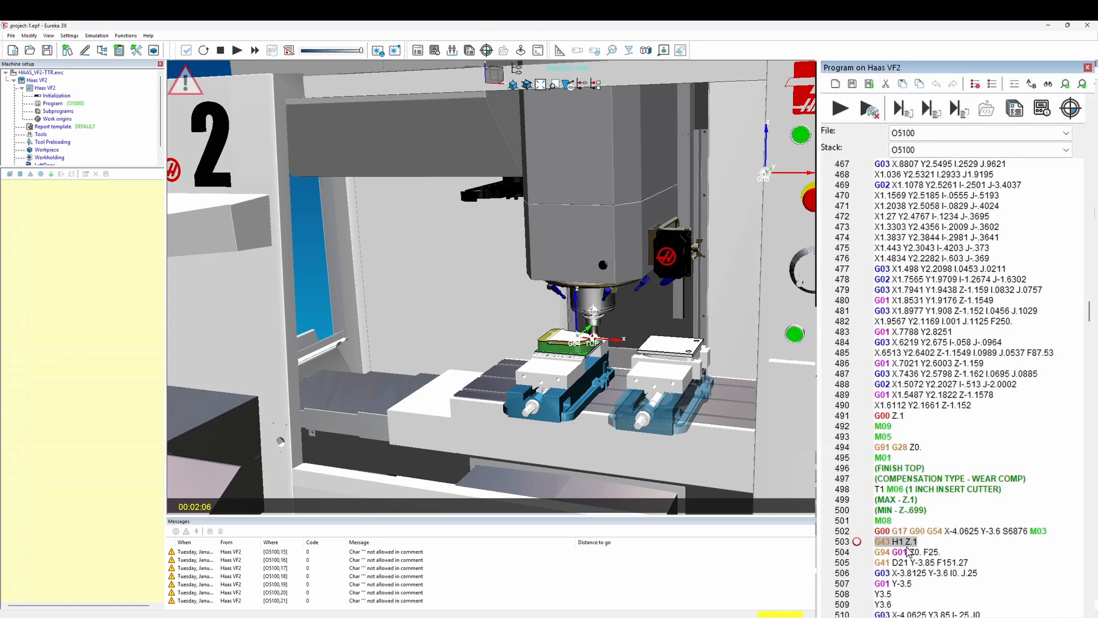
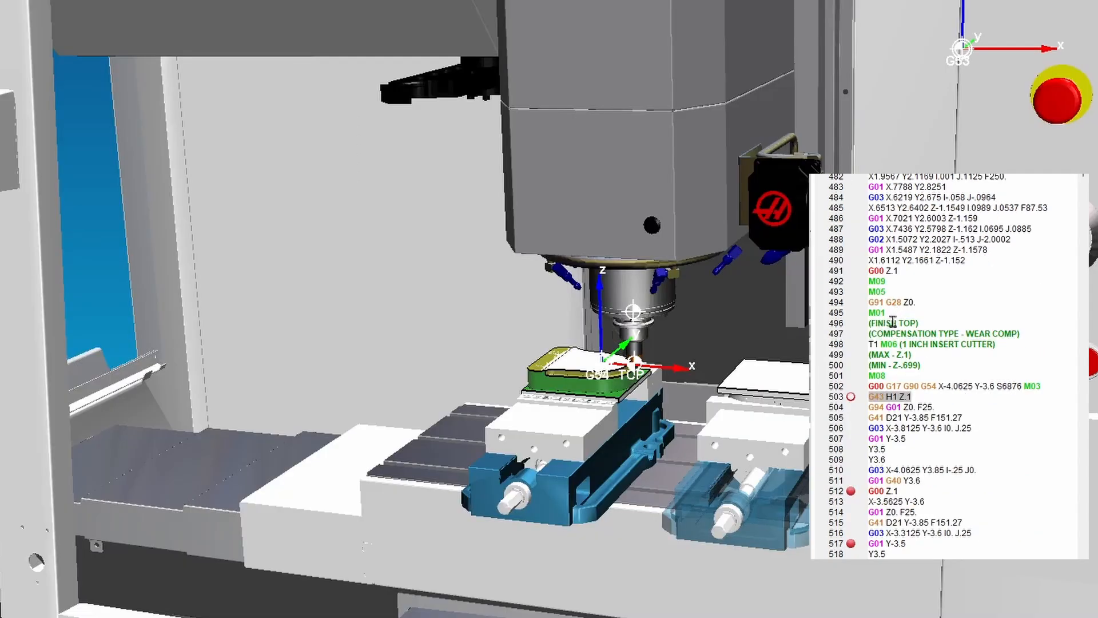
# - Restart with stock update from line 496, (FINISH TOP), and run the simulation to the M06 breakpoint and on to line 512
pyautogui.rightClick(893, 322)
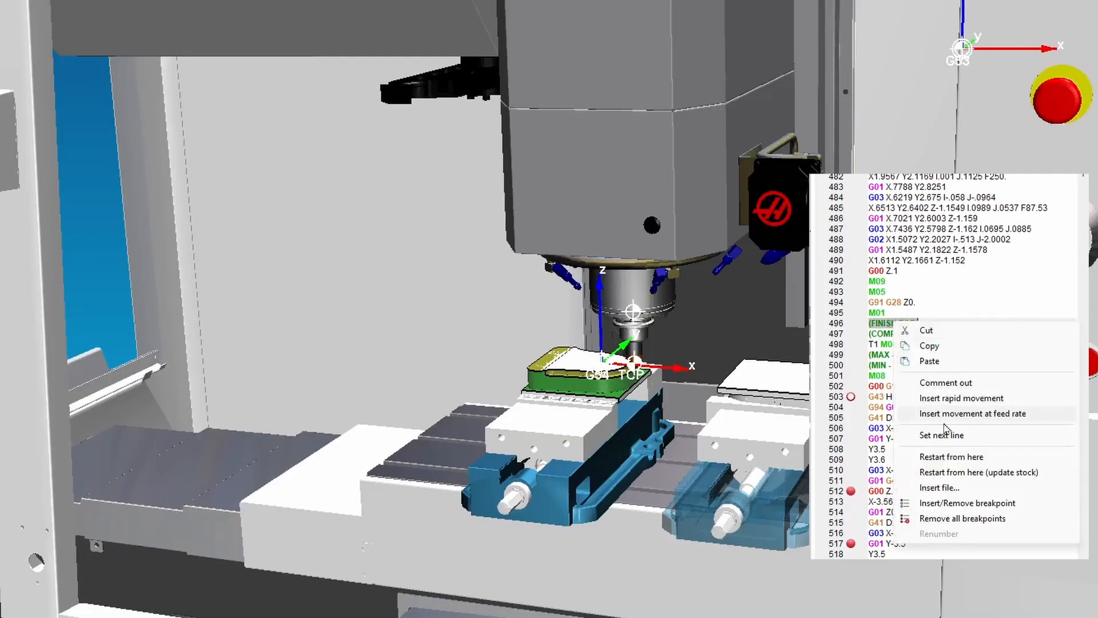
pyautogui.click(959, 476)
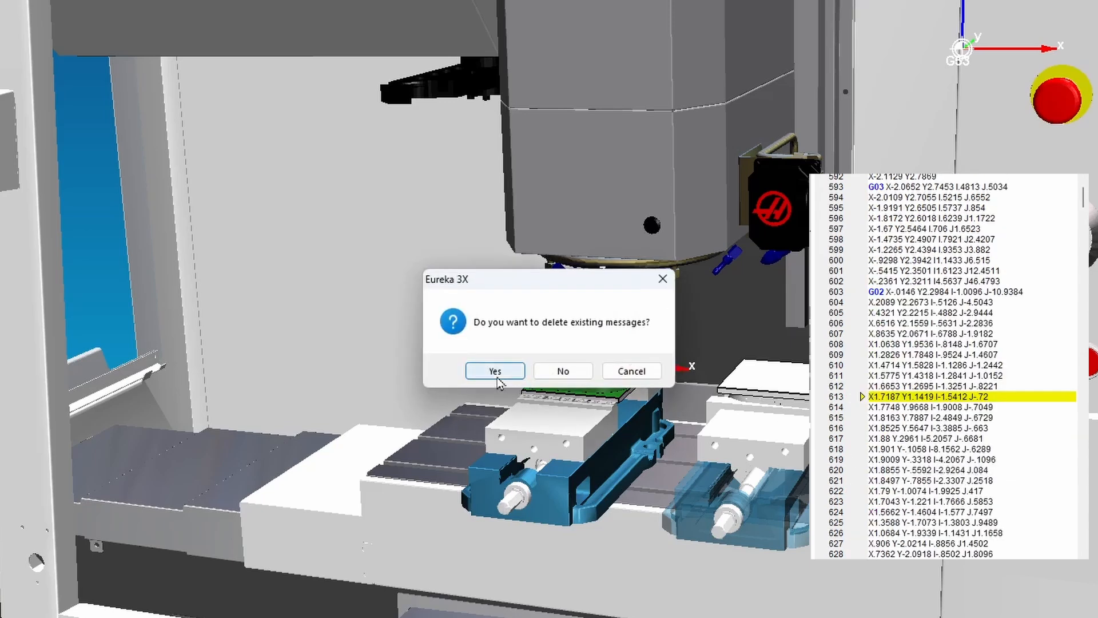
pyautogui.click(498, 377)
pyautogui.click(515, 375)
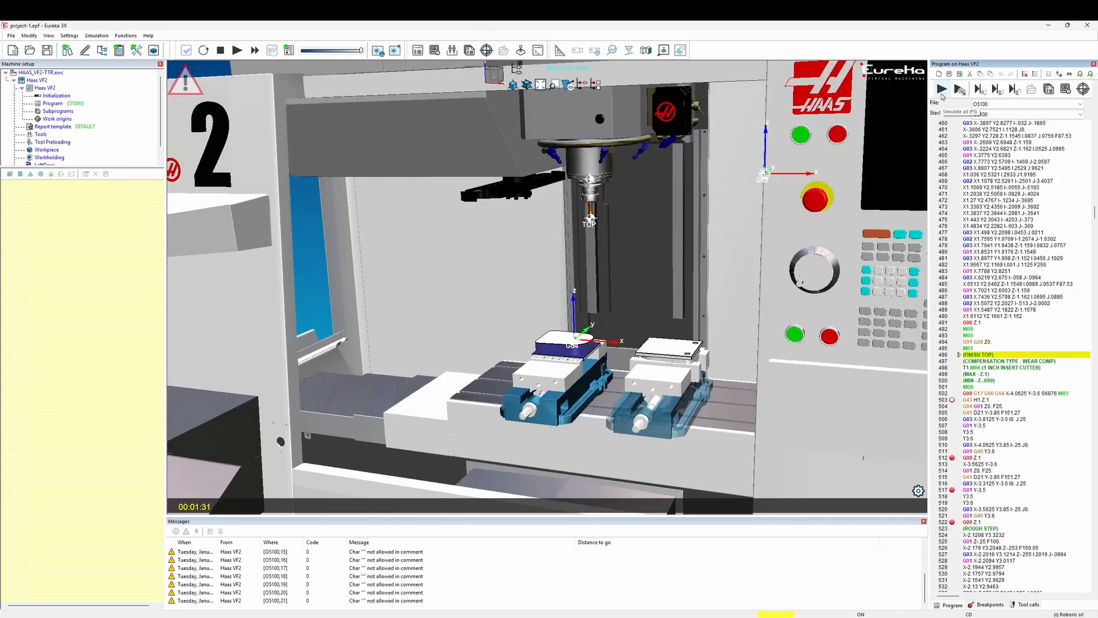
pyautogui.click(942, 90)
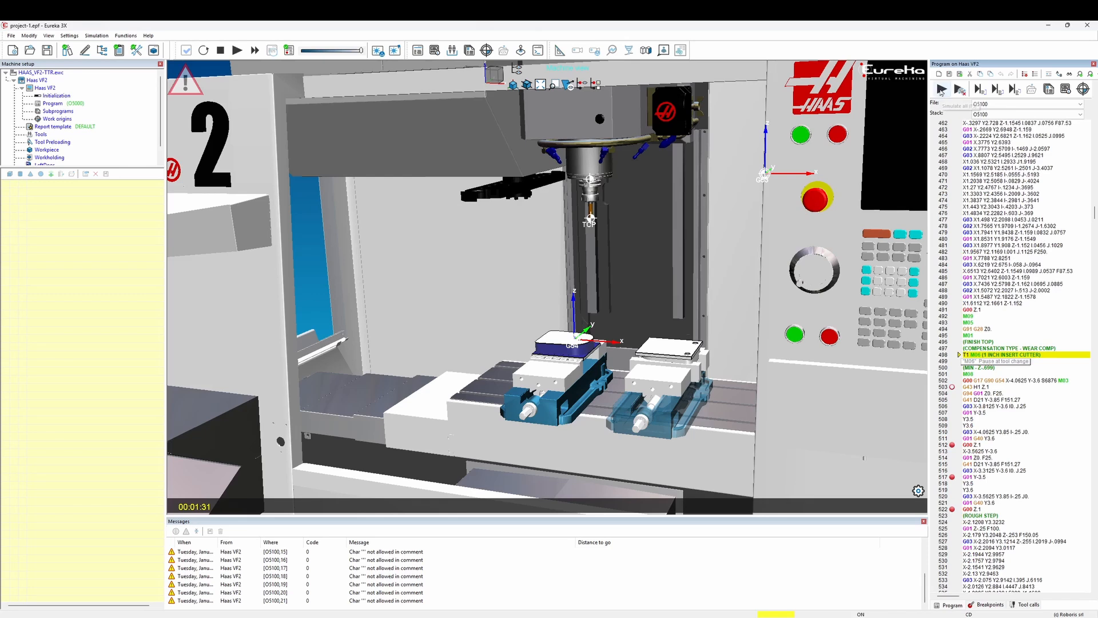
pyautogui.click(942, 90)
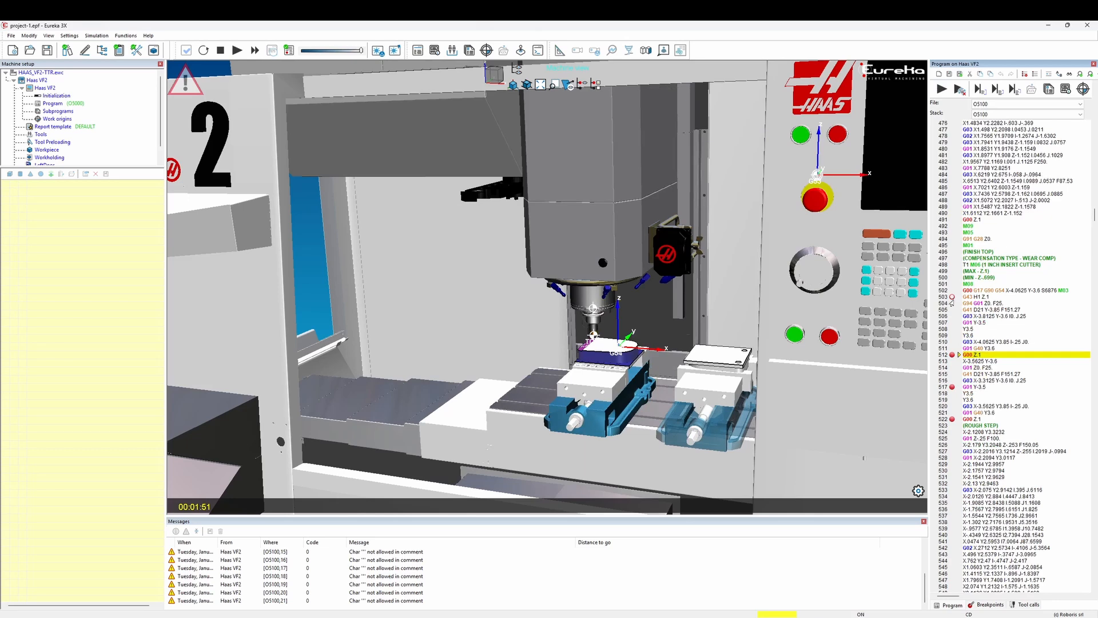
# - Delete the breakpoint O5100,512 and remove all remaining breakpoints
pyautogui.click(992, 605)
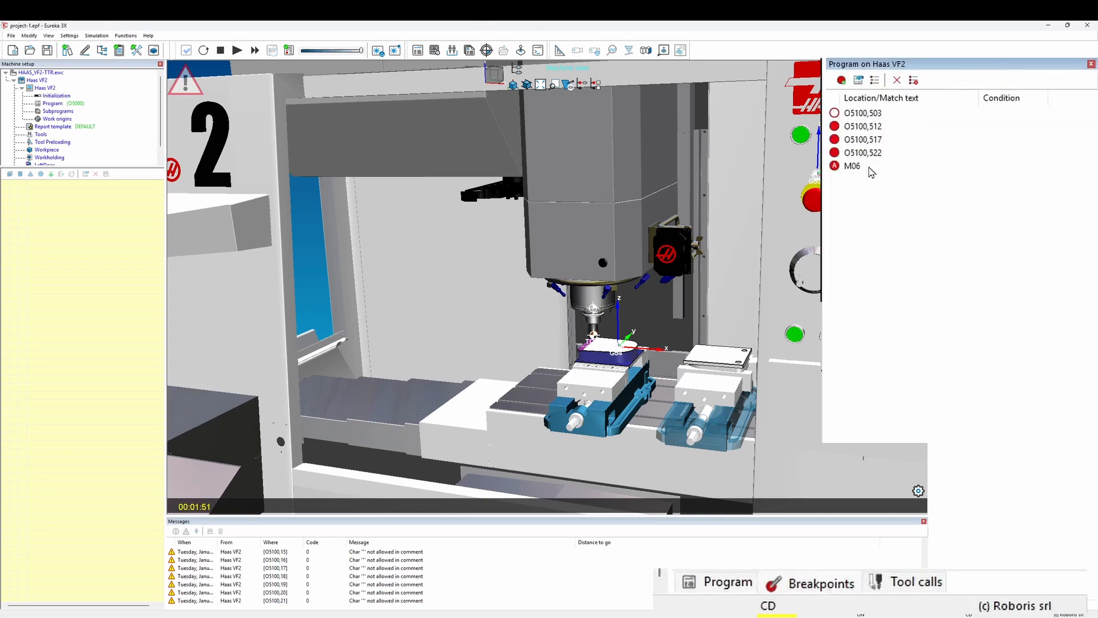
pyautogui.click(859, 127)
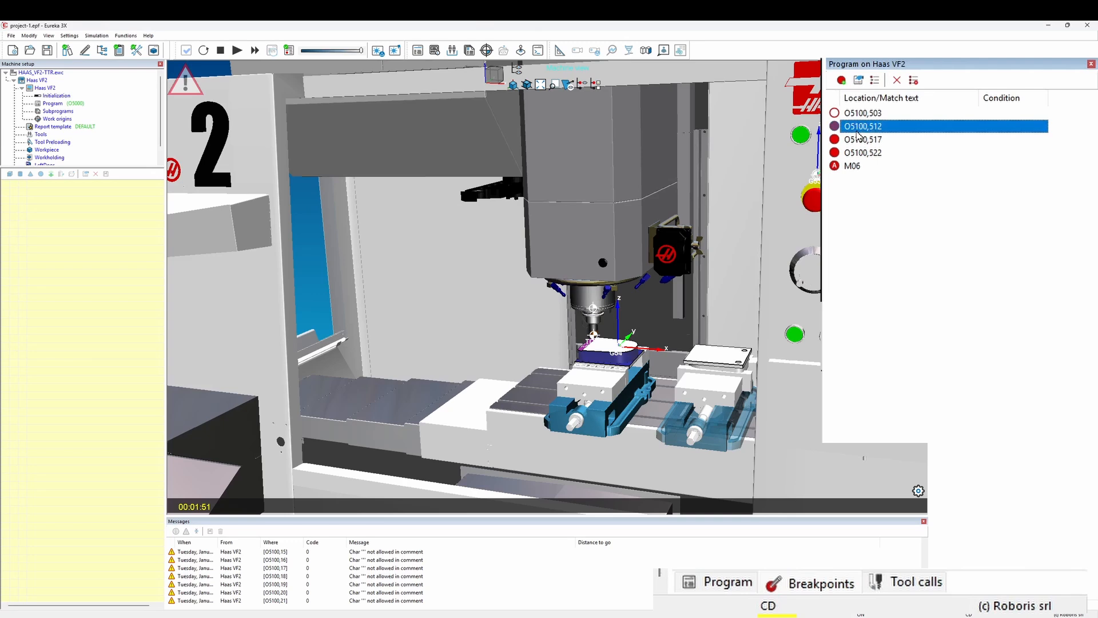
pyautogui.click(897, 81)
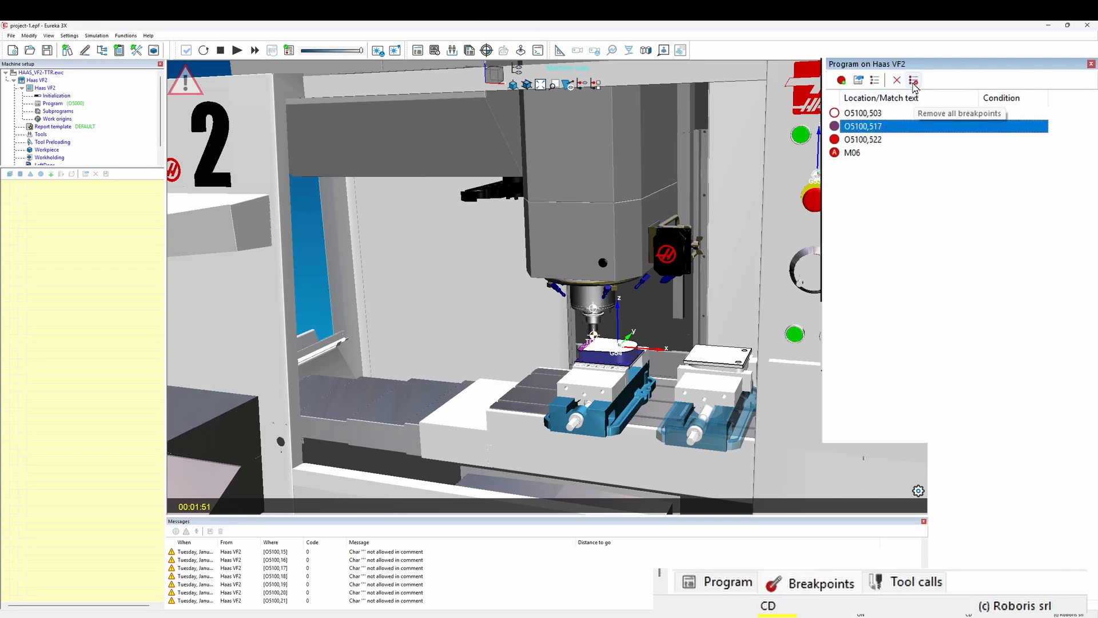
pyautogui.click(914, 82)
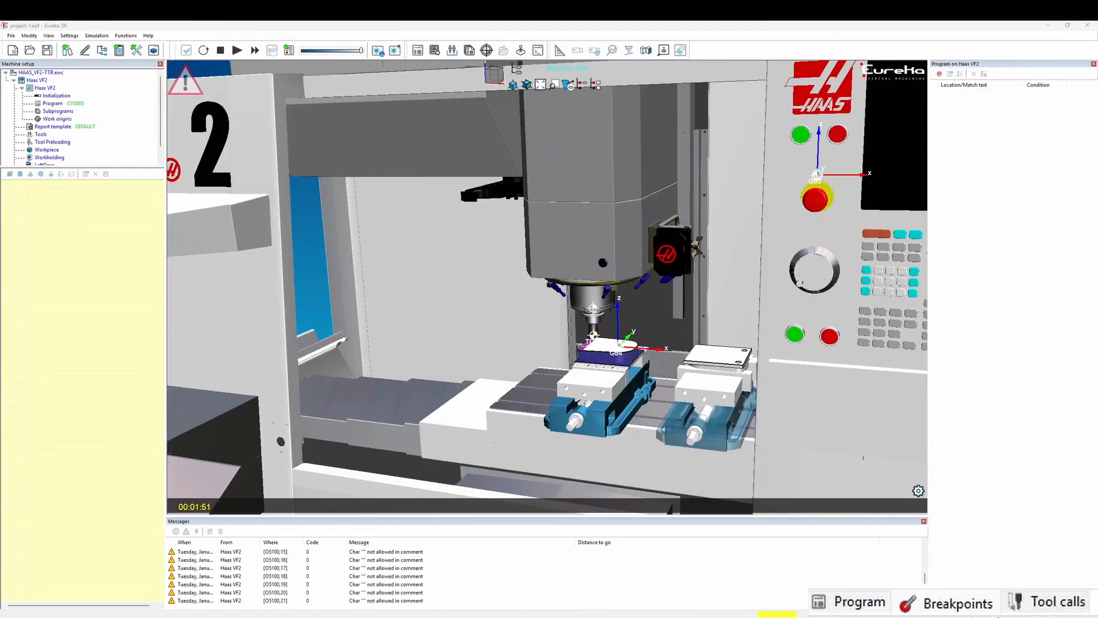
# - Show the program's tool calls and switch the 3D display from machine view to workpiece view
pyautogui.click(1036, 605)
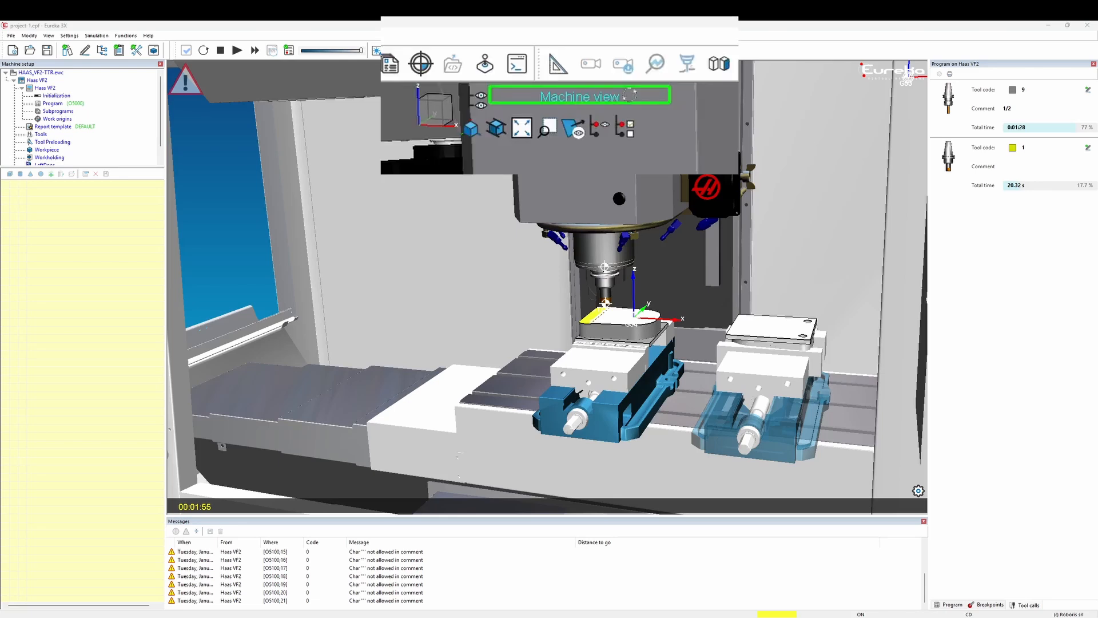
pyautogui.click(631, 92)
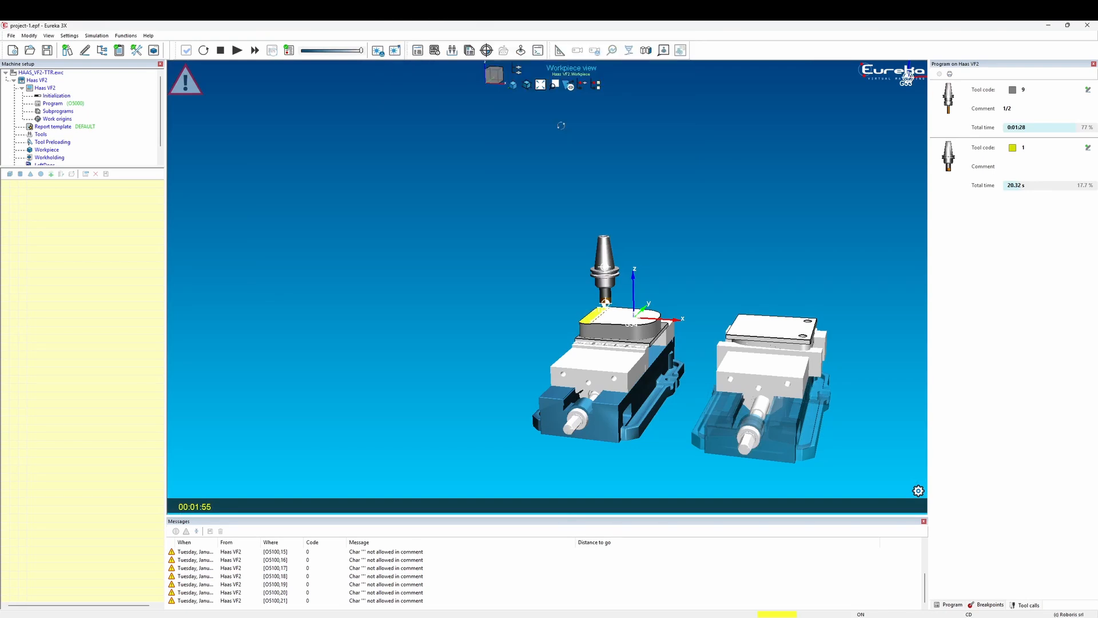
# - Show the program listing, run the O5100 simulation onward from (FINISH TOP), pause it partway, and switch back to machine view
pyautogui.click(950, 605)
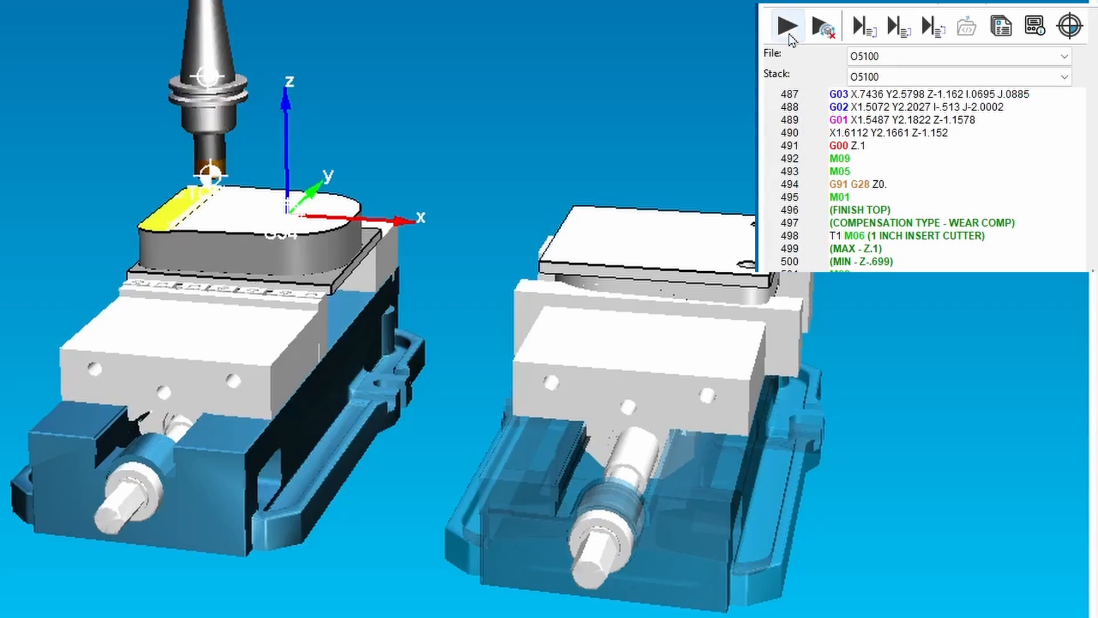
pyautogui.click(786, 27)
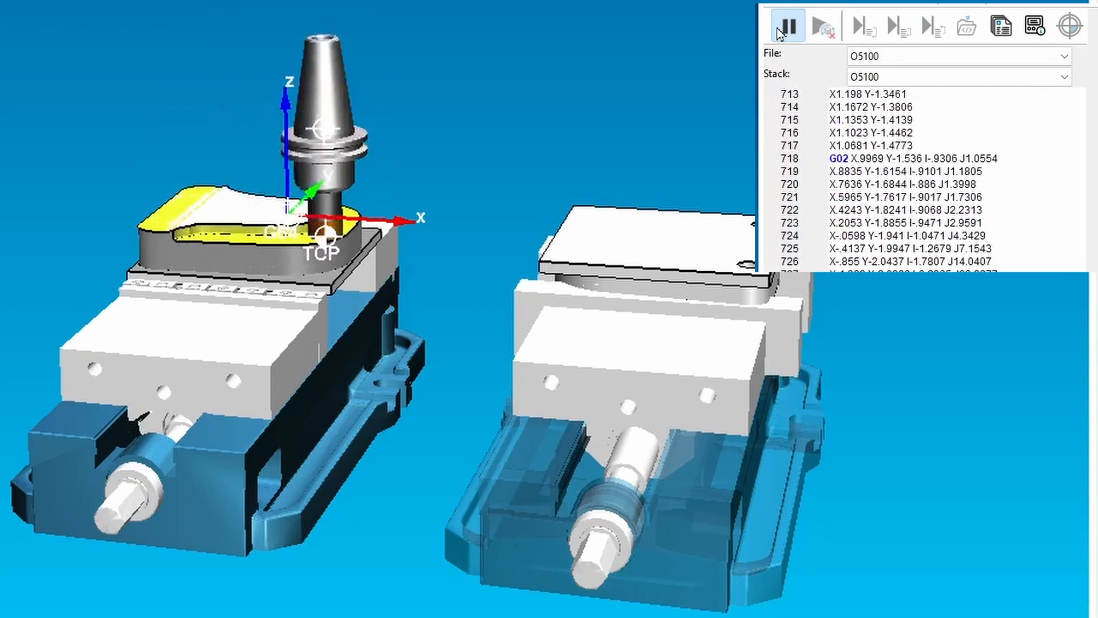
pyautogui.click(789, 27)
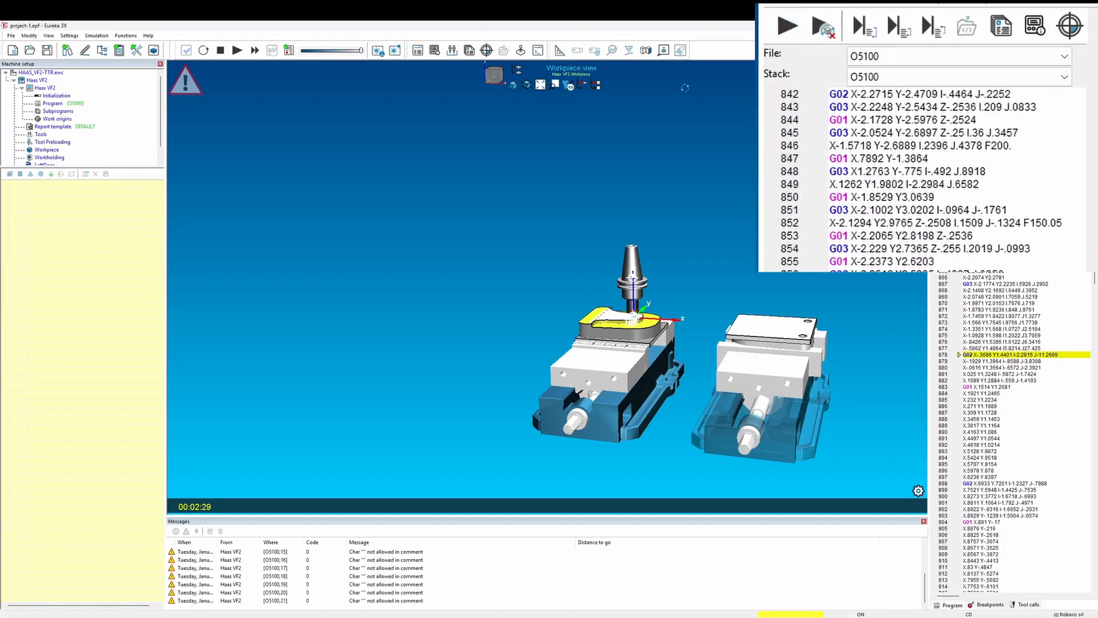
pyautogui.press('Tab')
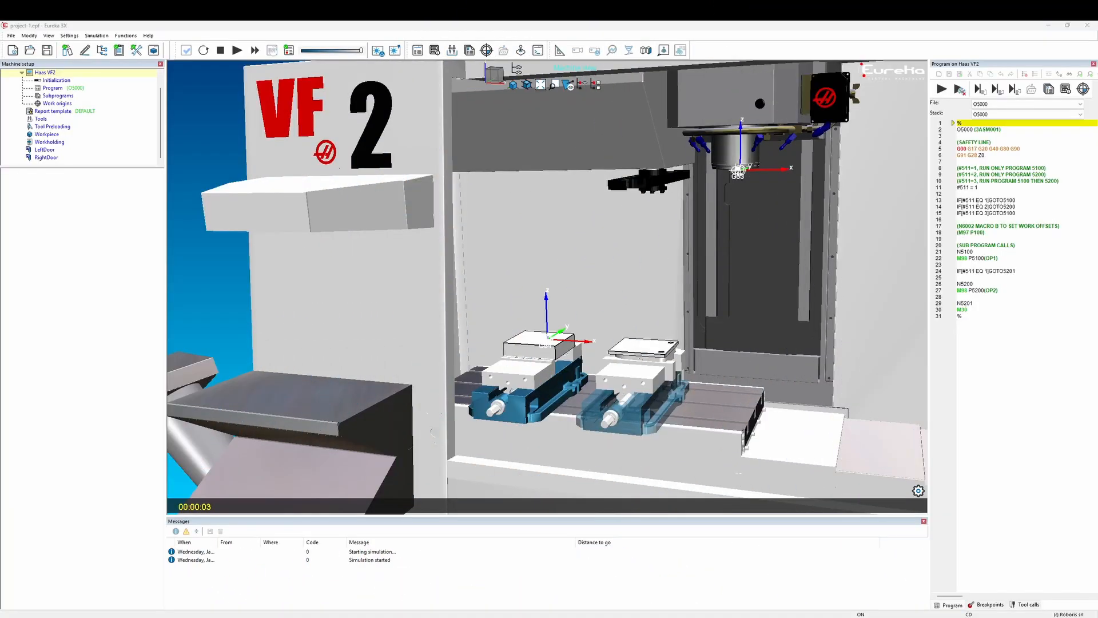
# - Restart the simulation with the stock recovered to its original shape and display the subprogram O5100
pyautogui.click(203, 50)
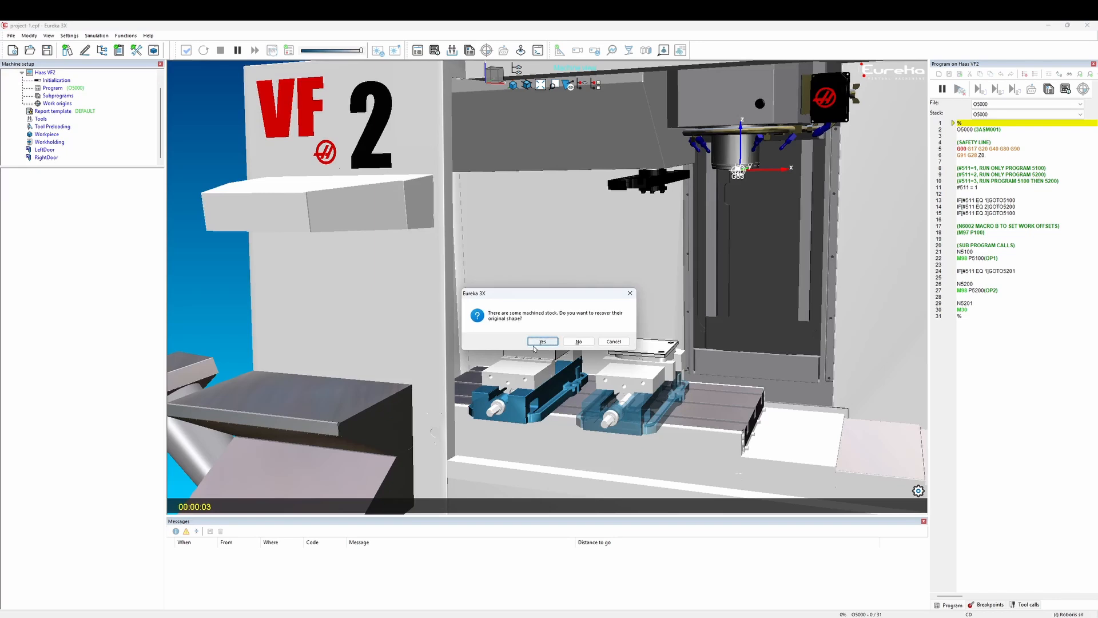
pyautogui.click(543, 342)
pyautogui.click(1080, 103)
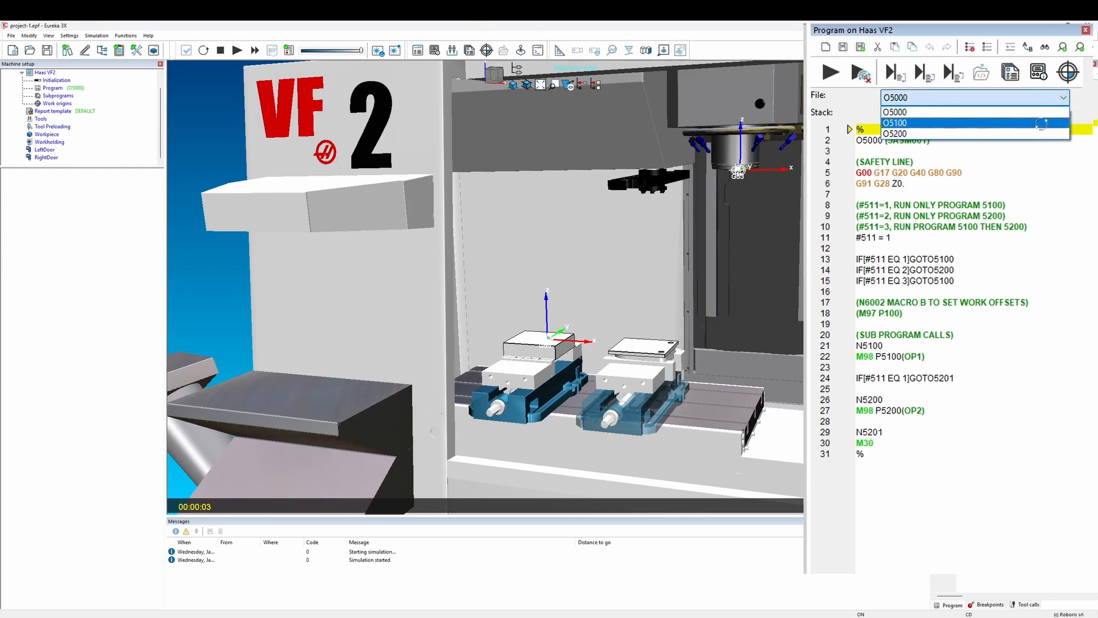
pyautogui.click(1041, 123)
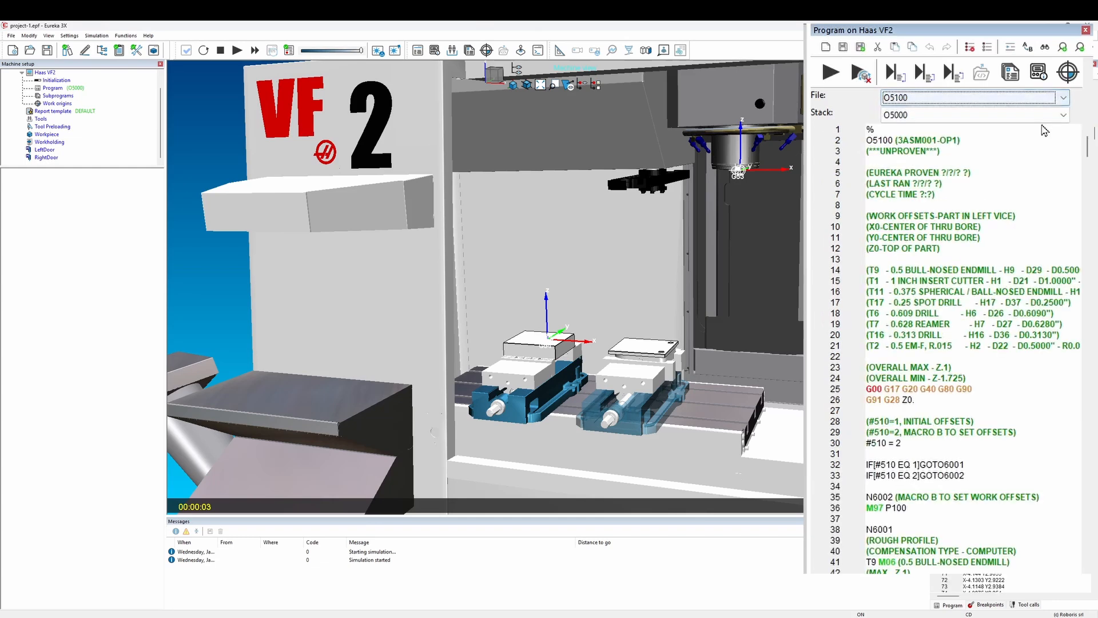
# - Search O5100 for T2 and go to its M06 tool call in the (FINISH PROFILE) operation
pyautogui.click(1046, 49)
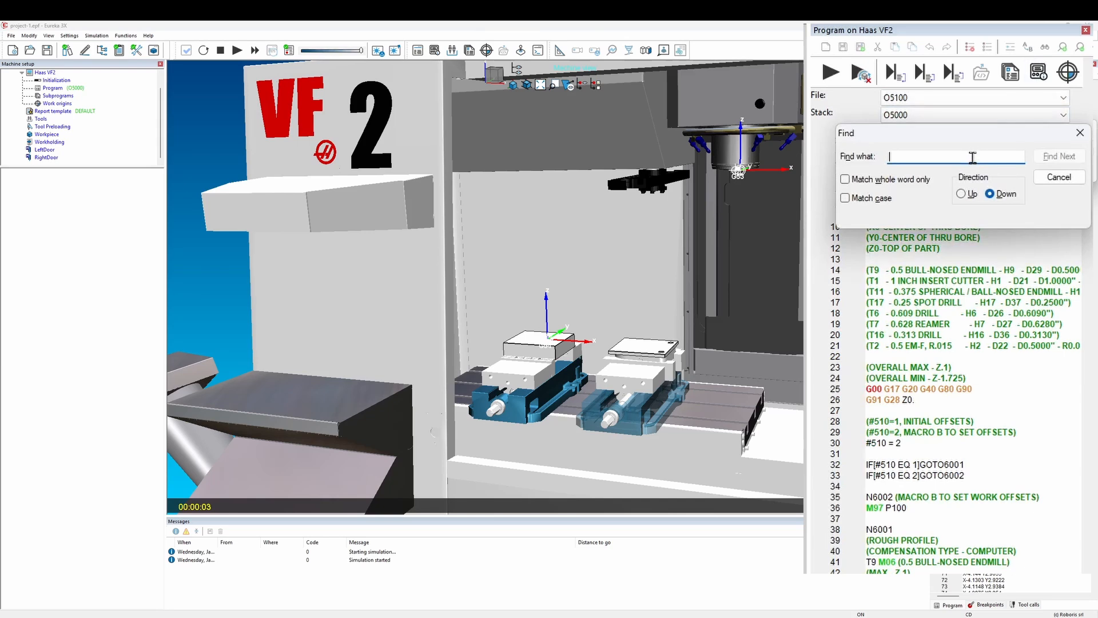
pyautogui.write('T2')
pyautogui.press('Return')
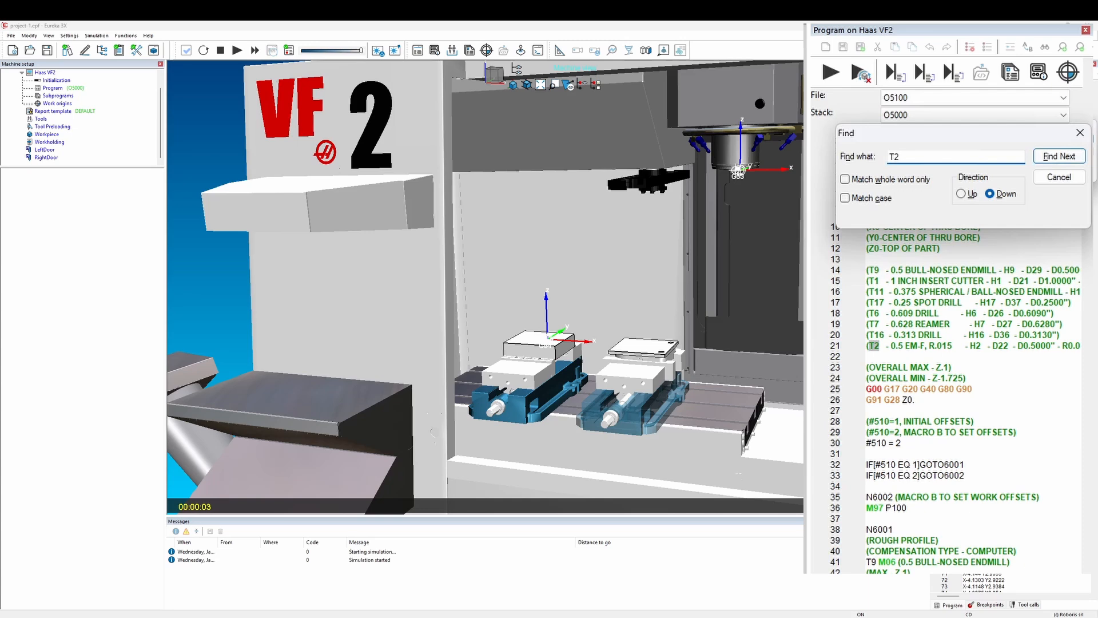
pyautogui.press('Return')
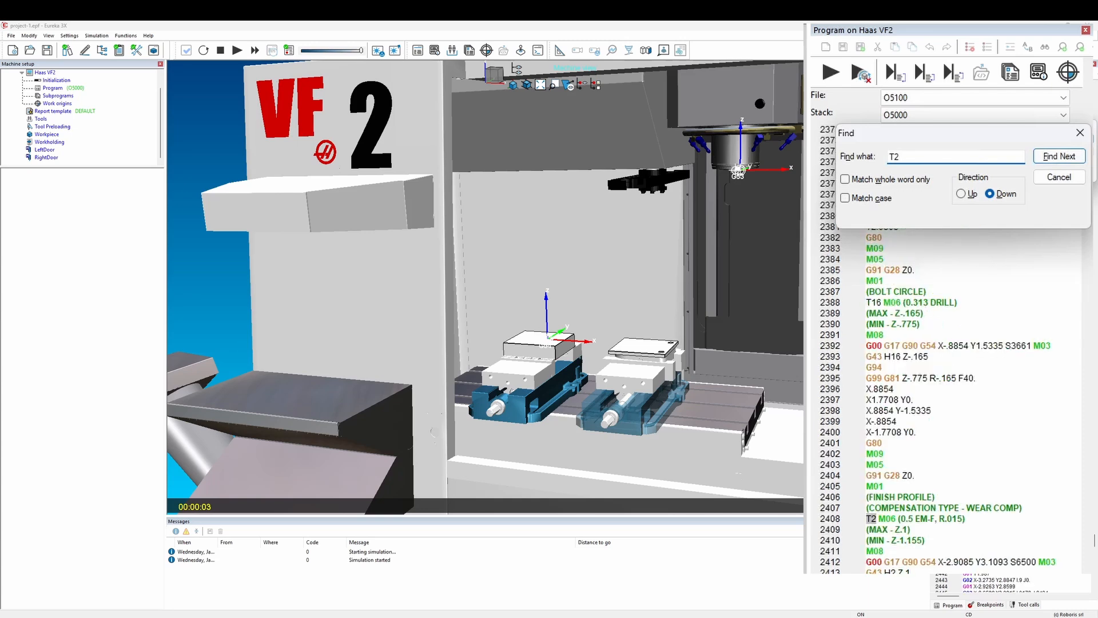
pyautogui.click(1045, 181)
# - Restart with stock update from line 2408, deleting existing messages and recovering the stock's original shape
pyautogui.rightClick(976, 294)
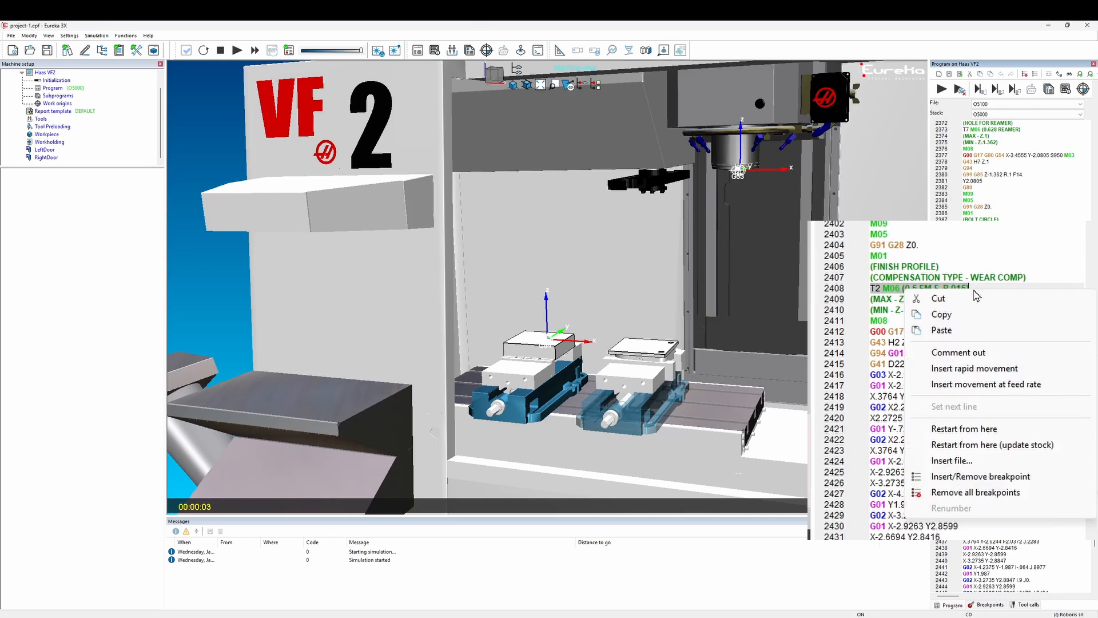
pyautogui.click(1045, 448)
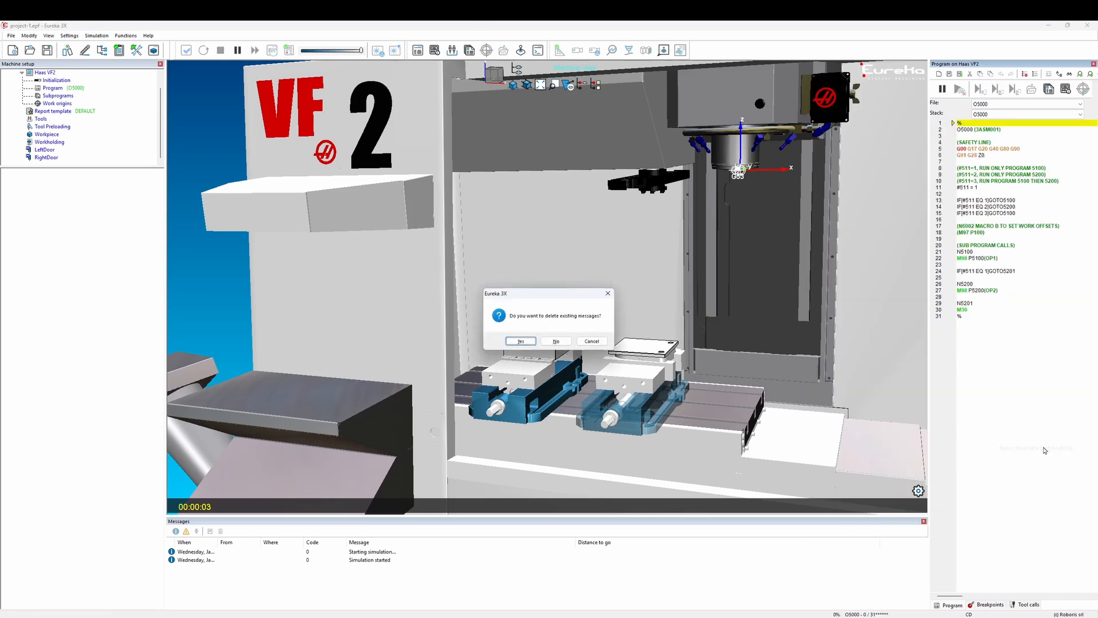
pyautogui.click(521, 342)
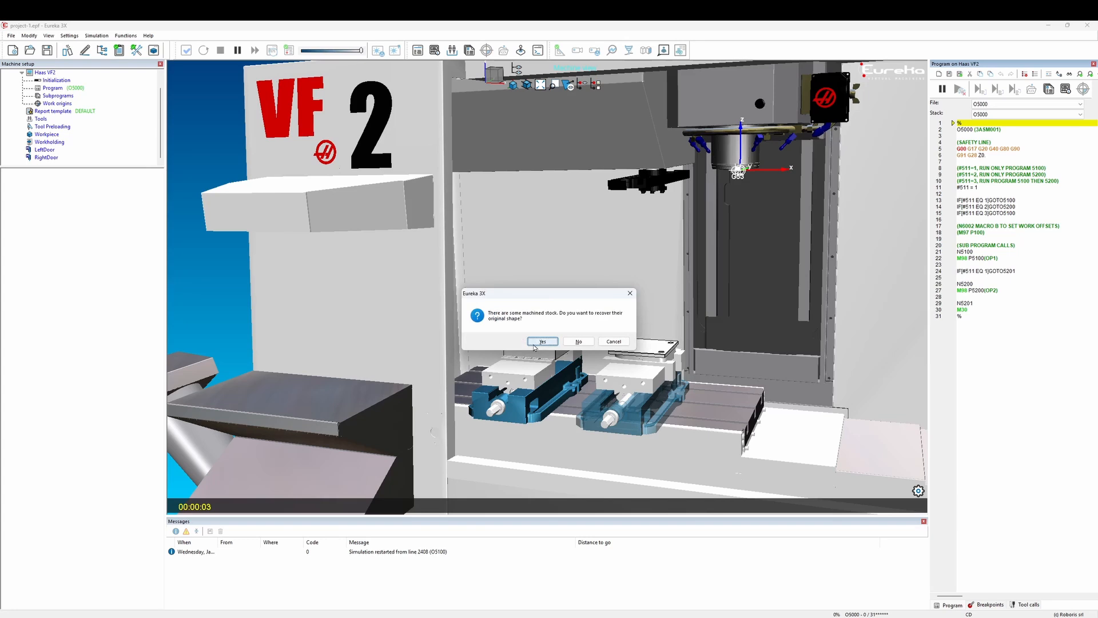
pyautogui.click(534, 343)
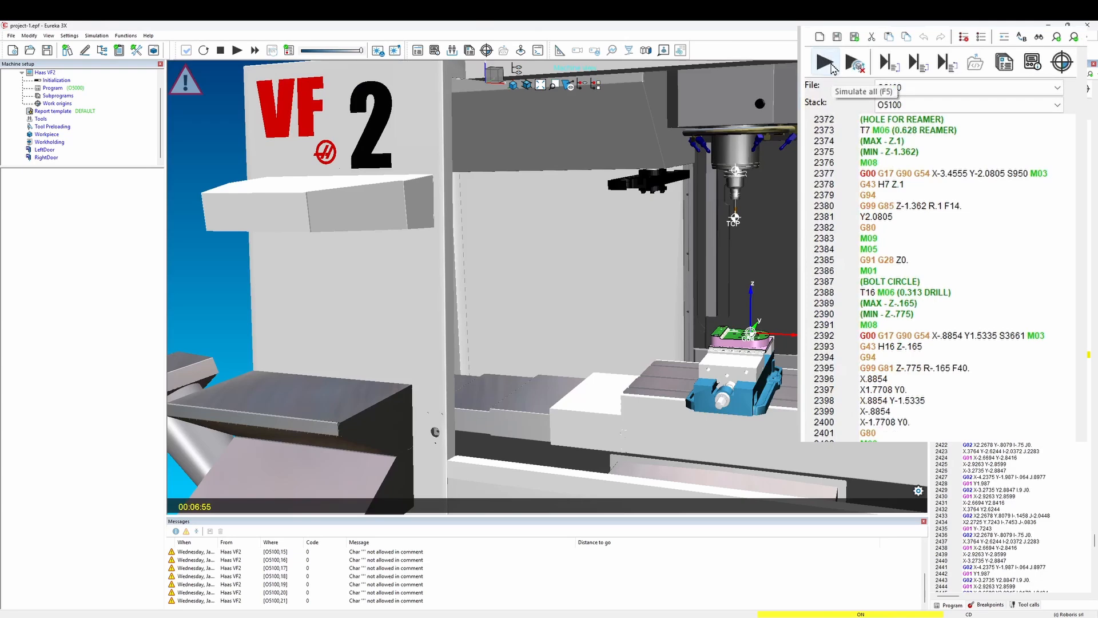
# - Run the simulation into the bushing lead-in counterbore and go from the collision message to its program line
pyautogui.click(832, 68)
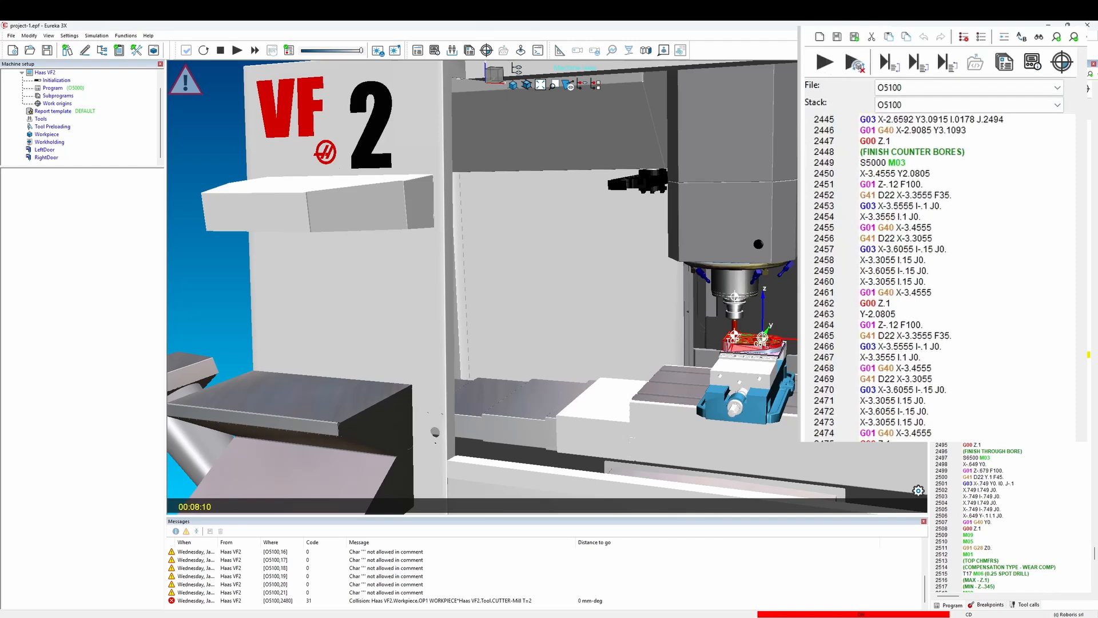
pyautogui.click(524, 602)
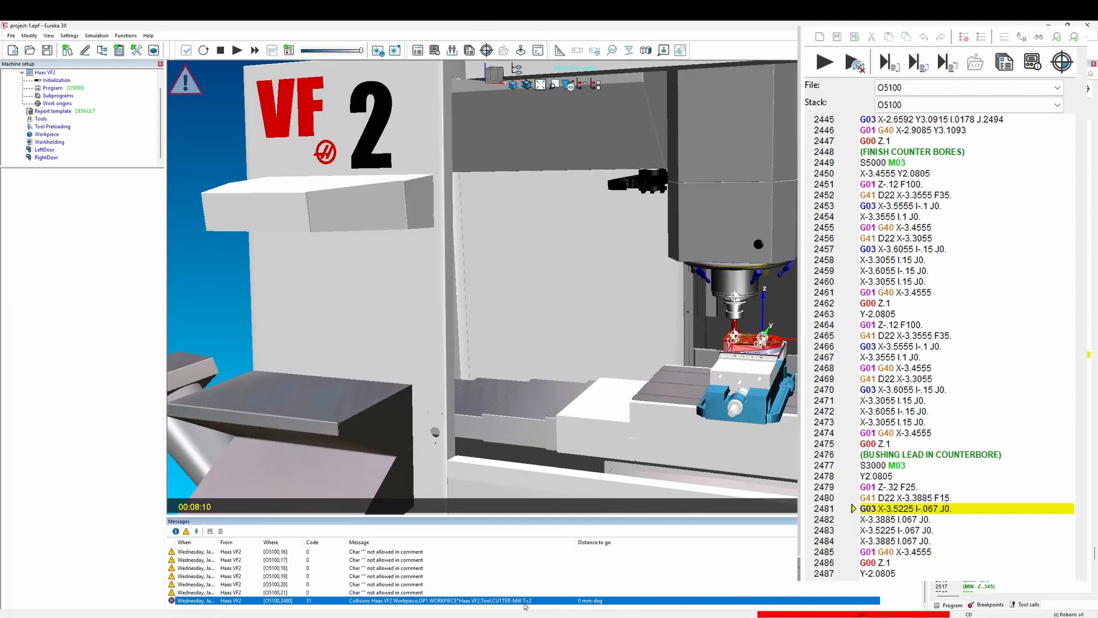
pyautogui.doubleClick(477, 603)
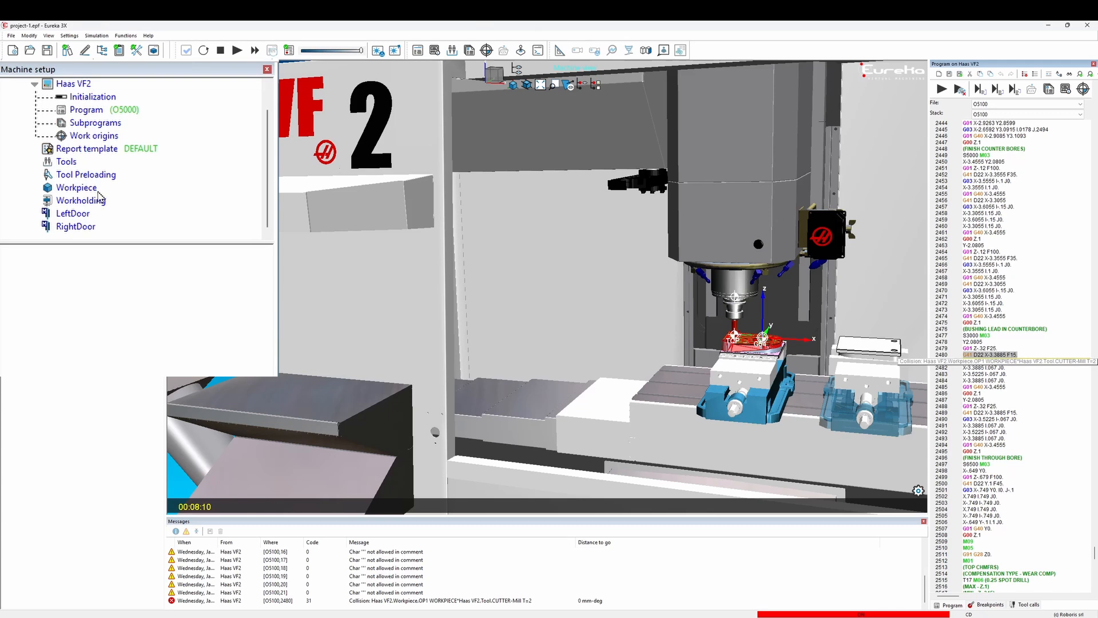
# - Display the workpiece objects and identify OP1 WORKPIECE, the part named in the collision message
pyautogui.click(98, 191)
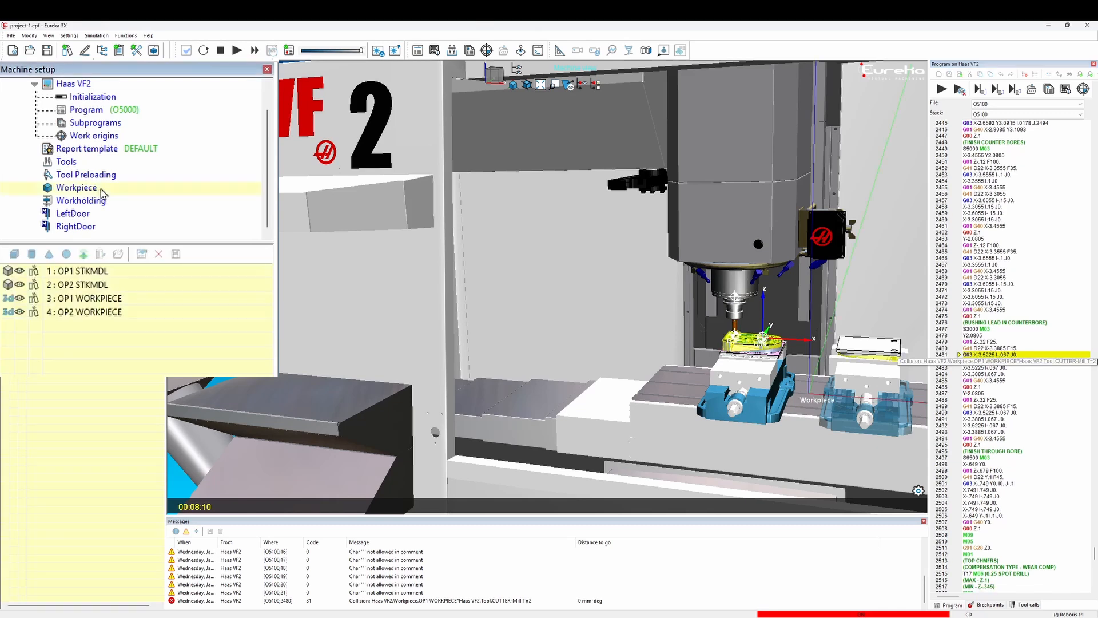
pyautogui.click(35, 314)
pyautogui.click(38, 299)
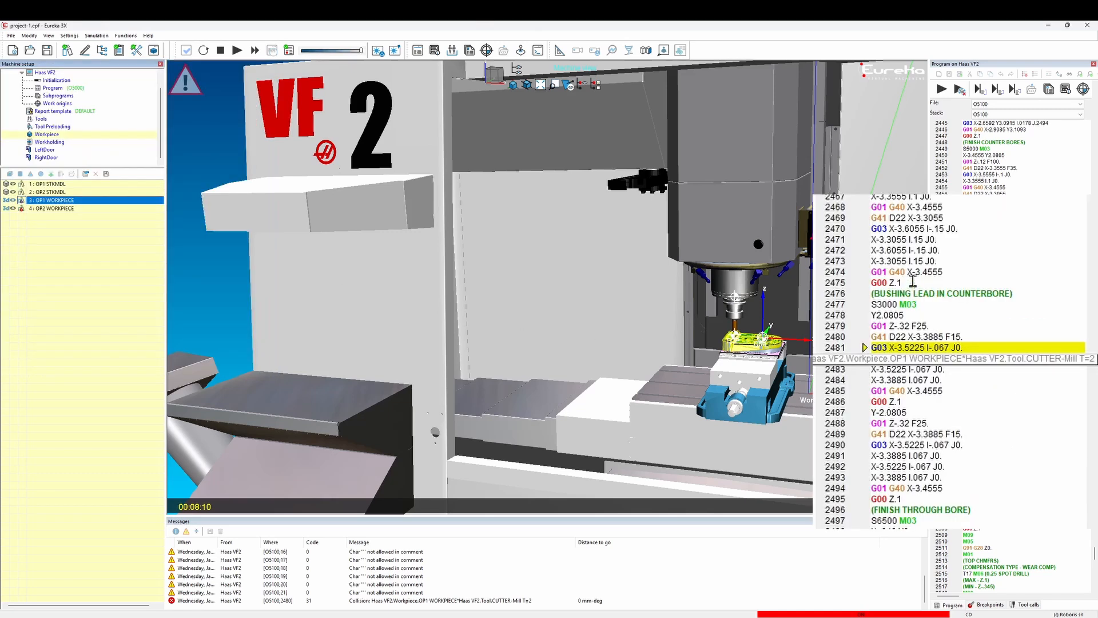
# - Restart with stock update from line 2475, G00 Z.1, deleting messages and recovering the original stock, and run the simulation
pyautogui.click(913, 282)
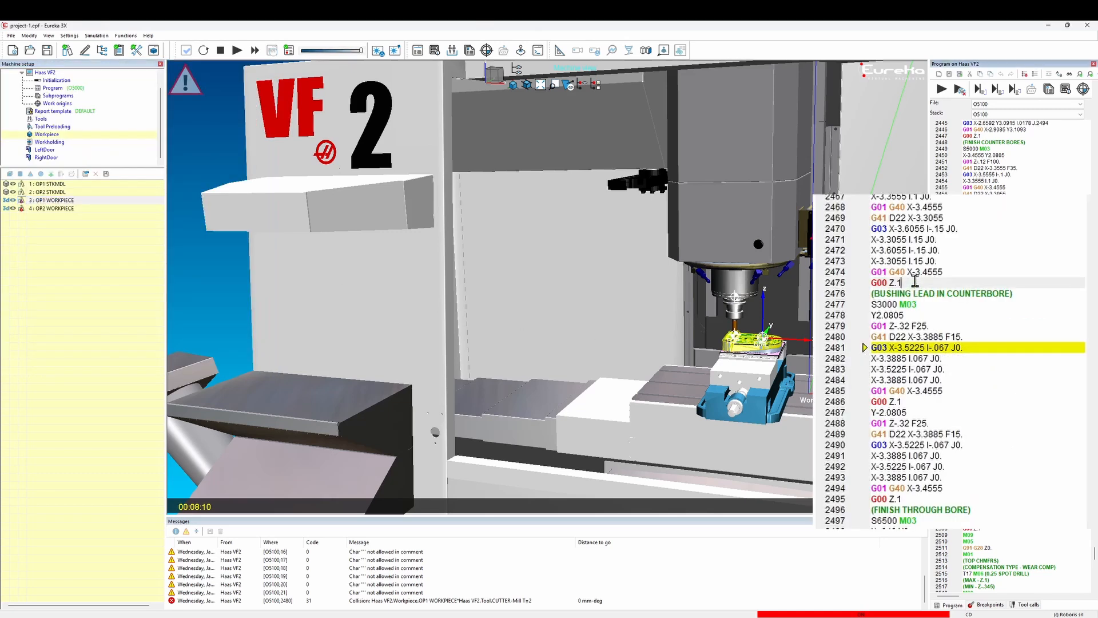
pyautogui.rightClick(916, 284)
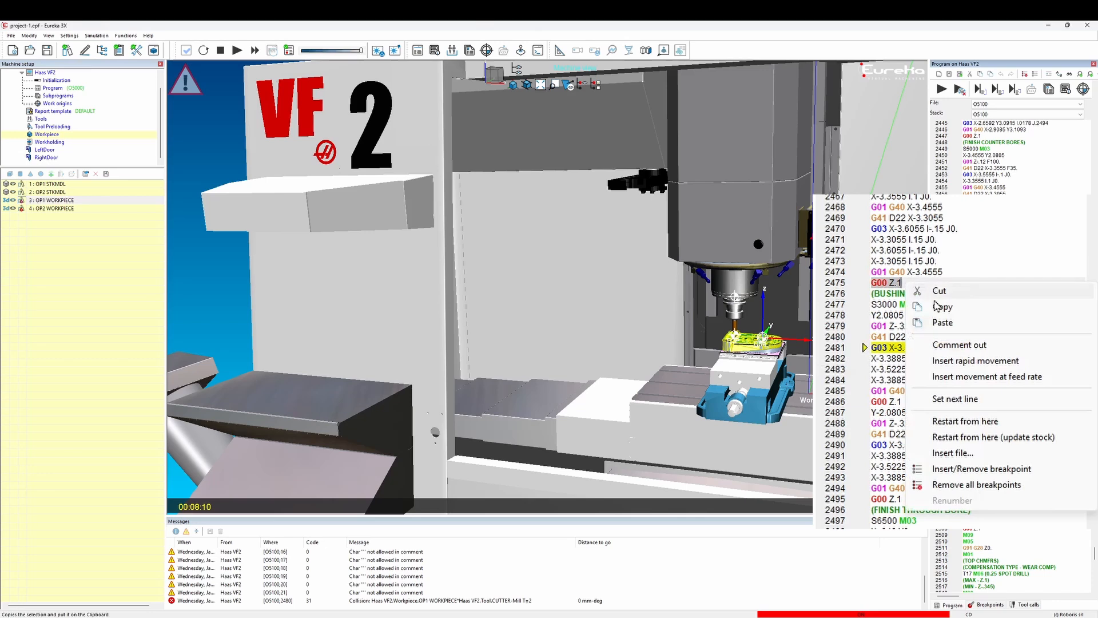
pyautogui.click(994, 445)
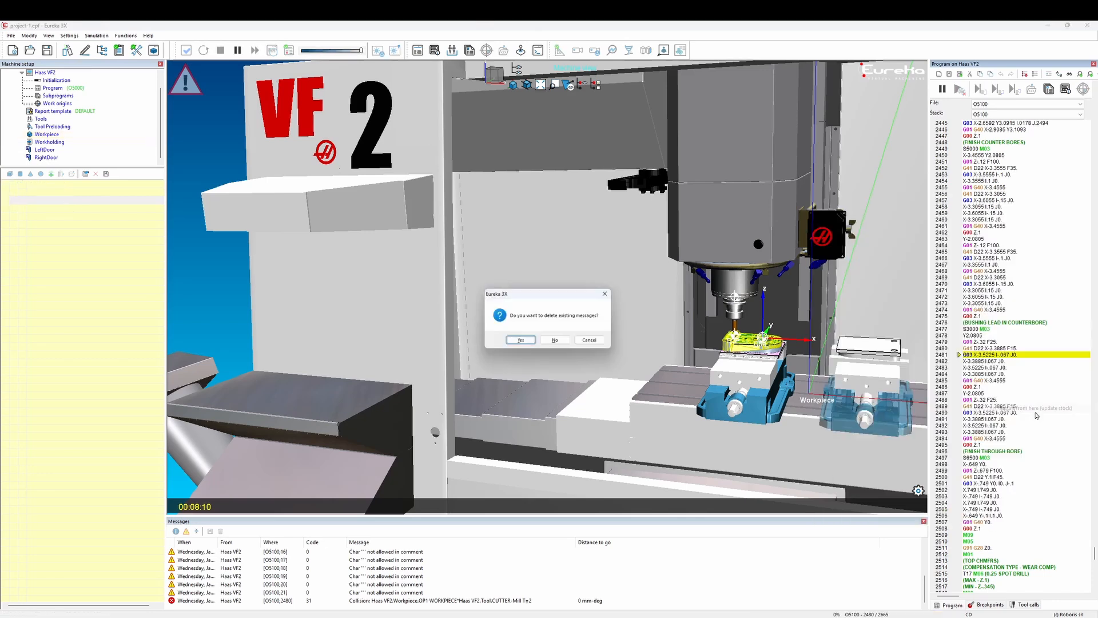
pyautogui.click(530, 343)
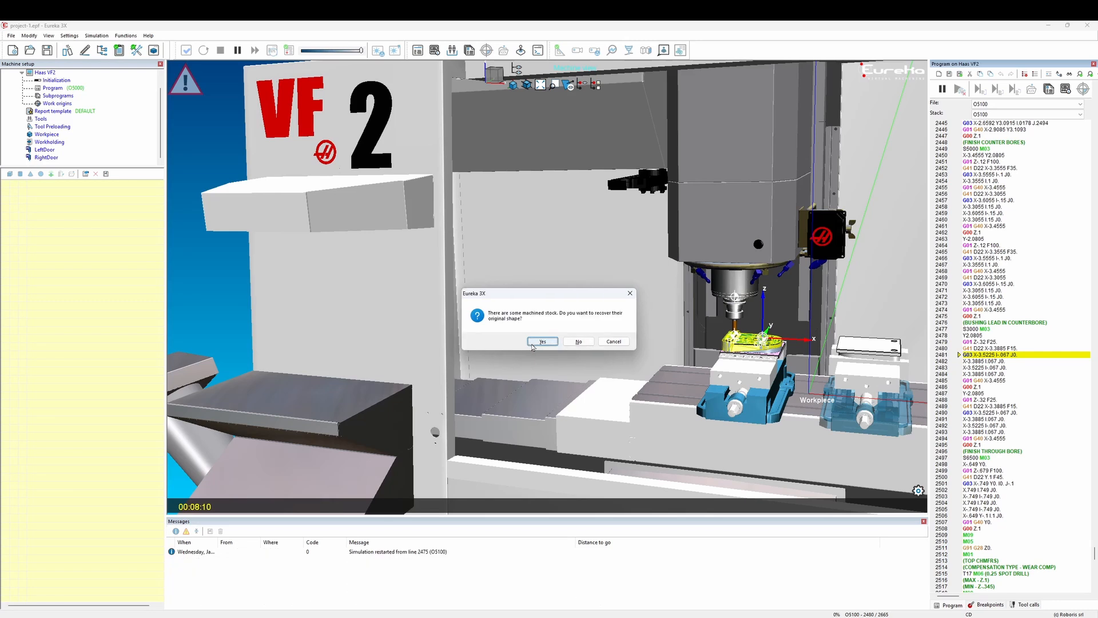
pyautogui.click(539, 345)
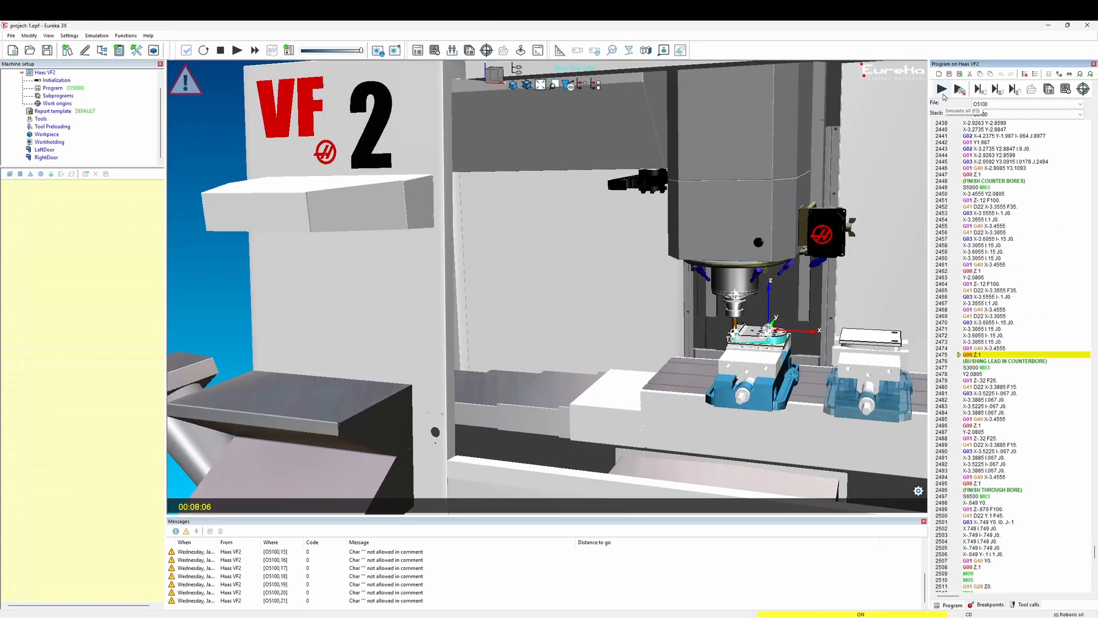
pyautogui.click(943, 92)
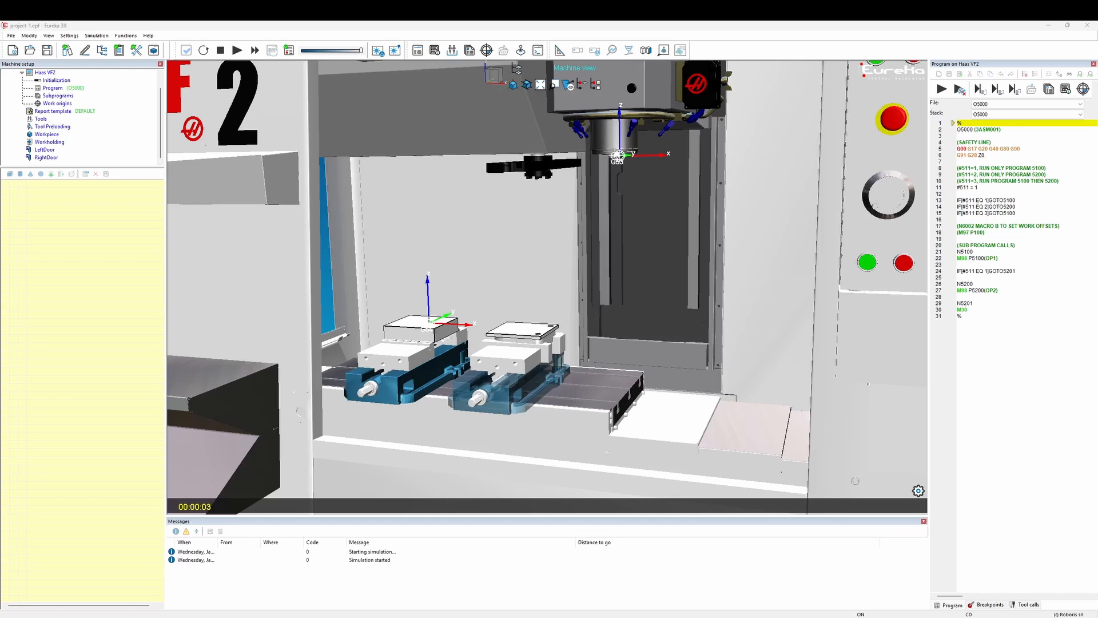
# - Restart the simulation from the beginning of O5000, recovering the machined stock's original shape
pyautogui.click(206, 51)
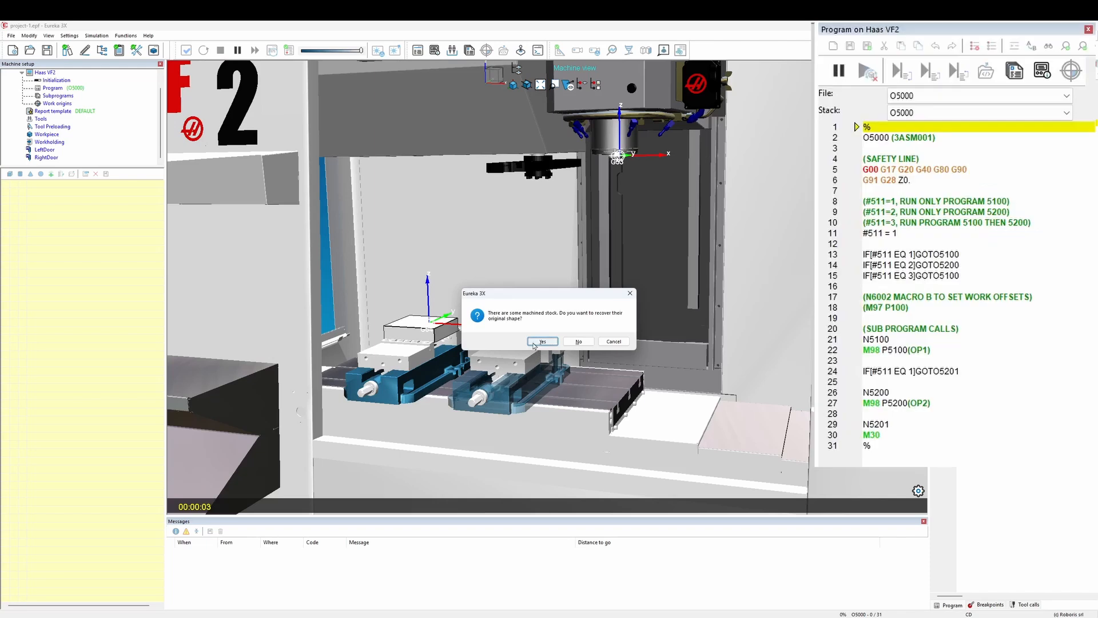
pyautogui.click(538, 341)
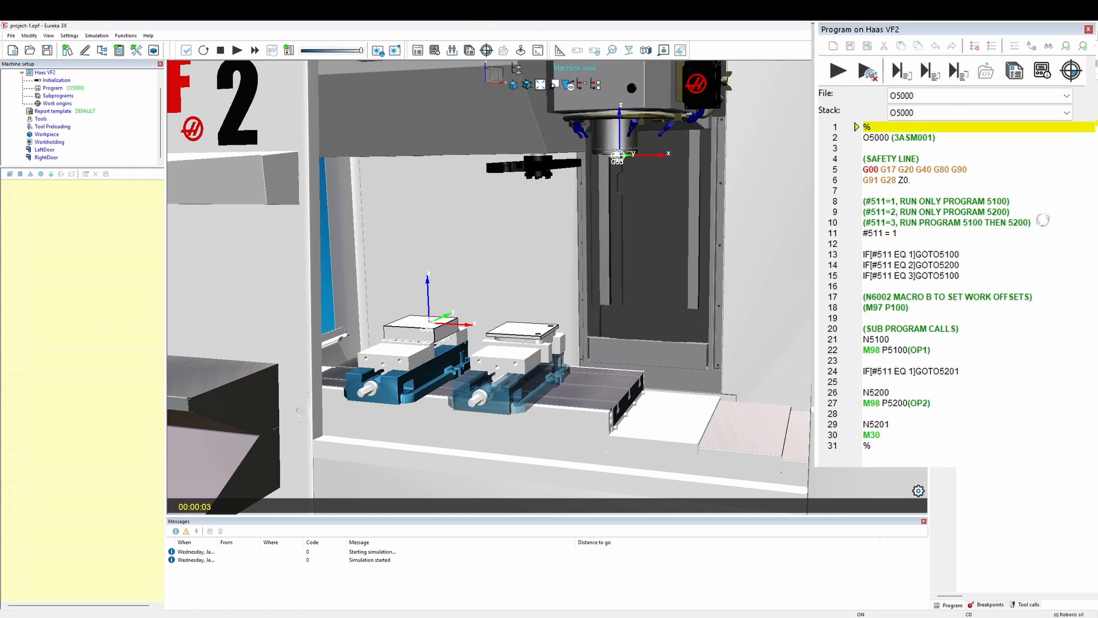
# - Change variable #511 on line 11 of O5000 to 3, and set it back to 1
pyautogui.click(930, 233)
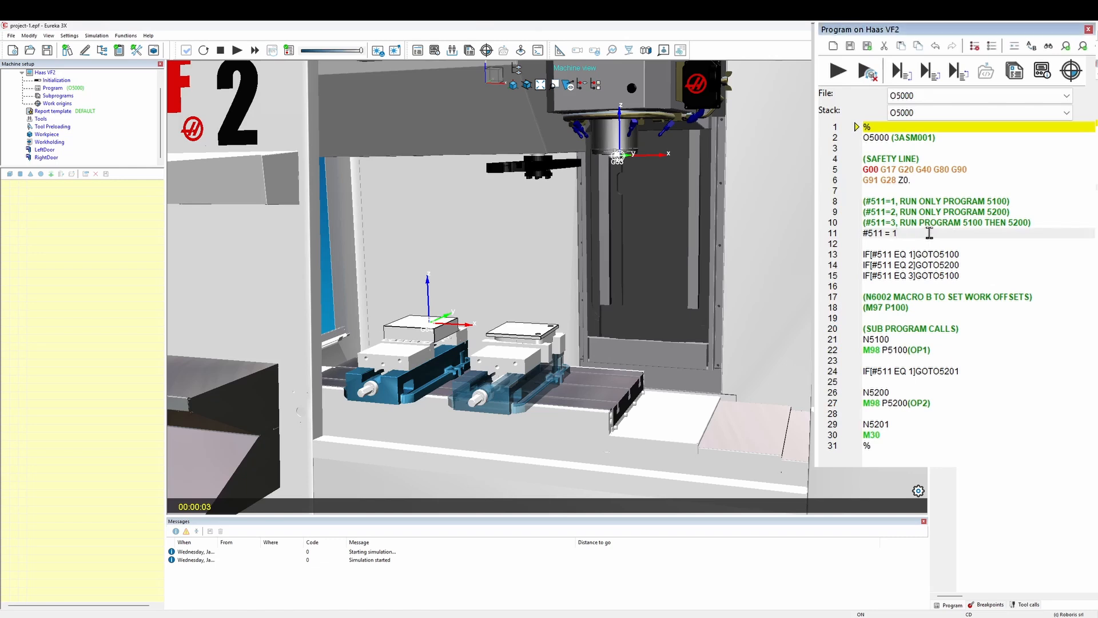
pyautogui.press('BackSpace')
pyautogui.write('3')
pyautogui.press('BackSpace')
pyautogui.press('BackSpace')
pyautogui.write('1')
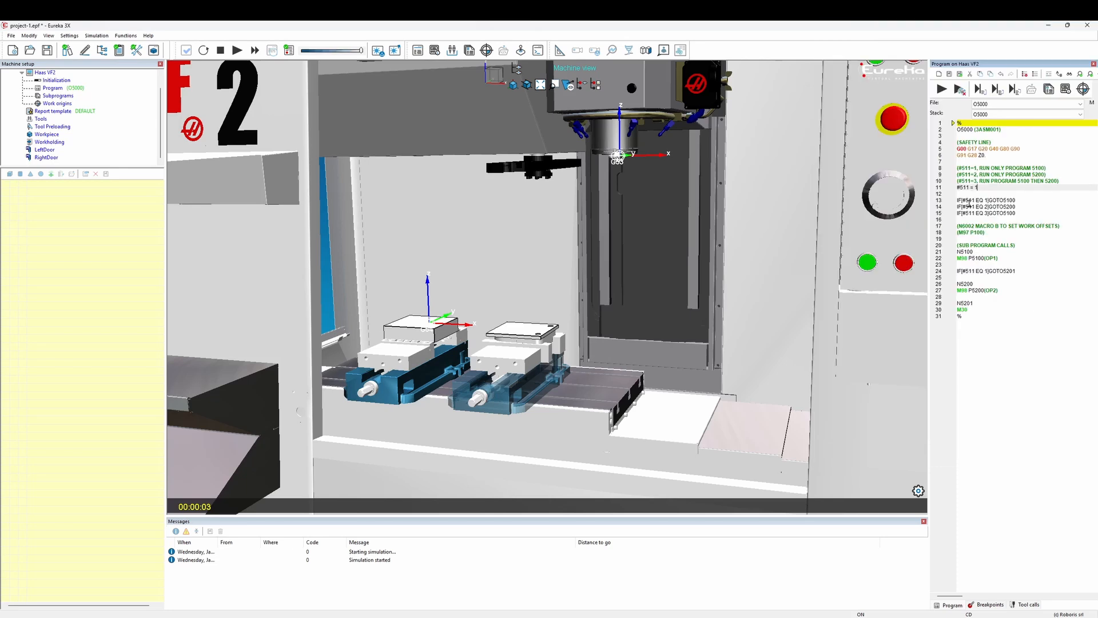
# - Run the whole program as a fast simulation without animation and close the completion summary
pyautogui.click(254, 52)
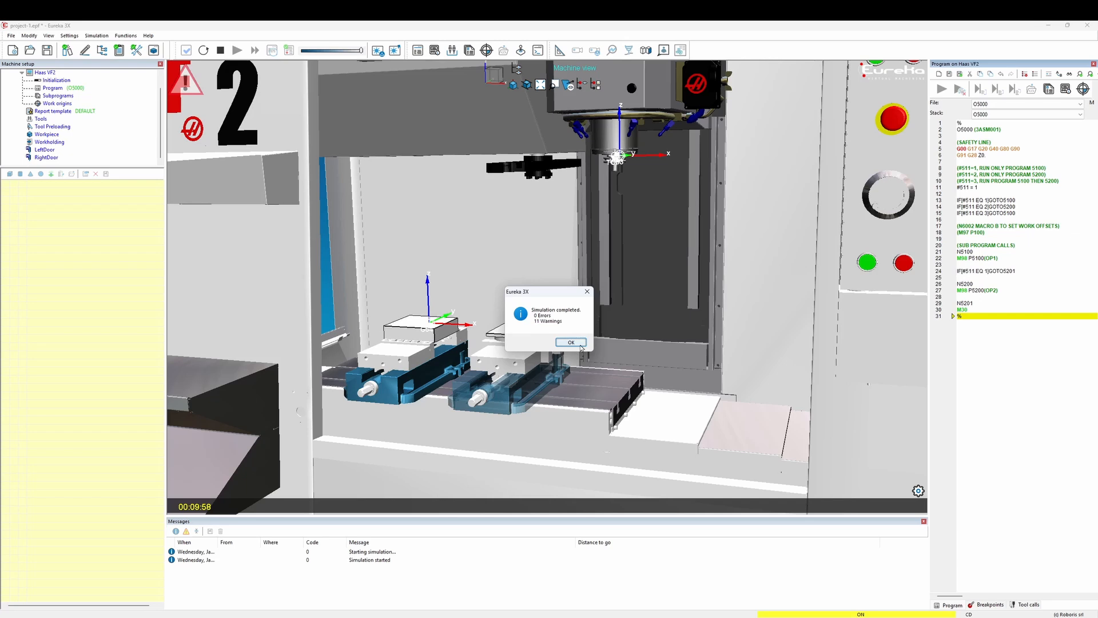
pyautogui.click(580, 345)
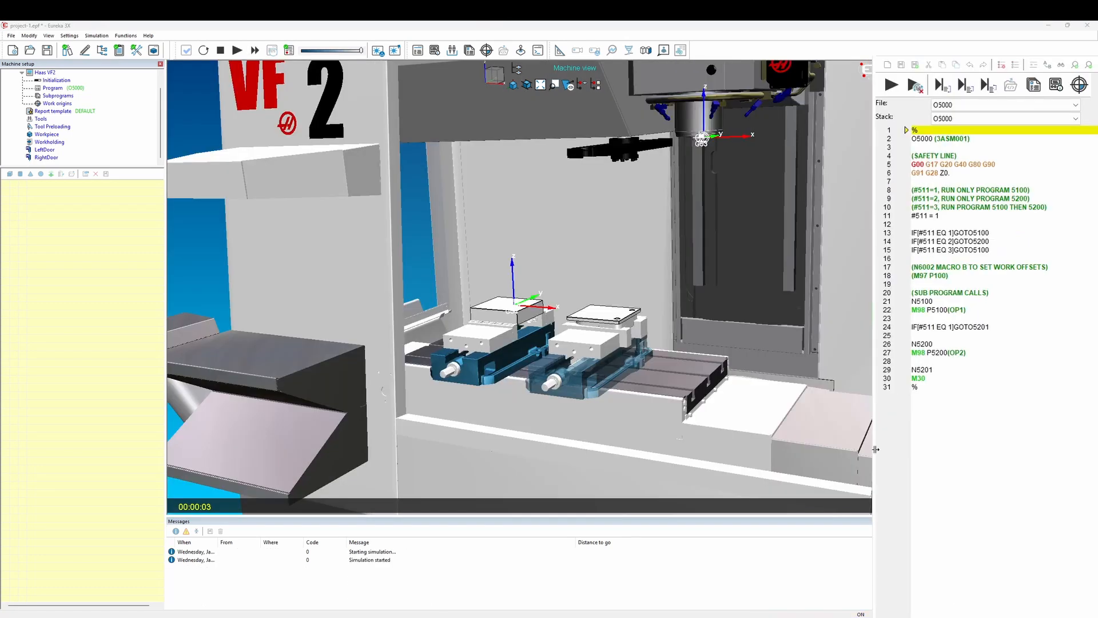
# - In subprogram O5100, change the Z value of the G43 H9 block on line 46 to -2
pyautogui.click(1073, 105)
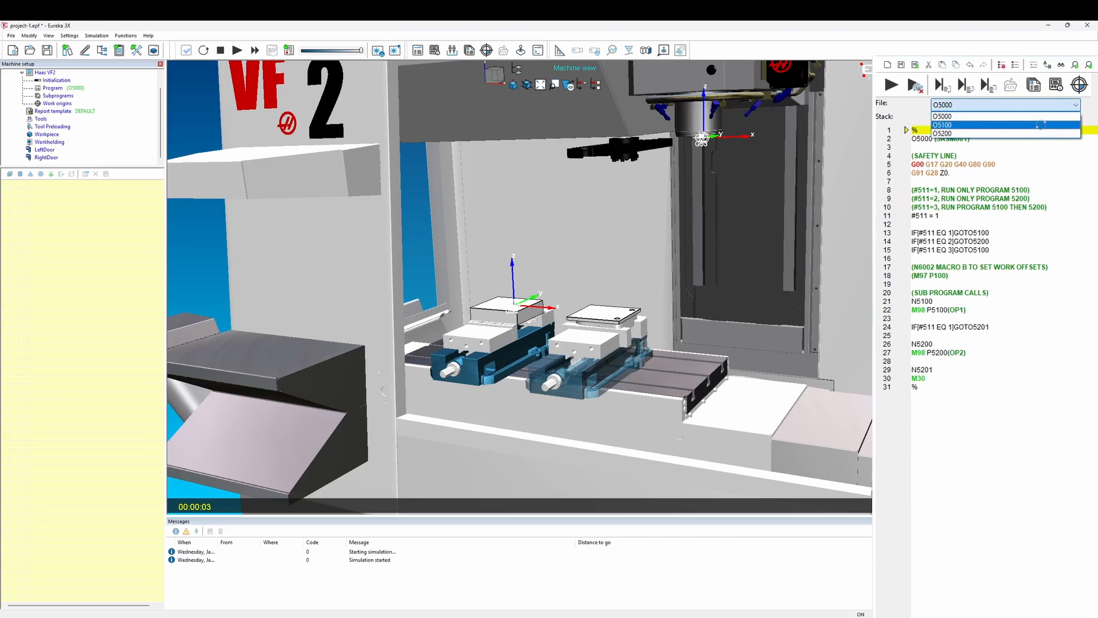
pyautogui.click(1040, 131)
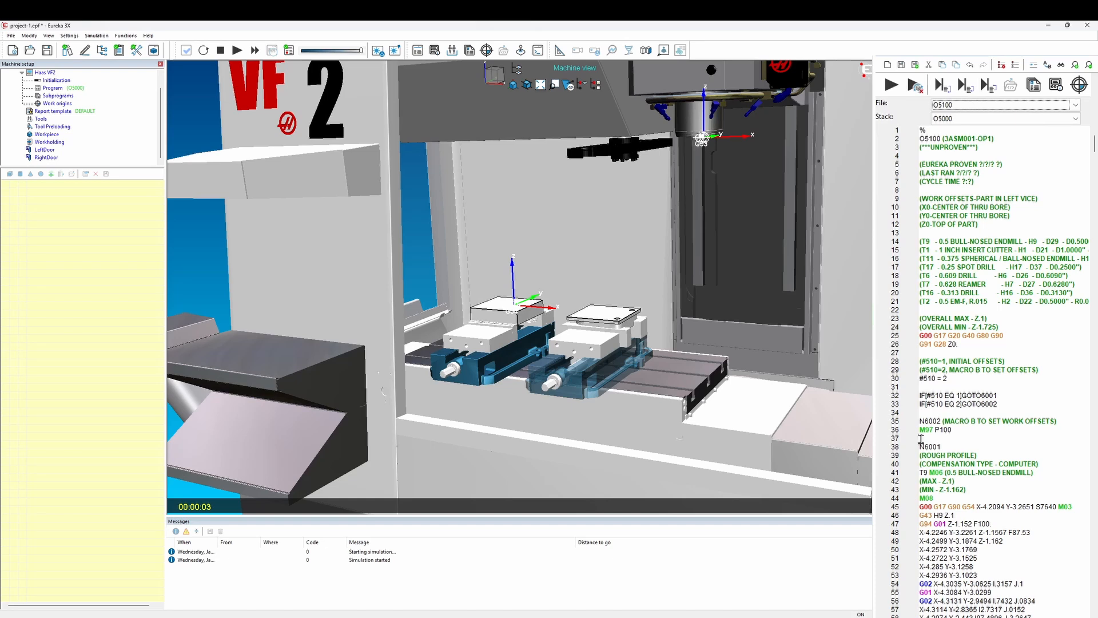
pyautogui.press('BackSpace')
pyautogui.press('BackSpace')
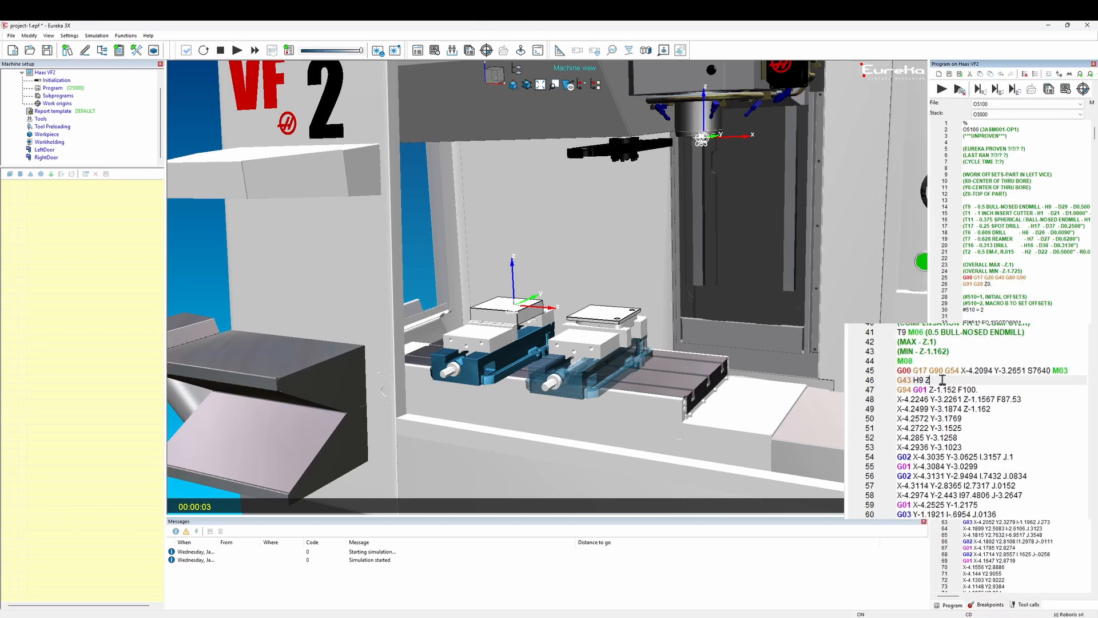
pyautogui.write('-2')
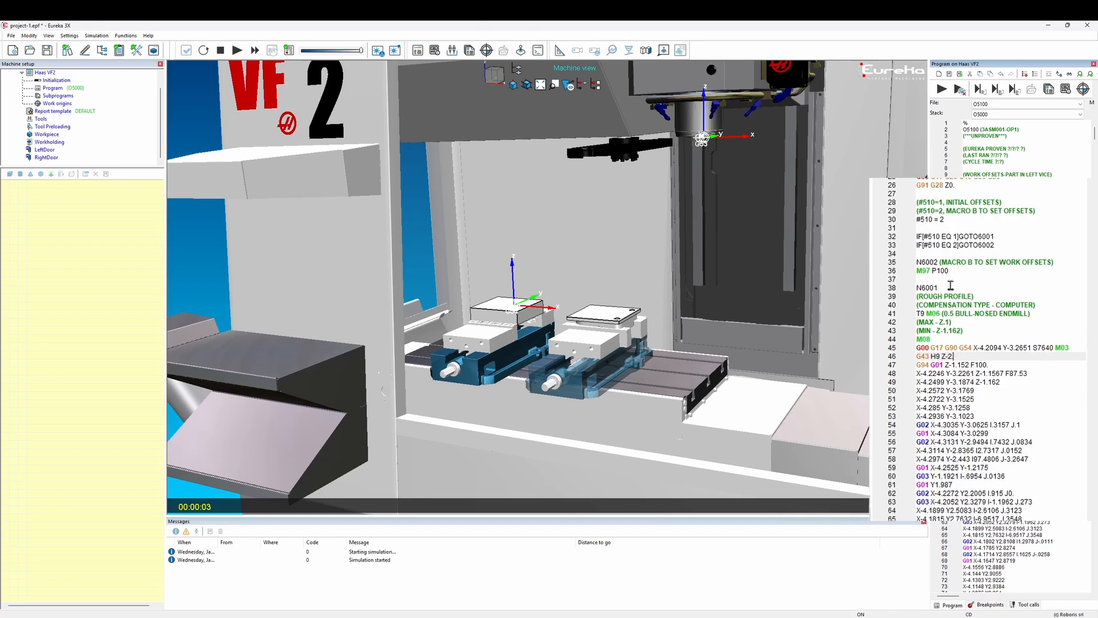
# - Restart the simulation from N6001 on line 38 of O5100 with stock update, deleting existing messages and updating the modified program files, and run it
pyautogui.rightClick(953, 290)
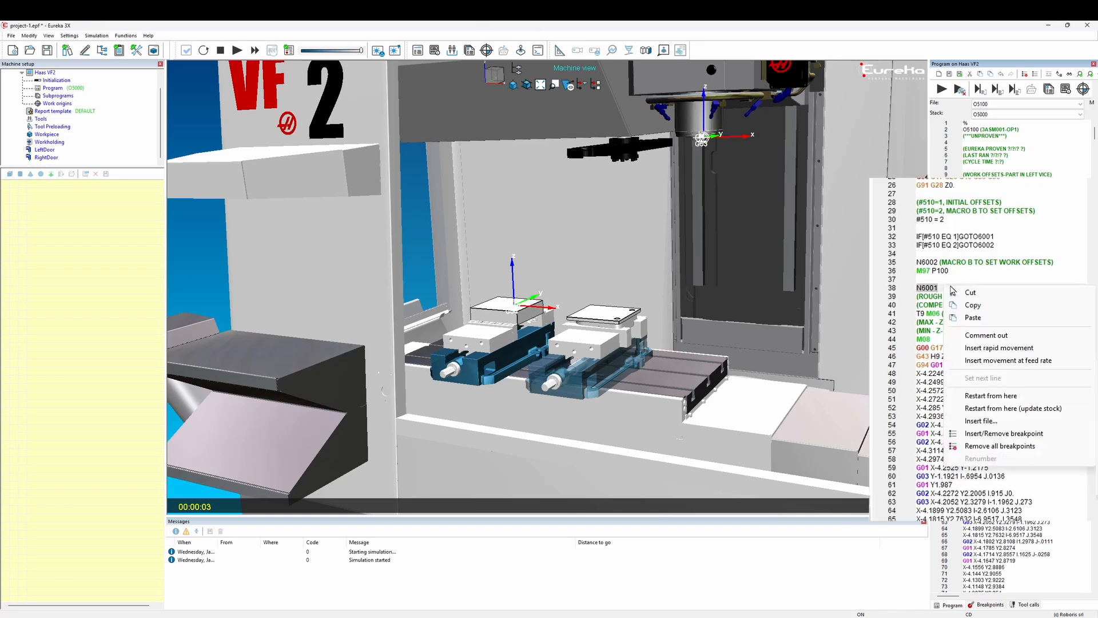
pyautogui.click(998, 408)
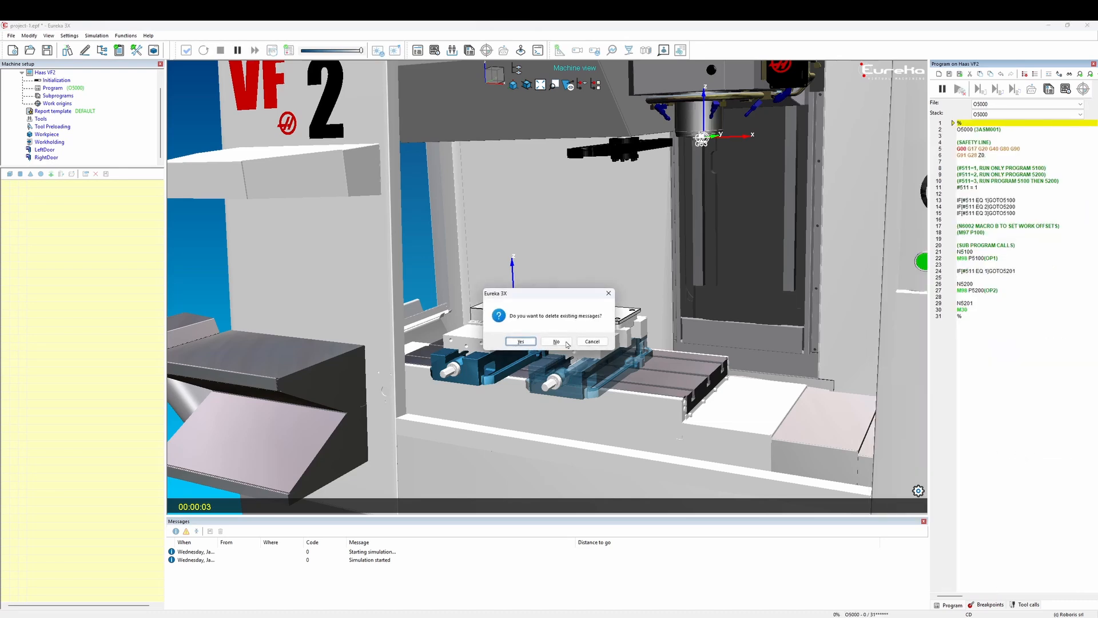
pyautogui.click(512, 343)
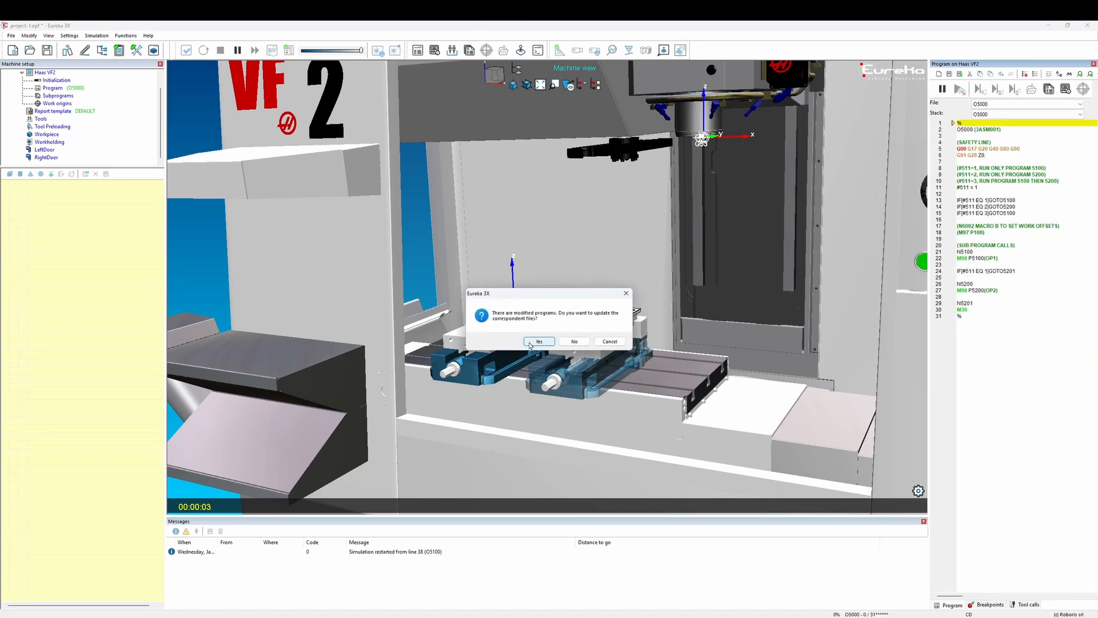
pyautogui.click(541, 342)
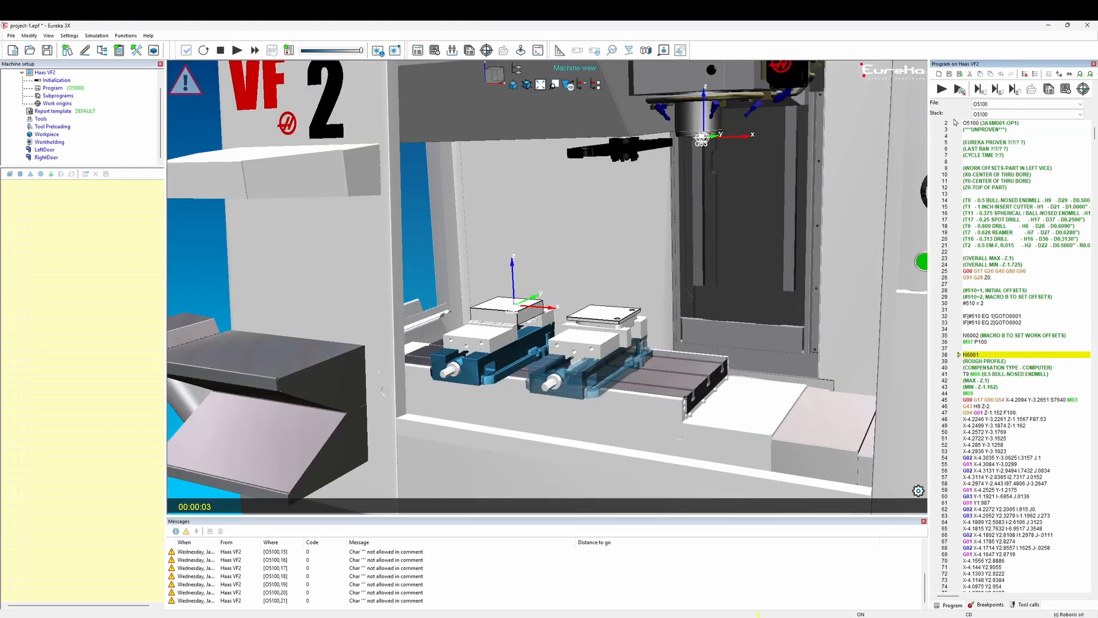
pyautogui.click(941, 89)
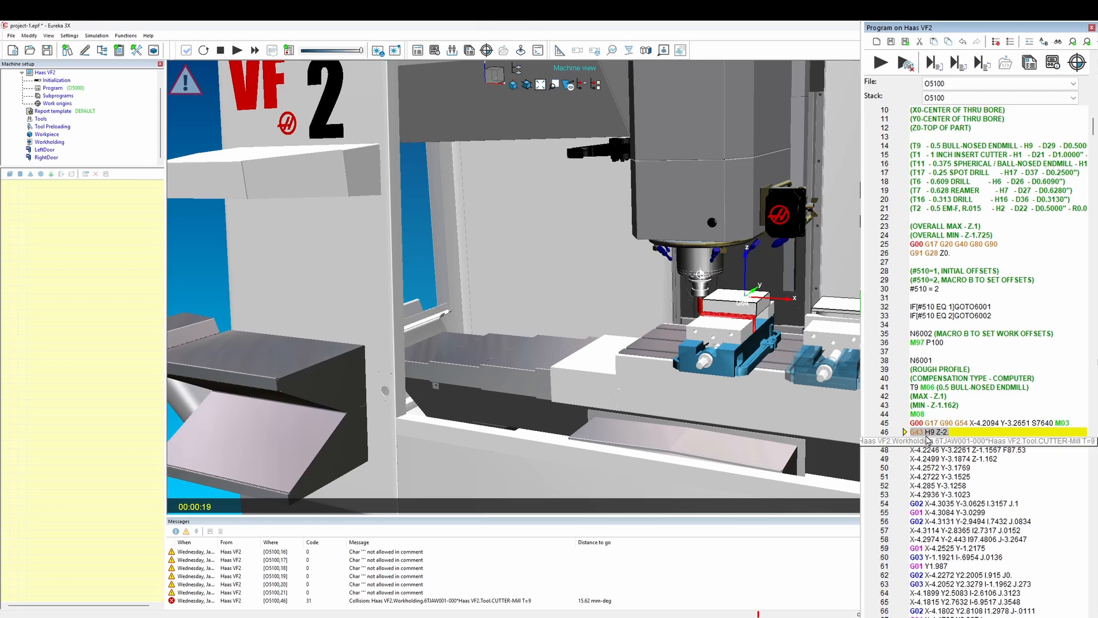
# - Correct the Z value of the G43 H9 block on line 46 of O5100 to .1
pyautogui.click(962, 435)
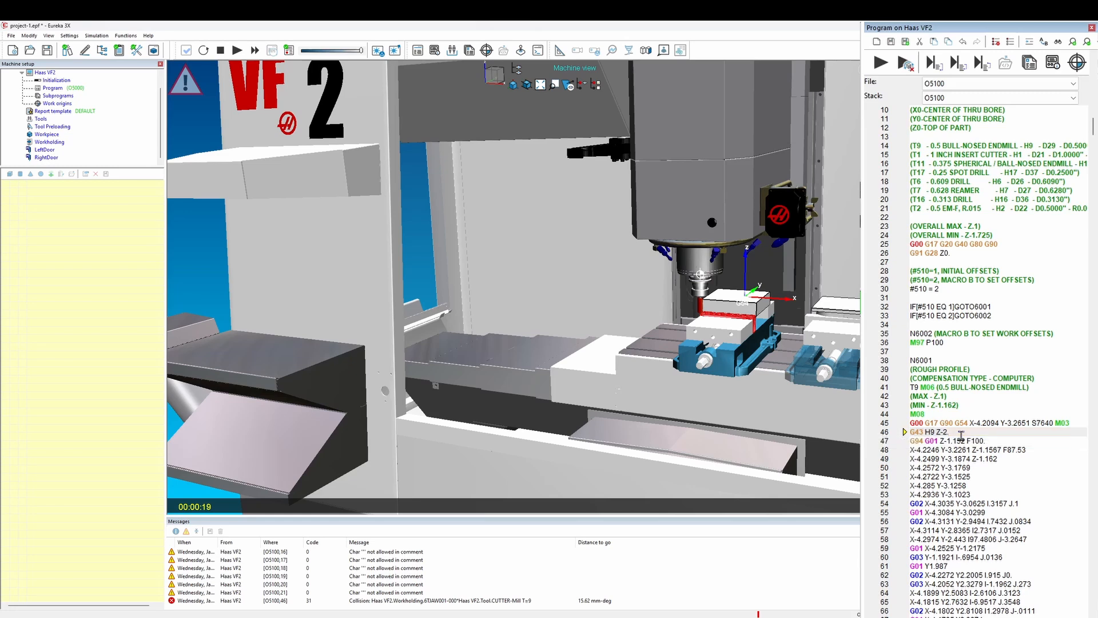
pyautogui.press('BackSpace')
pyautogui.press('BackSpace')
pyautogui.write('.1')
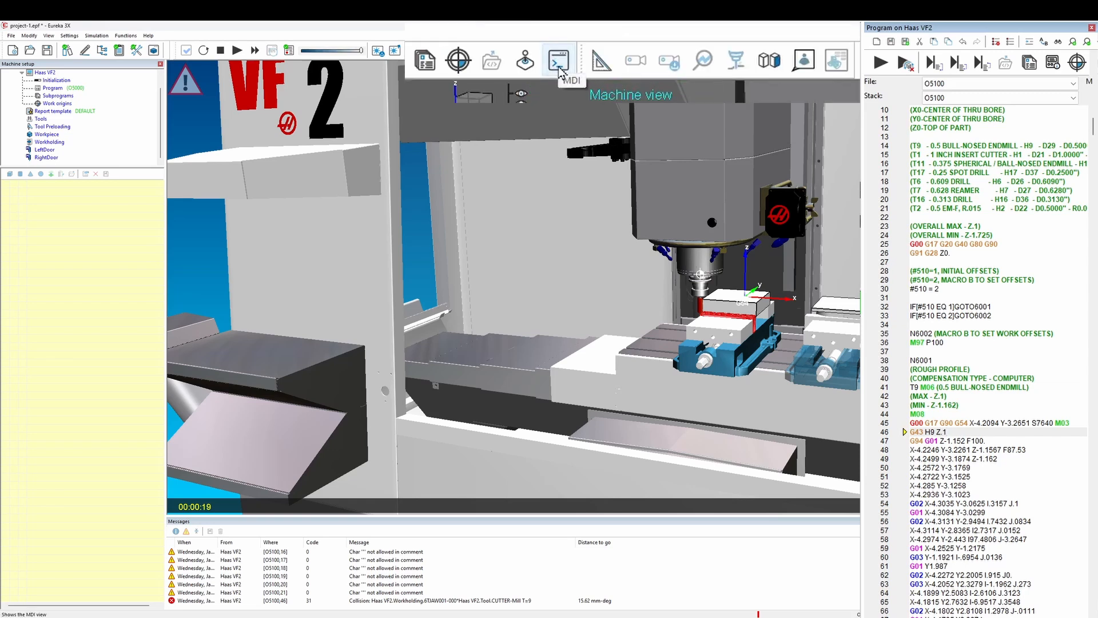
# - Execute the manual MDI command G00Z.1 to retract the tool from the collision
pyautogui.click(559, 67)
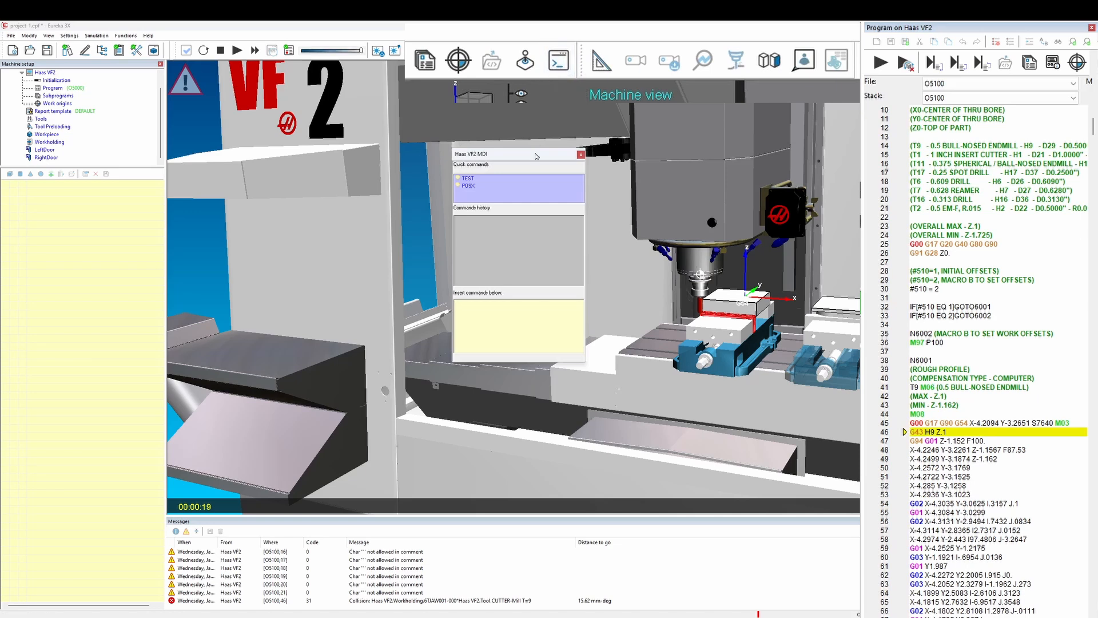
pyautogui.moveTo(536, 155); pyautogui.dragTo(826, 208)
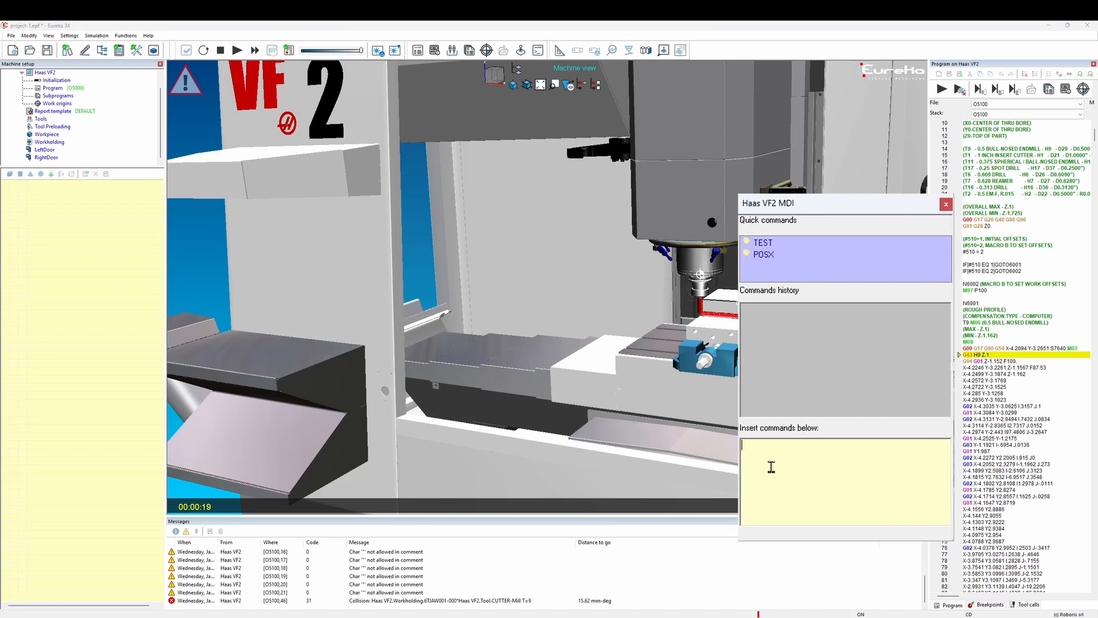
pyautogui.write('G00Z.1')
pyautogui.press('Return')
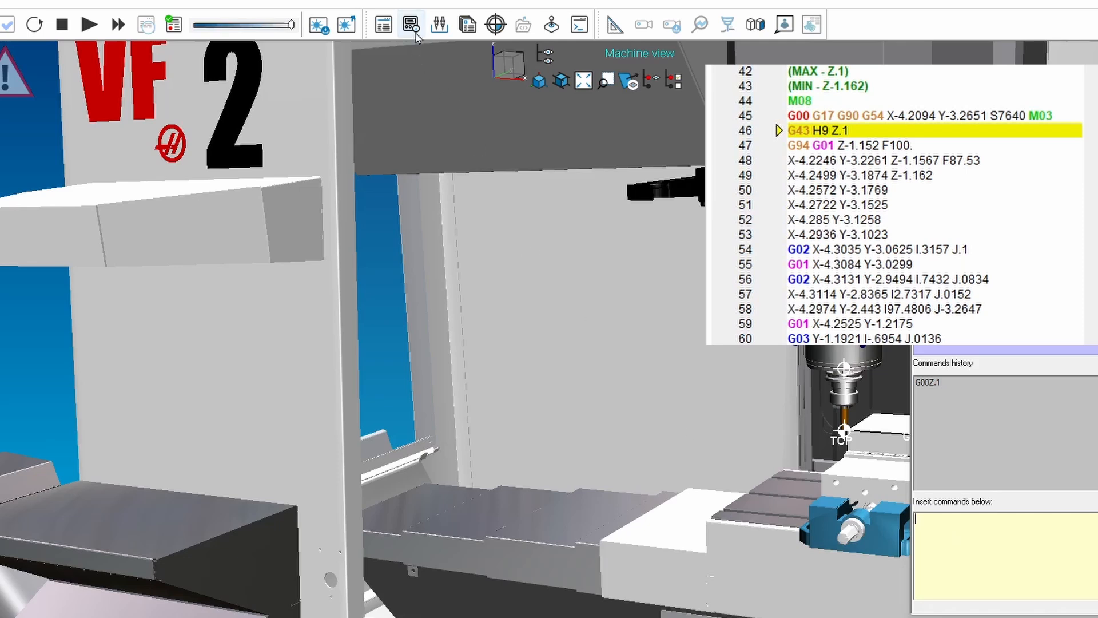
# - Check the relative tool position in the controller status against line 46, and close the status and MDI windows
pyautogui.click(411, 25)
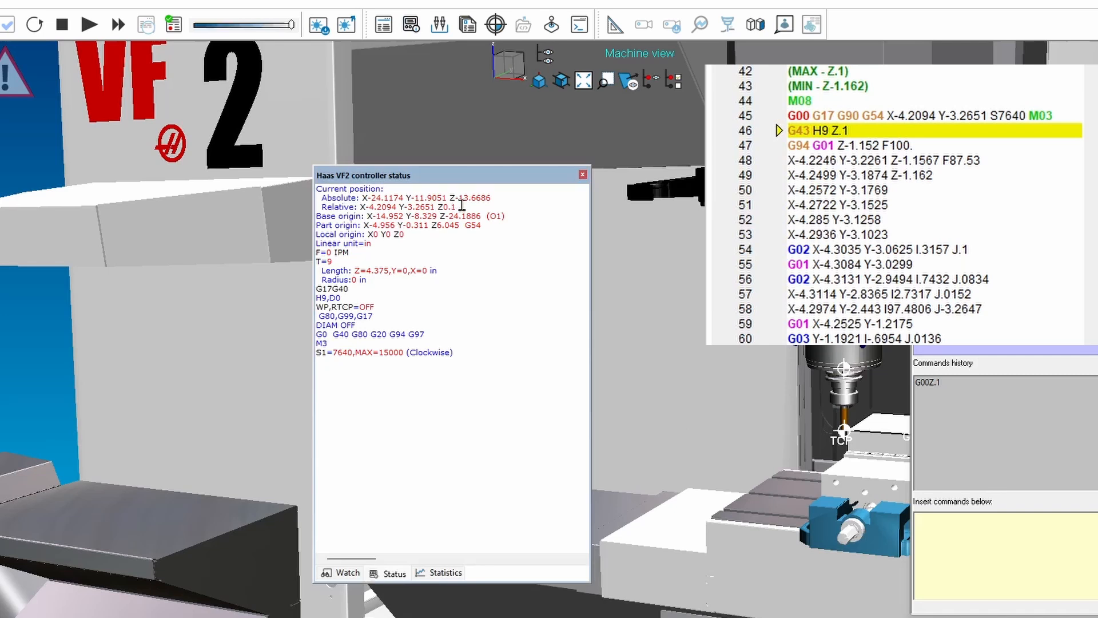
pyautogui.moveTo(462, 205); pyautogui.dragTo(315, 207)
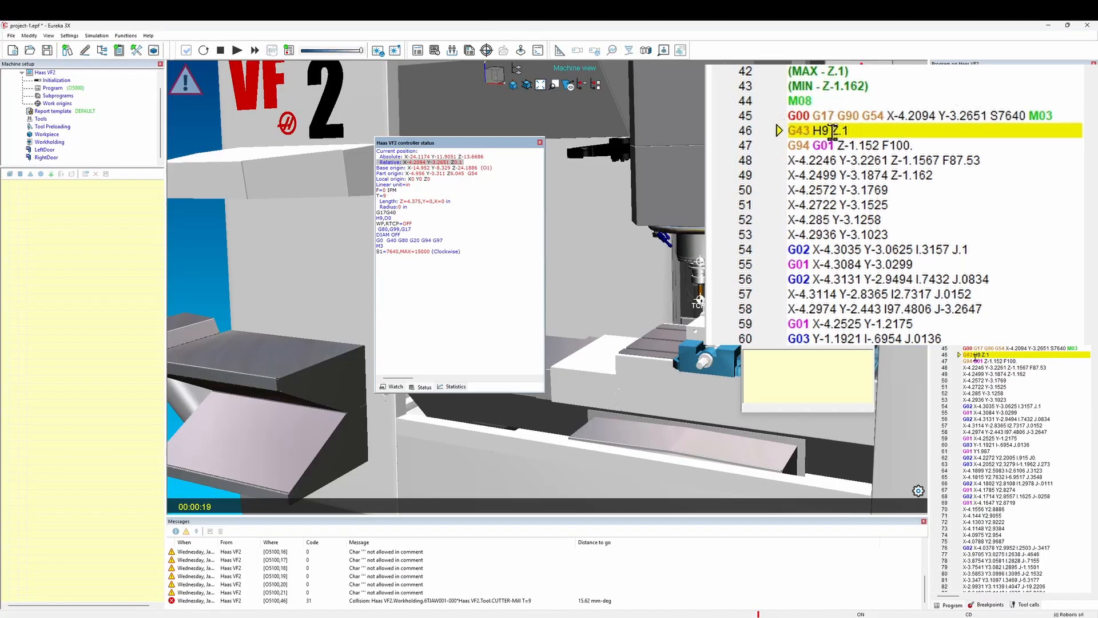
pyautogui.click(540, 143)
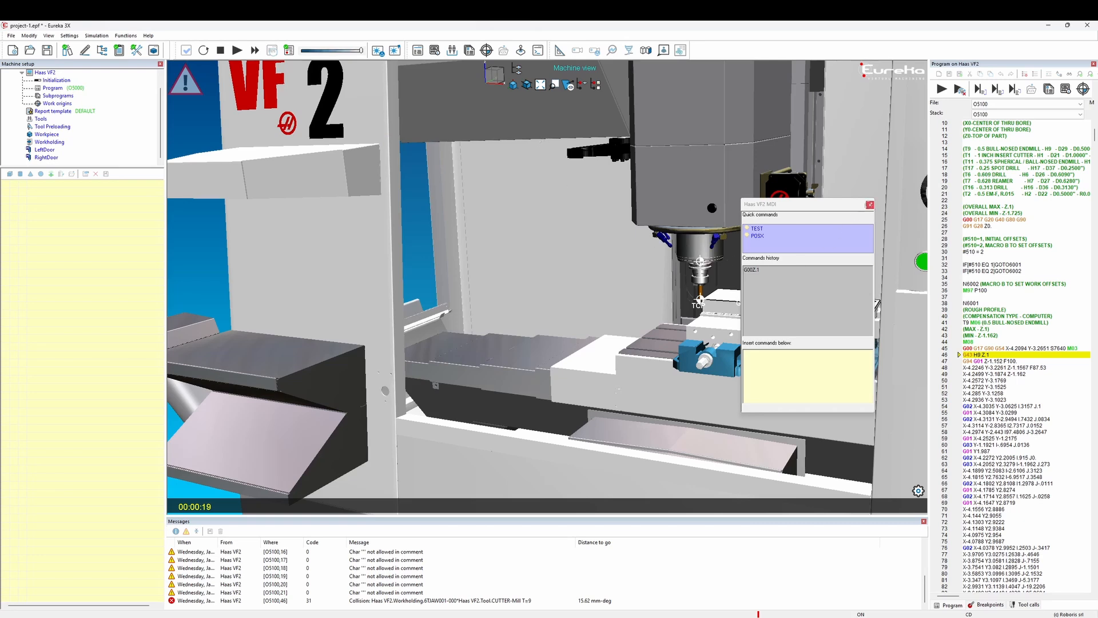
pyautogui.click(870, 204)
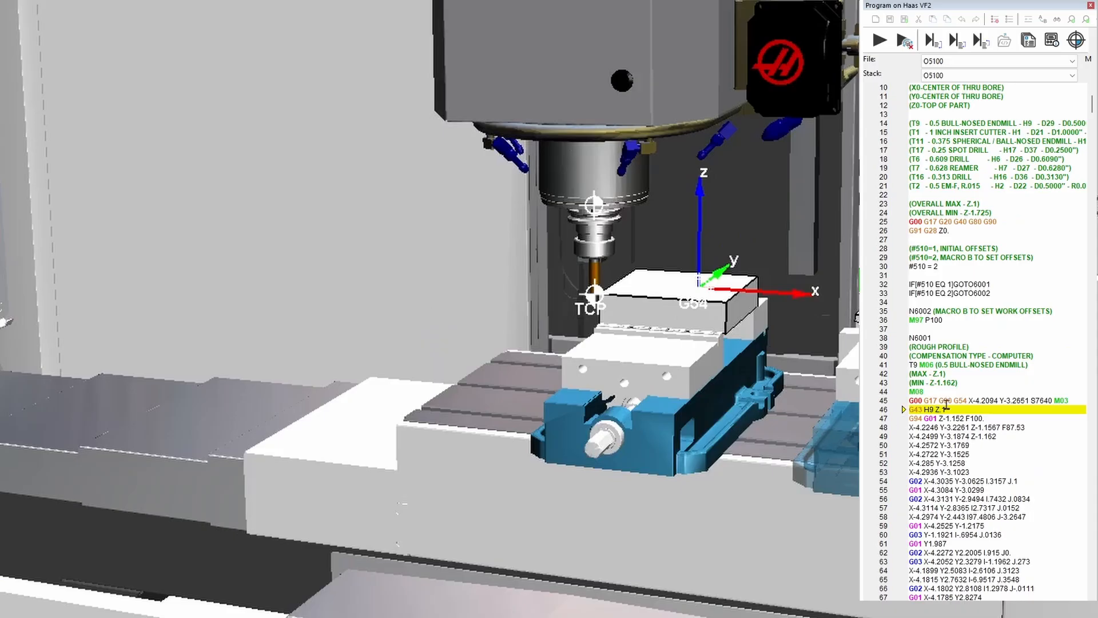
# - Set line 45 of O5100 as the next line and step the simulation block by block through line 49
pyautogui.rightClick(995, 349)
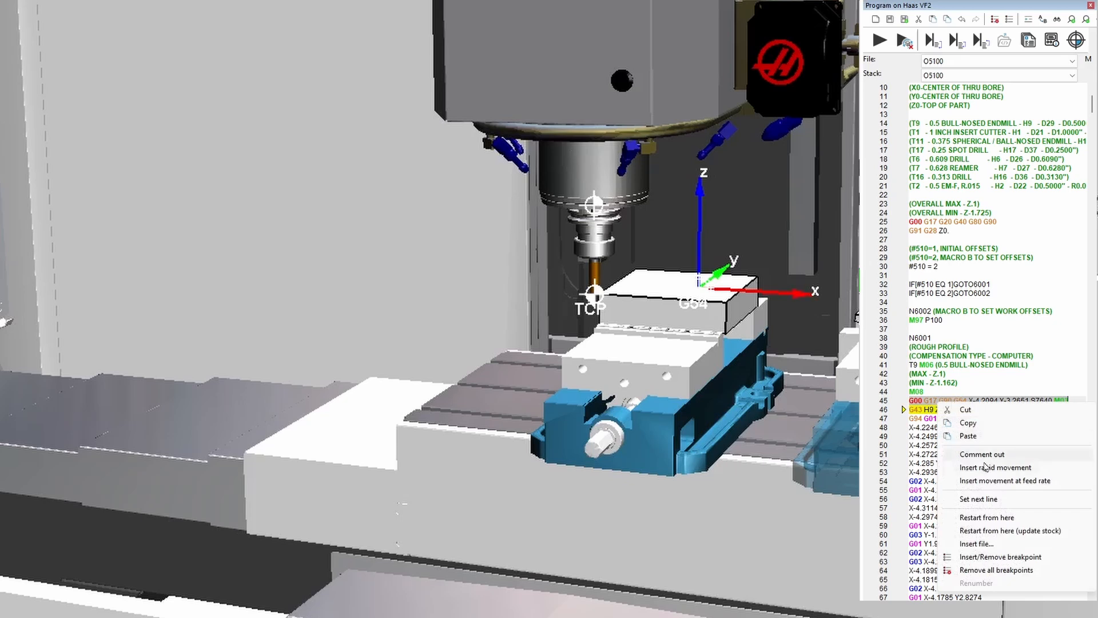
pyautogui.click(1022, 504)
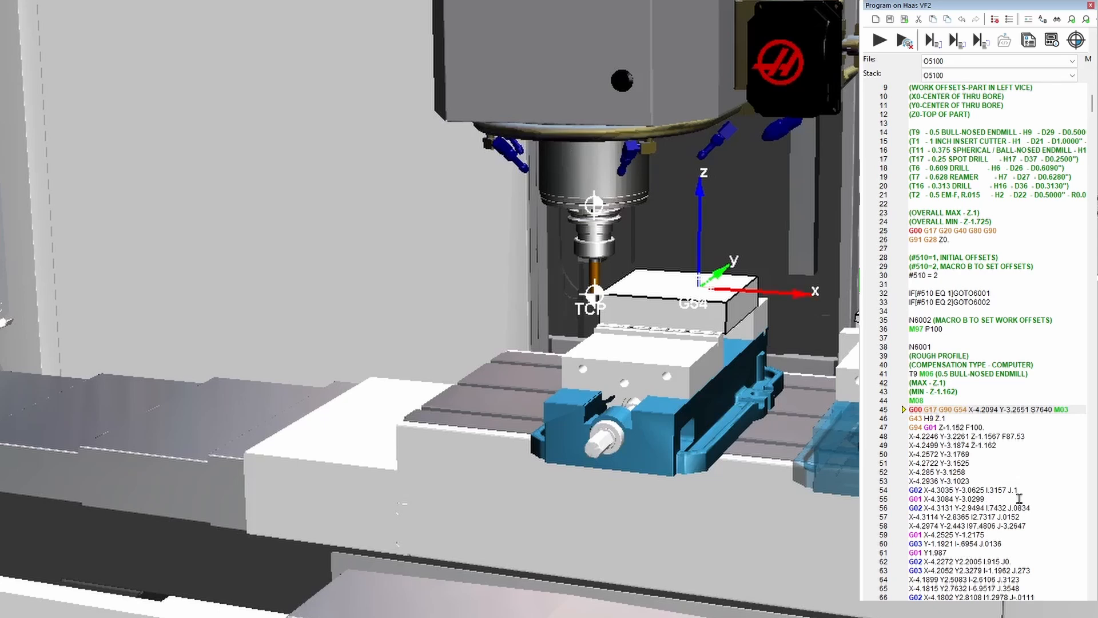
pyautogui.click(955, 40)
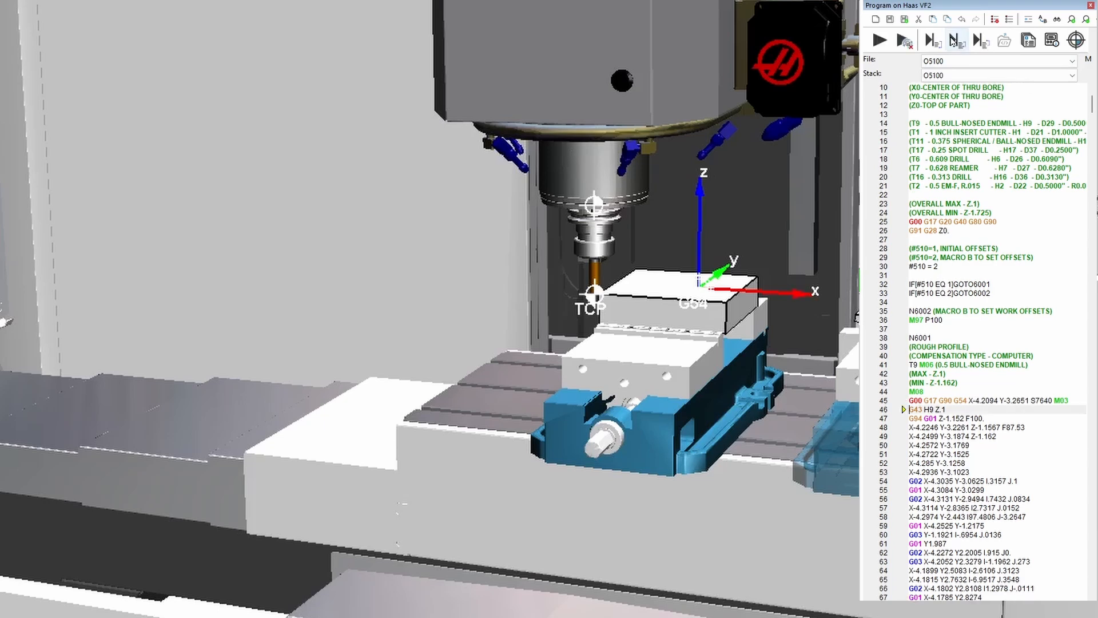
pyautogui.click(954, 40)
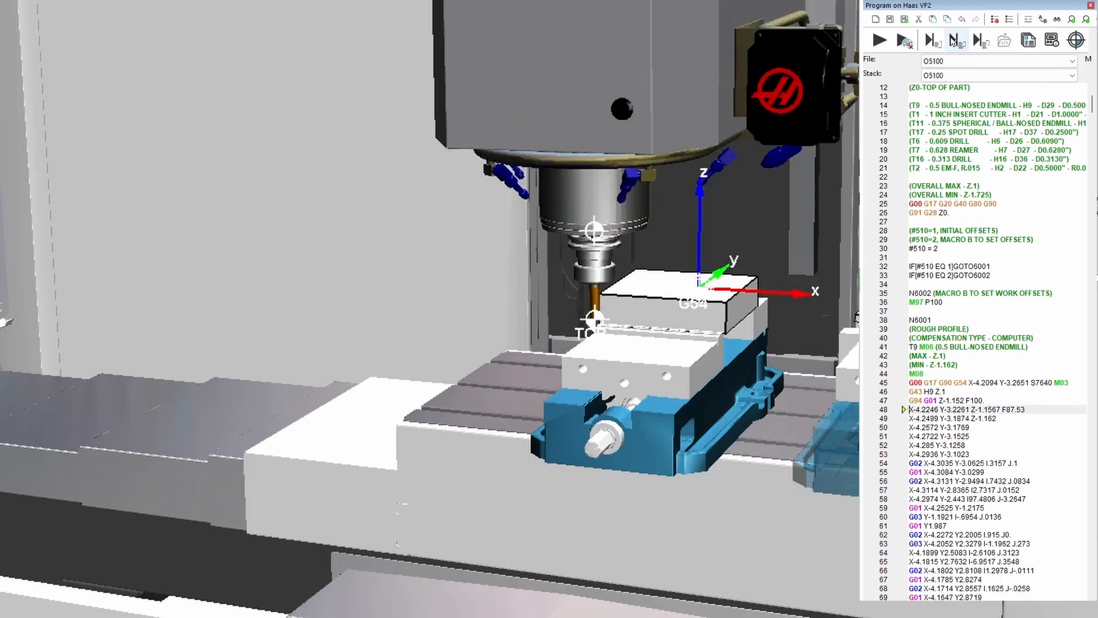
pyautogui.click(954, 40)
pyautogui.click(955, 40)
# - Continue the simulation of the rough profile, and restart from the beginning of O5000, recovering the machined stock's original shape
pyautogui.scroll(8, 637, 237)
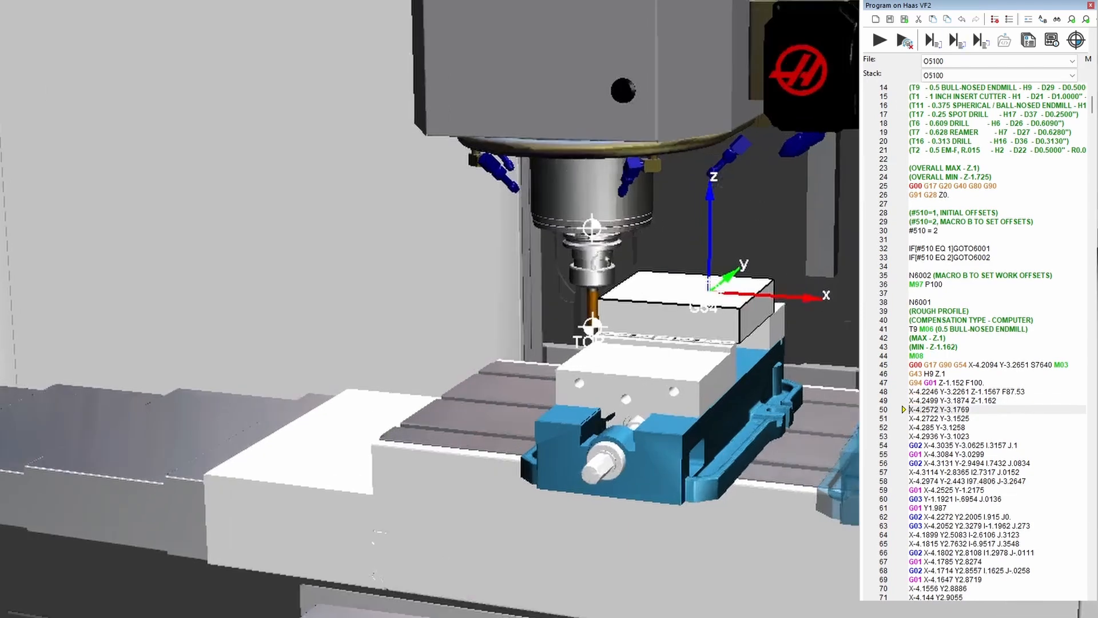
pyautogui.moveTo(711, 393); pyautogui.dragTo(783, 376)
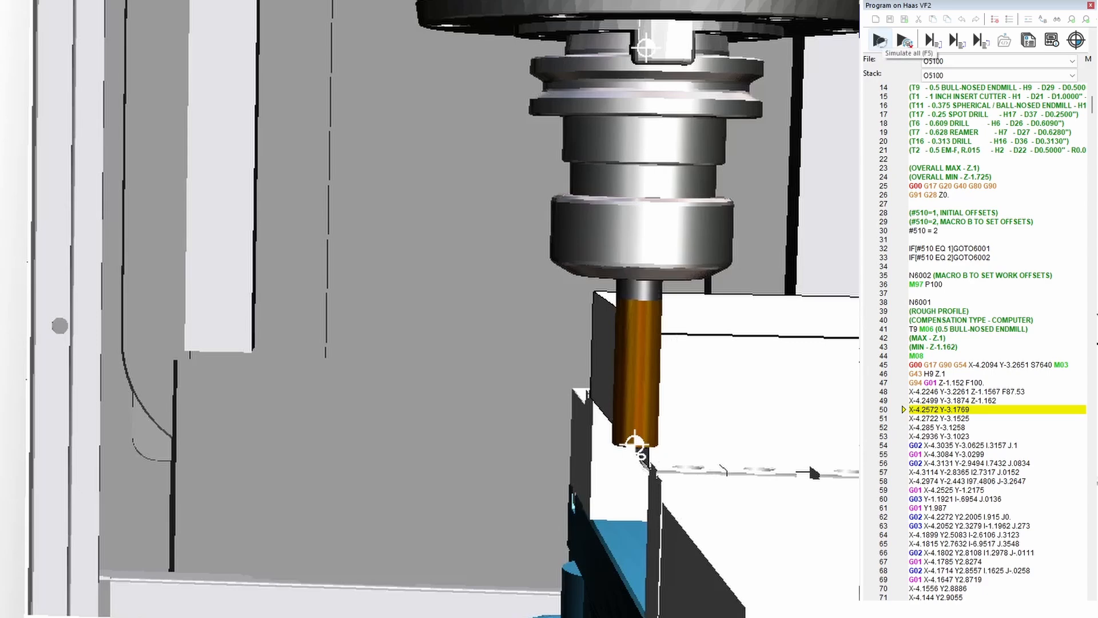
pyautogui.click(879, 41)
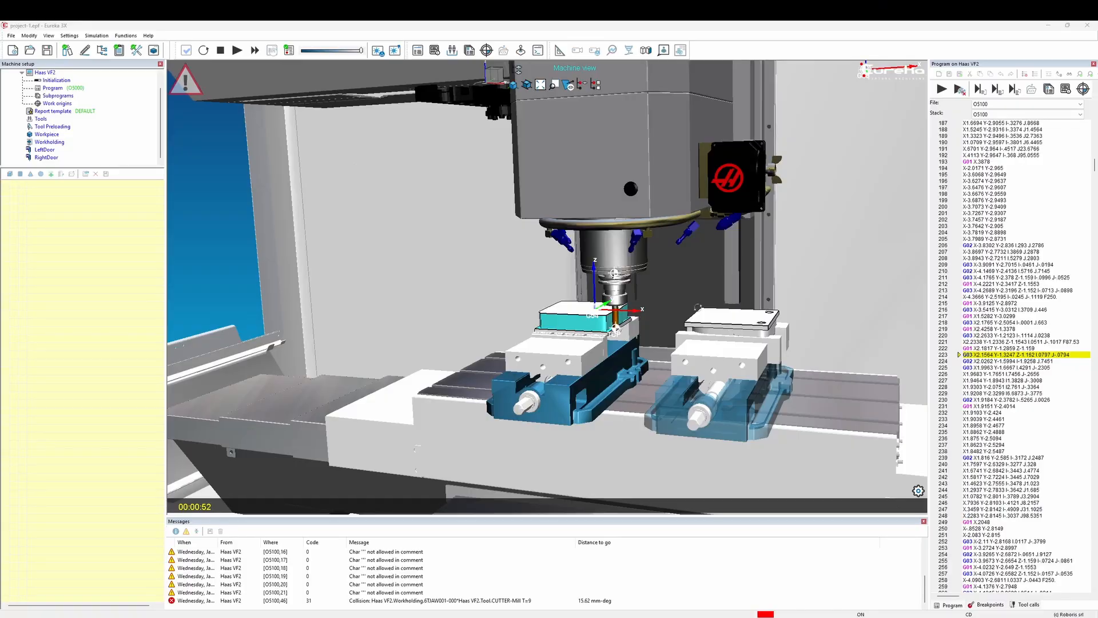
pyautogui.click(204, 50)
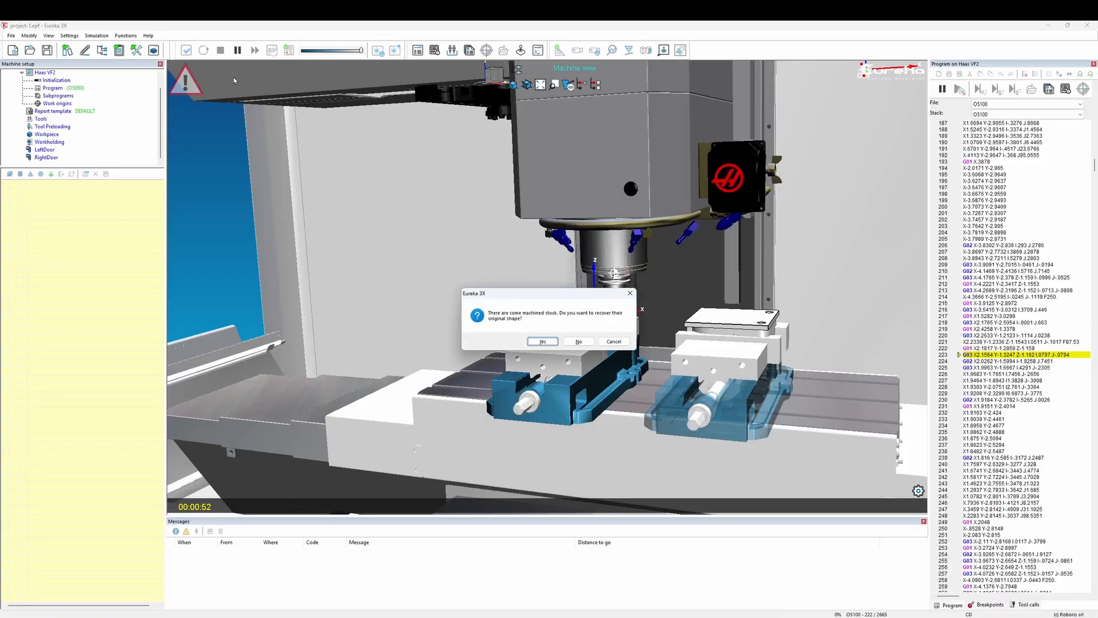
pyautogui.click(542, 341)
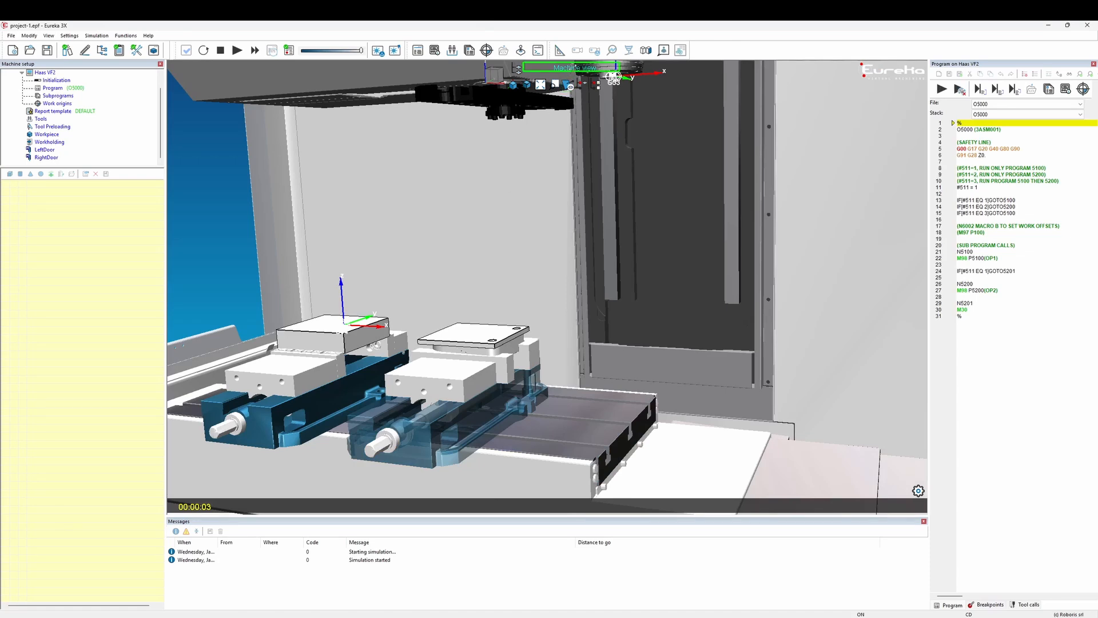
# - Switch to the workpiece view and hide the OP2 and OP1 stock models so the finished workpieces show in the vises
pyautogui.click(575, 69)
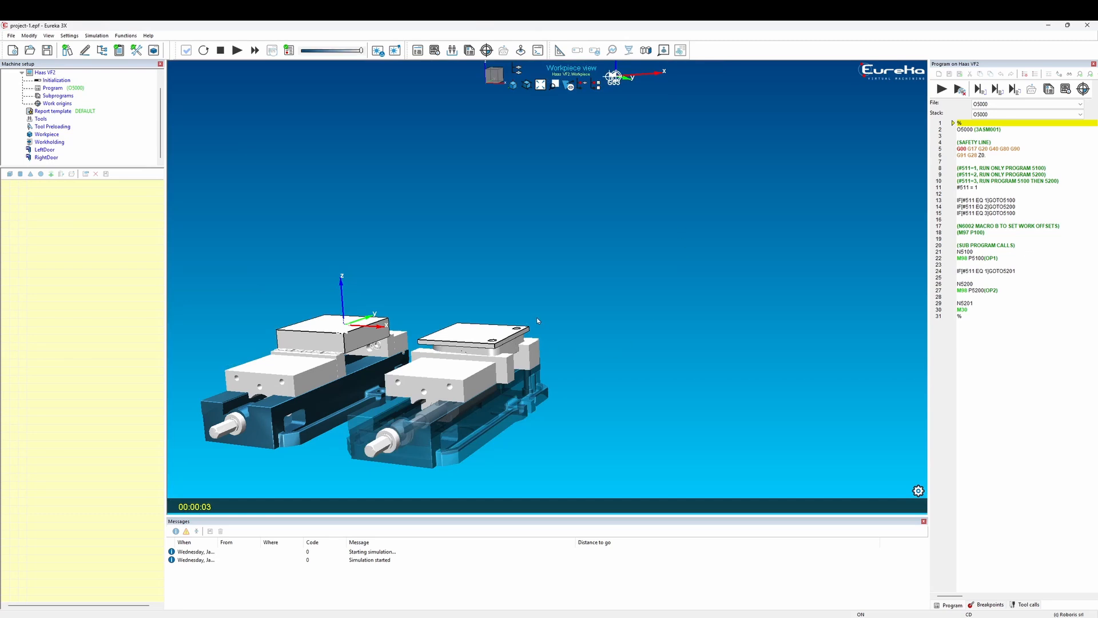
pyautogui.rightClick(506, 333)
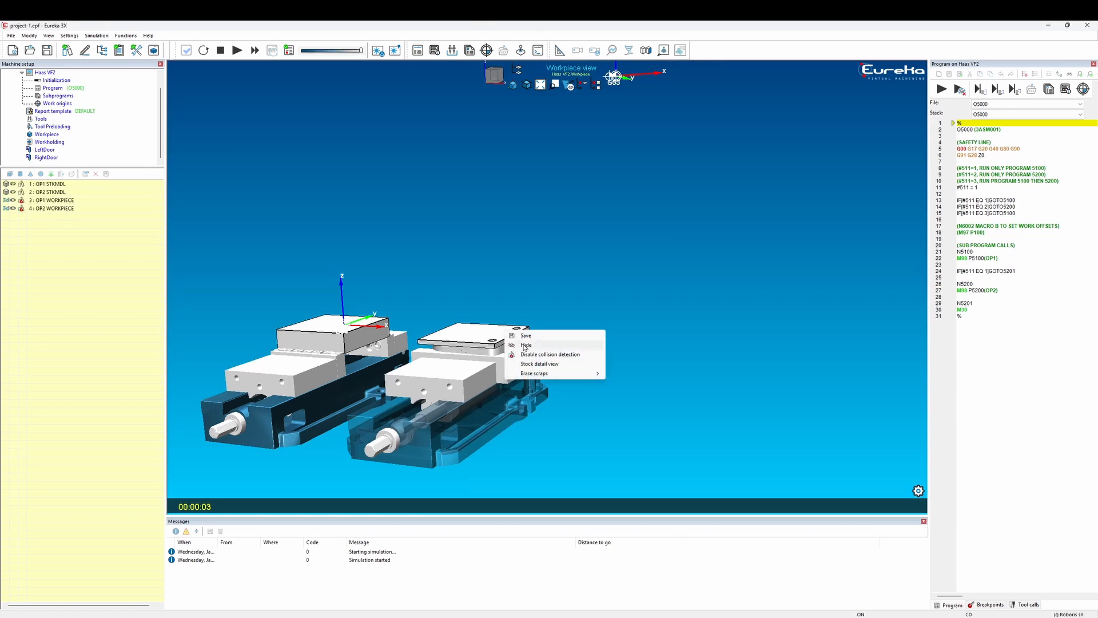
pyautogui.click(526, 345)
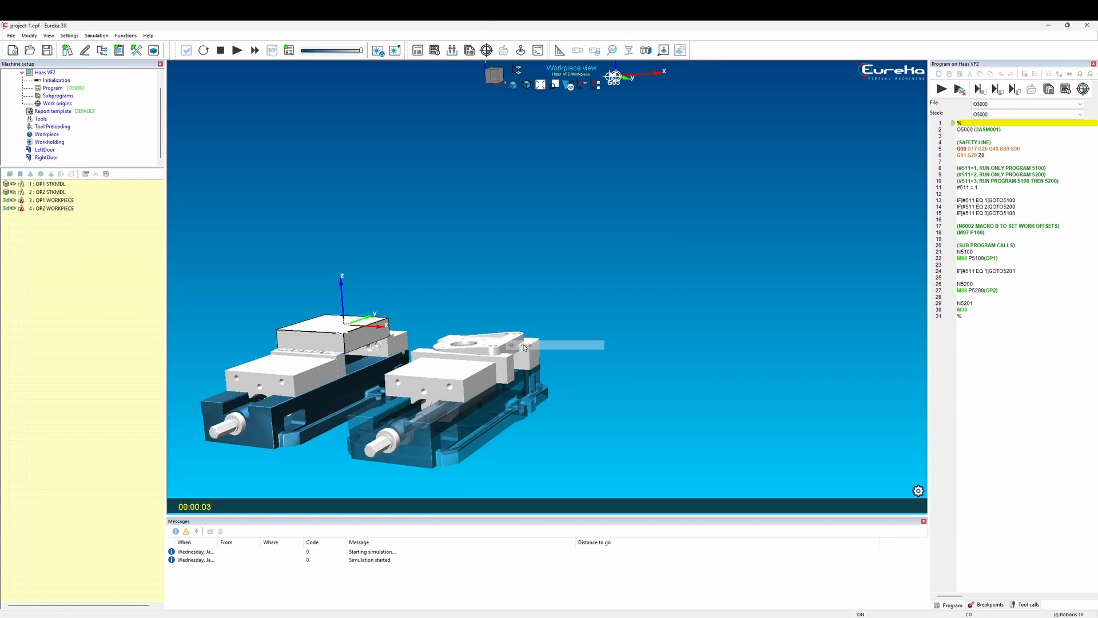
pyautogui.rightClick(359, 342)
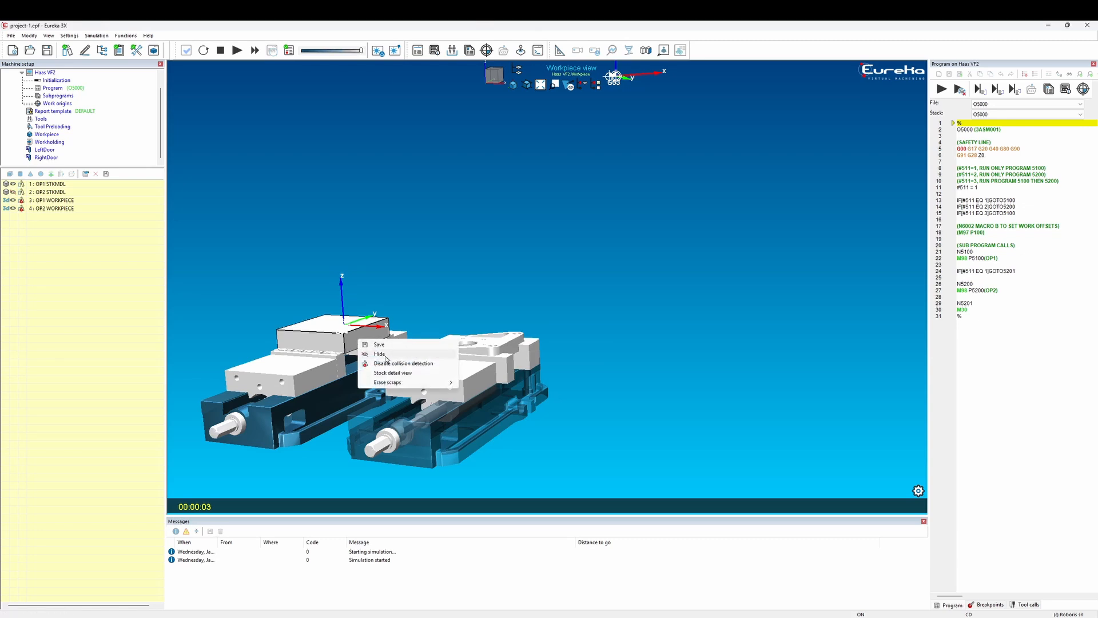
pyautogui.click(380, 353)
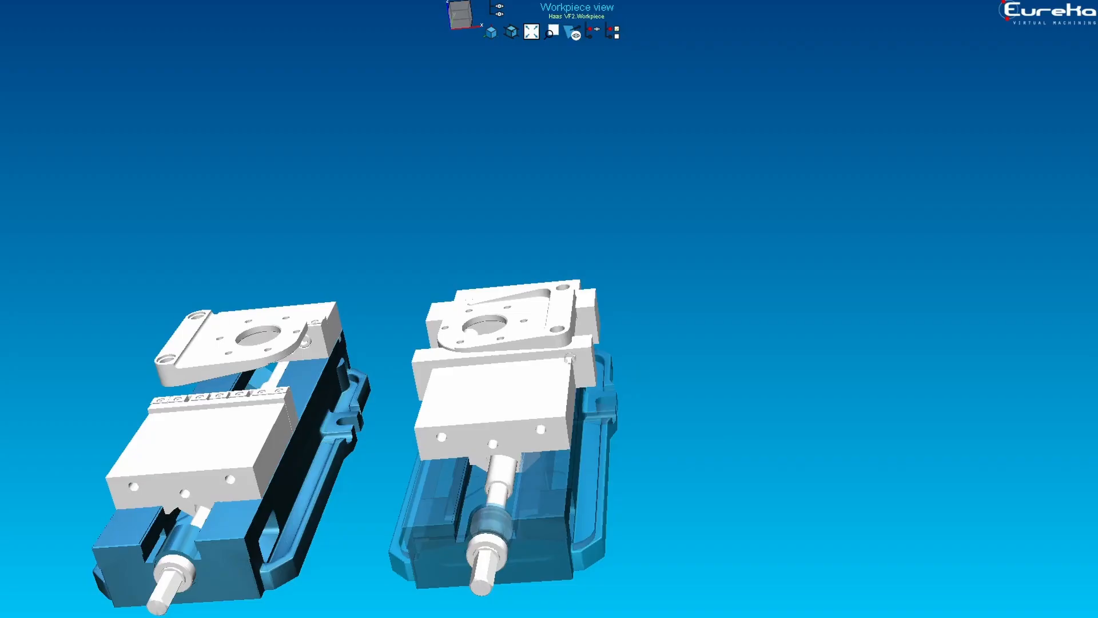
# - Measure the width of the OP1 vise's front jaw between its two inner corner points in an orthographic top view
pyautogui.moveTo(569, 358); pyautogui.dragTo(546, 361, button='middle')
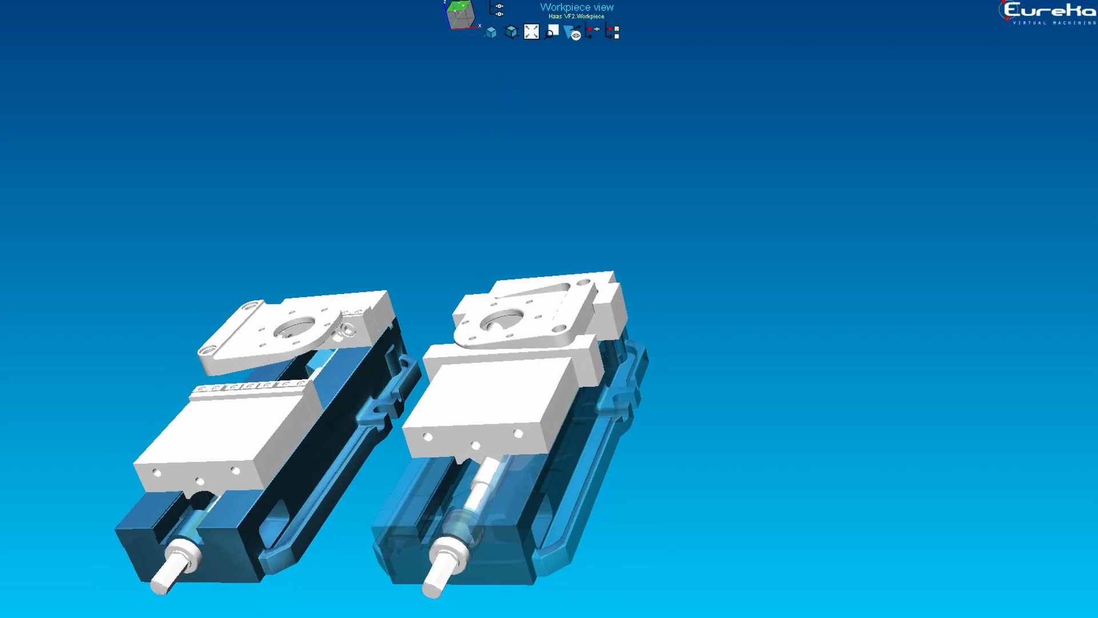
pyautogui.click(461, 8)
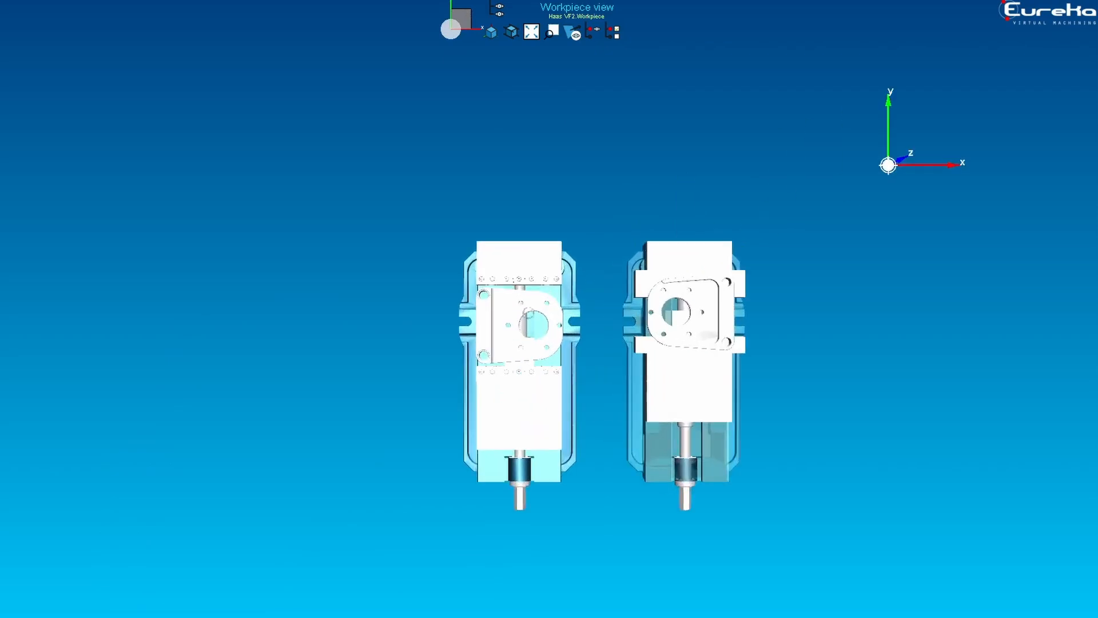
pyautogui.scroll(5, 506, 335)
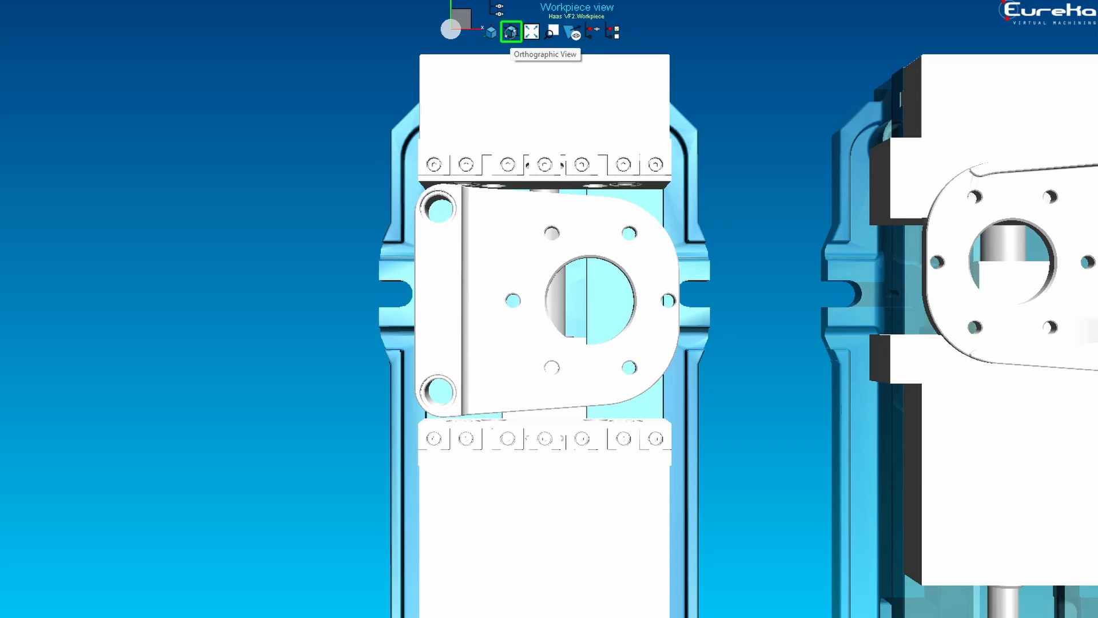
pyautogui.click(510, 32)
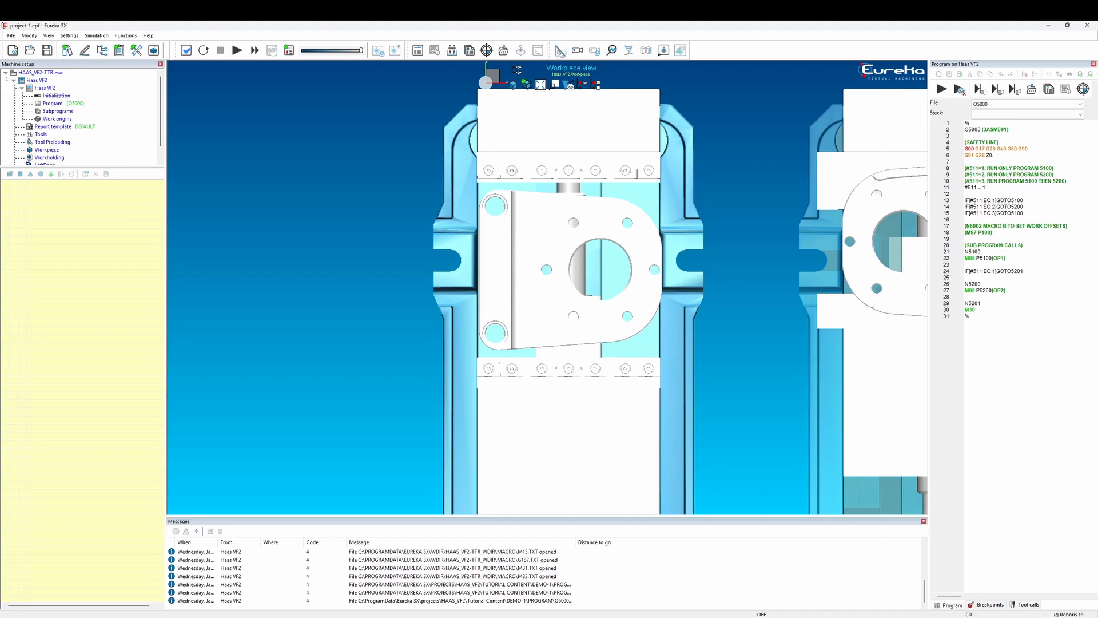
pyautogui.click(560, 50)
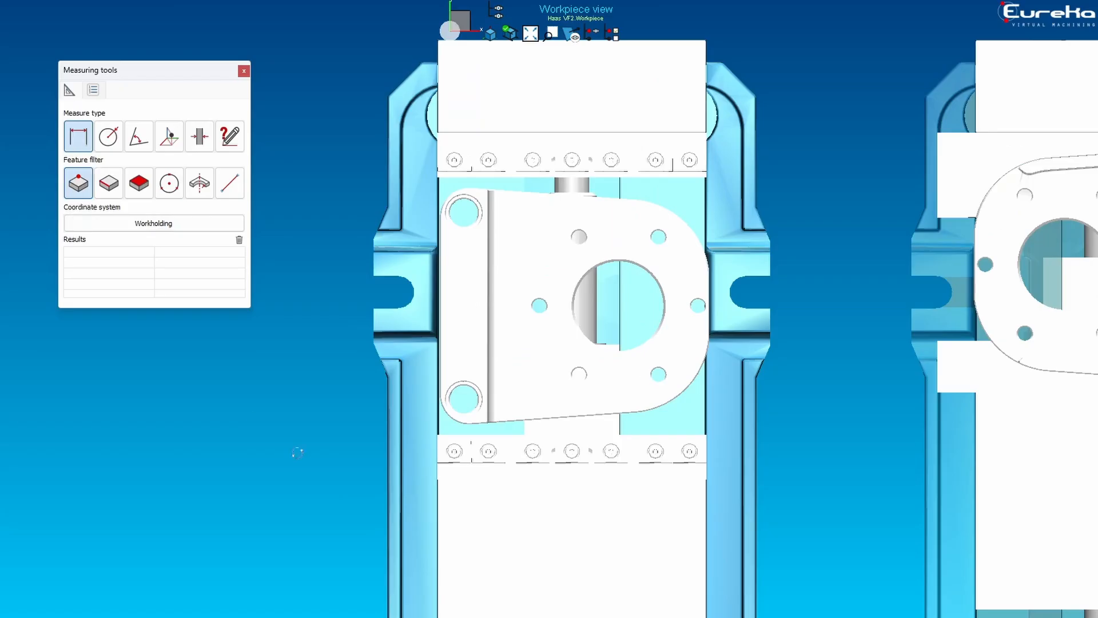
pyautogui.click(438, 442)
pyautogui.click(706, 436)
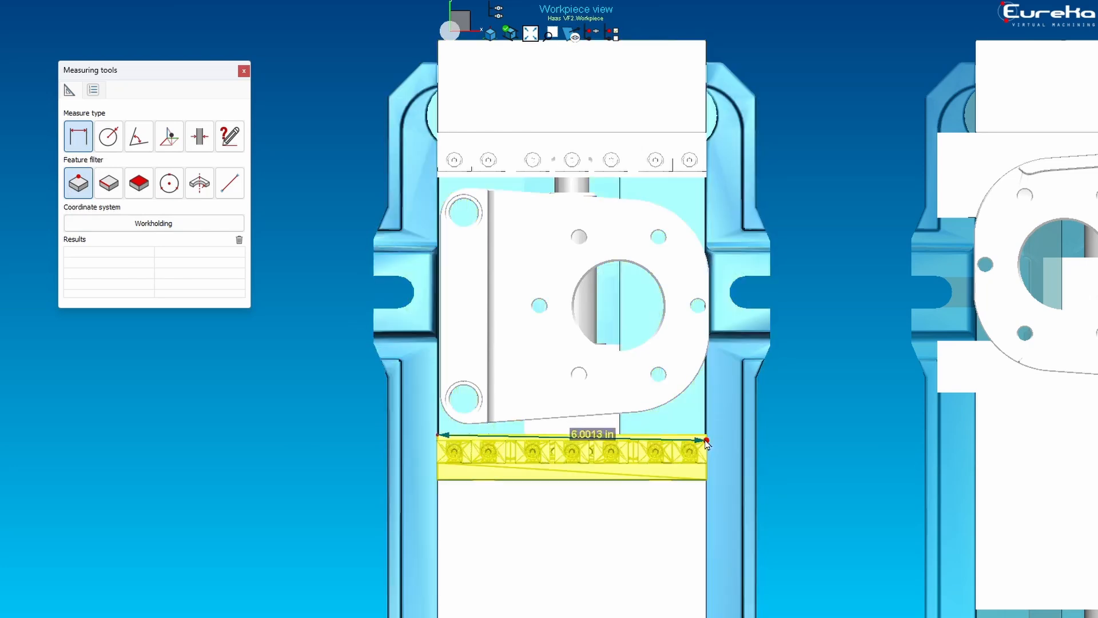
pyautogui.click(707, 436)
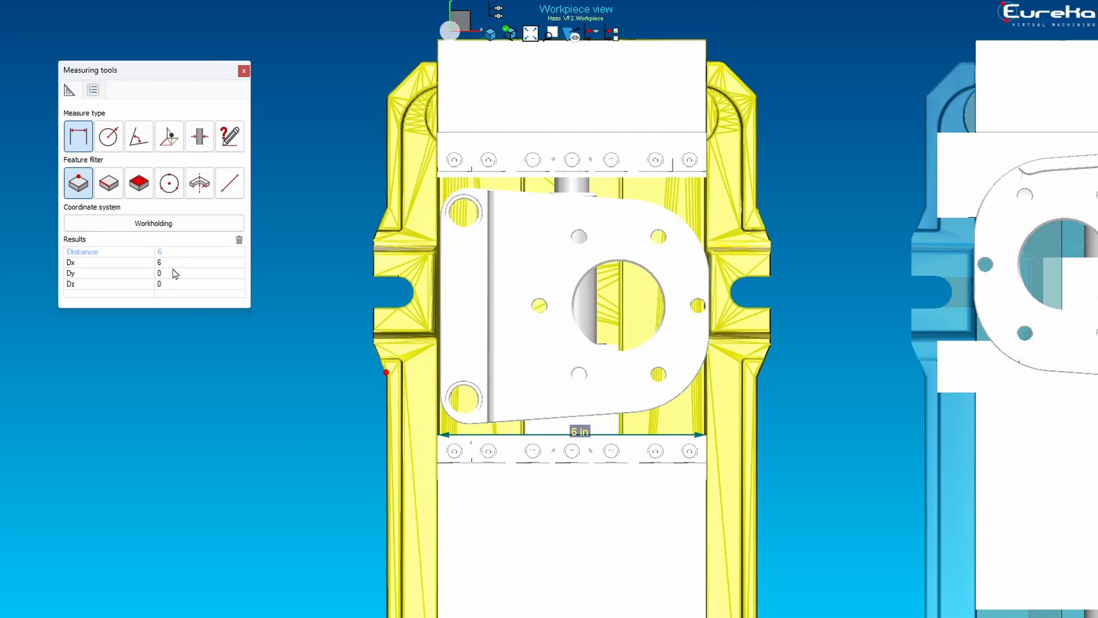
# - Measure the width of the OP1 vise's front jaw along its outer long edge and between its two opposite end faces
pyautogui.click(107, 192)
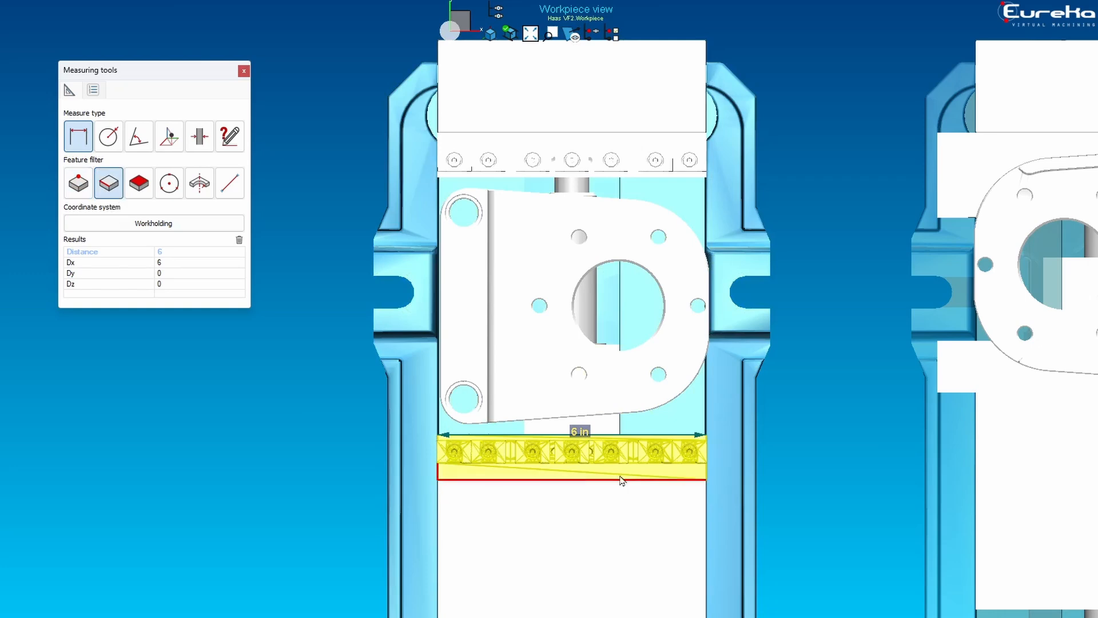
pyautogui.click(708, 479)
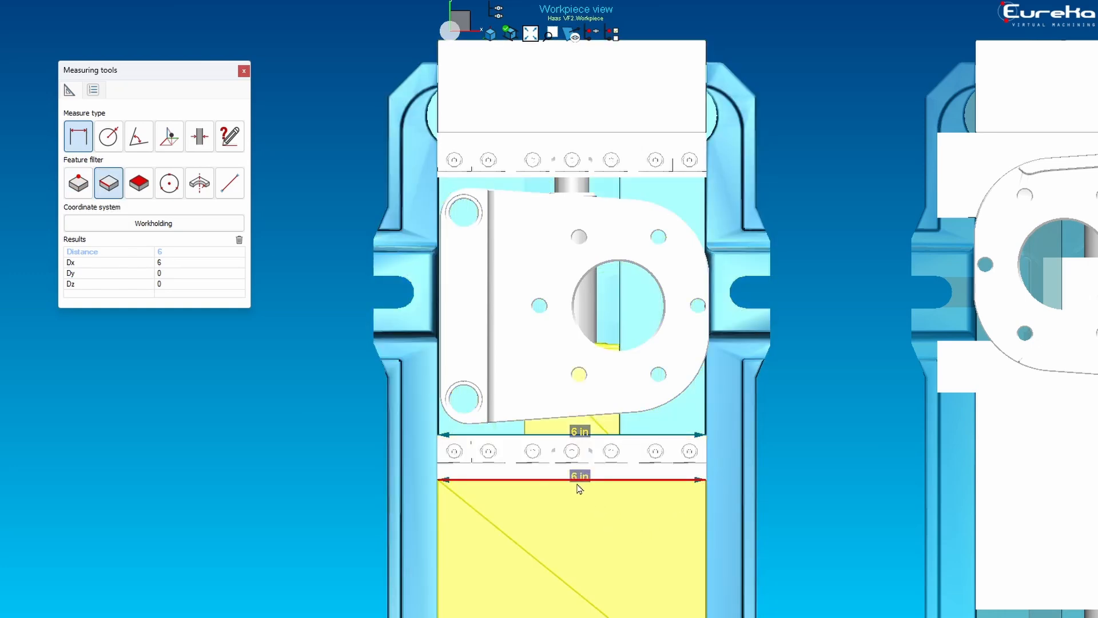
pyautogui.click(140, 184)
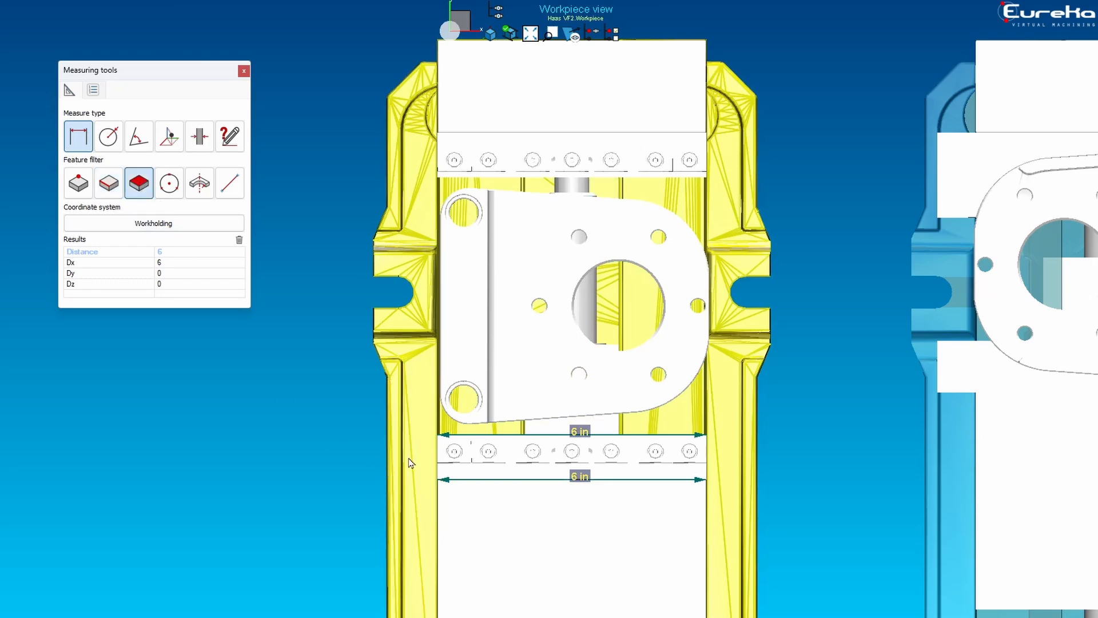
pyautogui.moveTo(442, 463); pyautogui.dragTo(469, 476, button='middle')
pyautogui.click(425, 473)
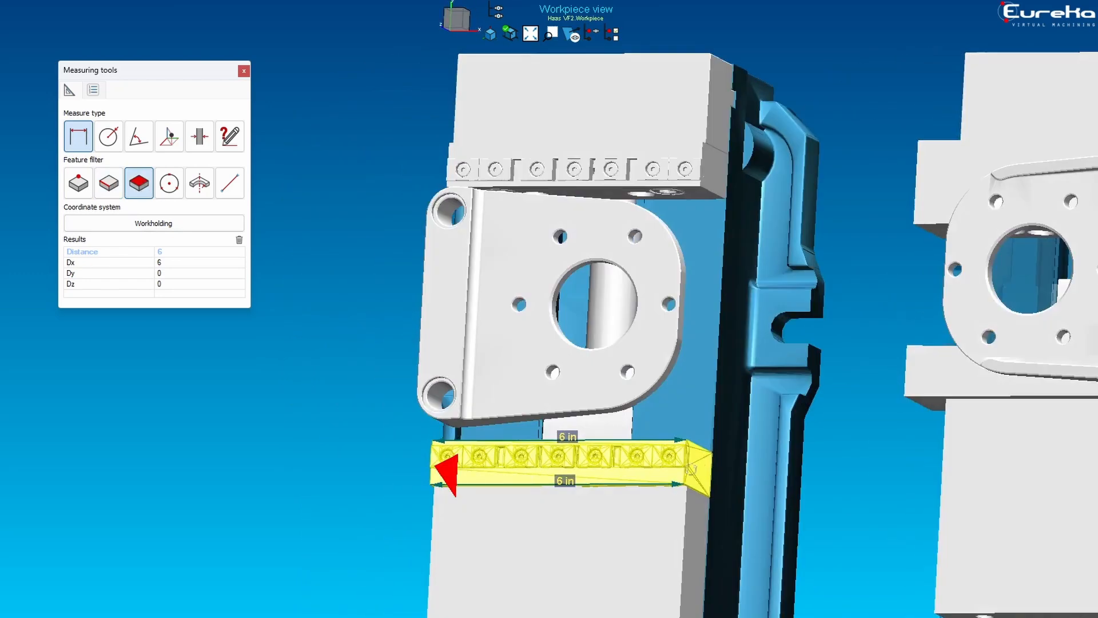
pyautogui.click(700, 474)
pyautogui.click(699, 475)
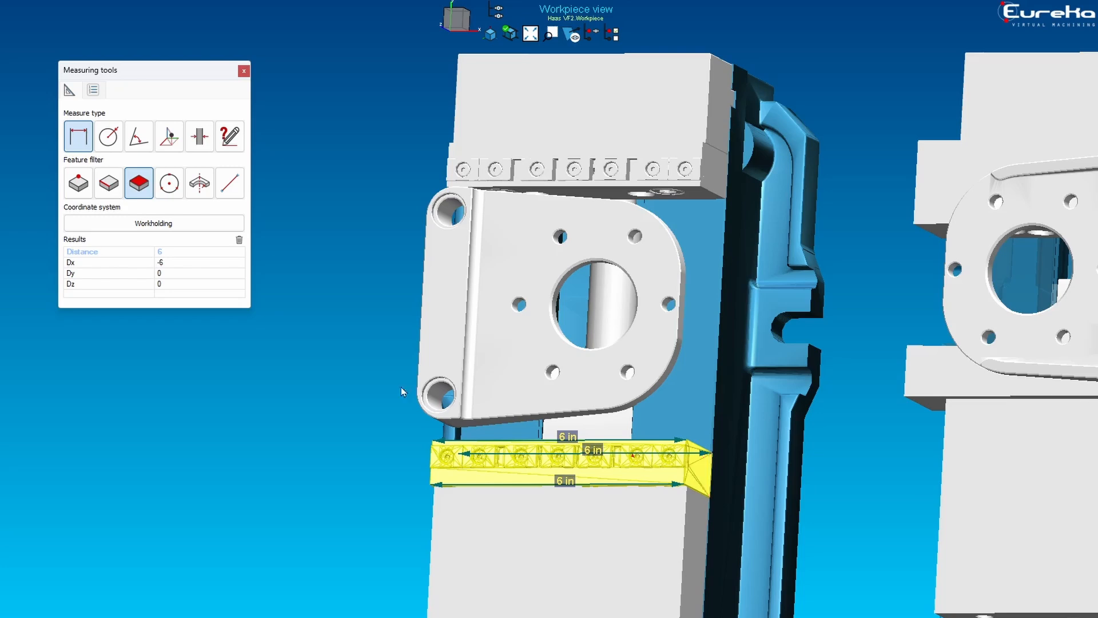
# - Measure the center-to-center distance between the two counterbored holes on the OP1 workpiece, defining each circle by three rim points
pyautogui.click(167, 193)
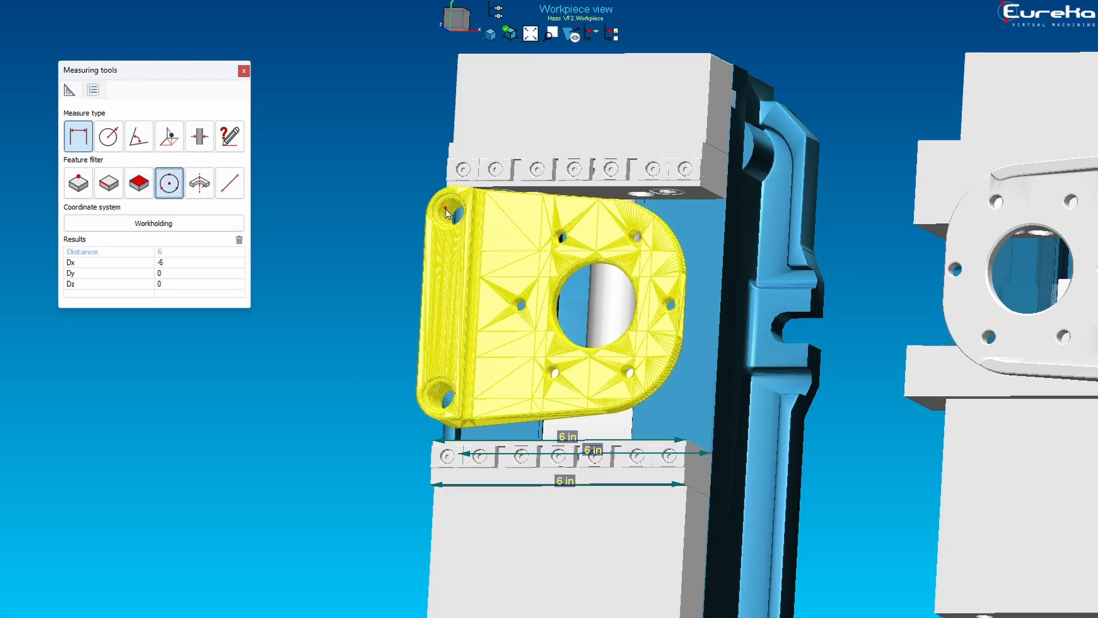
pyautogui.scroll(10, 441, 201)
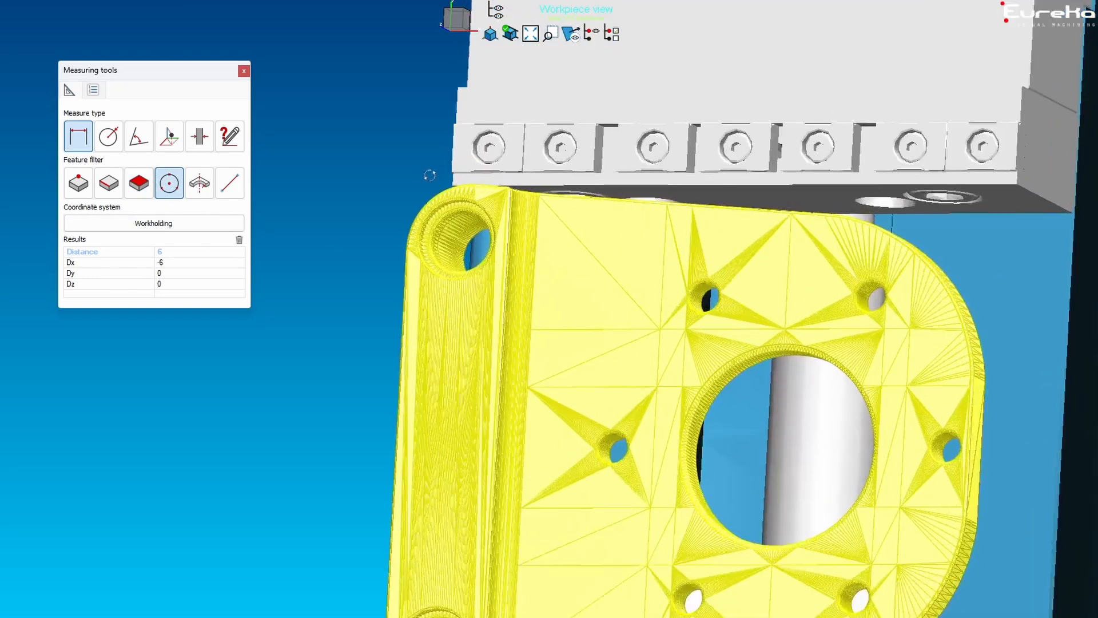
pyautogui.scroll(2, 391, 225)
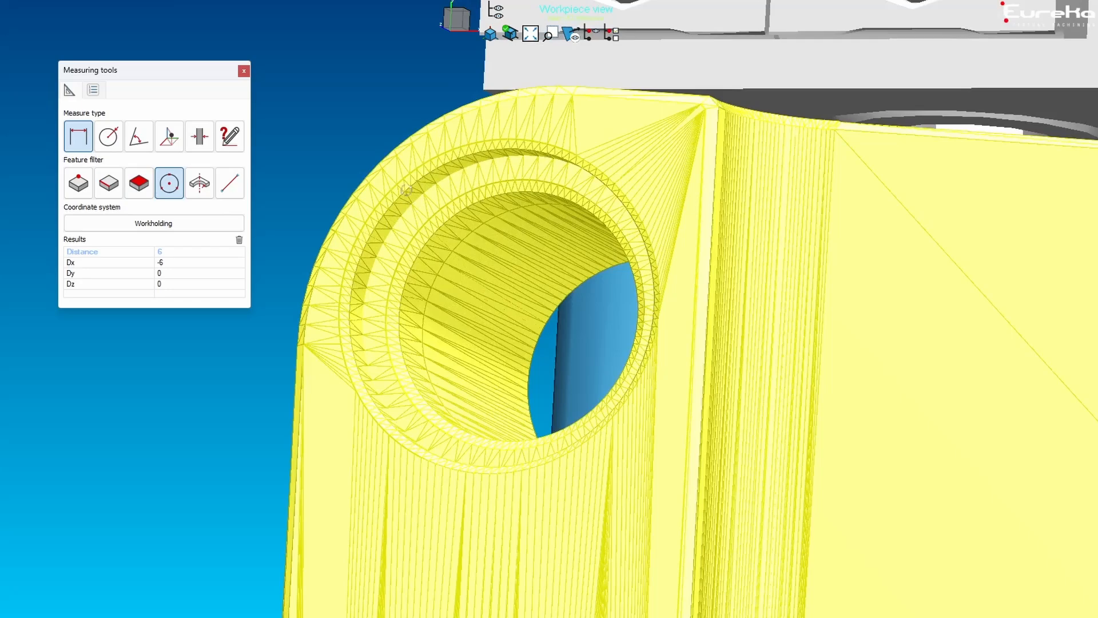
pyautogui.click(416, 181)
pyautogui.click(383, 215)
pyautogui.click(360, 257)
pyautogui.scroll(-5, 447, 166)
pyautogui.scroll(-3, 434, 446)
pyautogui.scroll(6, 429, 457)
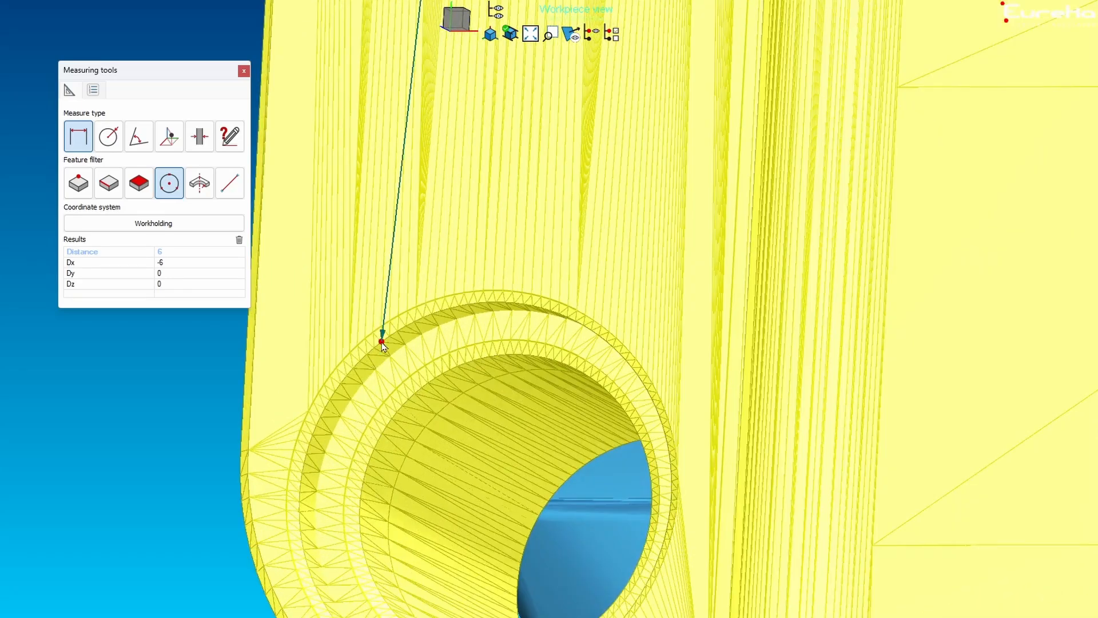
pyautogui.click(381, 342)
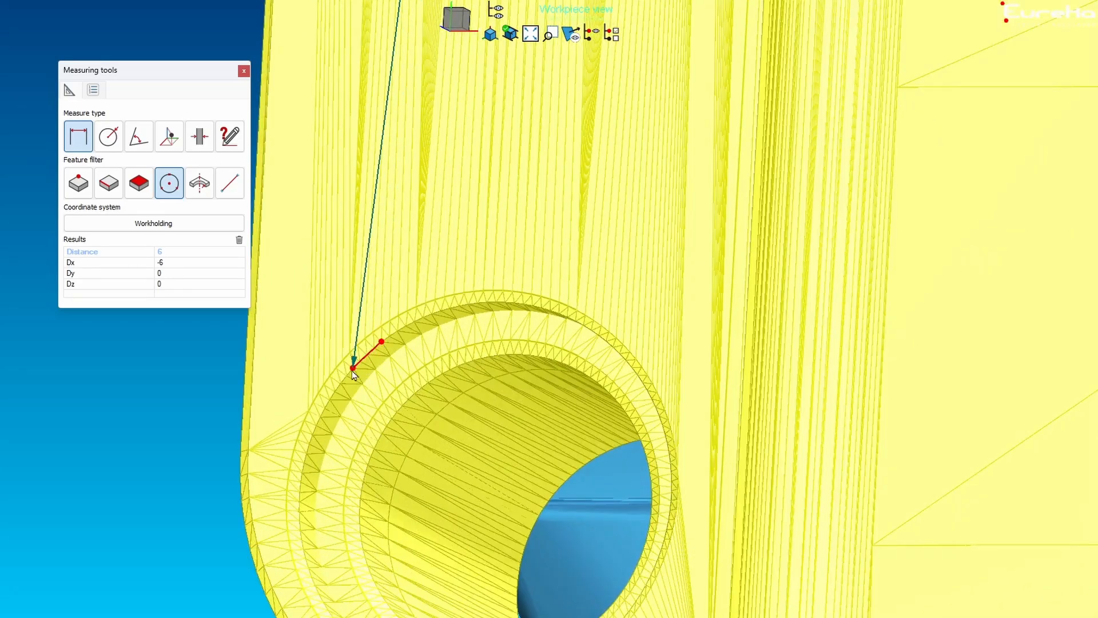
pyautogui.click(332, 404)
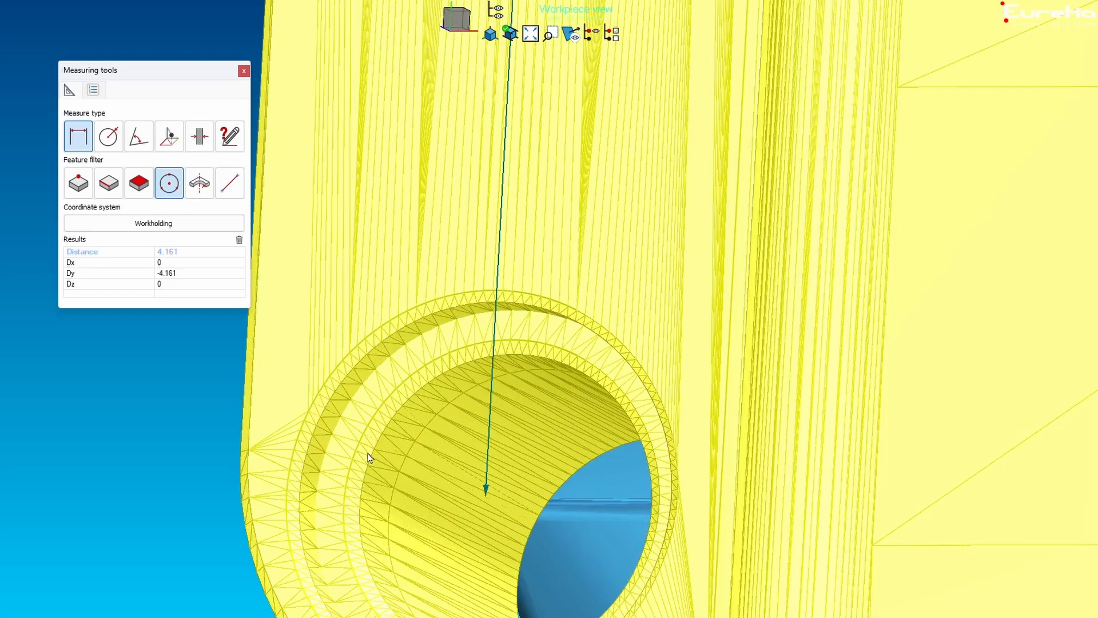
pyautogui.scroll(-5, 373, 454)
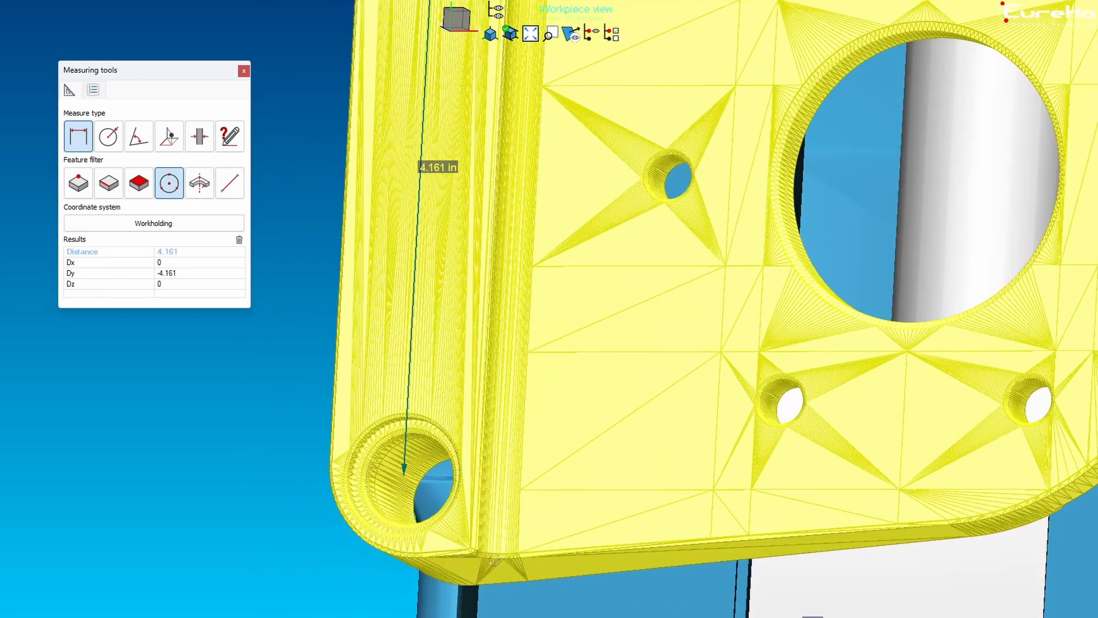
pyautogui.scroll(-3, 527, 599)
pyautogui.scroll(-1, 527, 598)
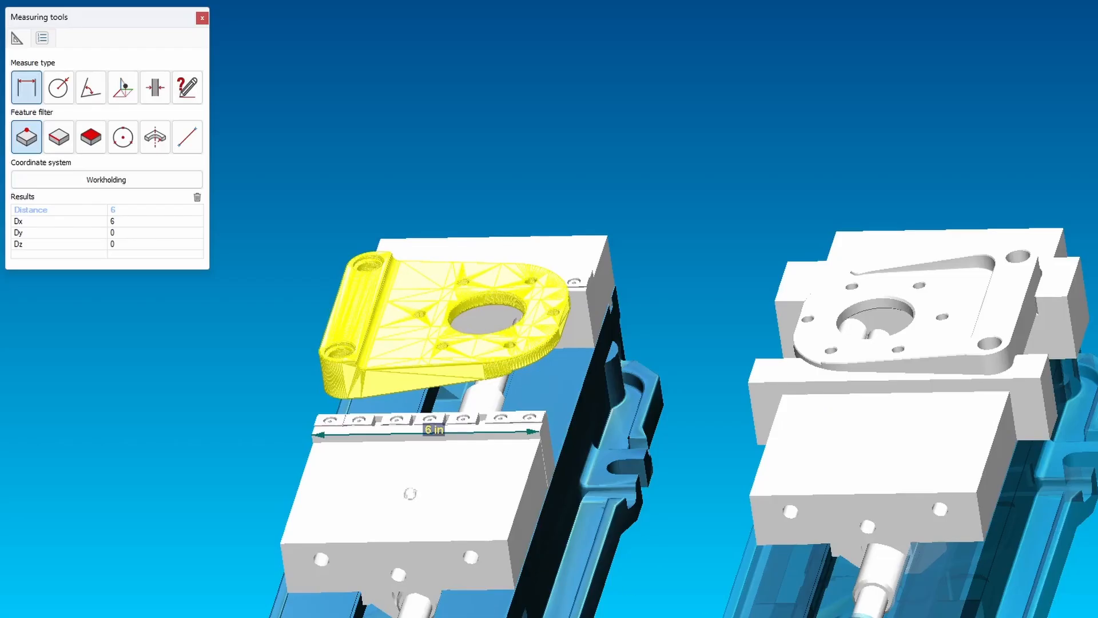
# - Measure the radius of the OP1 workpiece's counterbore nearest the front jaw, using three points on its upper rim
pyautogui.click(59, 100)
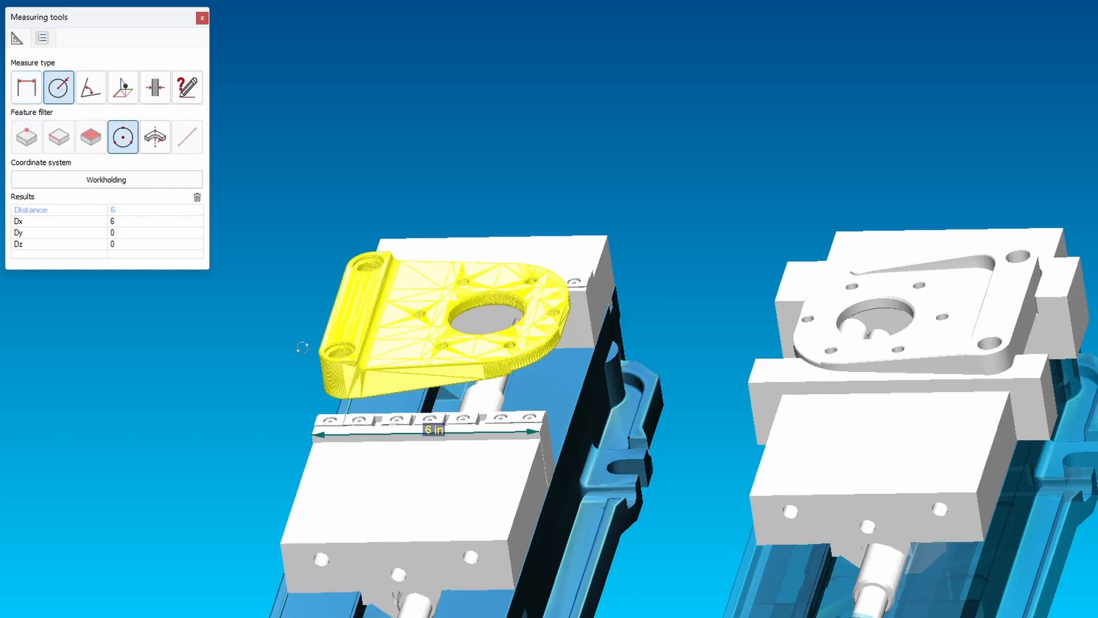
pyautogui.scroll(10, 303, 348)
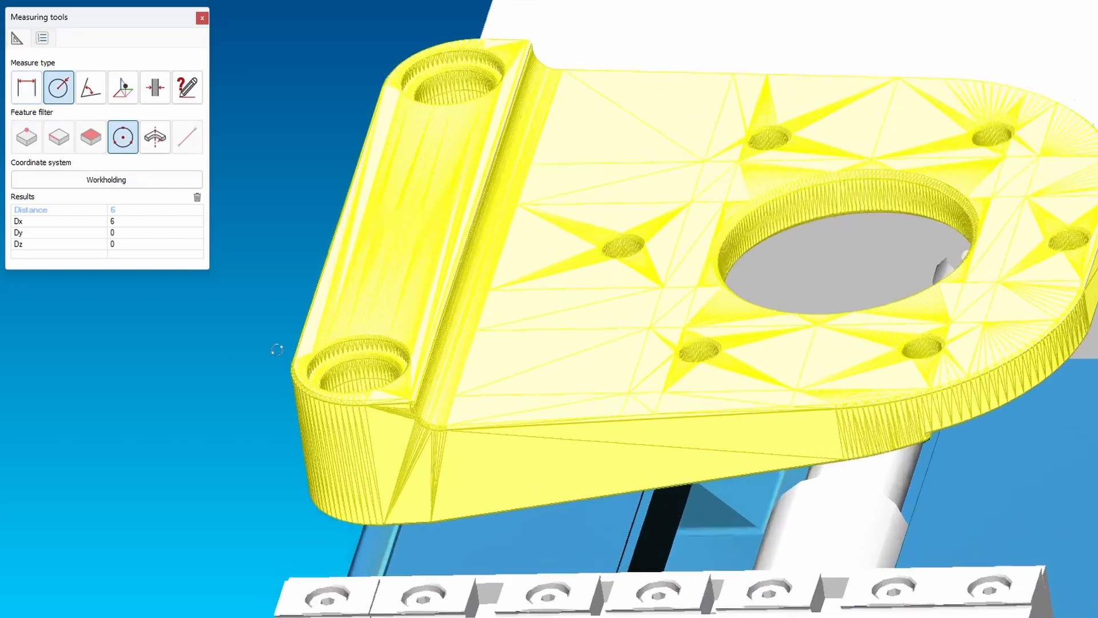
pyautogui.scroll(5, 384, 384)
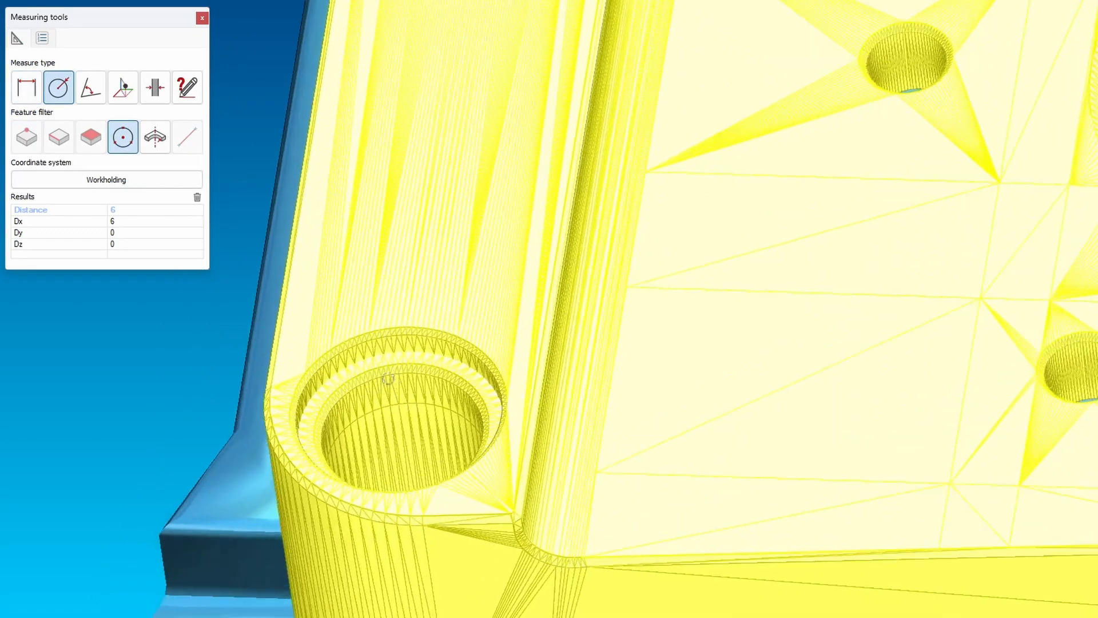
pyautogui.click(384, 344)
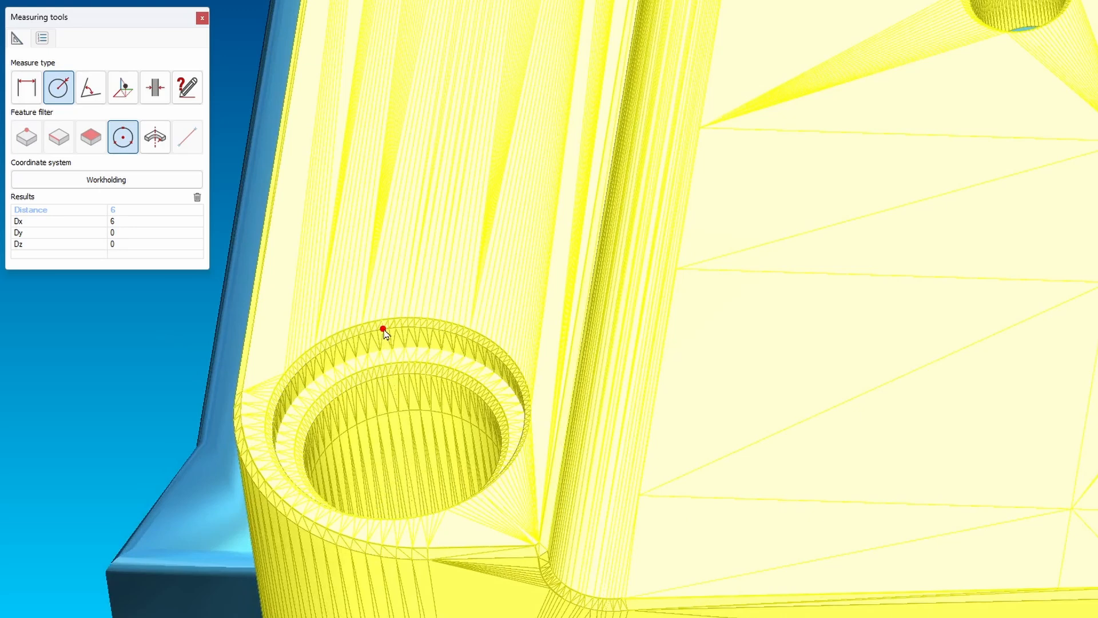
pyautogui.click(383, 330)
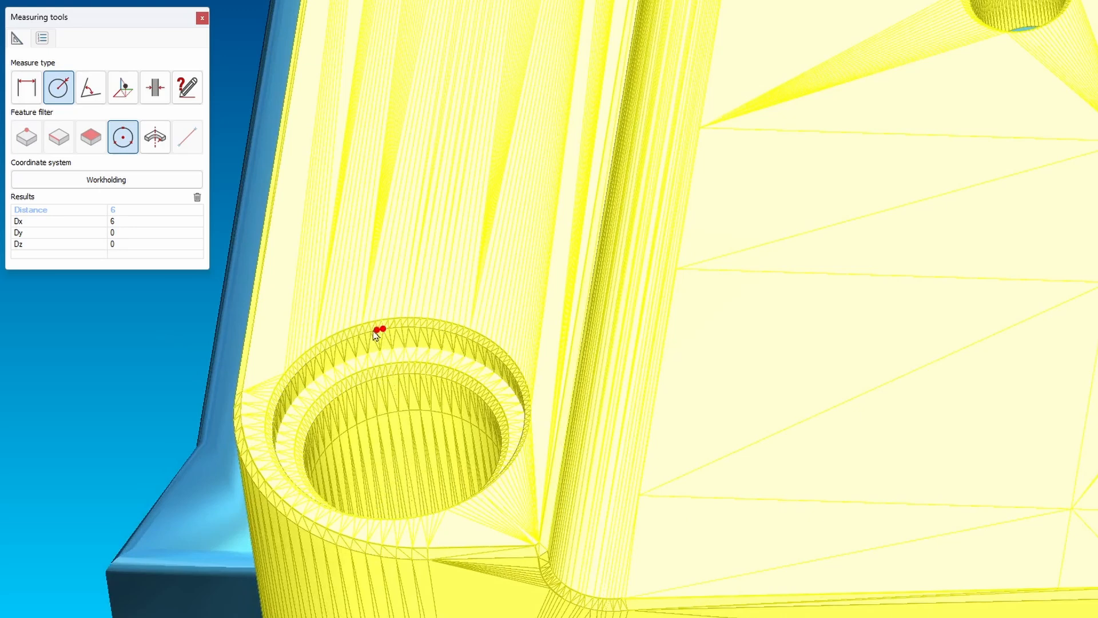
pyautogui.click(325, 351)
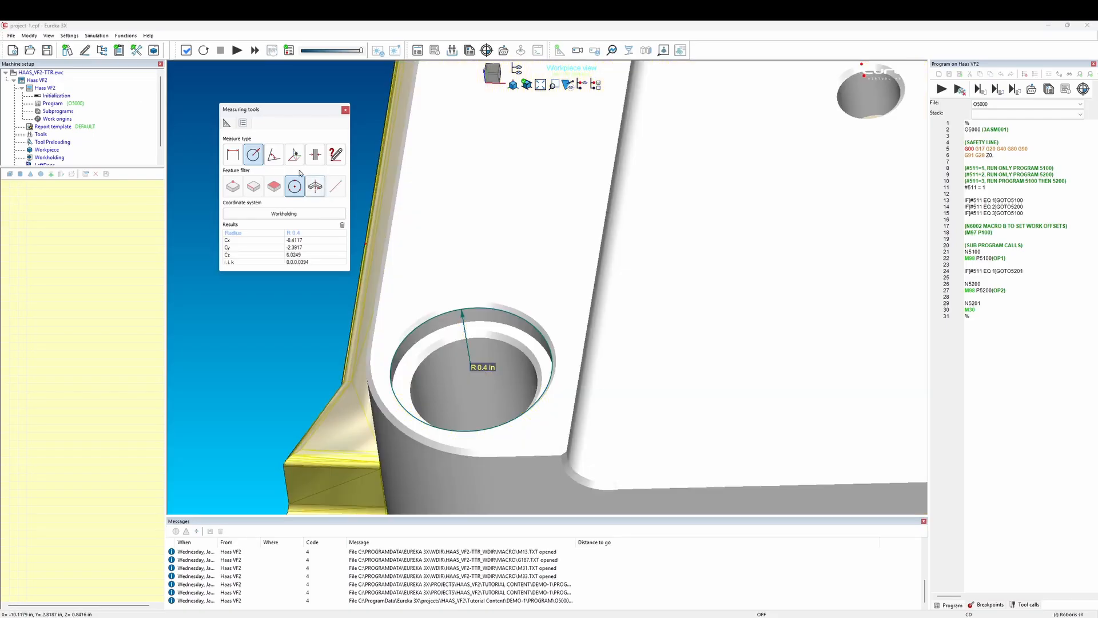
# - Measure the angle between the end face and the adjoining long face of the OP1 vise's front jaw
pyautogui.click(274, 155)
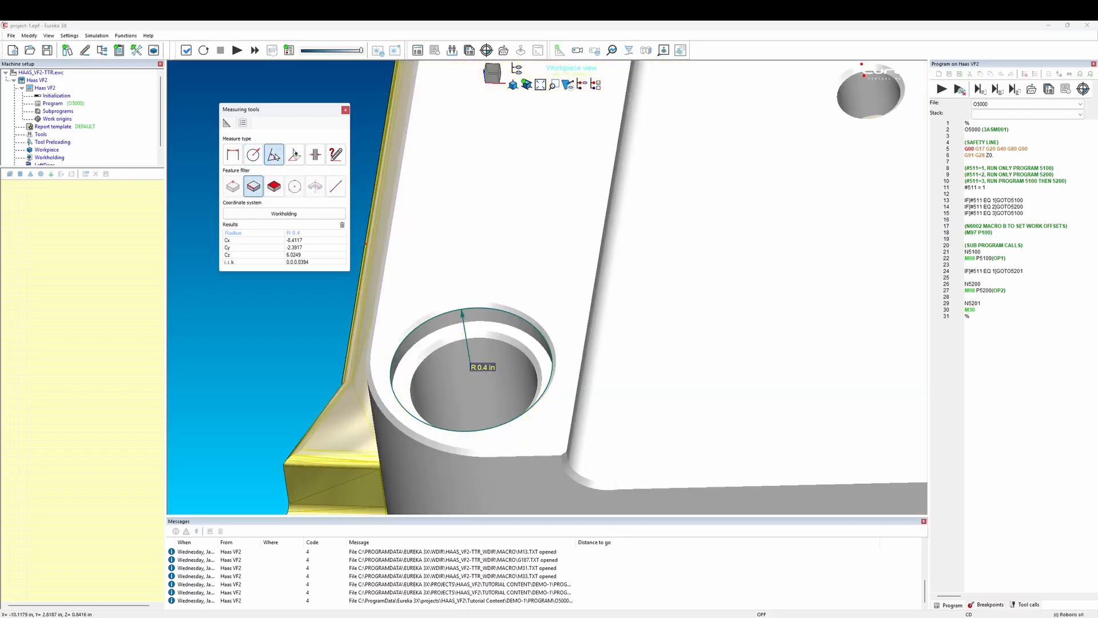
pyautogui.click(274, 186)
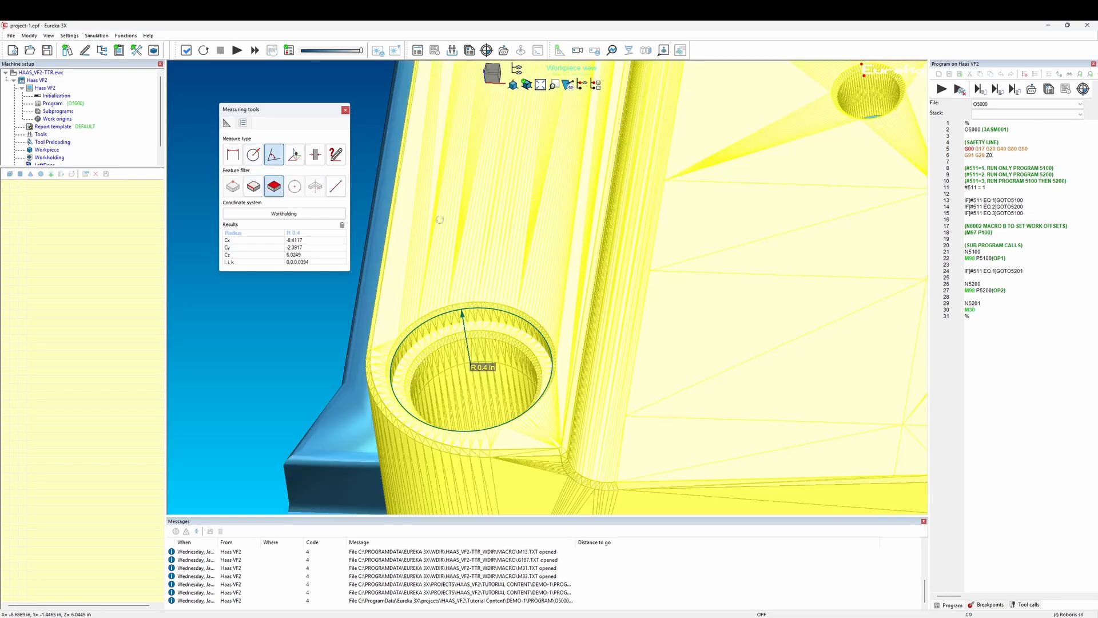
pyautogui.scroll(-6, 449, 197)
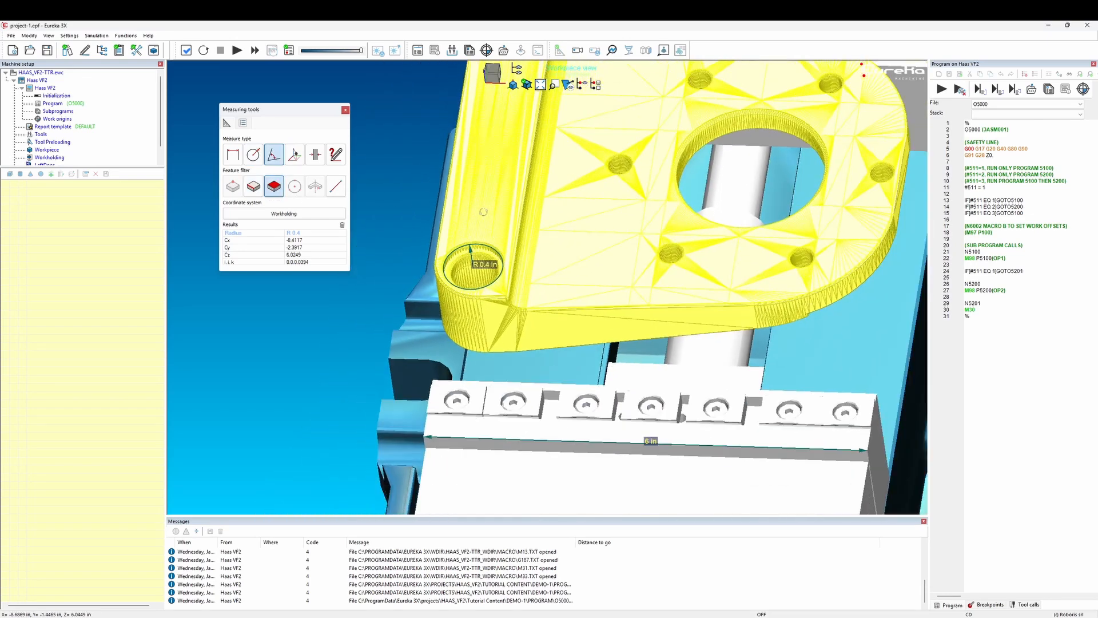
pyautogui.moveTo(458, 423); pyautogui.dragTo(483, 420, button='middle')
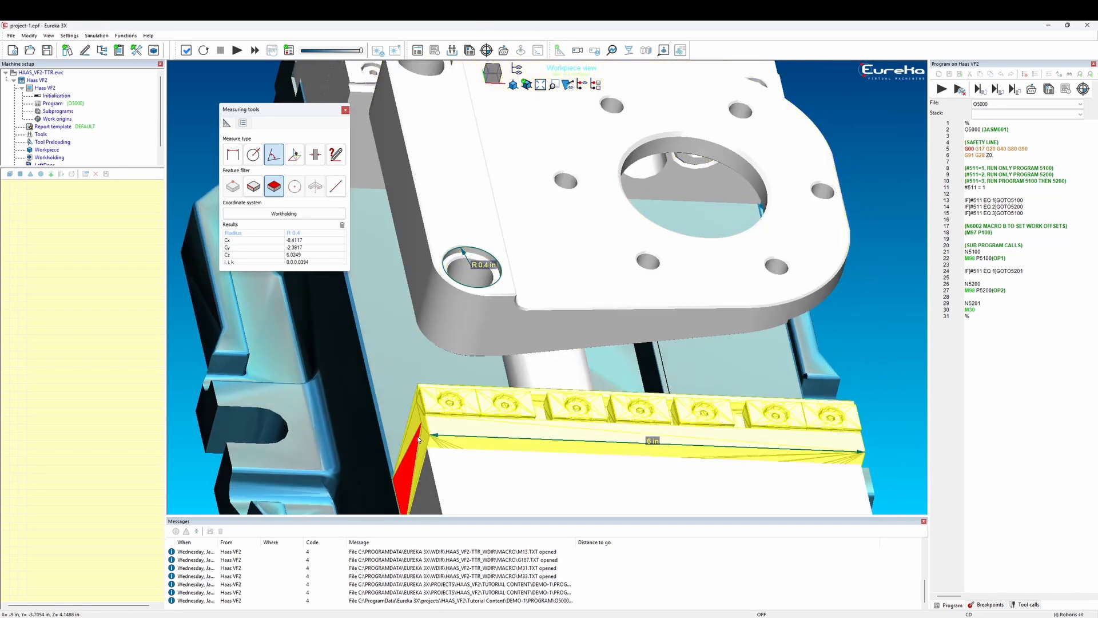
pyautogui.click(470, 446)
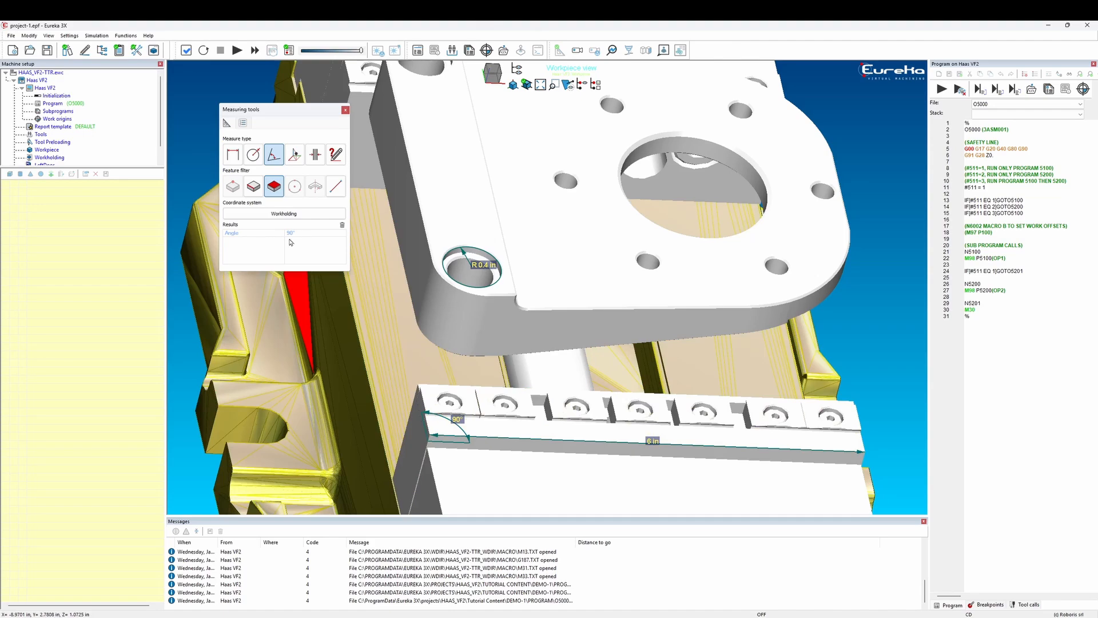
# - Set the angle measurement to pick edges, and switch the measure type to thickness
pyautogui.click(253, 186)
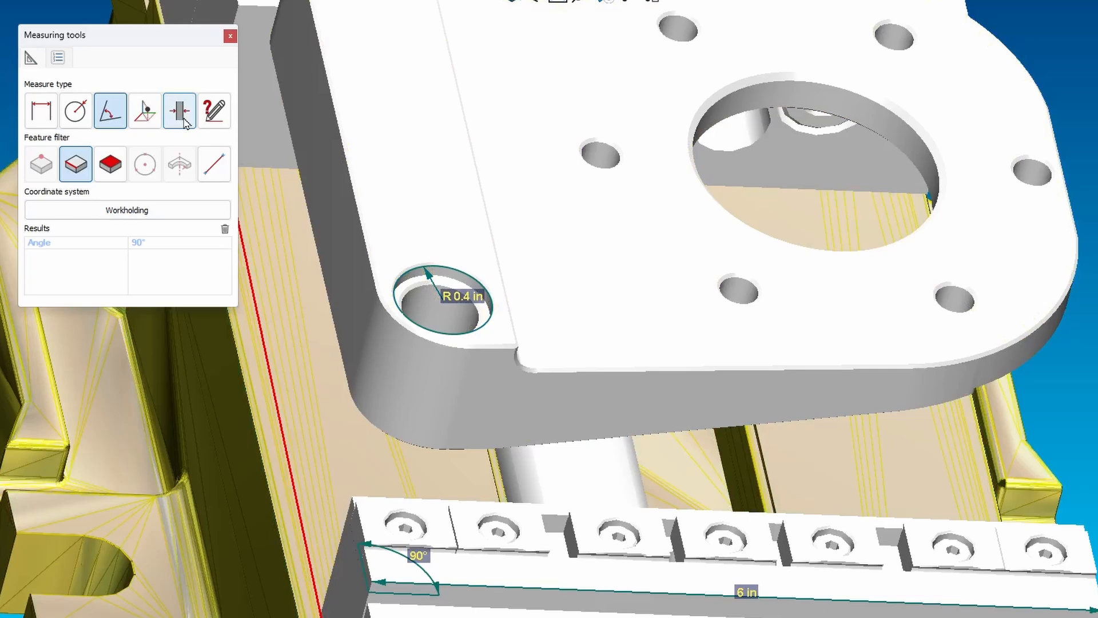
pyautogui.click(183, 114)
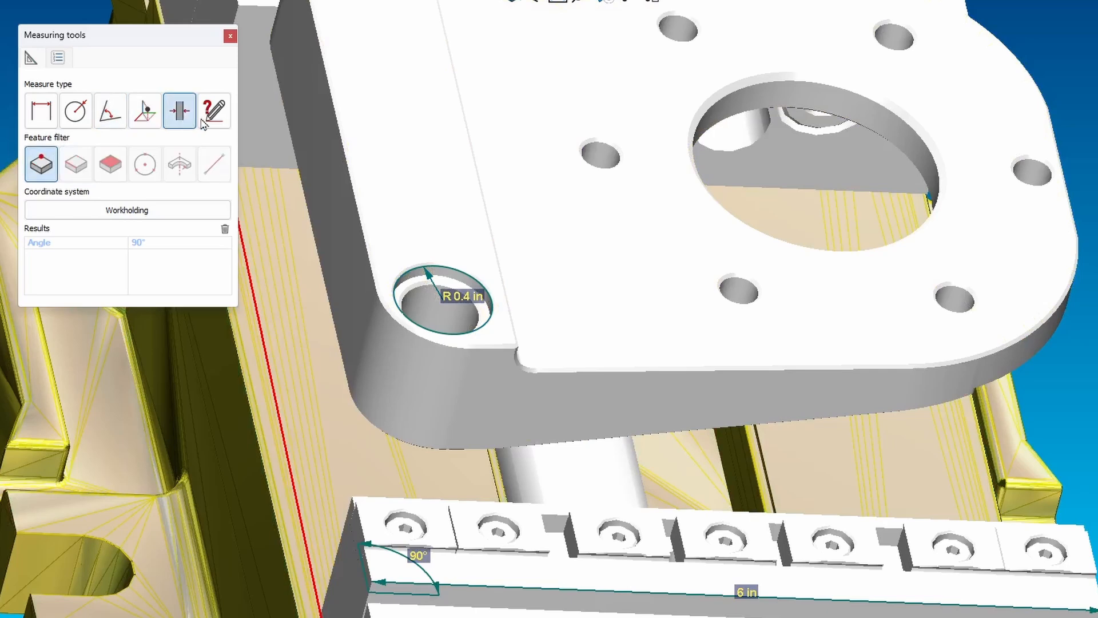